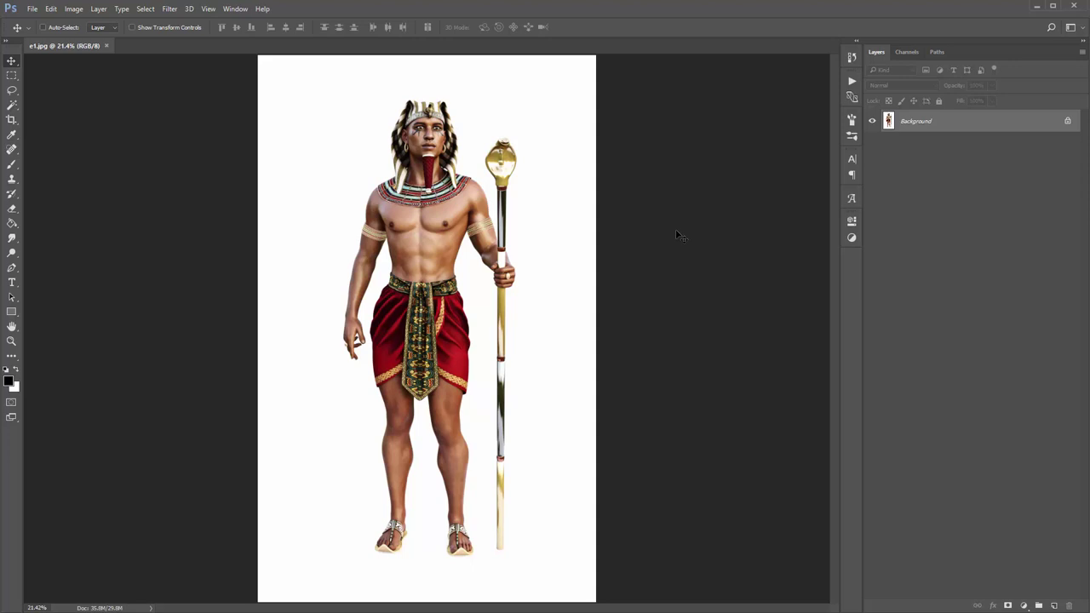
Review the Image Size values (width 2781, height 4500) and close the dialog unchanged.
left_click(84, 10)
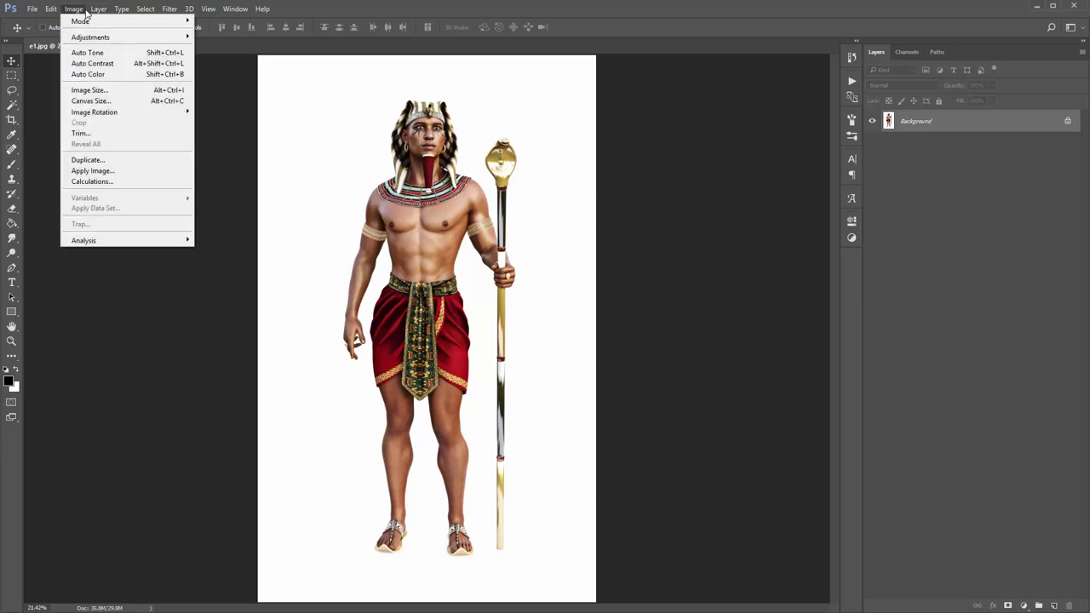
left_click(90, 90)
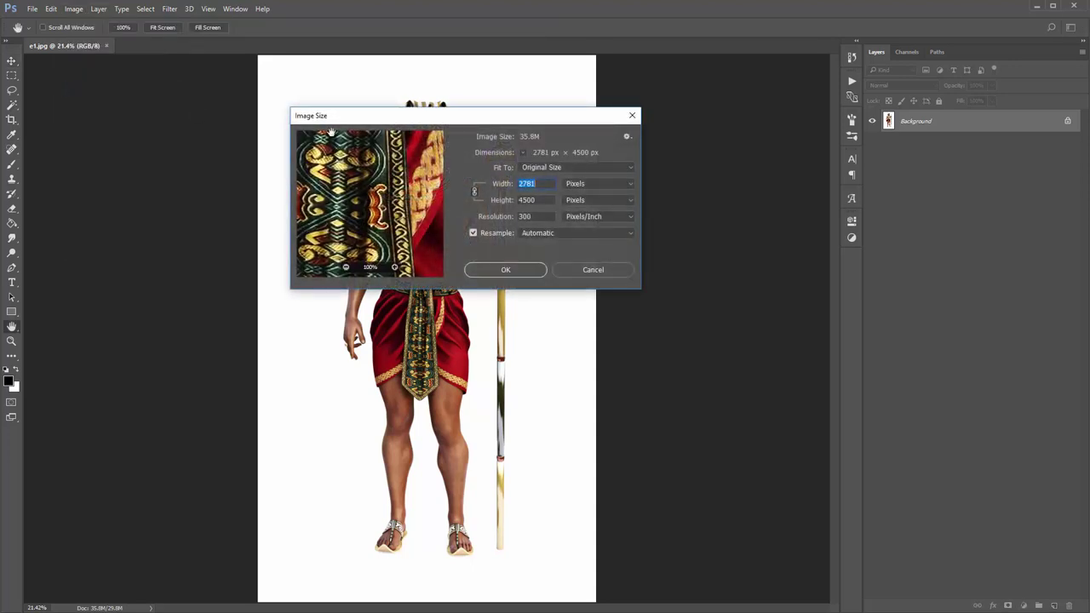
left_click_drag(415, 122, 389, 105)
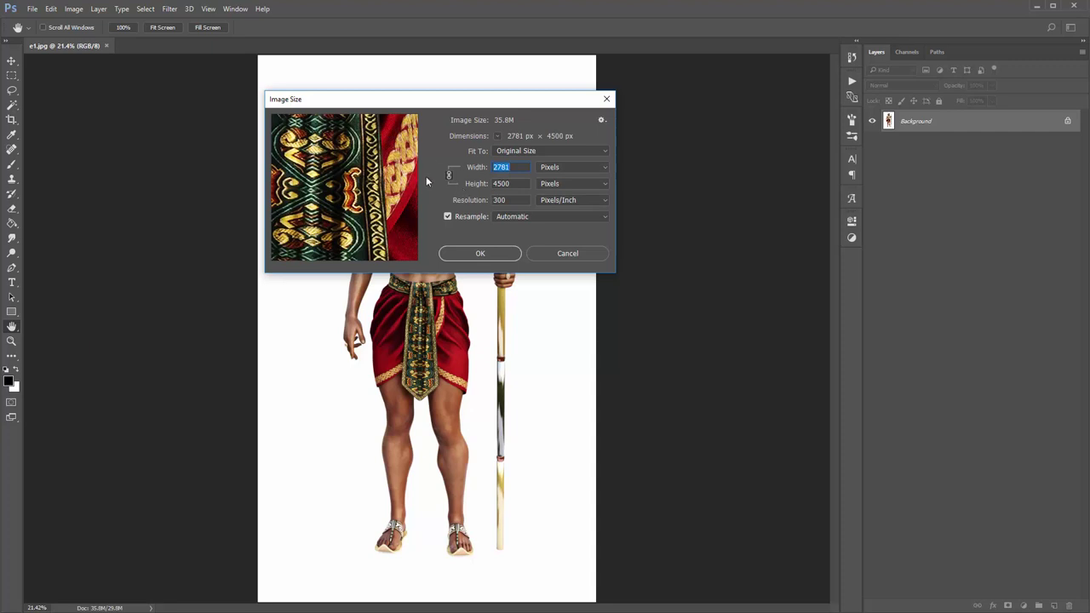
double_click(508, 183)
mouse_move(414, 172)
double_click(511, 167)
left_click(510, 183)
double_click(503, 184)
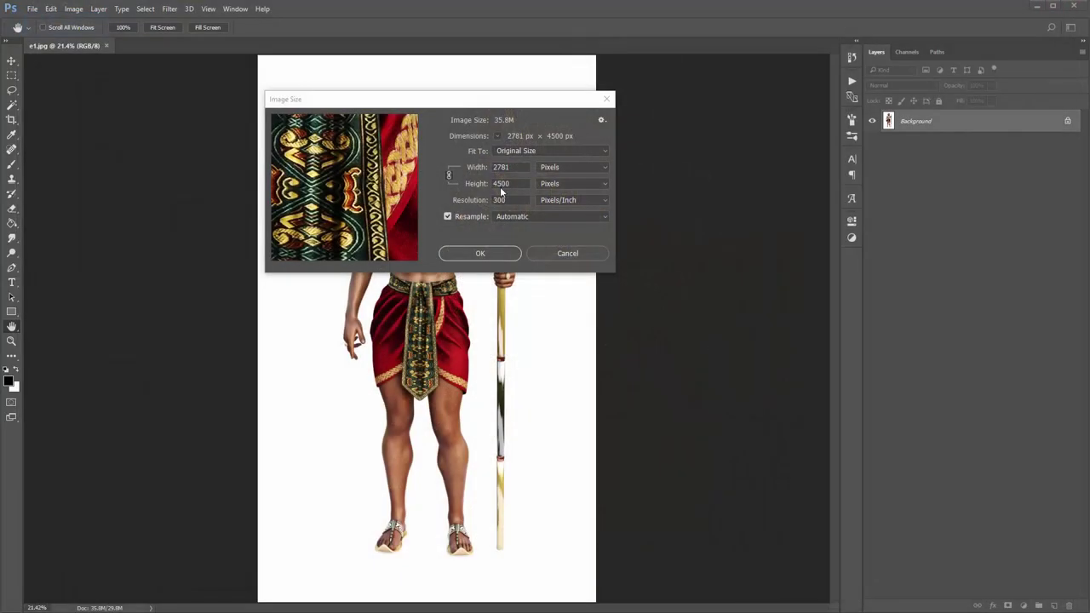
double_click(511, 184)
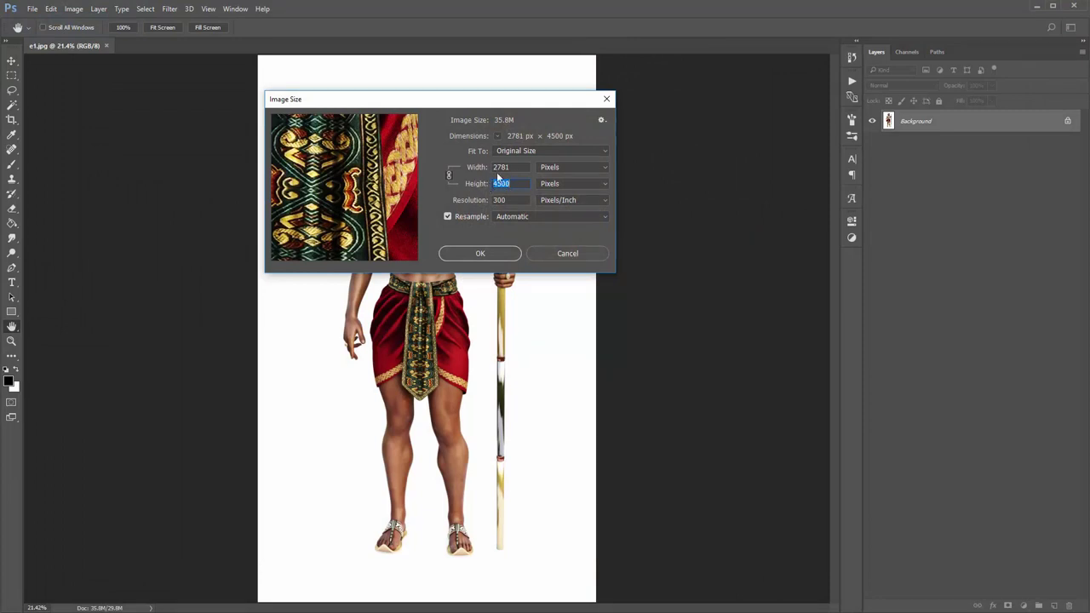
left_click_drag(414, 104, 404, 99)
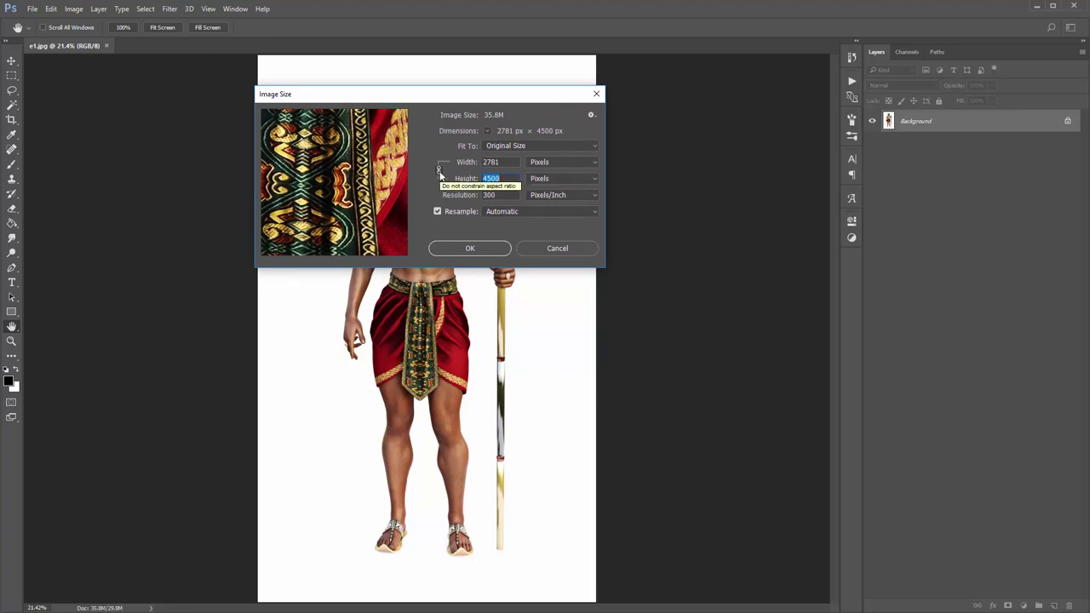
left_click(466, 248)
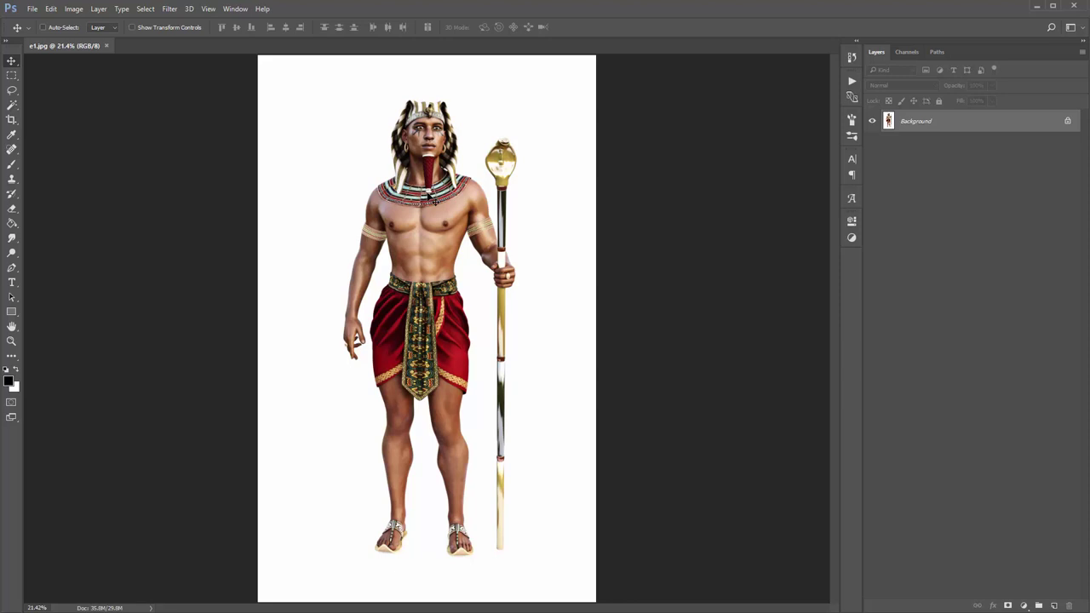
Confirm RGB Color and 8 Bits/Channel under Image > Mode, then switch to the 700-px Brush tool.
left_click(69, 9)
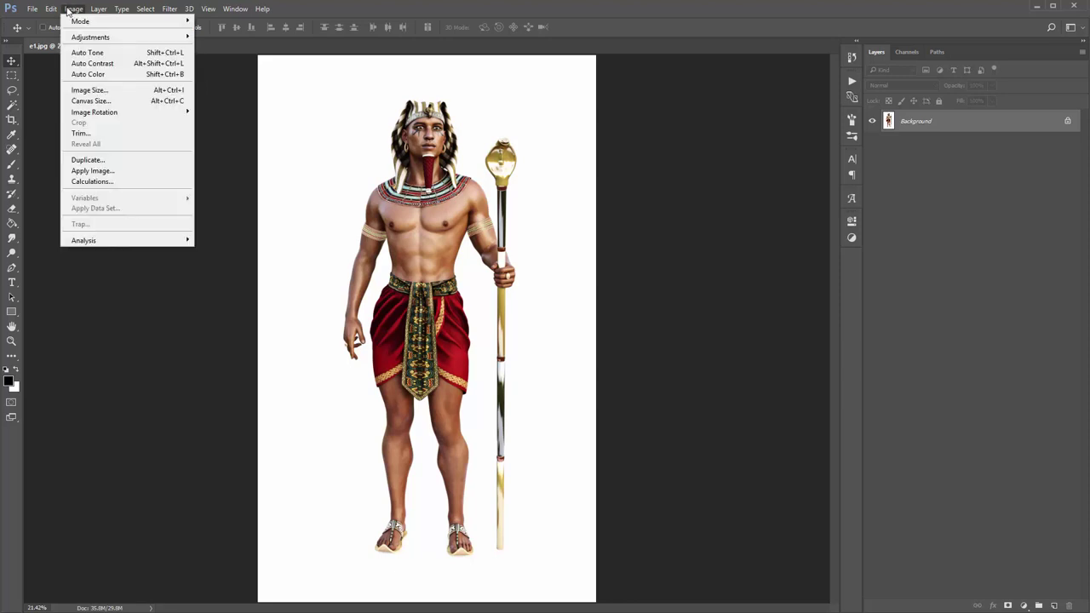
mouse_move(171, 21)
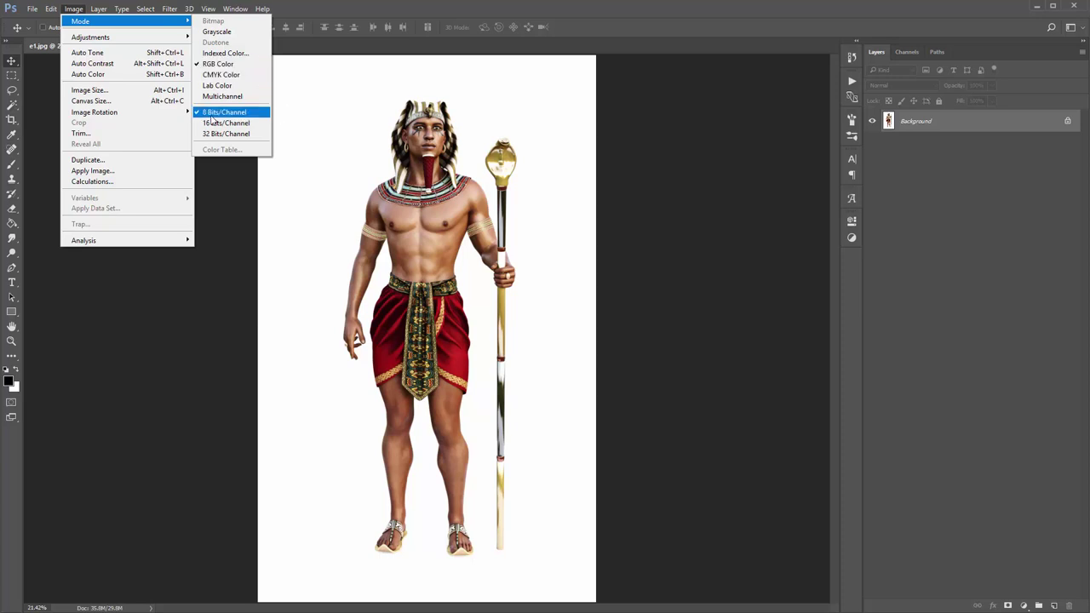
left_click(359, 137)
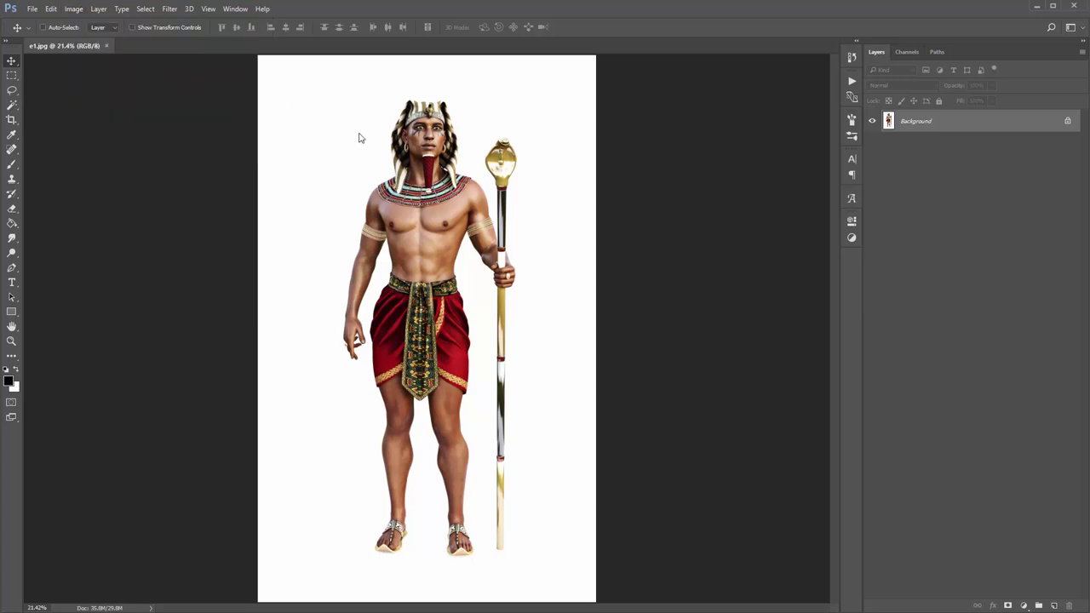
key("b")
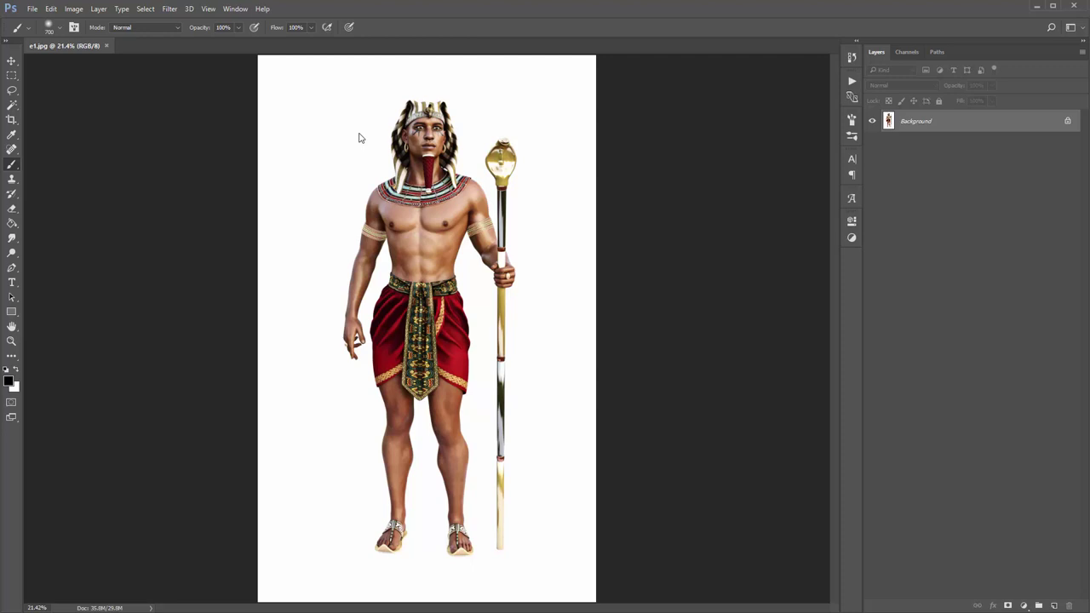
Replace the brush presets with GoldConfetti_Brushes.abr from the brush picker's options.
right_click(294, 122)
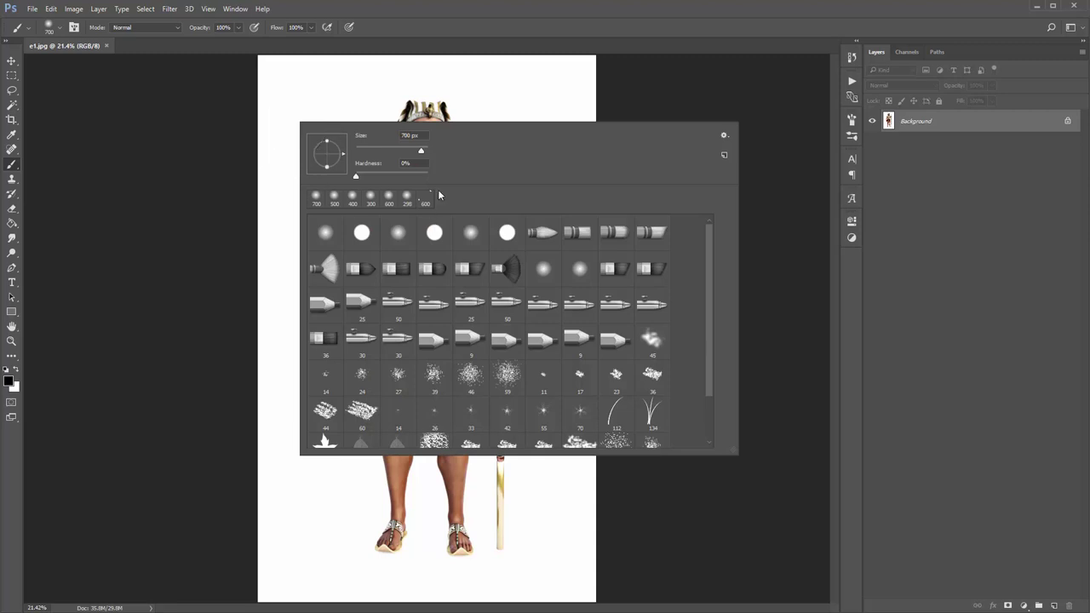
left_click(723, 137)
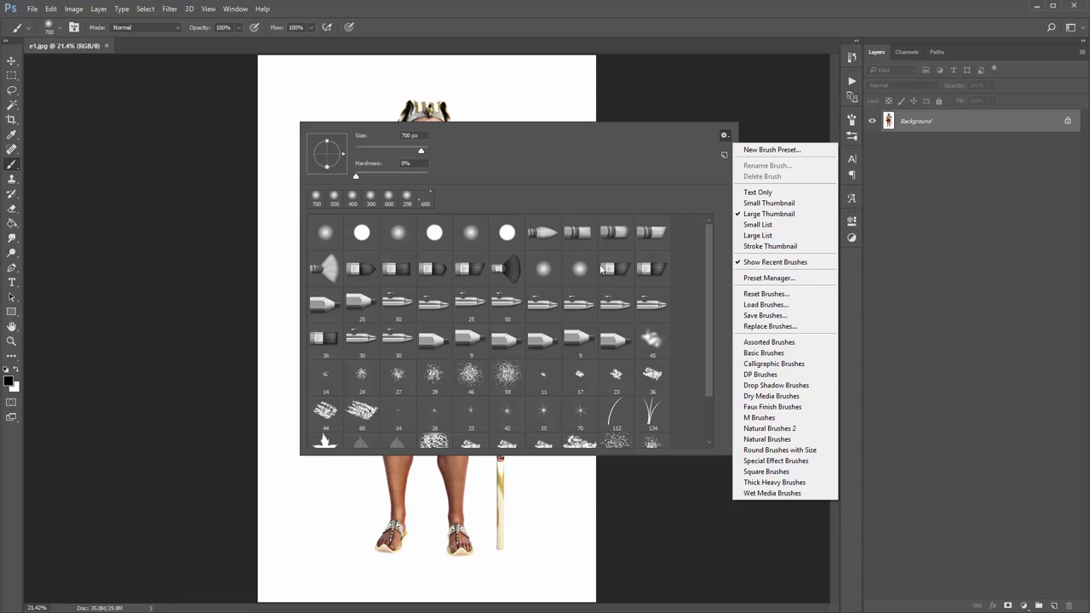
left_click(795, 327)
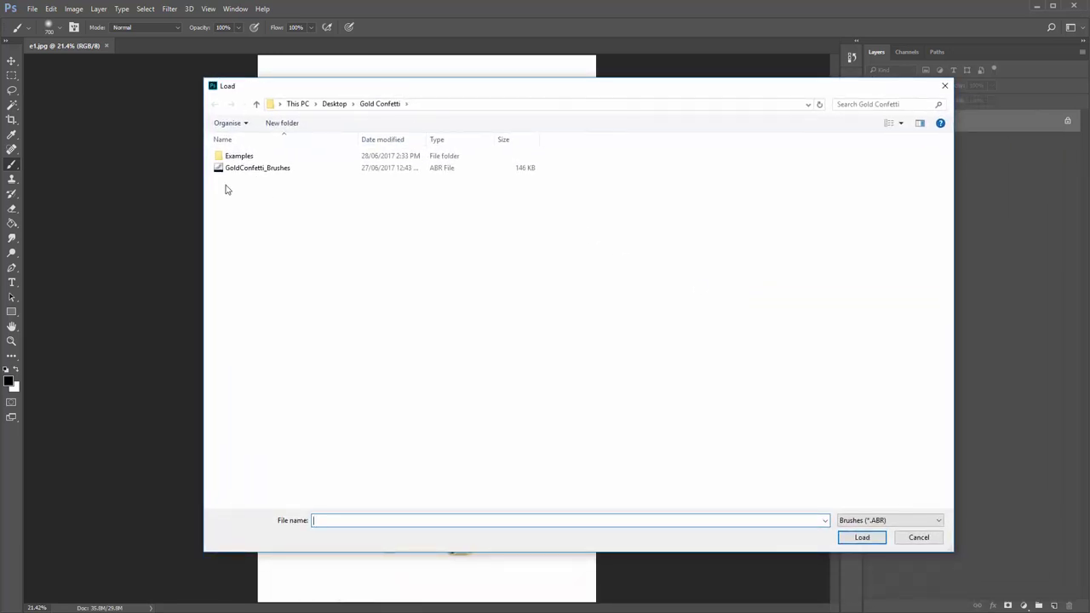
double_click(266, 170)
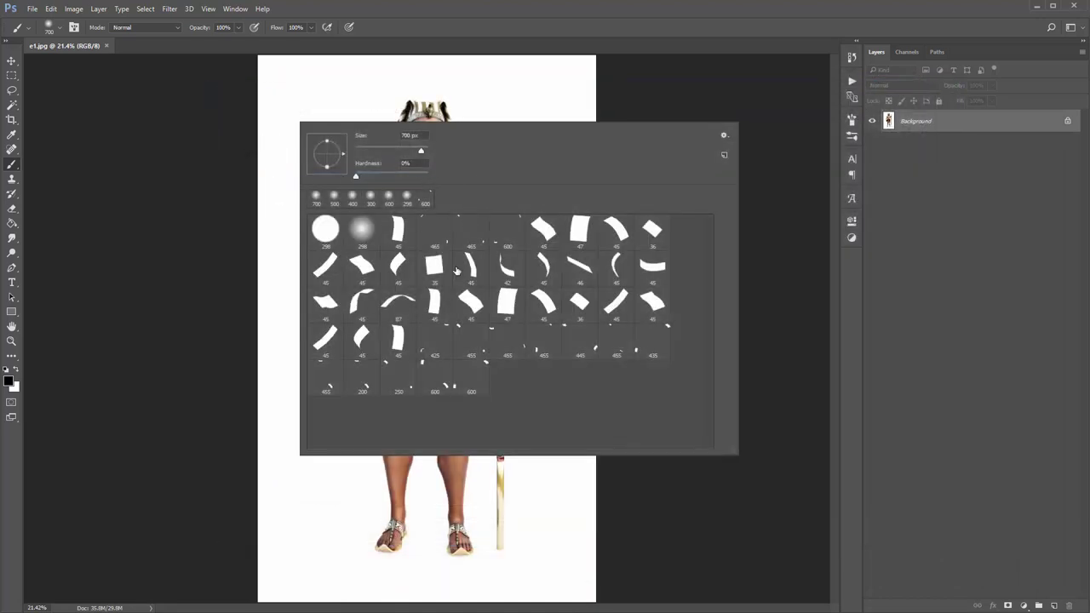
left_click(275, 160)
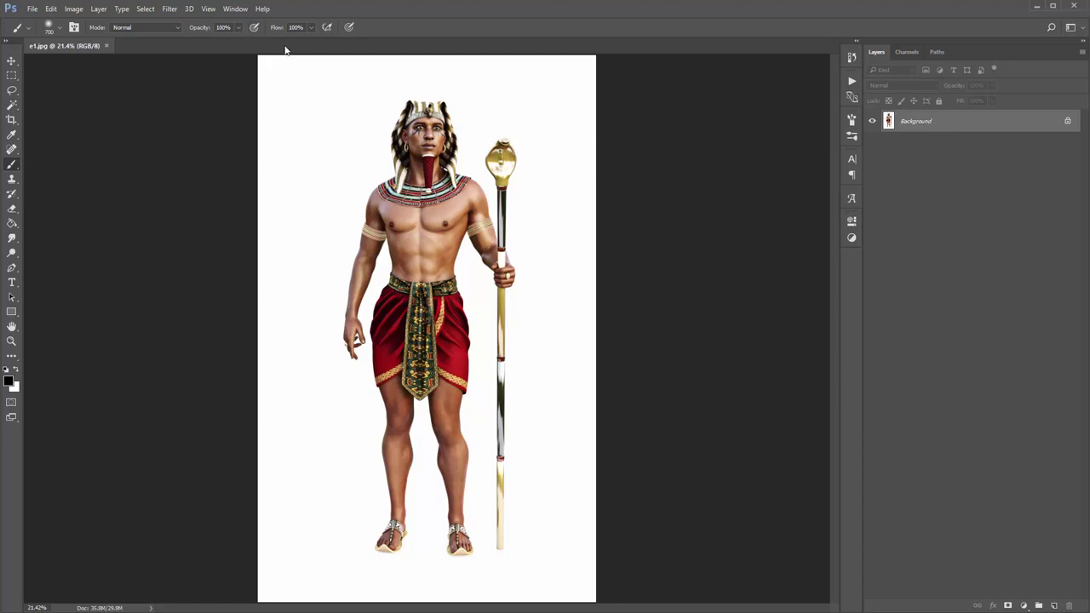
Pick the Magic Wand Tool and click the white area around the pharaoh to select it.
key("v")
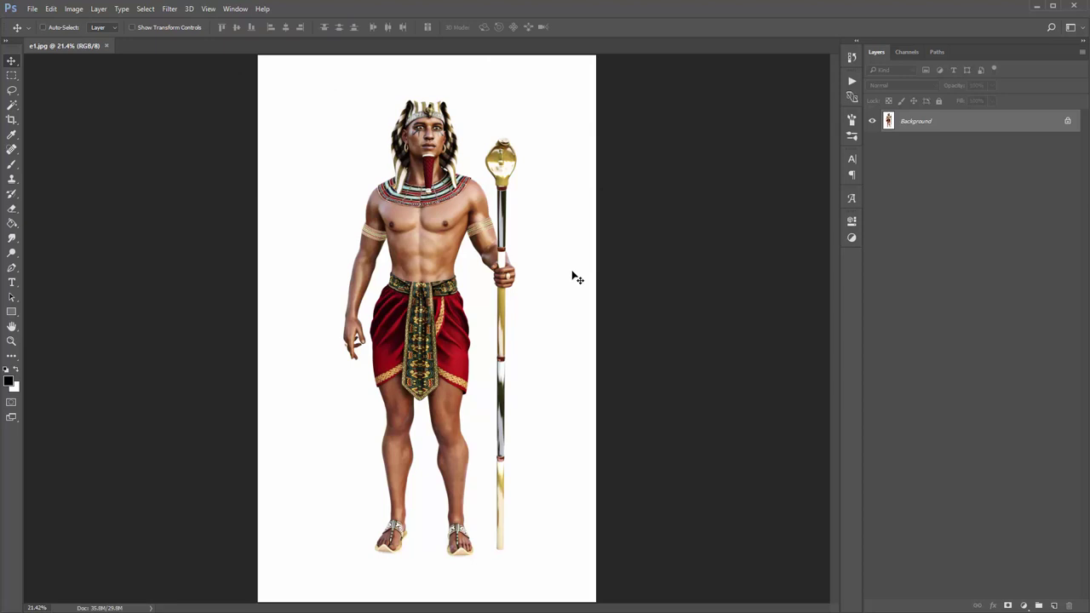
key("w")
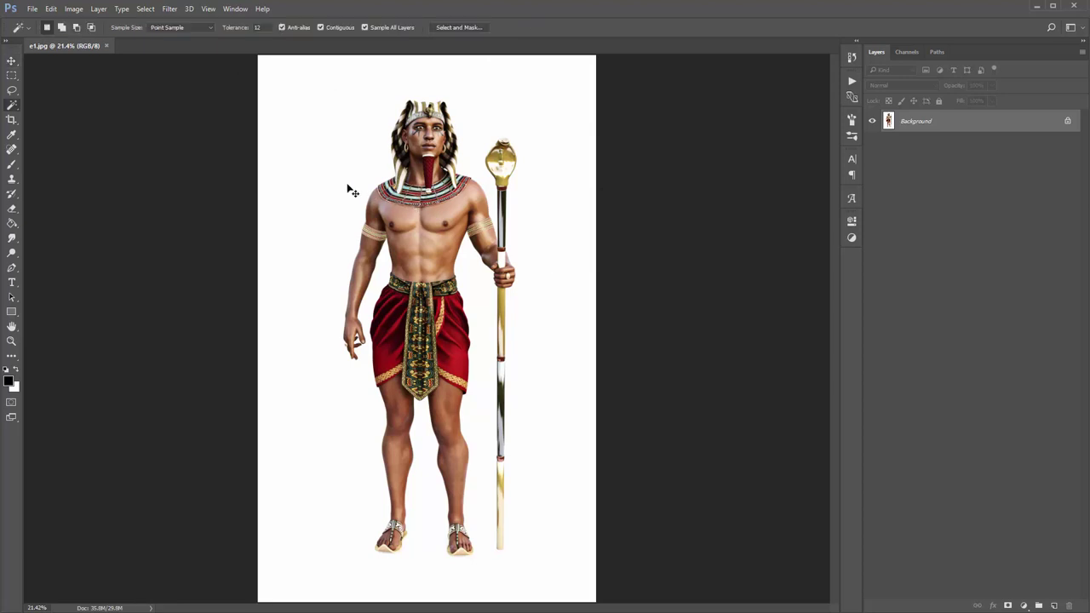
right_click(14, 109)
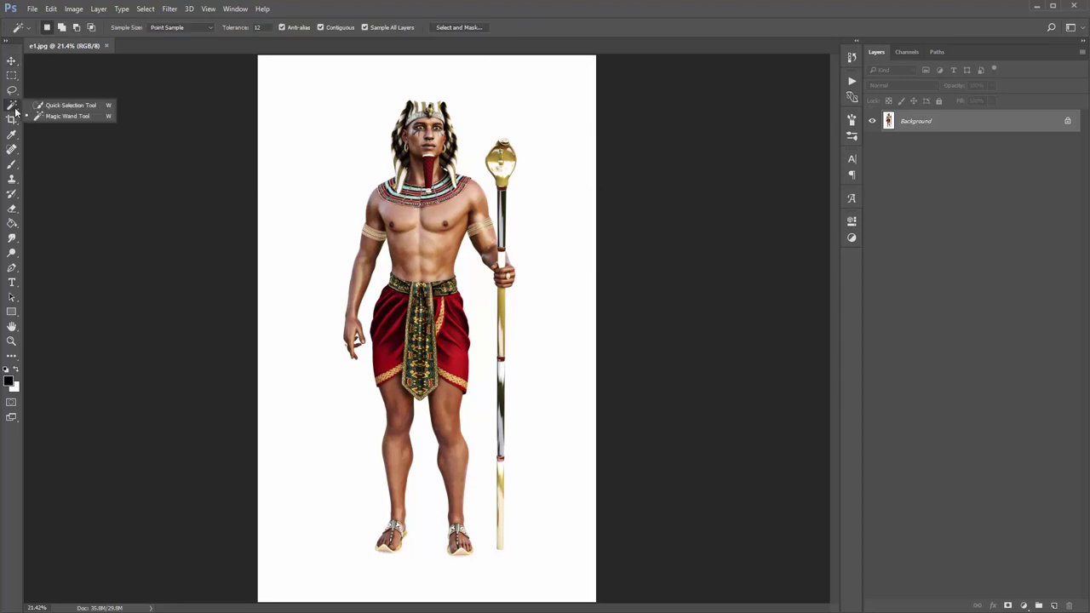
left_click(66, 117)
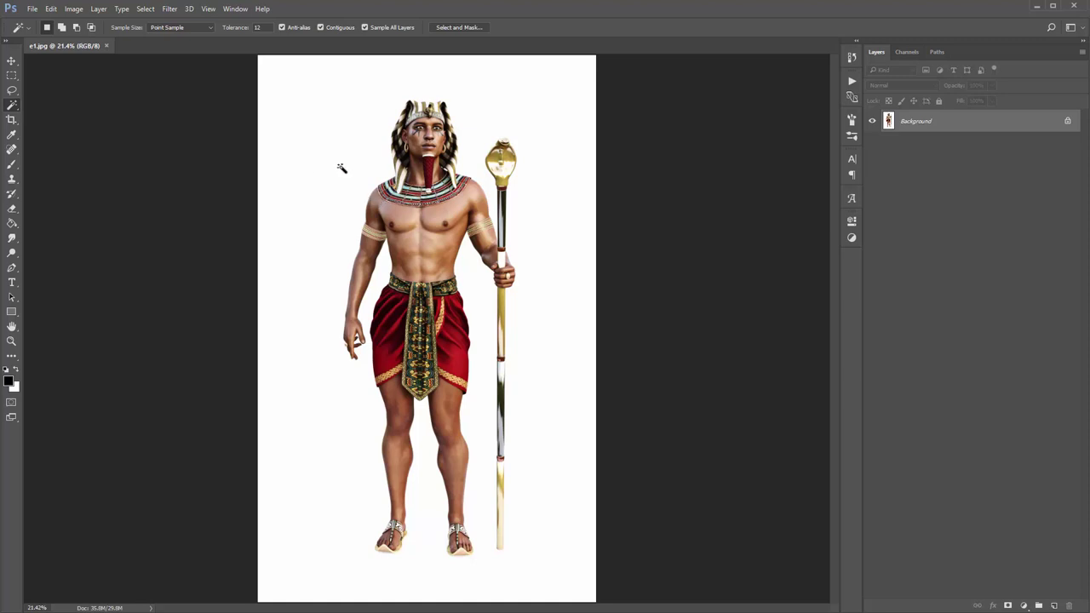
left_click(328, 135)
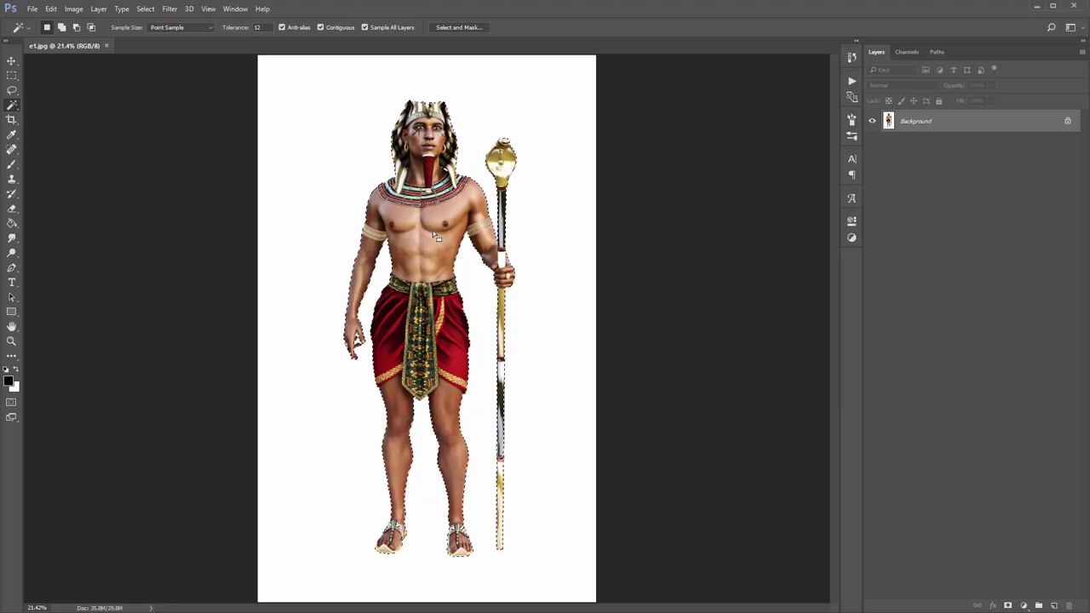
left_click(98, 8)
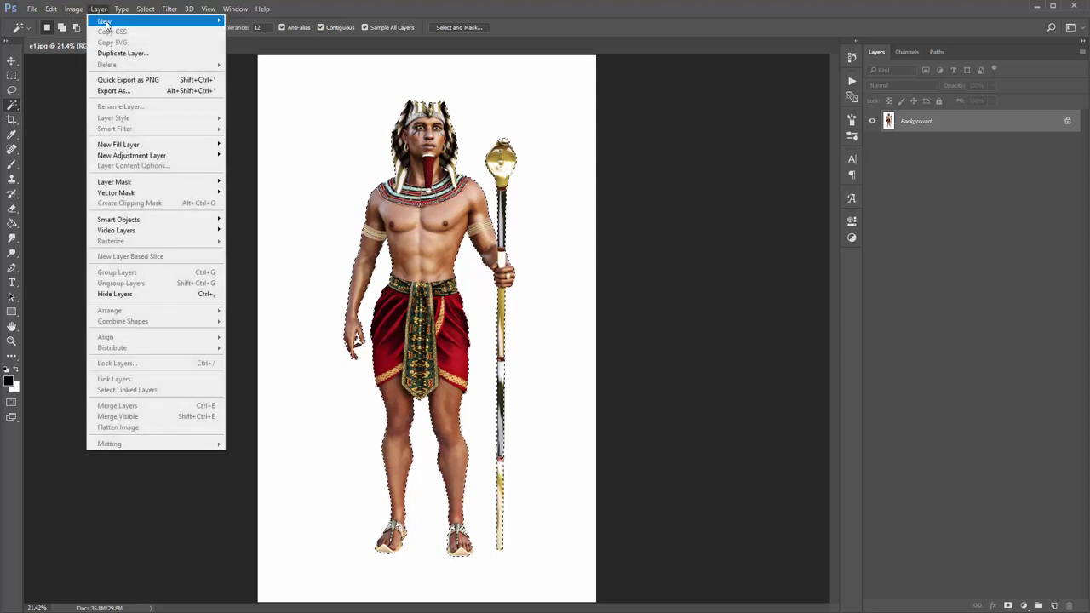
Create a new layer named 'brush' through Layer > New > Layer.
mouse_move(204, 21)
left_click(247, 21)
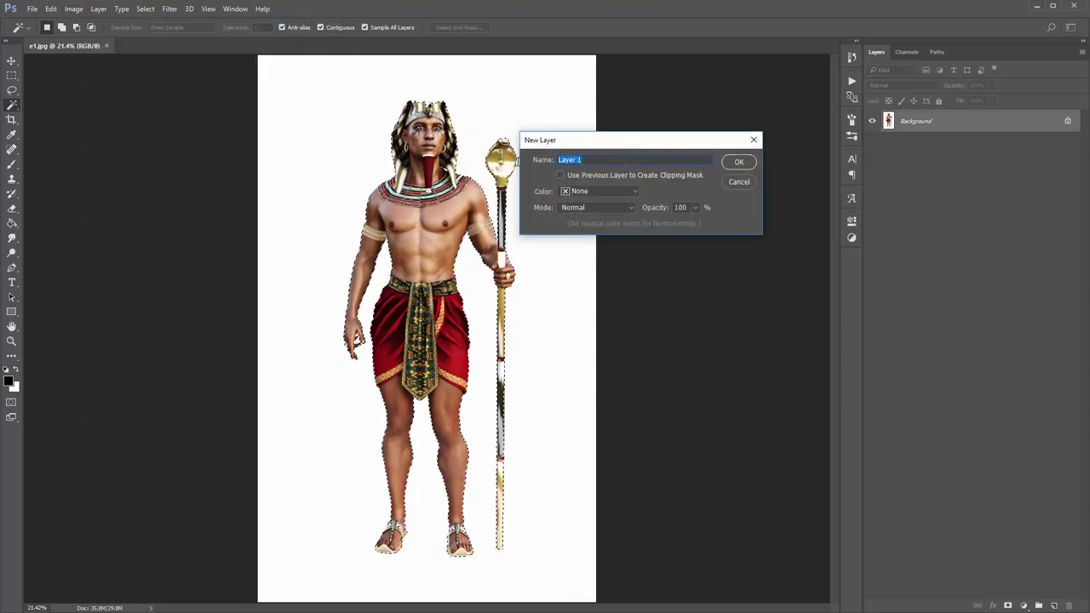
type("brush")
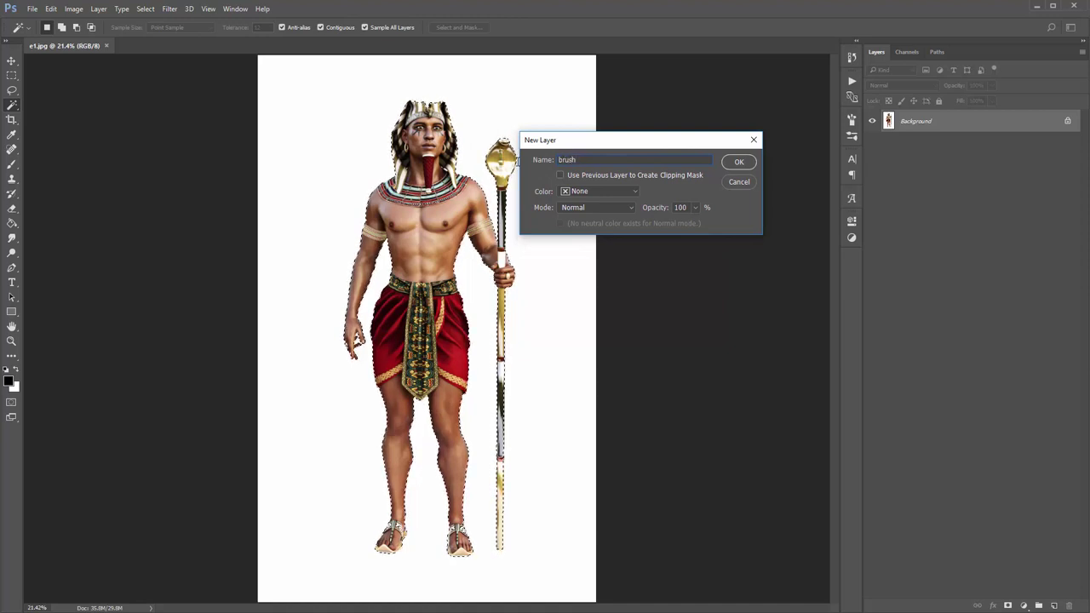
double_click(562, 165)
left_click(584, 162)
double_click(583, 162)
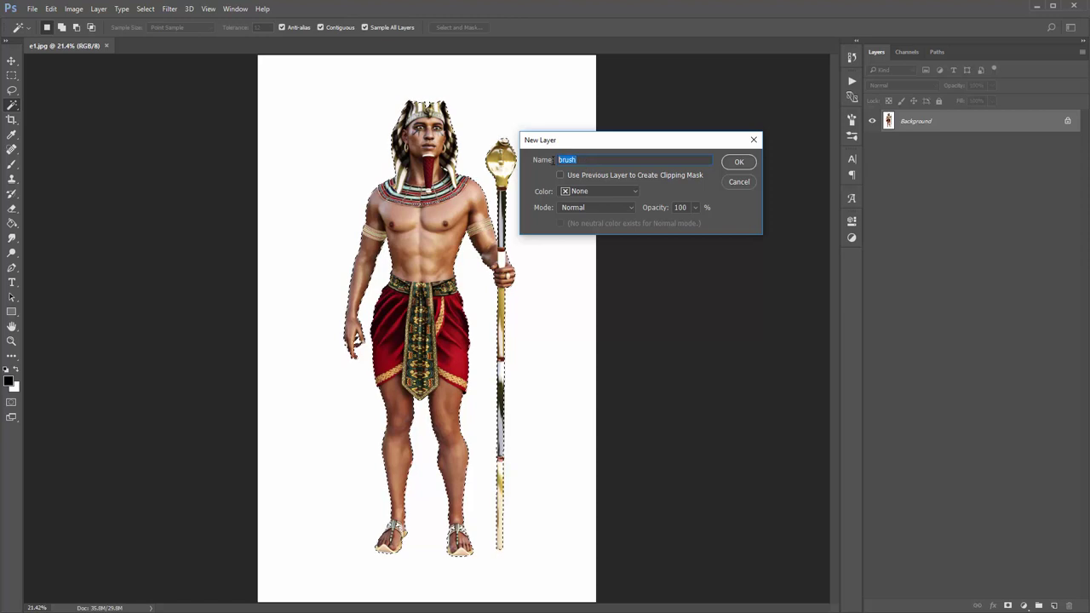
left_click(582, 161)
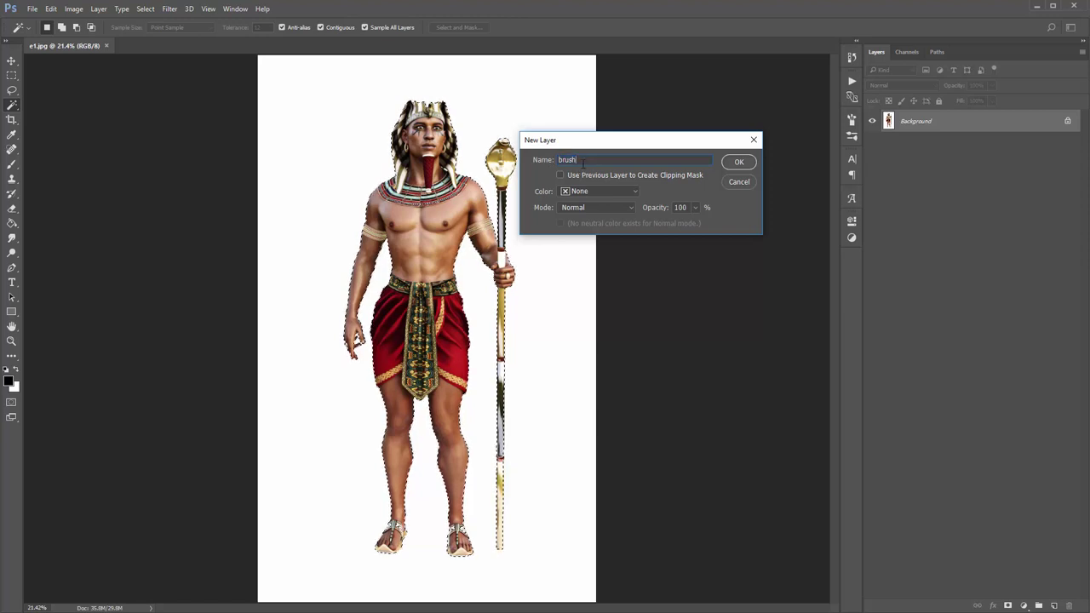
left_click(741, 161)
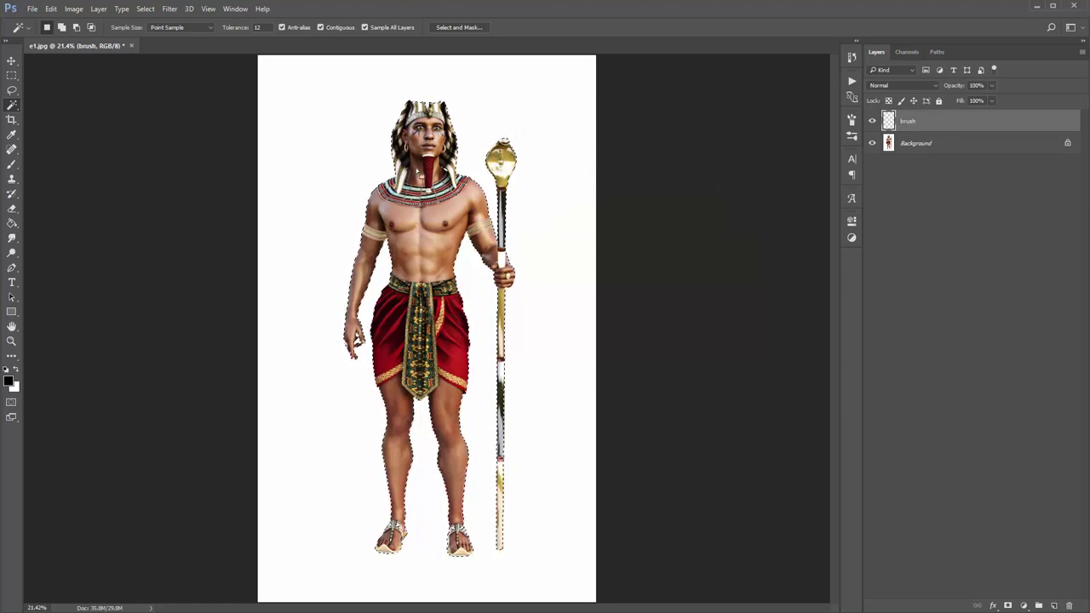
Choose the Paint Bucket Tool from the fill tool group.
key("g")
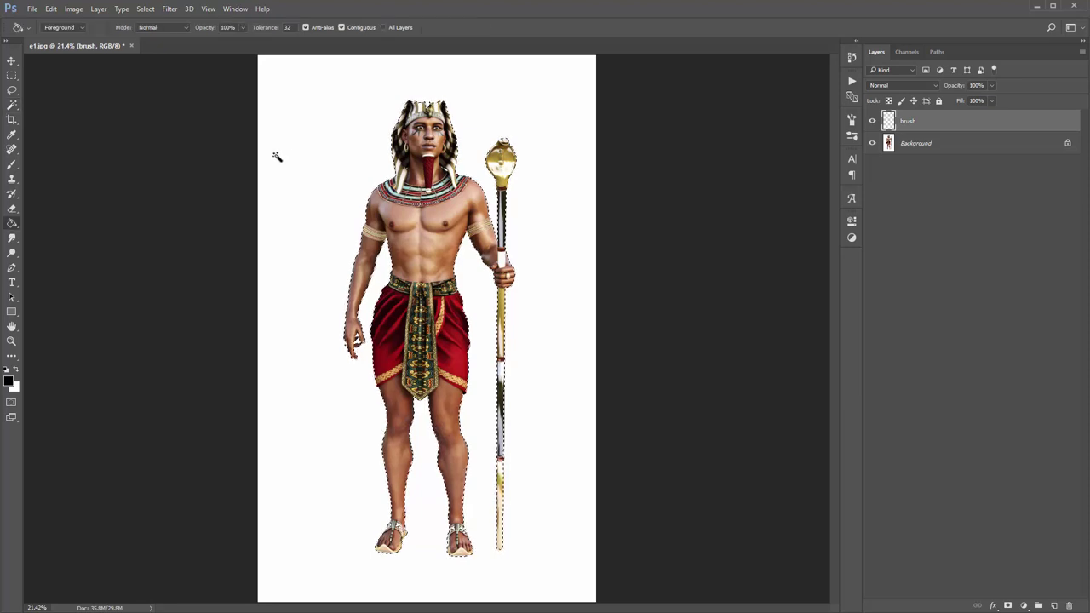
right_click(12, 222)
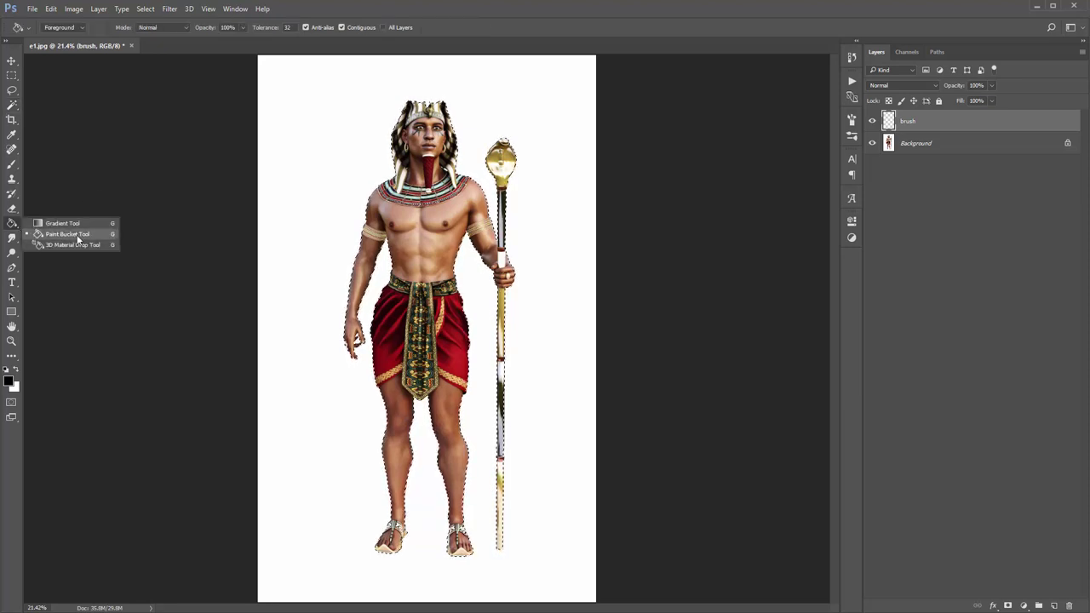
left_click(77, 235)
right_click(15, 223)
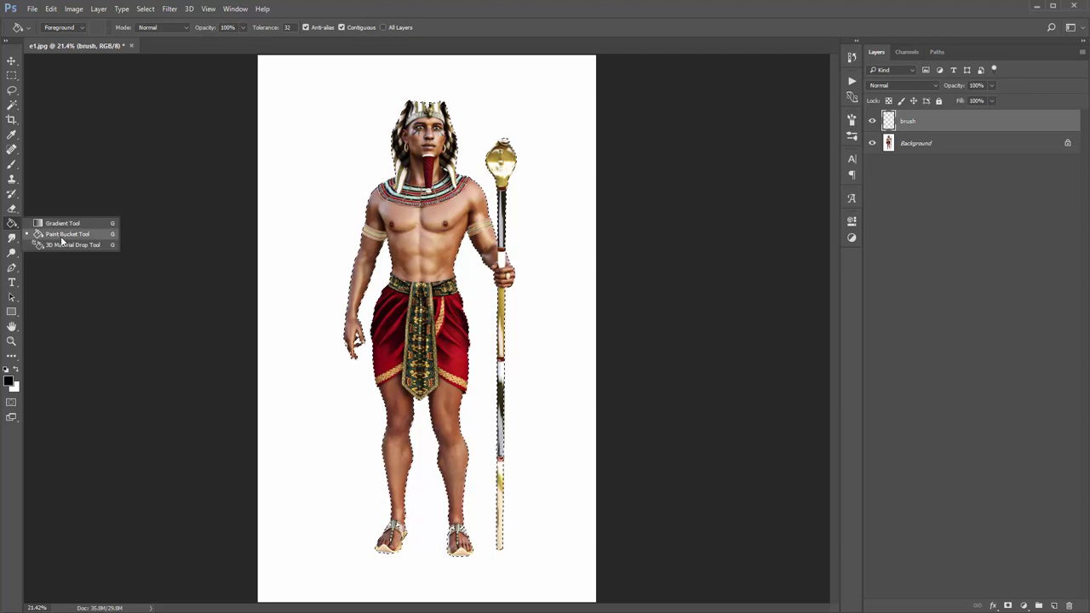
left_click(68, 235)
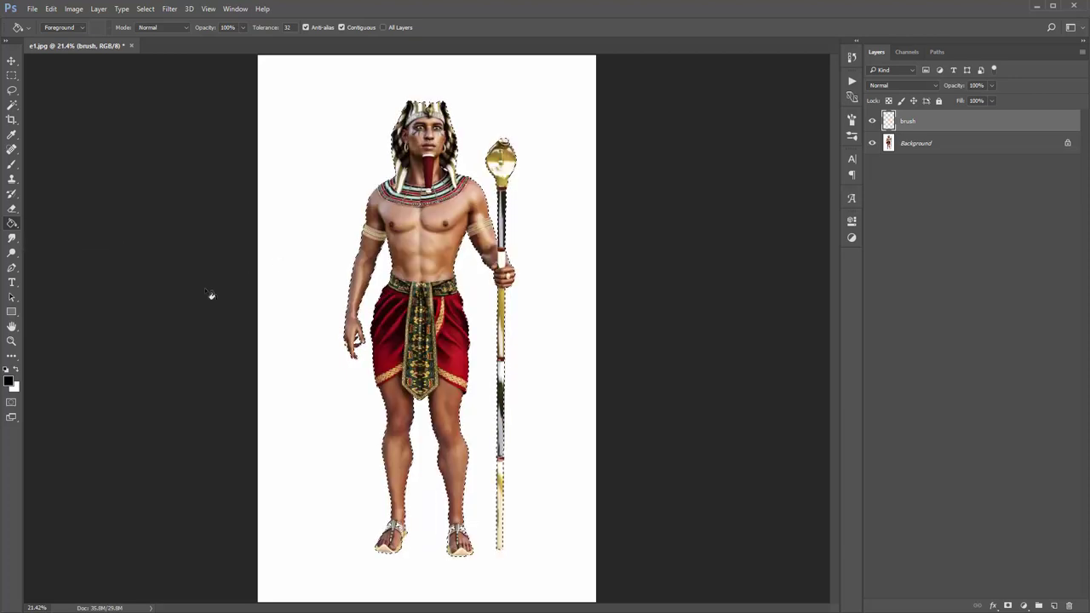
Set the foreground colour to ff0000 to fill the silhouette red, then shift the layer with Move.
left_click(9, 383)
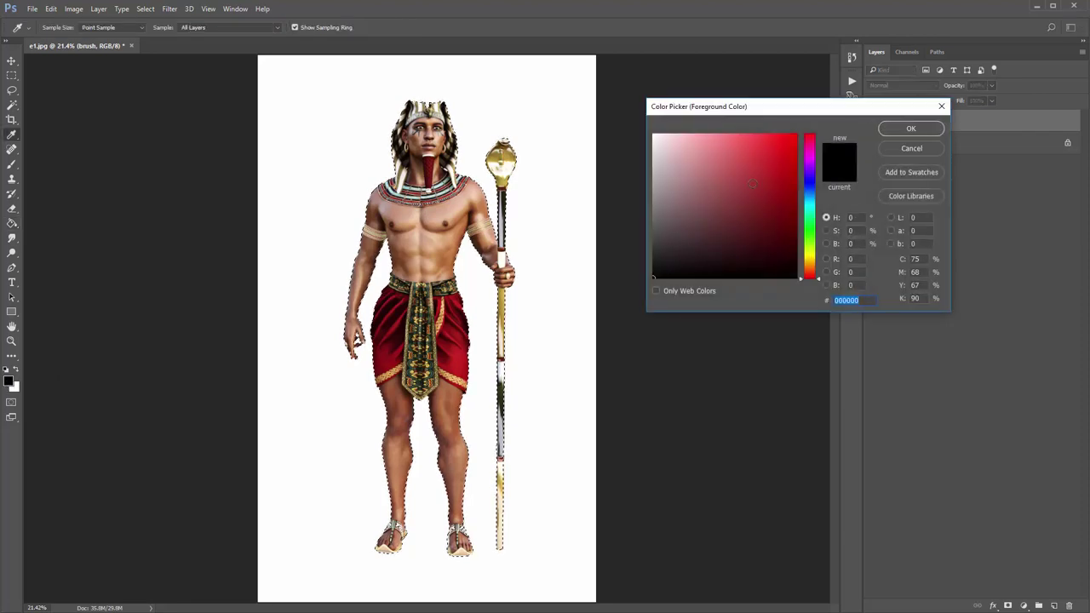
type("ff0000")
left_click(902, 129)
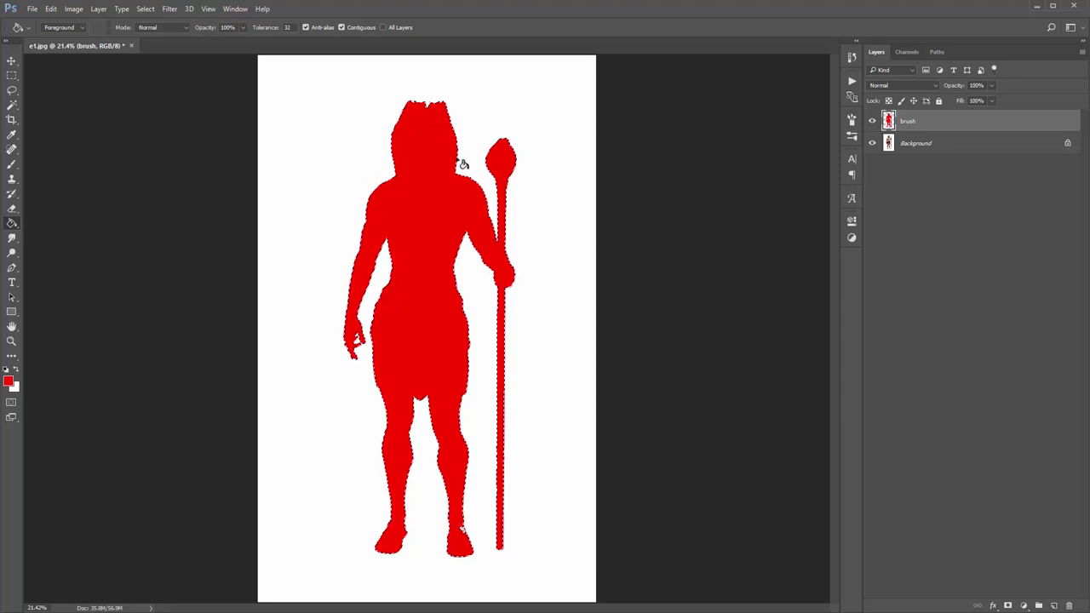
key("v")
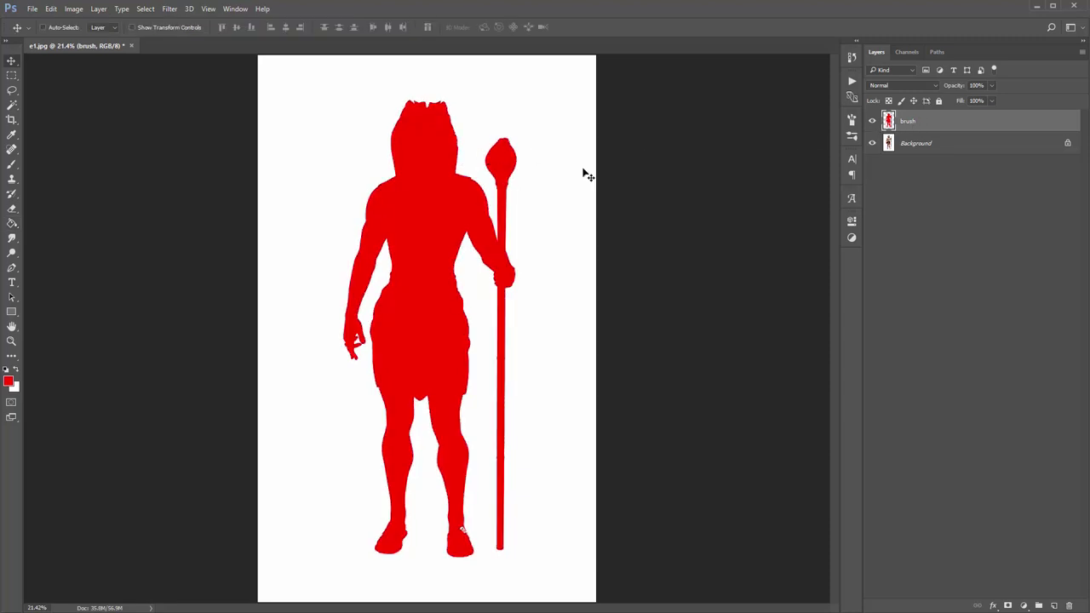
mouse_move(585, 173)
left_mouse_down()
mouse_move(542, 146)
mouse_move(549, 154)
left_mouse_up()
Undo the layer move and load Gold Confetti.atn into the Actions panel.
key("ctrl+z")
left_click(235, 9)
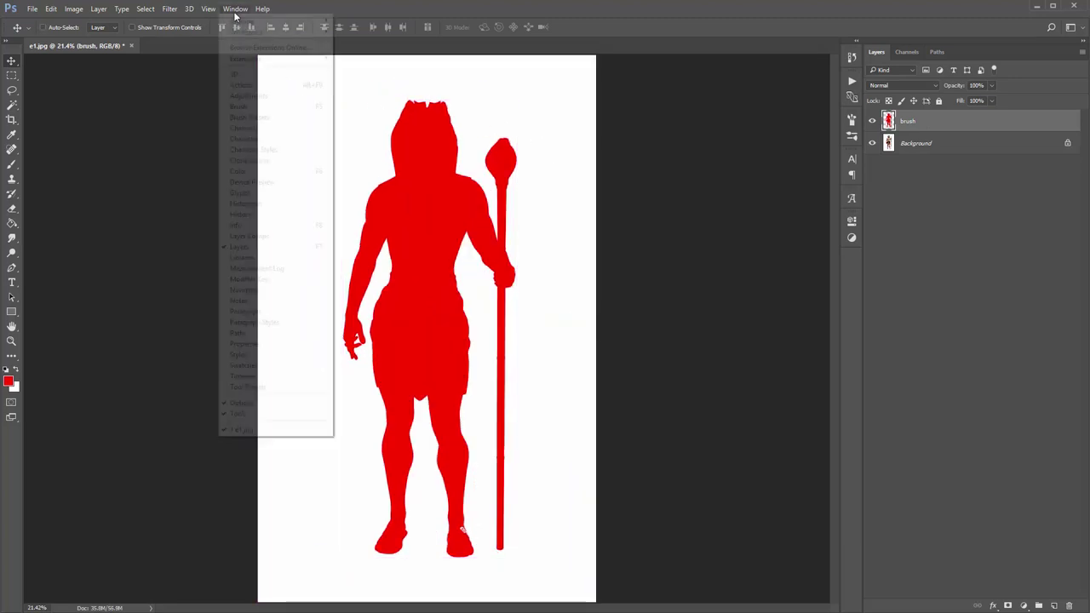
left_click(273, 84)
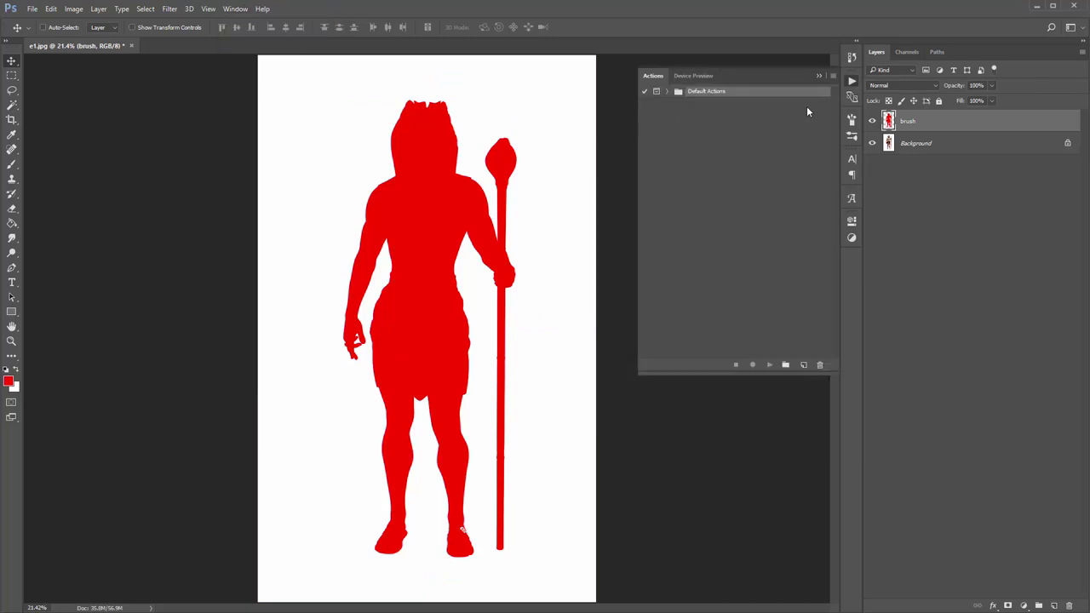
left_click(833, 77)
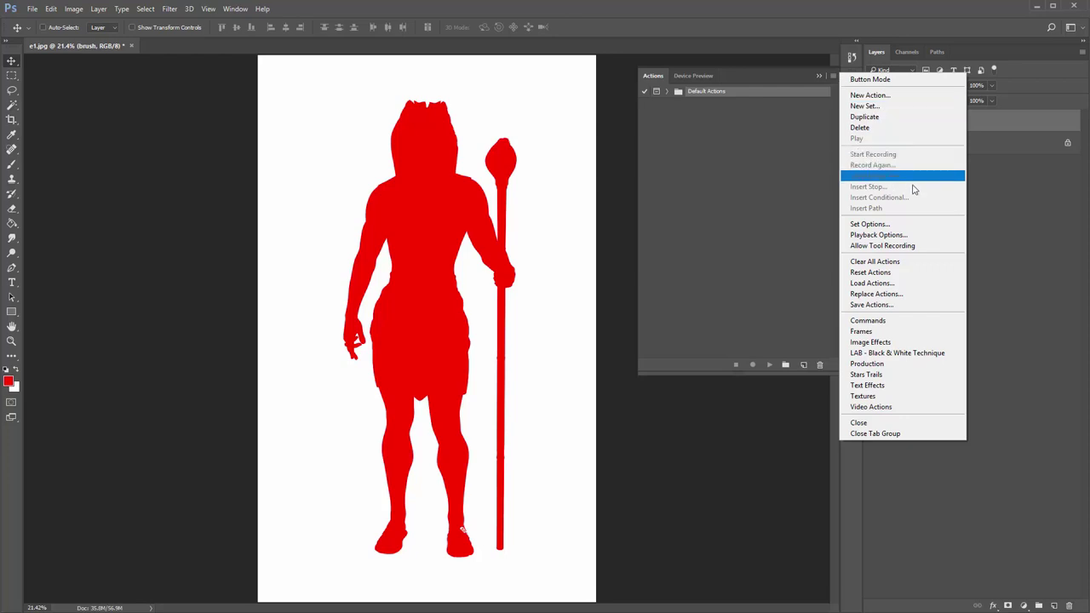
left_click(906, 282)
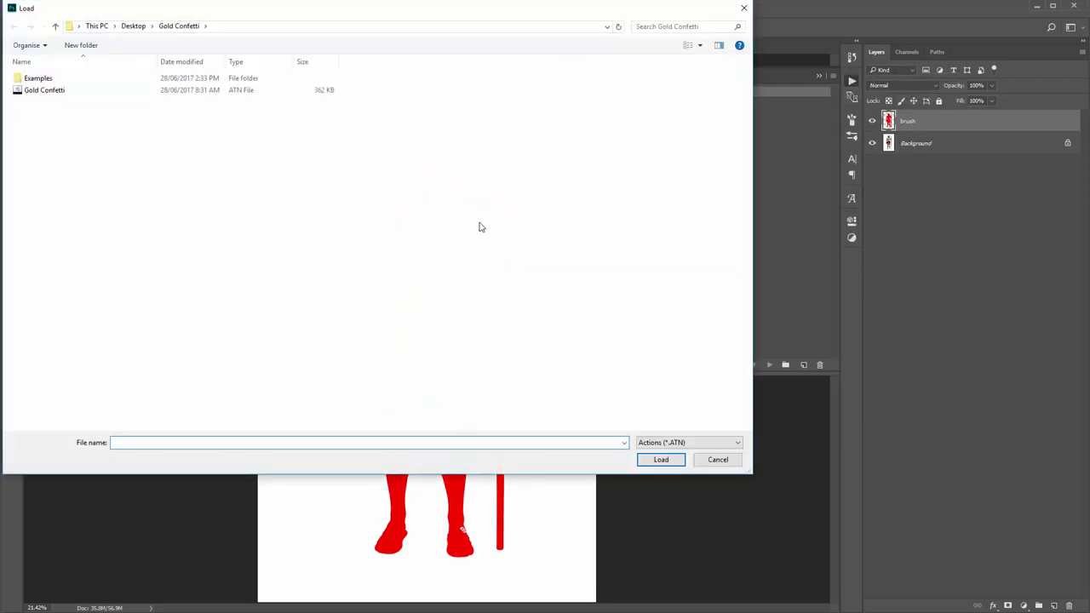
double_click(60, 92)
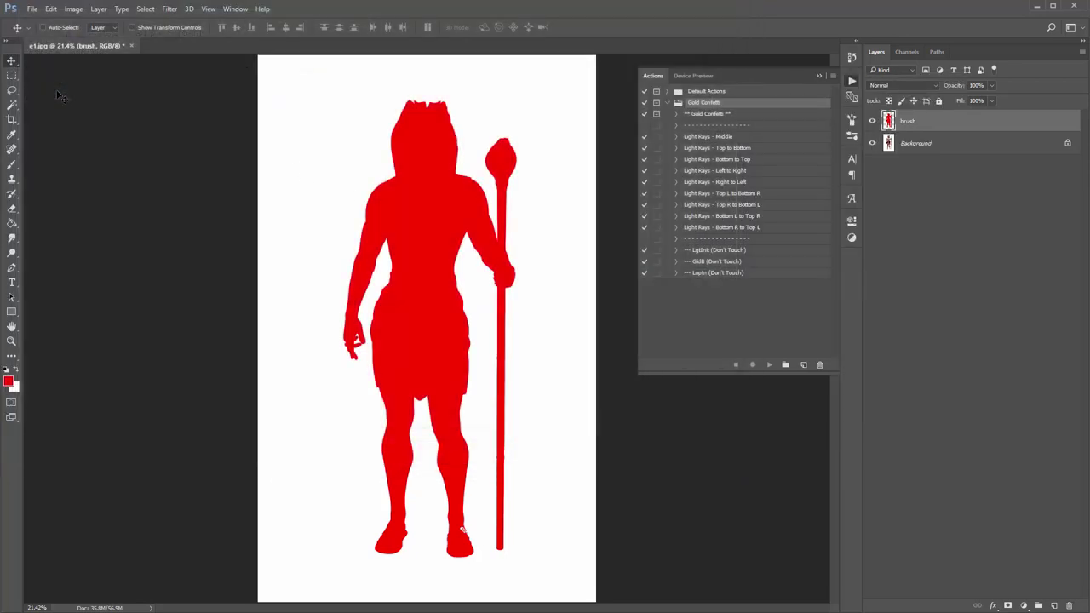
Expand the Gold Confetti set and inspect its actions and steps like LgtEnit, GldB and Loptn.
left_click(668, 103)
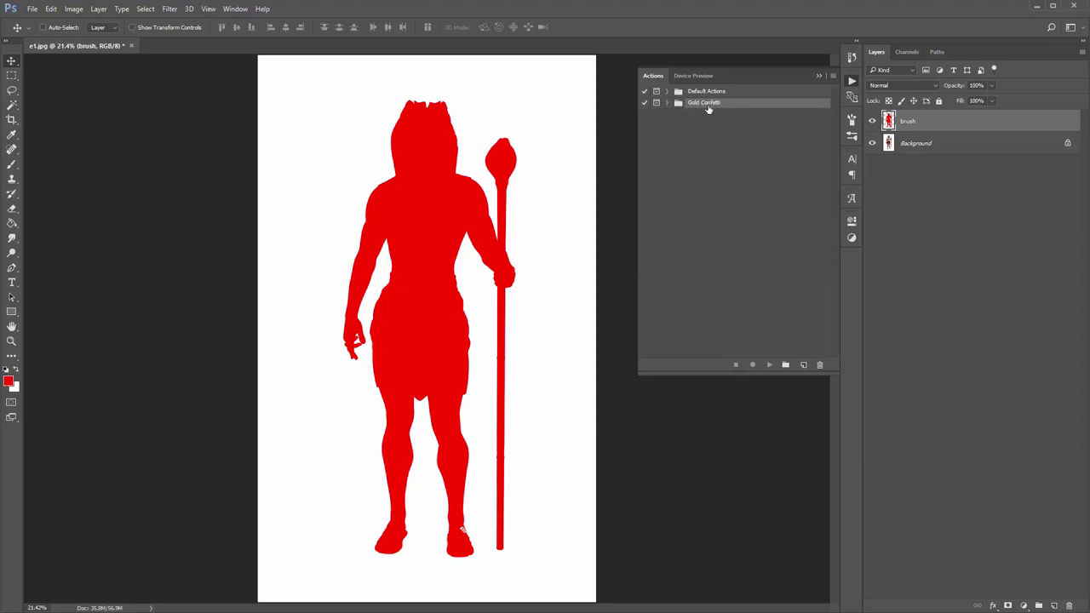
left_click(668, 103)
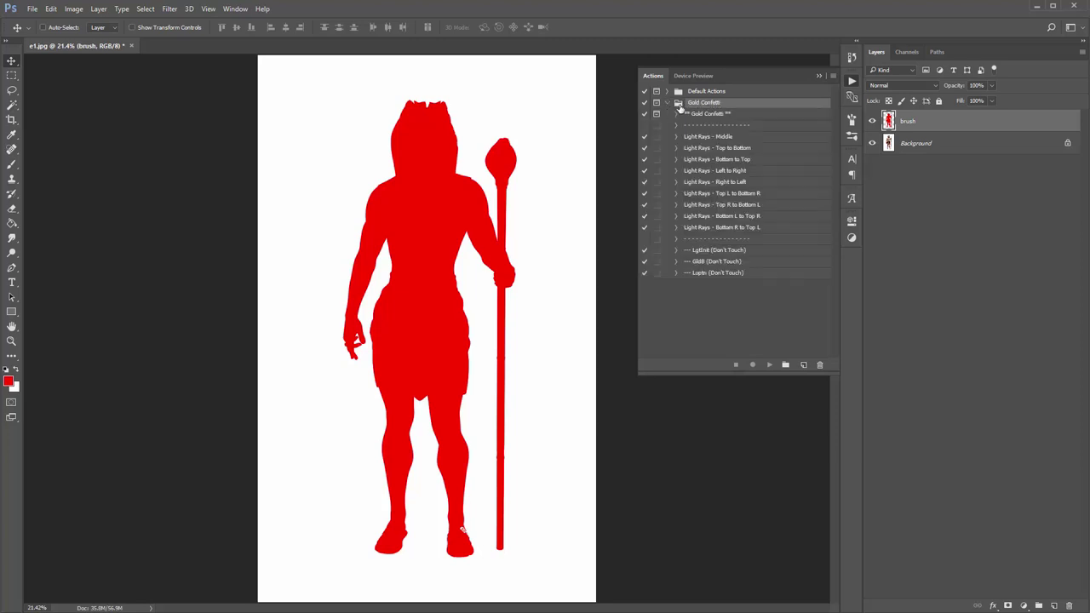
left_click(738, 115)
left_click(745, 273, "shift")
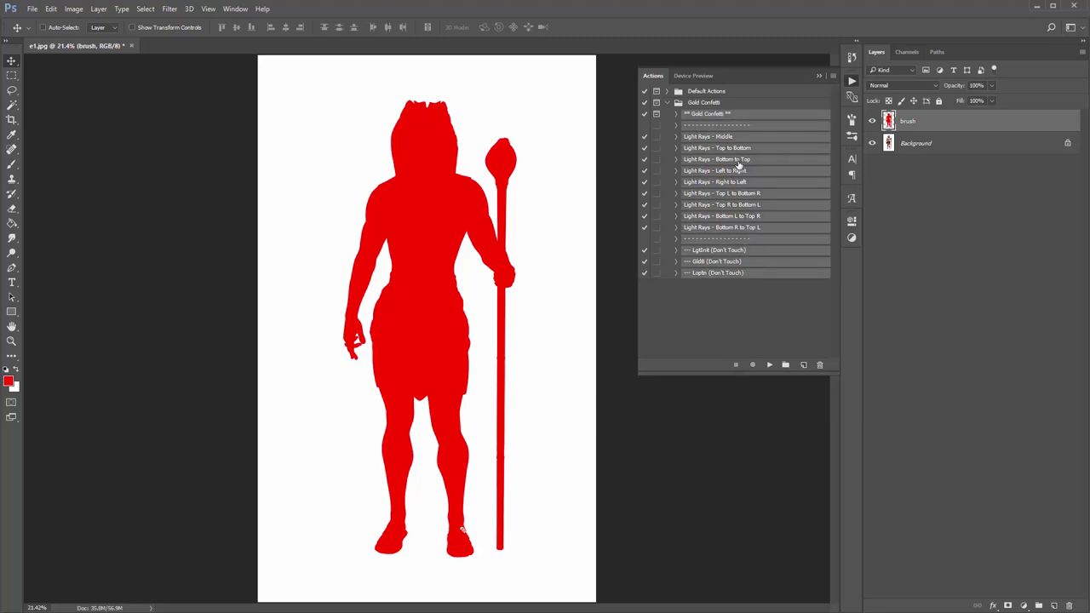
left_click(739, 162)
left_click(749, 248)
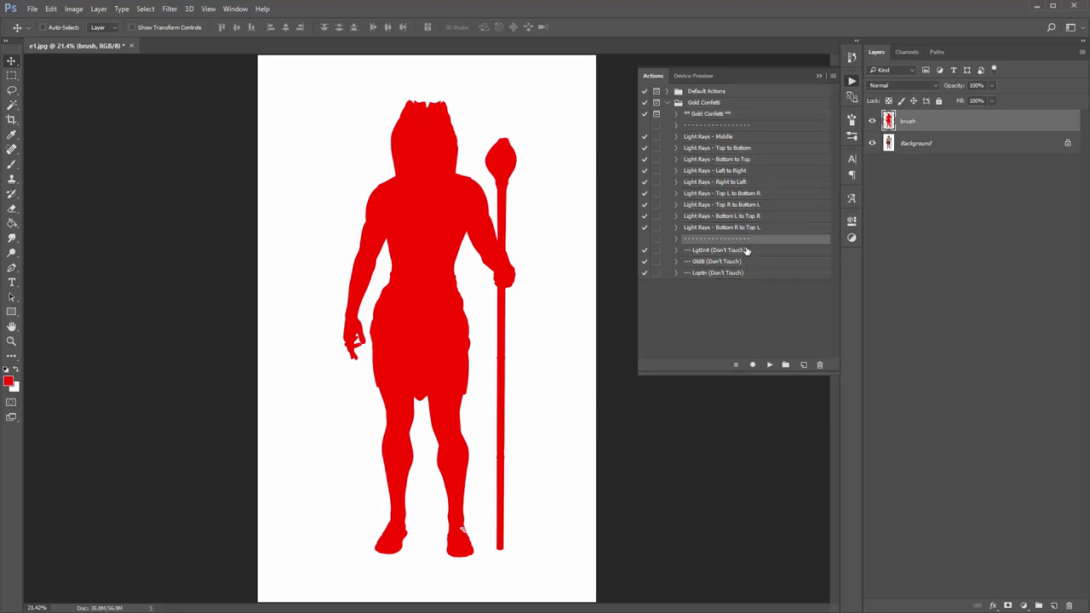
left_click(750, 260, "shift")
left_click(752, 273, "shift")
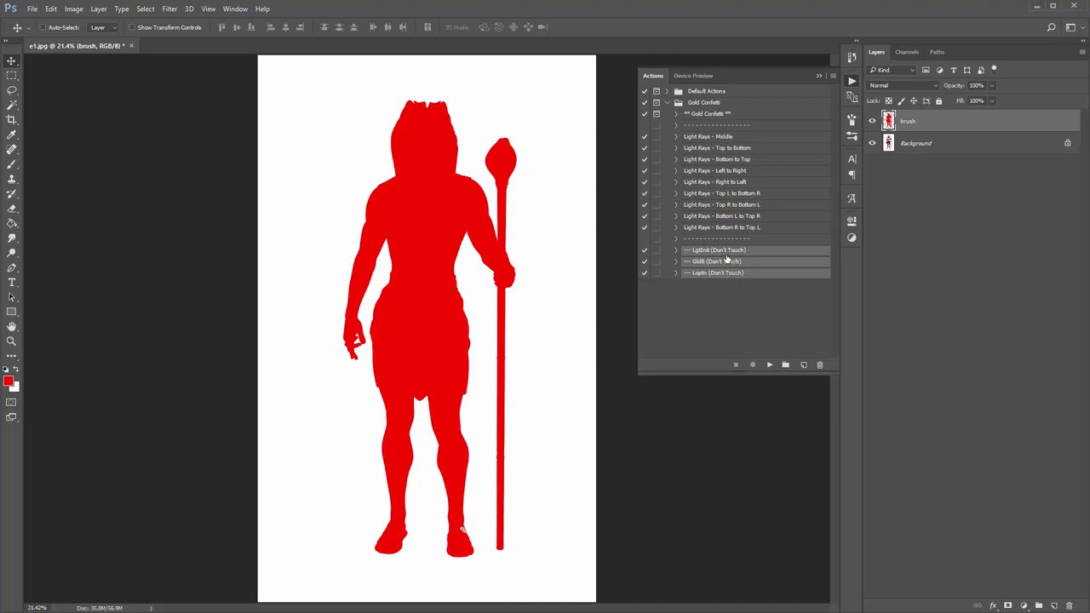
Browse the Light Rays direction actions and leave the Gold Confetti action selected.
left_click(729, 115)
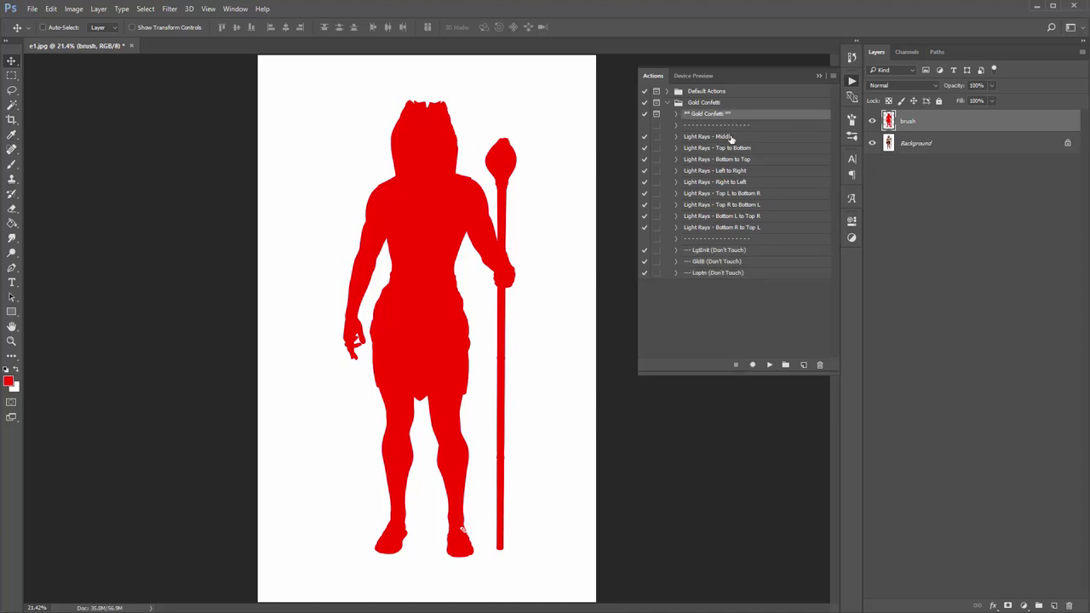
left_click(730, 138)
left_click(766, 228, "shift")
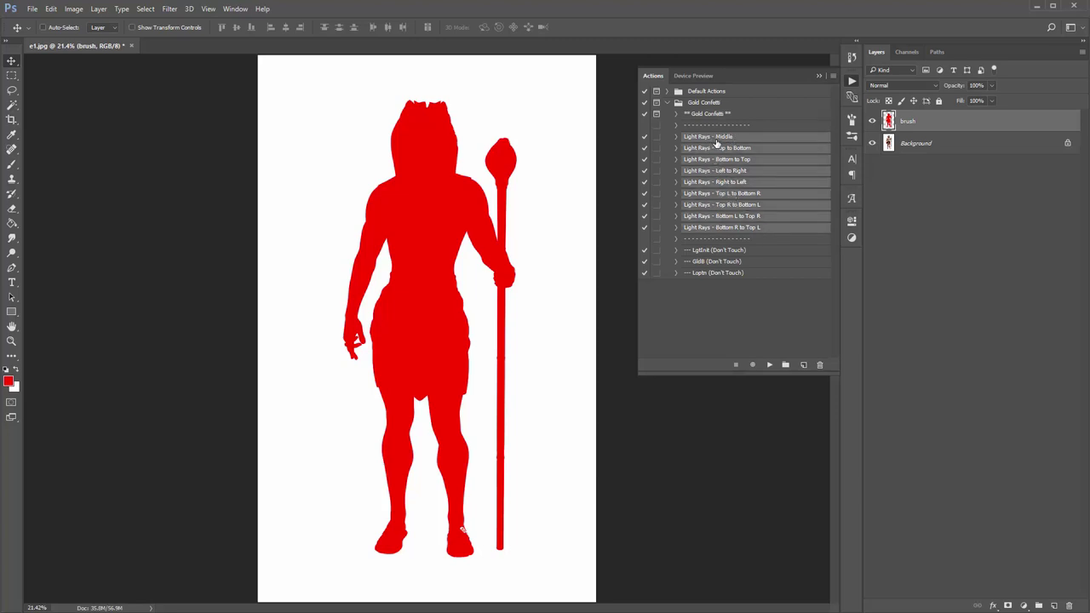
left_click(716, 138)
left_click(718, 148)
left_click(720, 159)
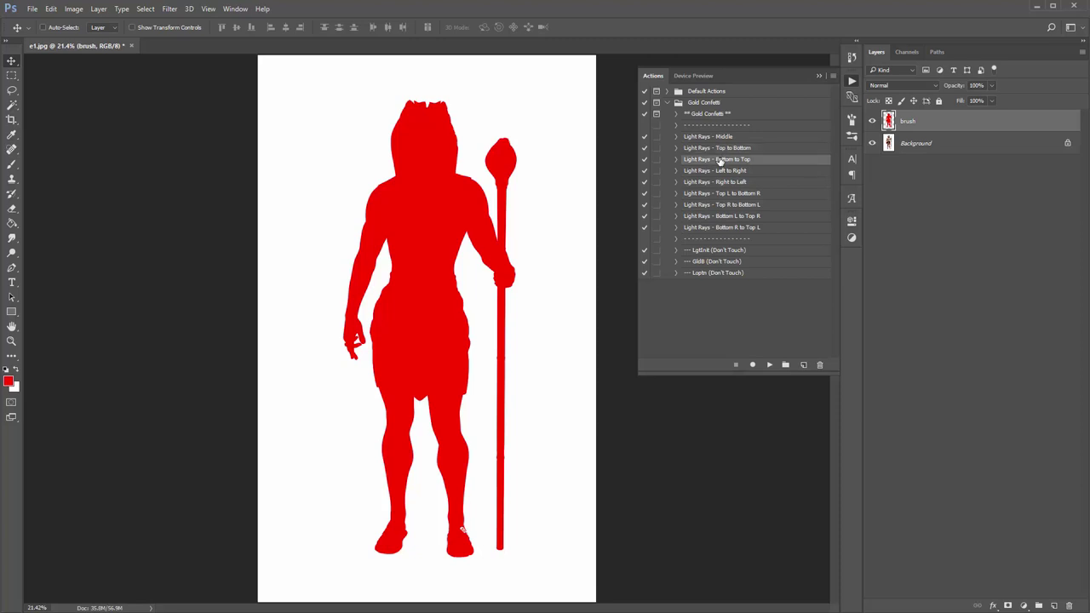
left_click(726, 172)
left_click(719, 115)
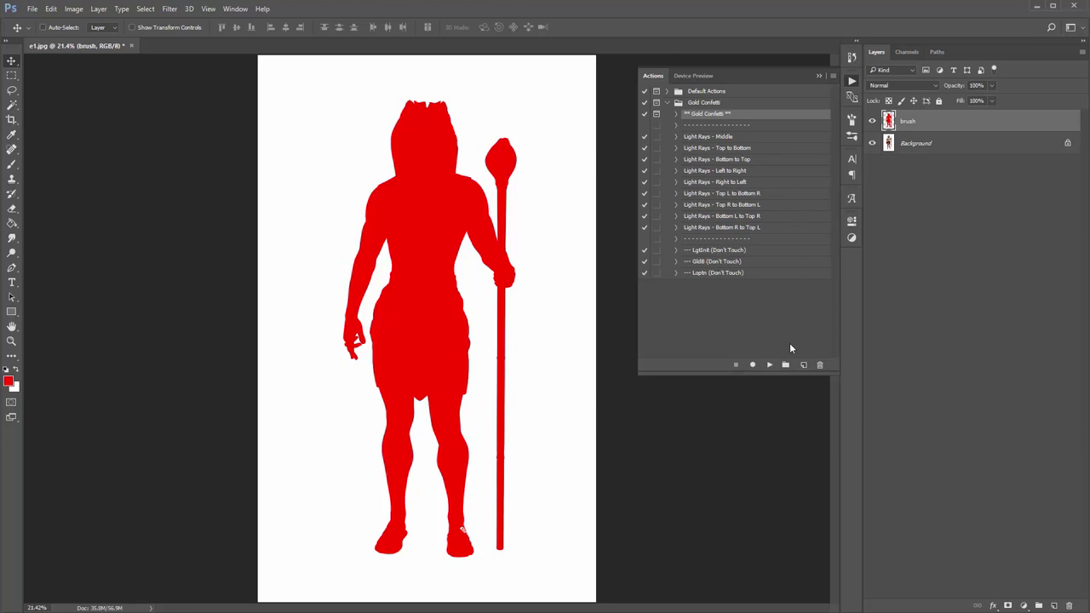
Play the Gold Confetti action and continue past its instructions message to the Threshold step.
left_click(771, 364)
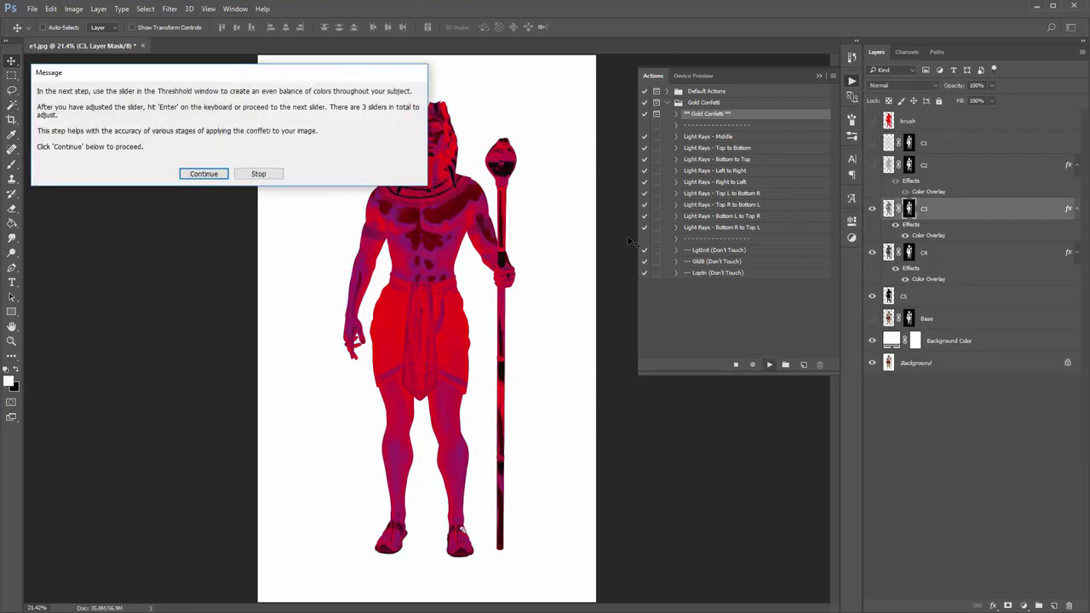
mouse_move(218, 75)
left_mouse_down()
mouse_move(207, 92)
mouse_move(233, 84)
left_mouse_up()
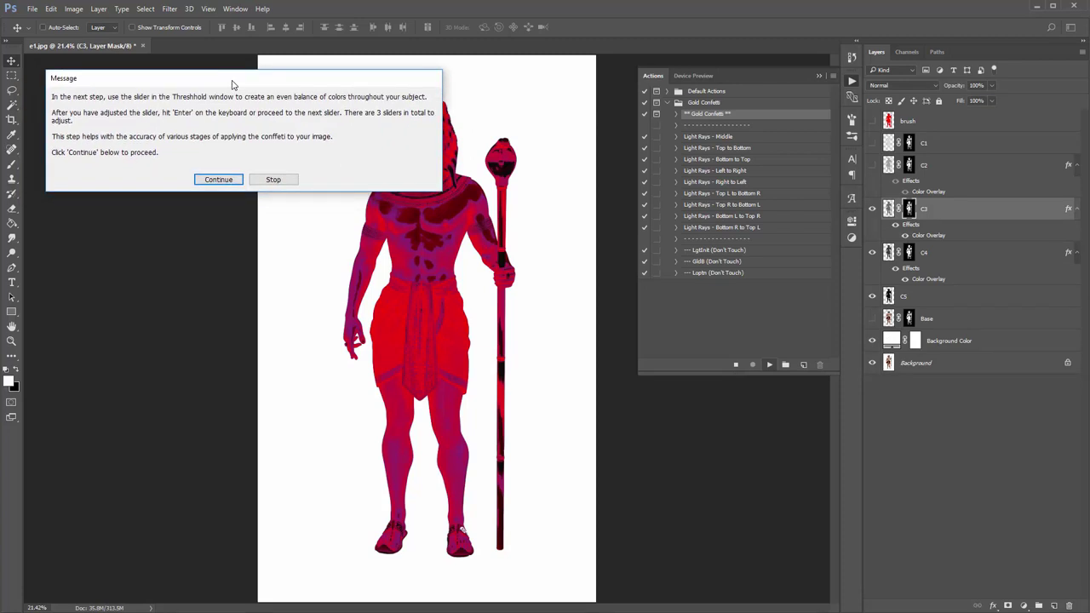
left_click_drag(232, 84, 220, 82)
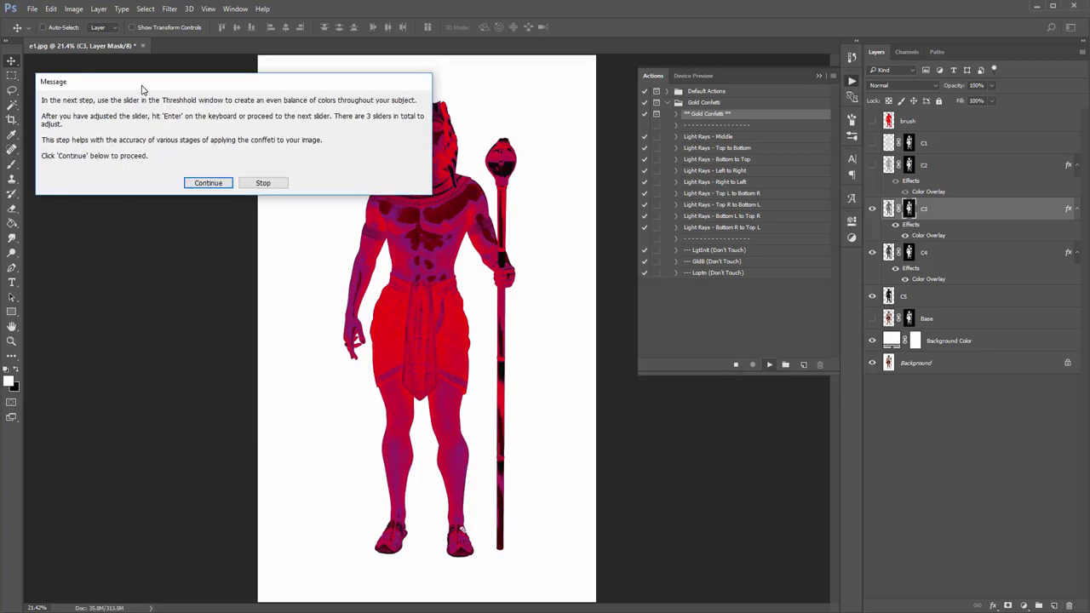
left_click(204, 179)
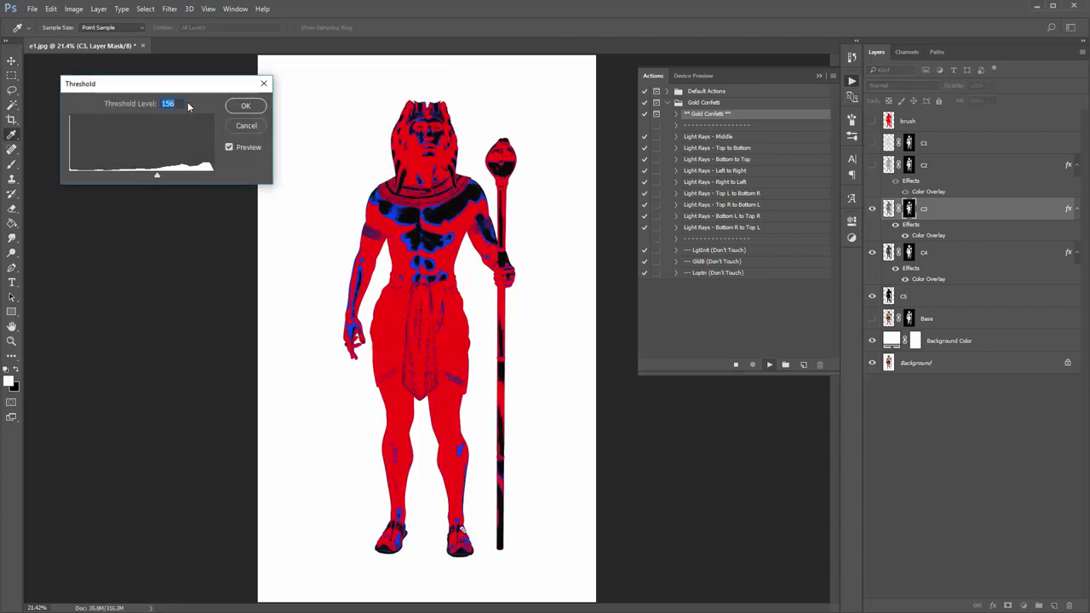
Set the three Threshold levels to 194, 229 and about 248, accepting each to finish.
left_click_drag(174, 89, 185, 105)
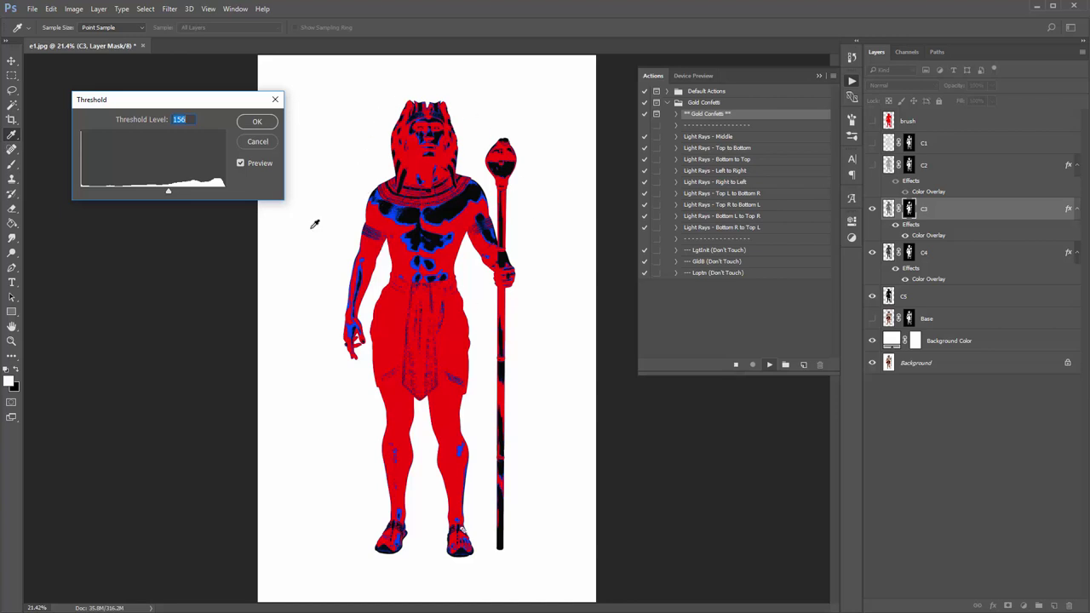
mouse_move(170, 195)
left_mouse_down()
mouse_move(161, 191)
mouse_move(170, 196)
left_mouse_up()
left_click_drag(176, 194, 188, 194)
left_click_drag(195, 106, 183, 98)
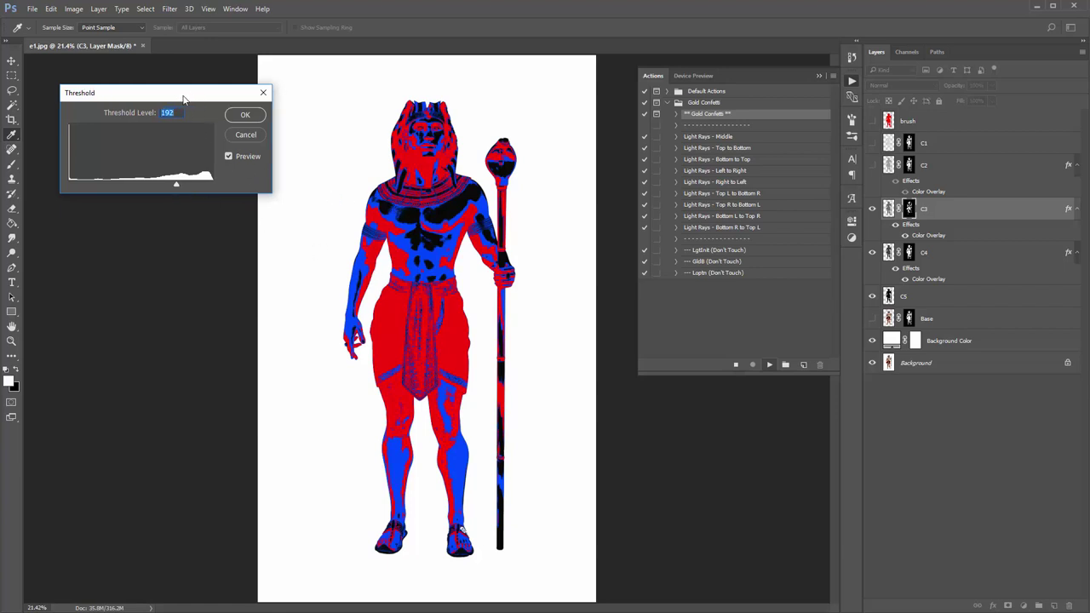
key("Return")
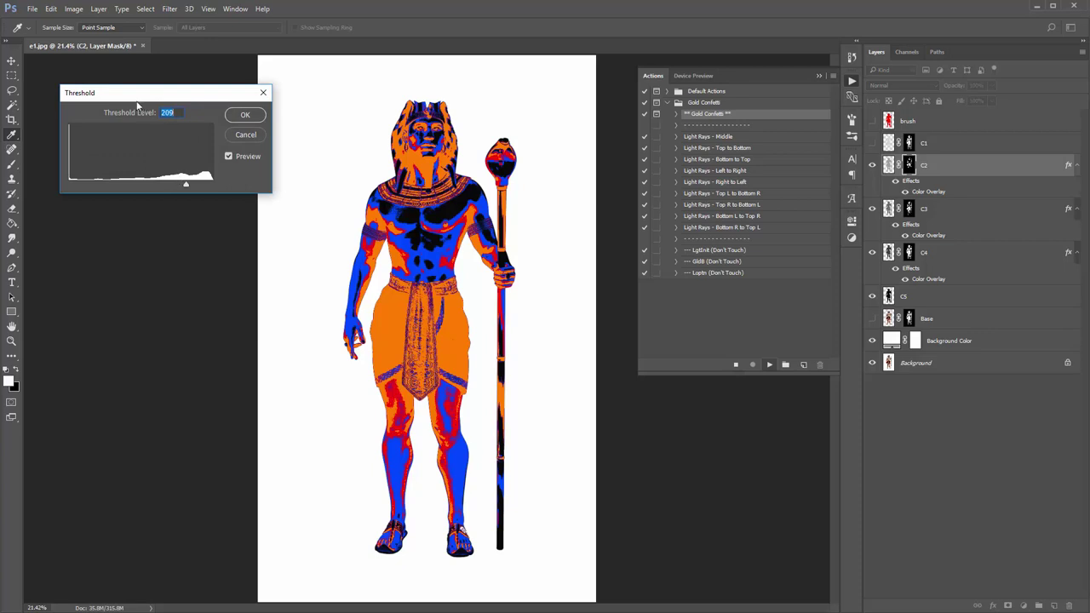
left_click_drag(92, 98, 86, 92)
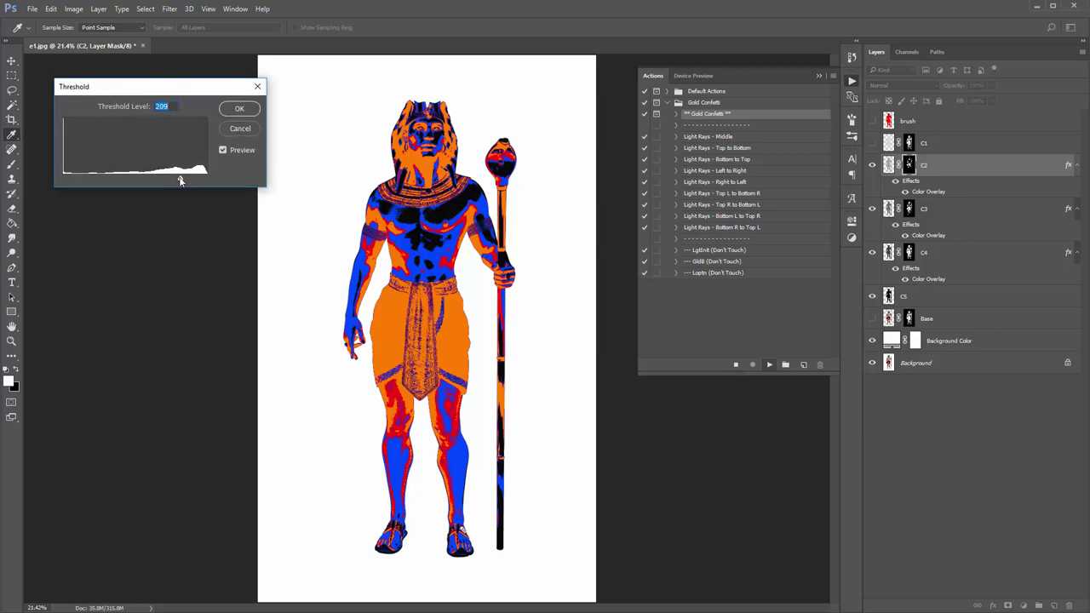
left_click_drag(179, 181, 193, 183)
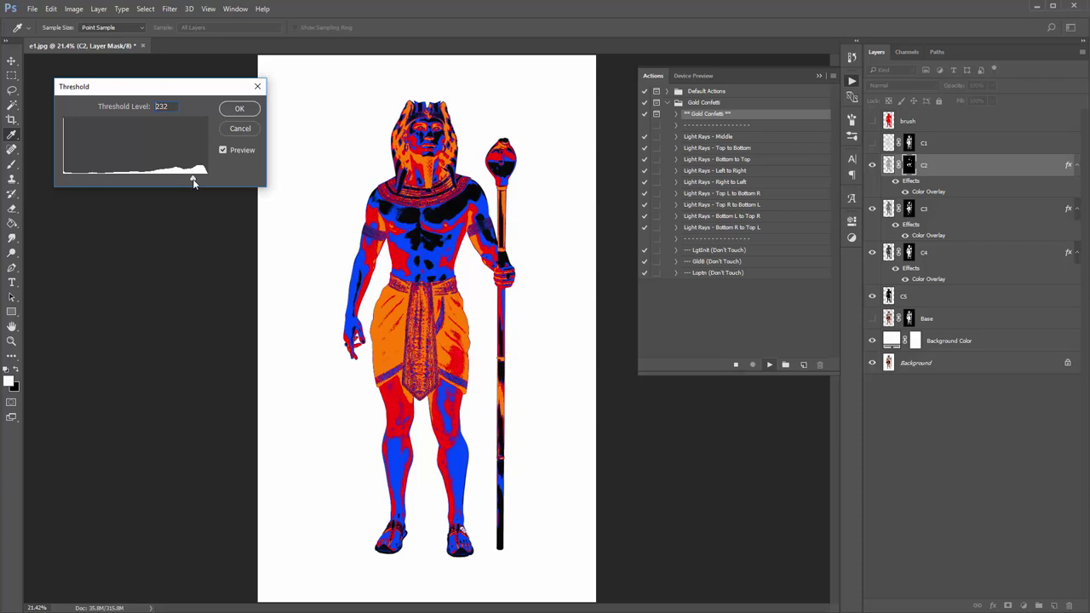
key("Return")
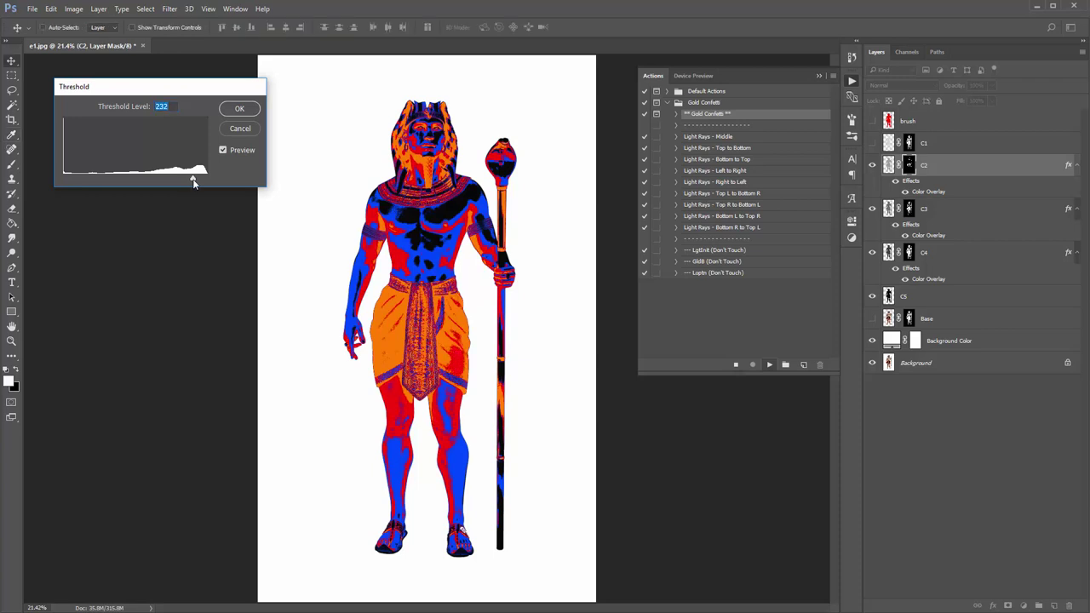
left_click_drag(194, 181, 202, 184)
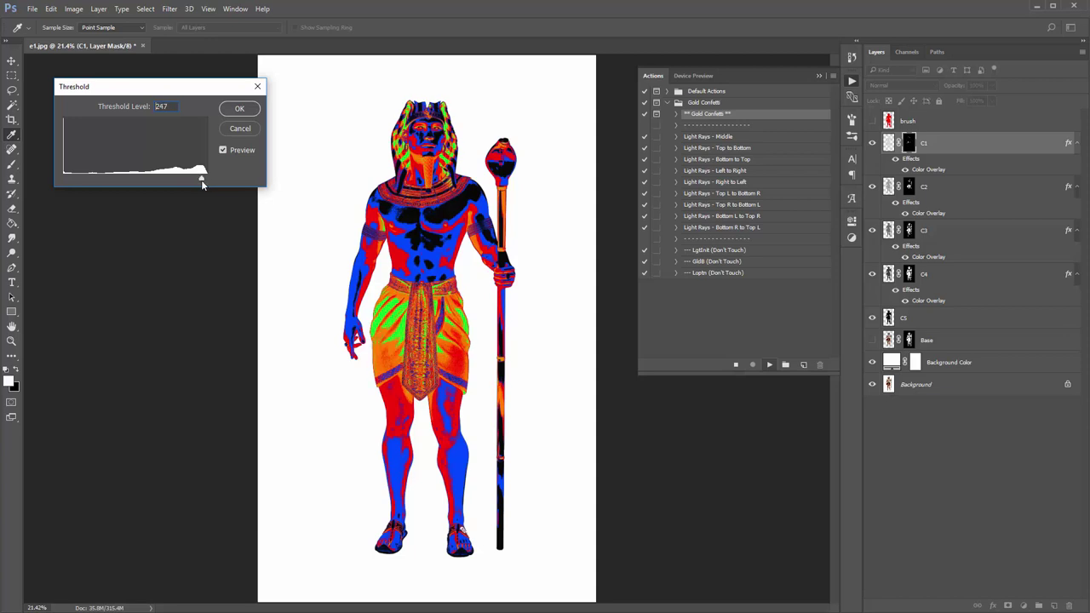
key("Return")
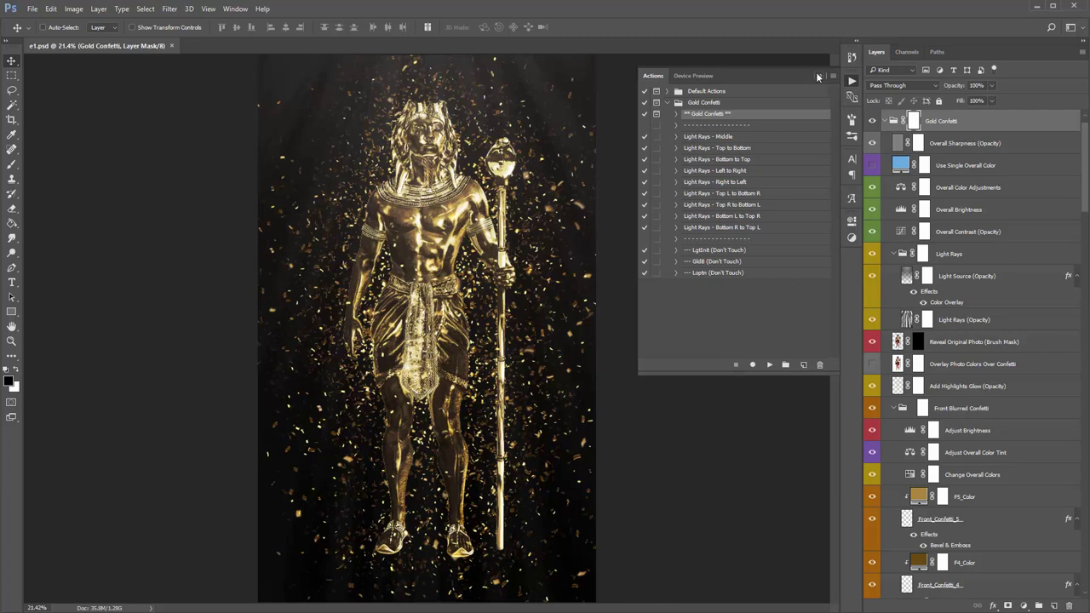
Expand the Gold Confetti group to reveal Overall Sharpness through Background Color, then reopen Actions.
left_click(820, 76)
scroll(920, 209, "up", 1)
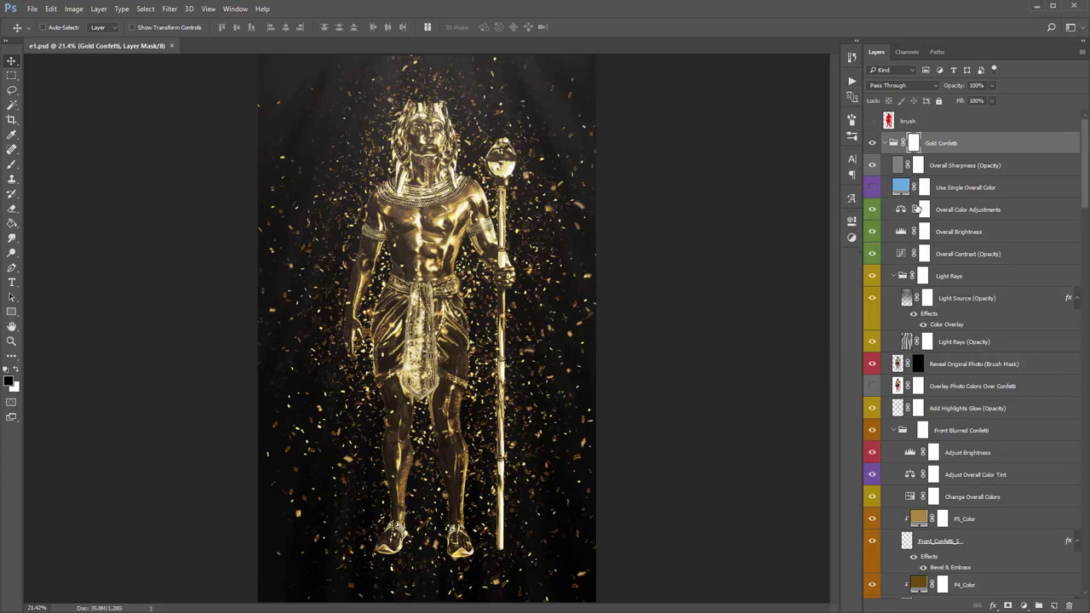
mouse_move(1086, 144)
left_mouse_down()
mouse_move(1088, 324)
mouse_move(1082, 136)
left_mouse_up()
left_click(885, 143)
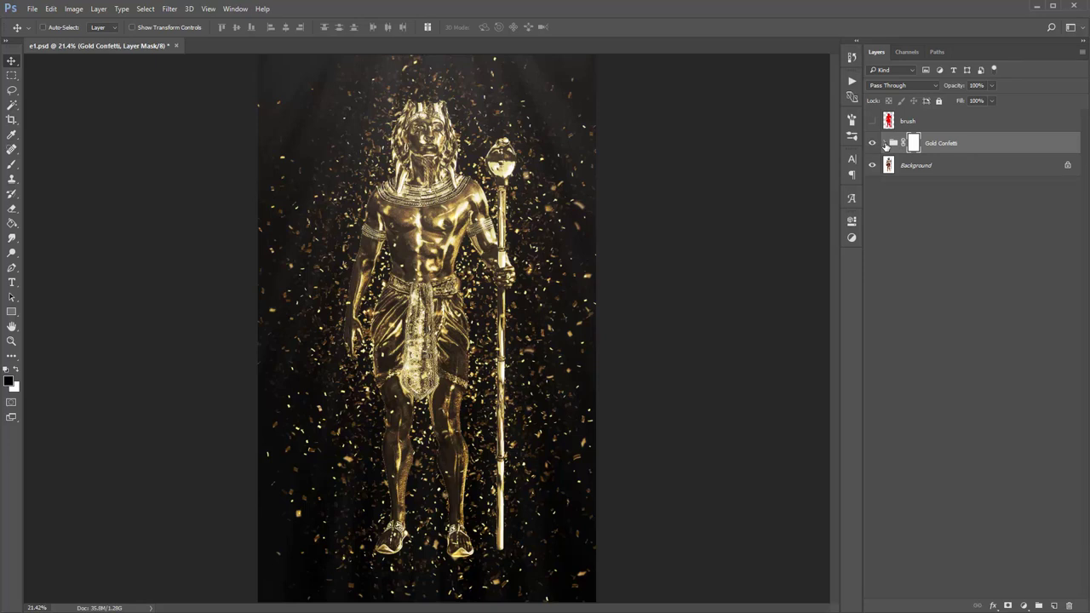
left_click(885, 143)
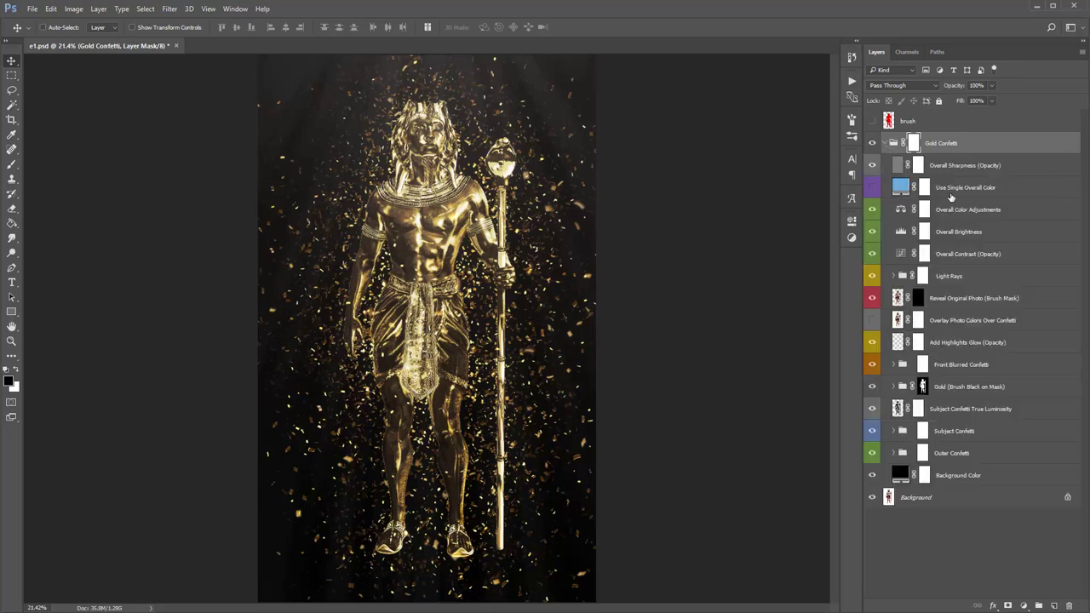
left_click(851, 81)
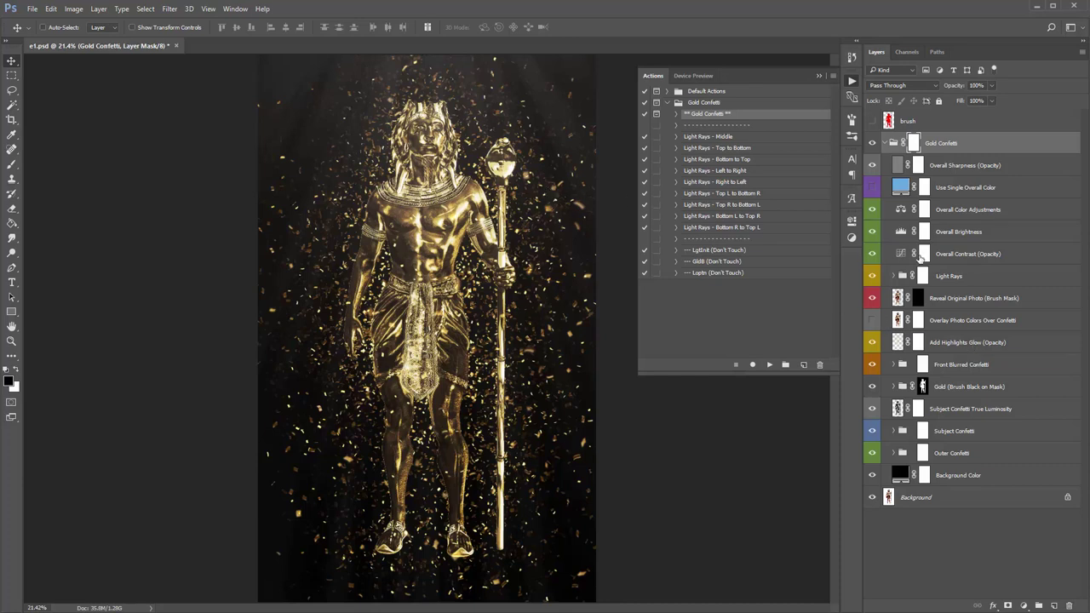
Compare the image with the Light Rays group shown and hidden, then delete the group.
left_click(987, 276)
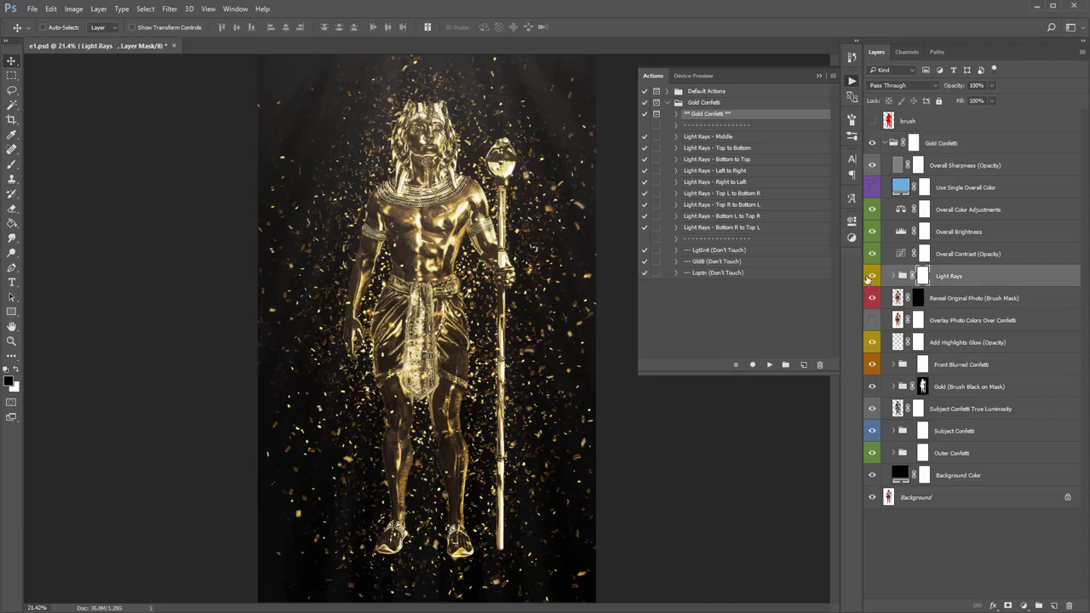
left_click(871, 277)
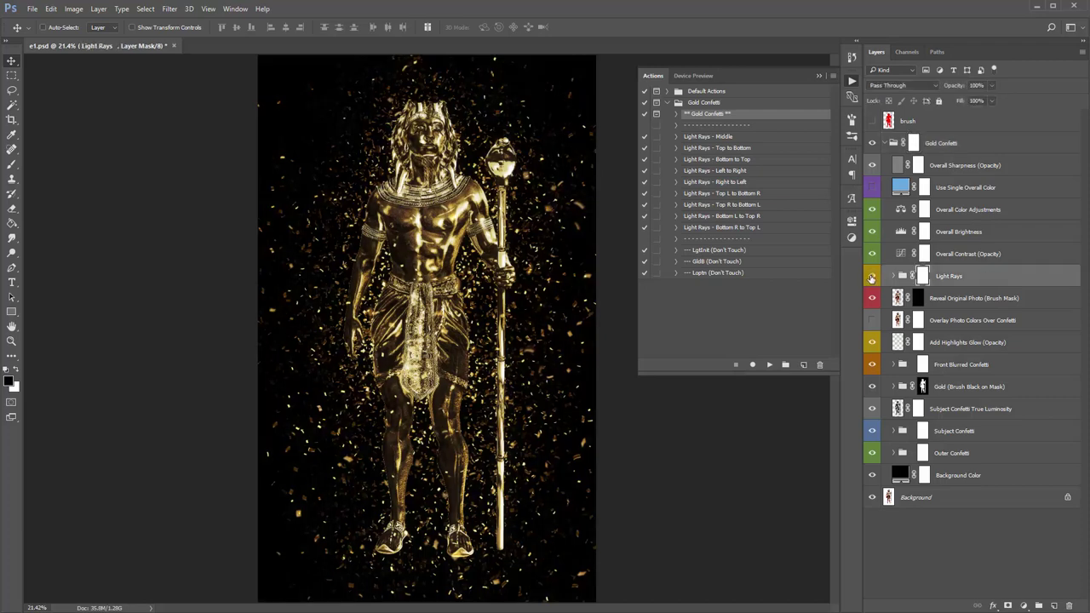
left_click(871, 277)
left_click(872, 277)
left_click(871, 277)
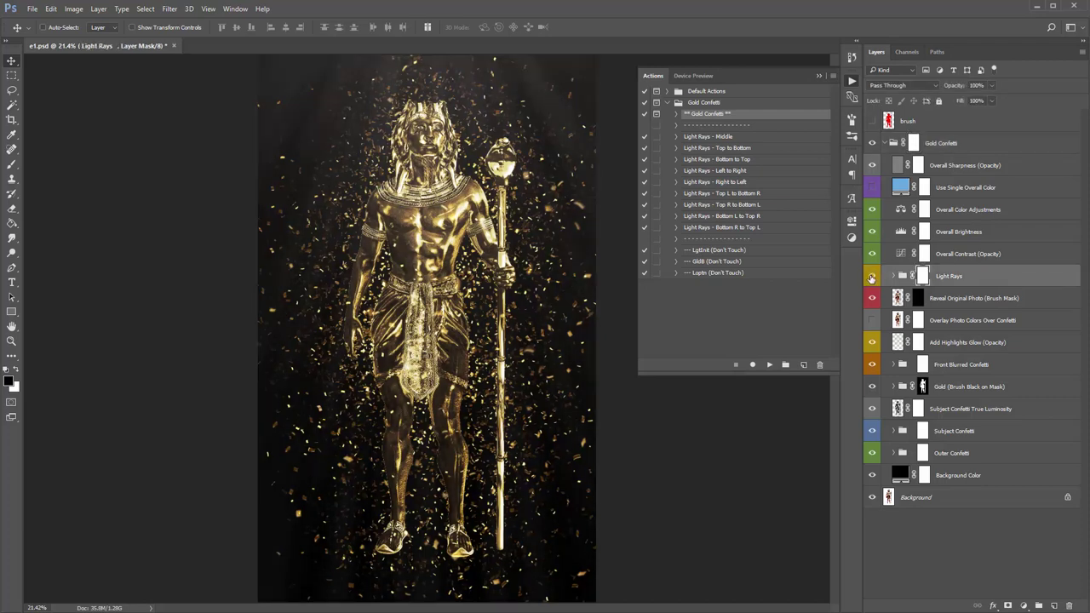
left_click(871, 276)
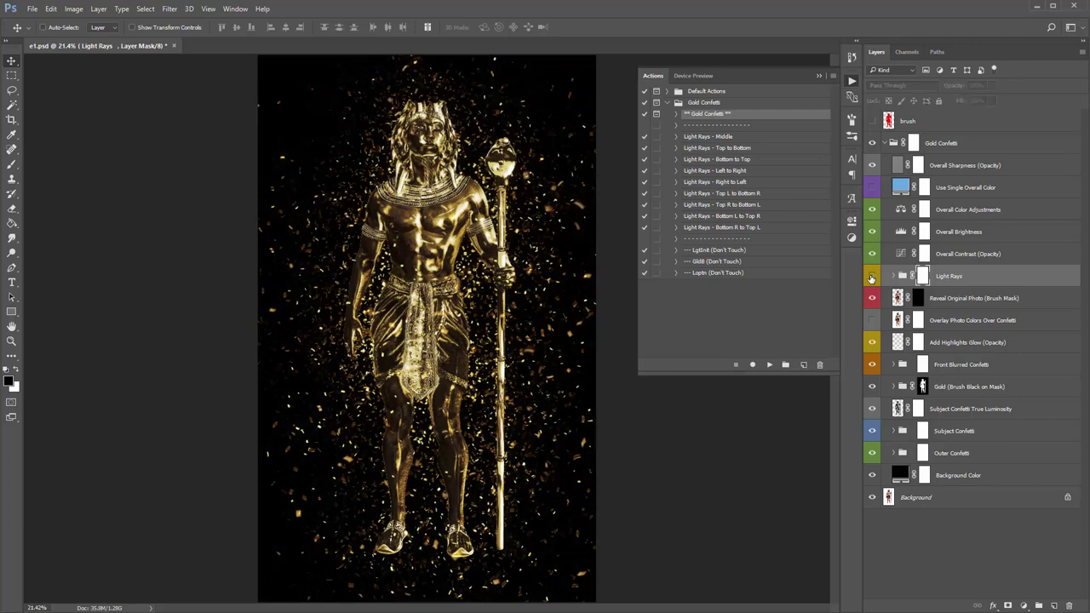
left_click(871, 277)
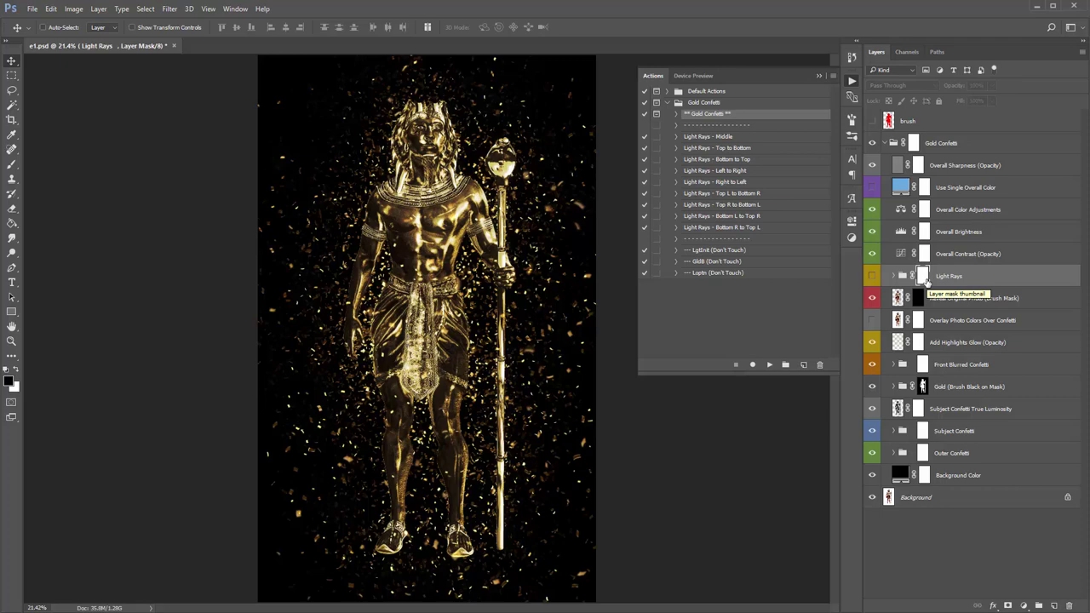
left_click(871, 275)
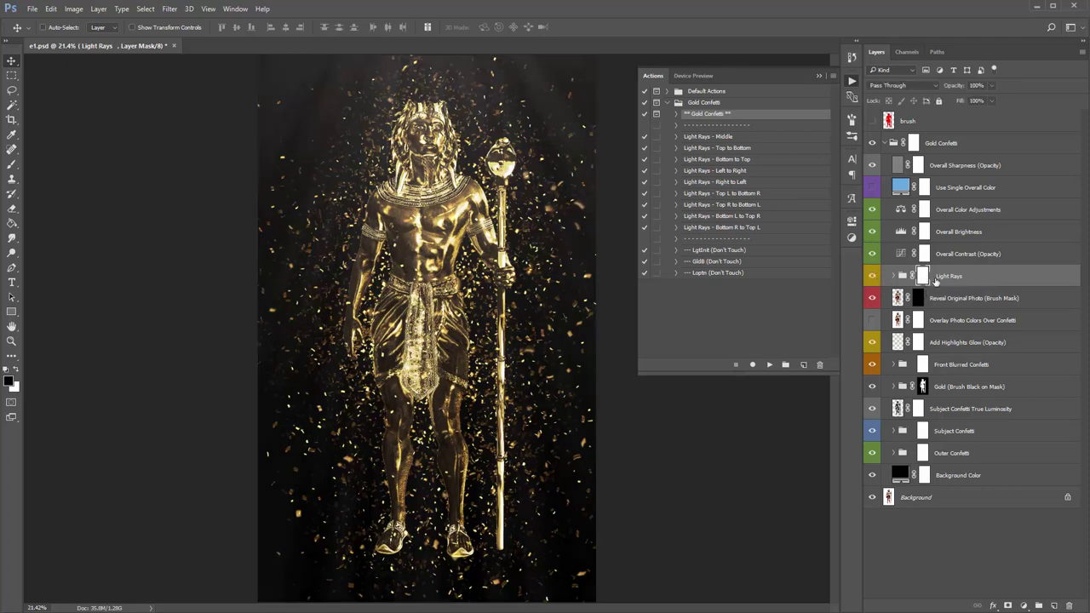
left_click(955, 295)
left_click(971, 283)
key("Delete")
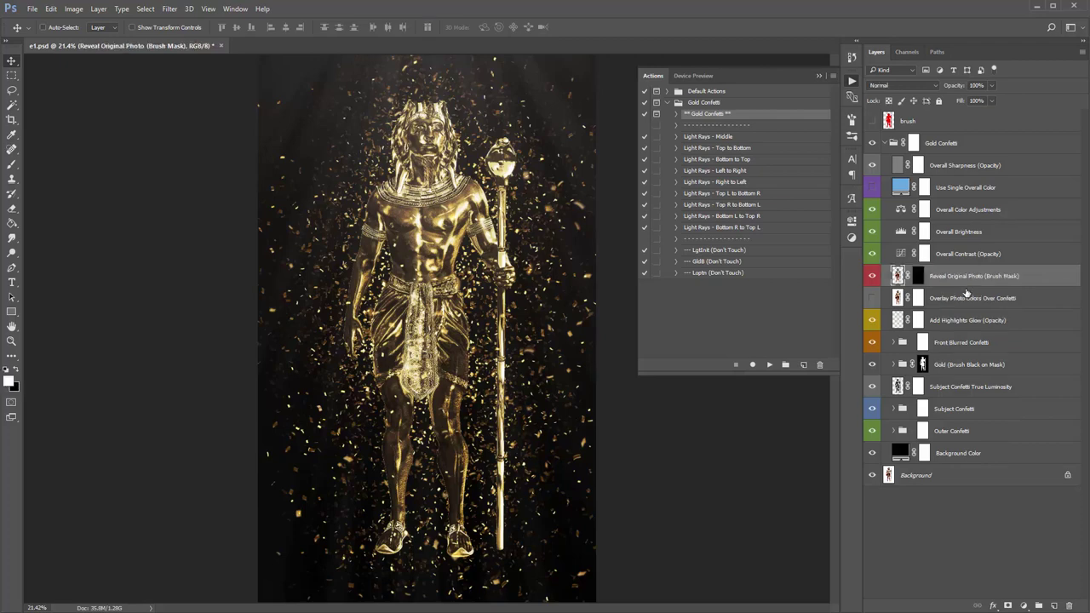
Play the 'Light Rays - Top R to Bottom L' action.
left_click(737, 138)
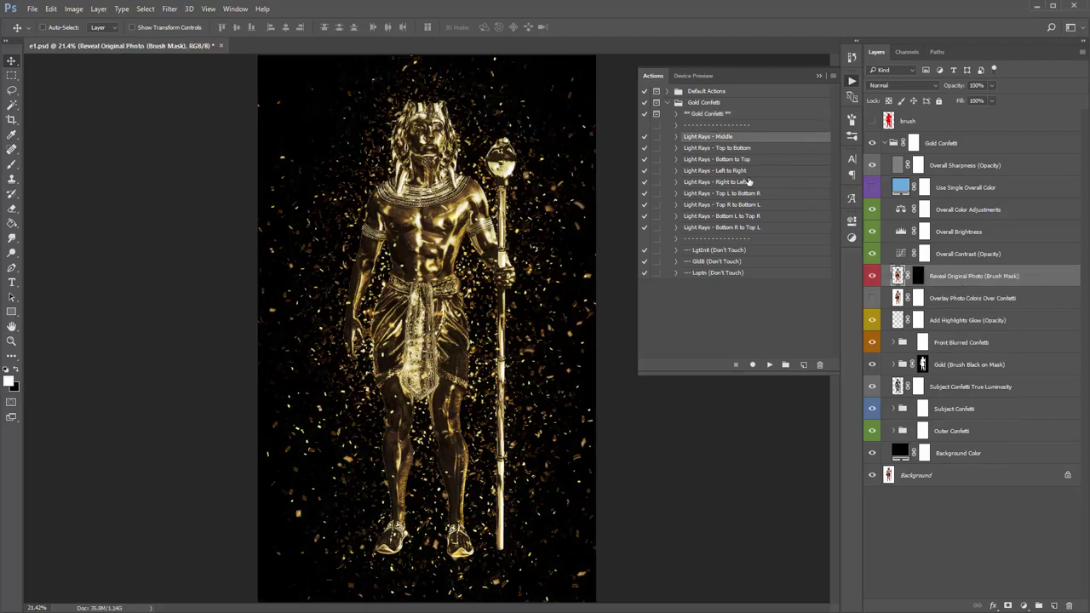
left_click(764, 228, "shift")
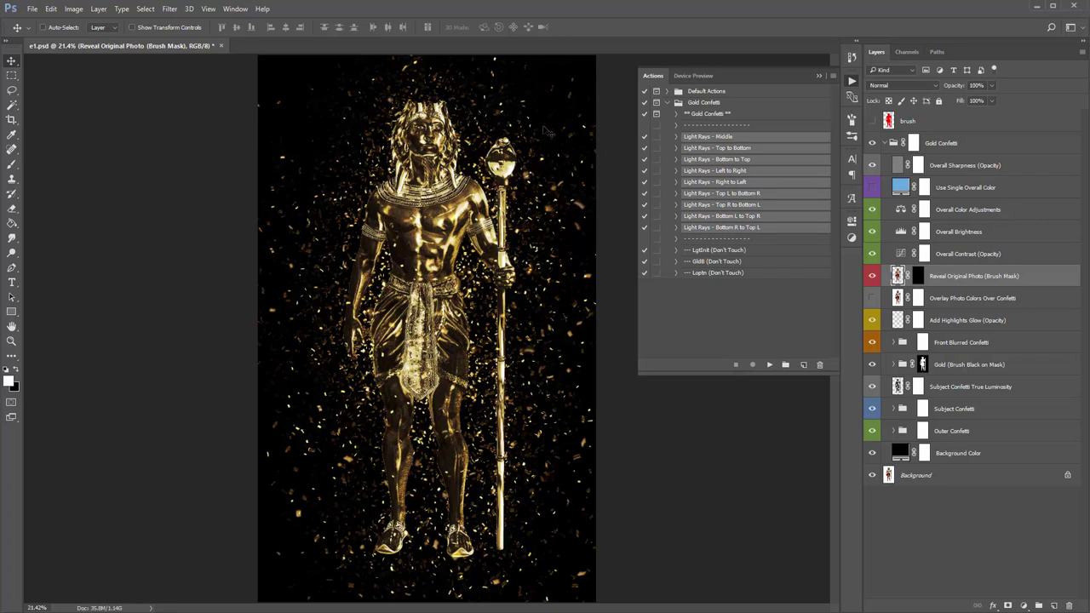
left_click(737, 149)
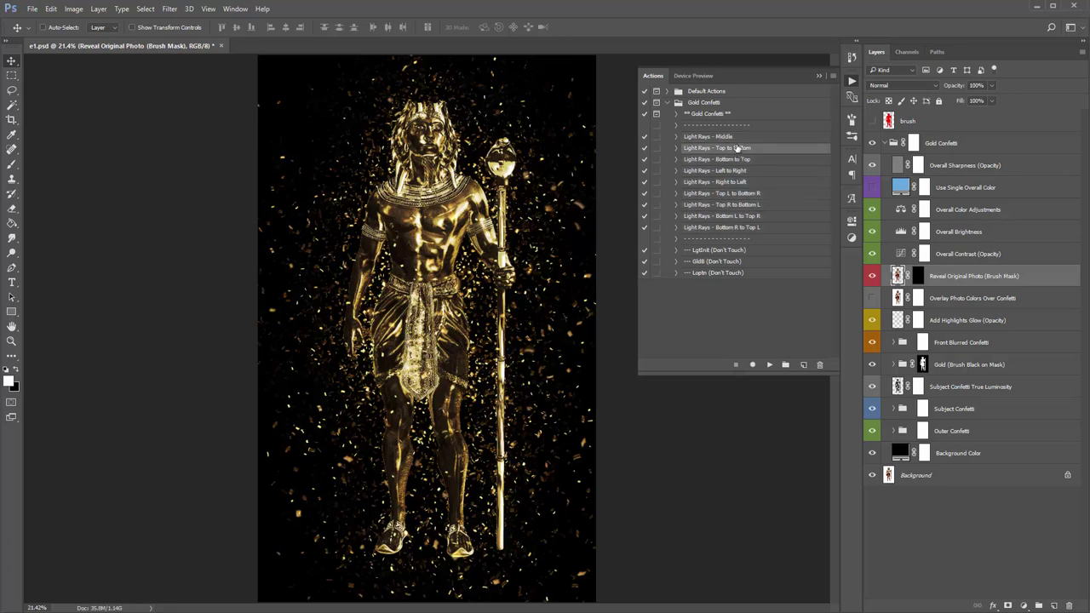
left_click(727, 206)
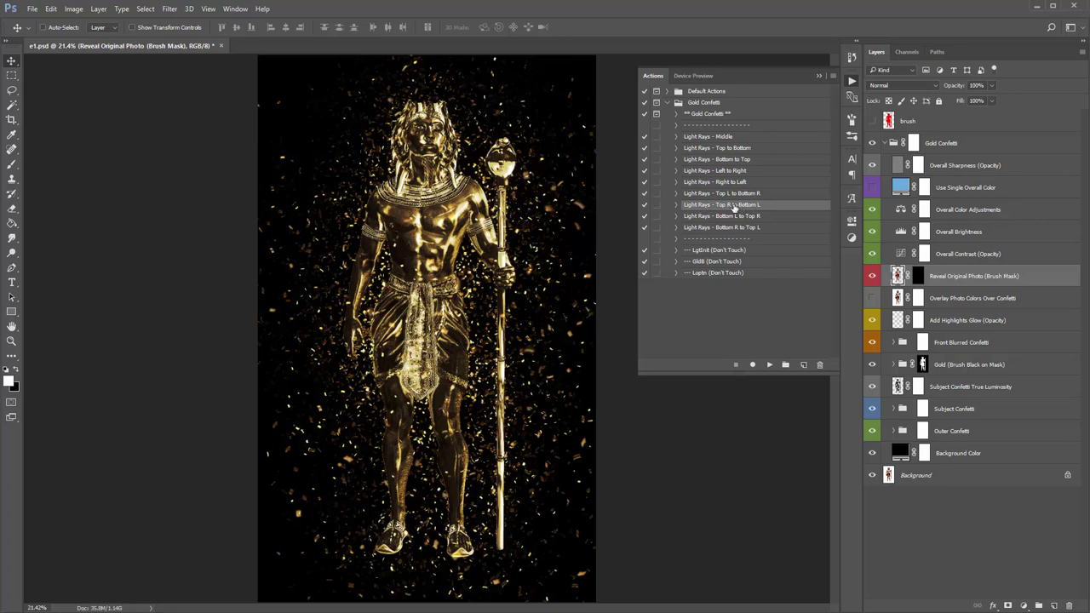
left_click(769, 365)
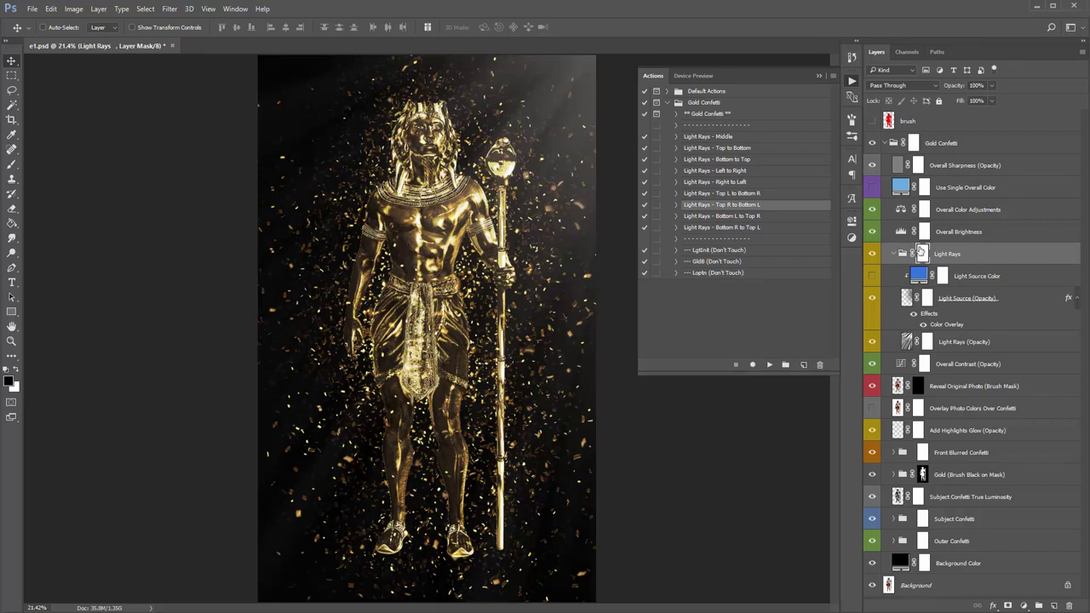
Close the action set list and reopen the Light Rays group.
left_click(893, 254)
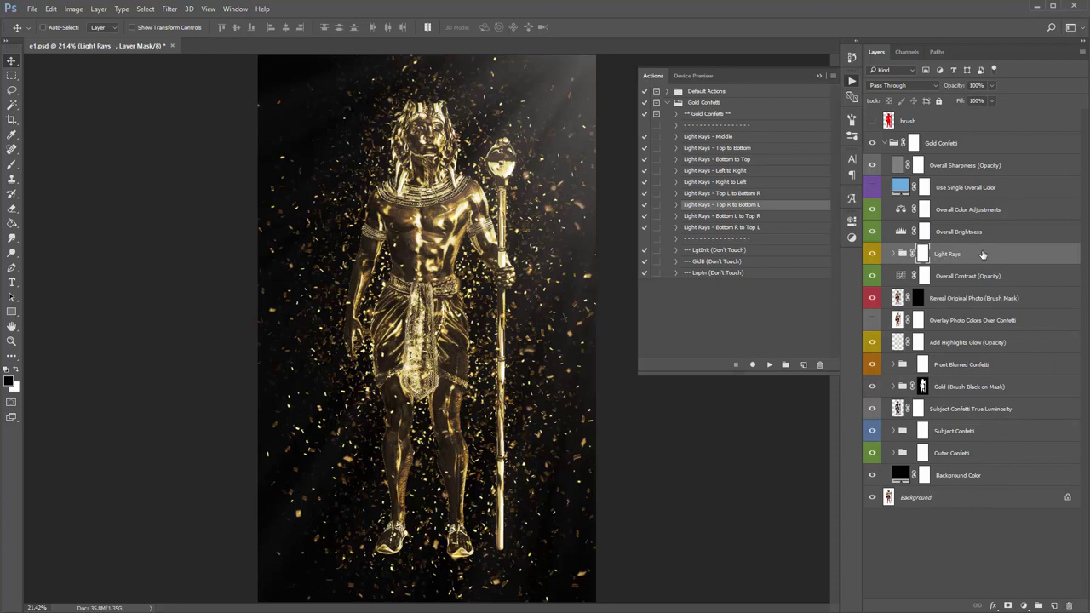
left_click(820, 79)
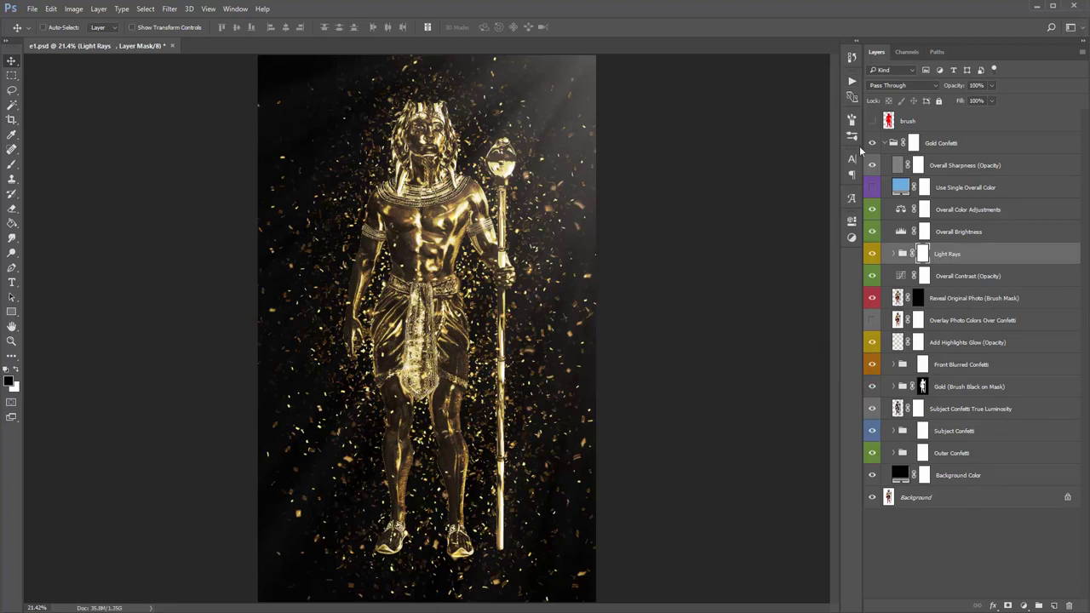
left_click(975, 255)
left_click(893, 254)
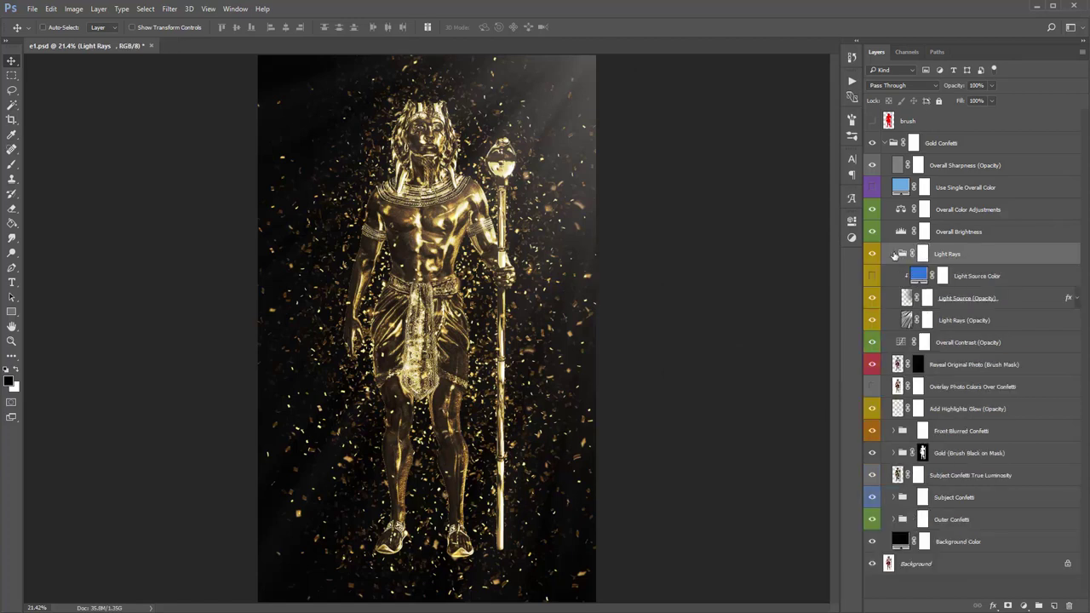
Preview a yellow-green tint on Light Source Color, cancel it, and turn the tint off.
left_click(981, 277)
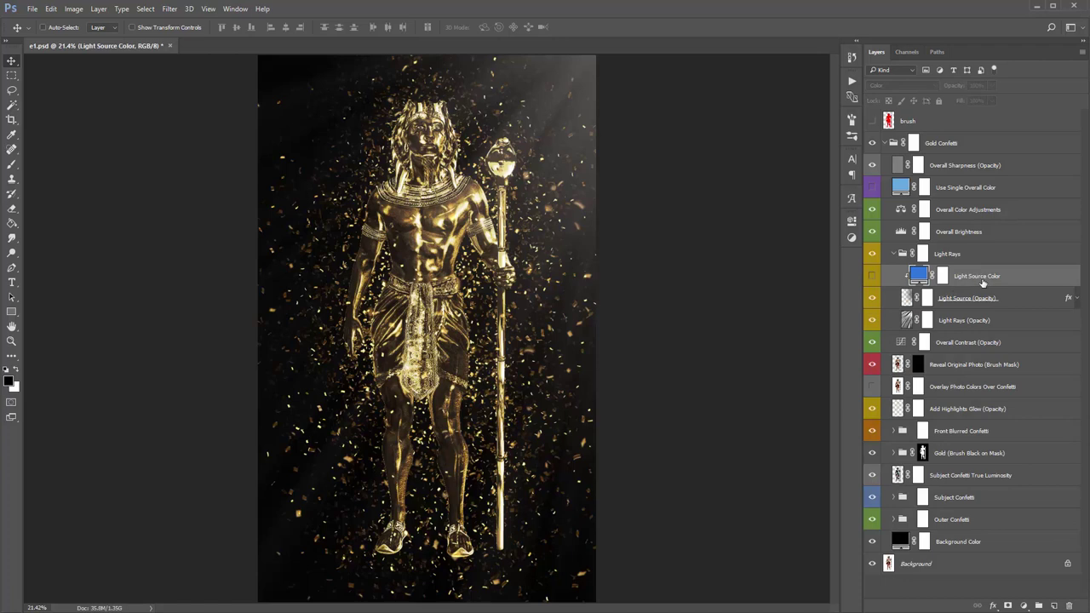
left_click(873, 277)
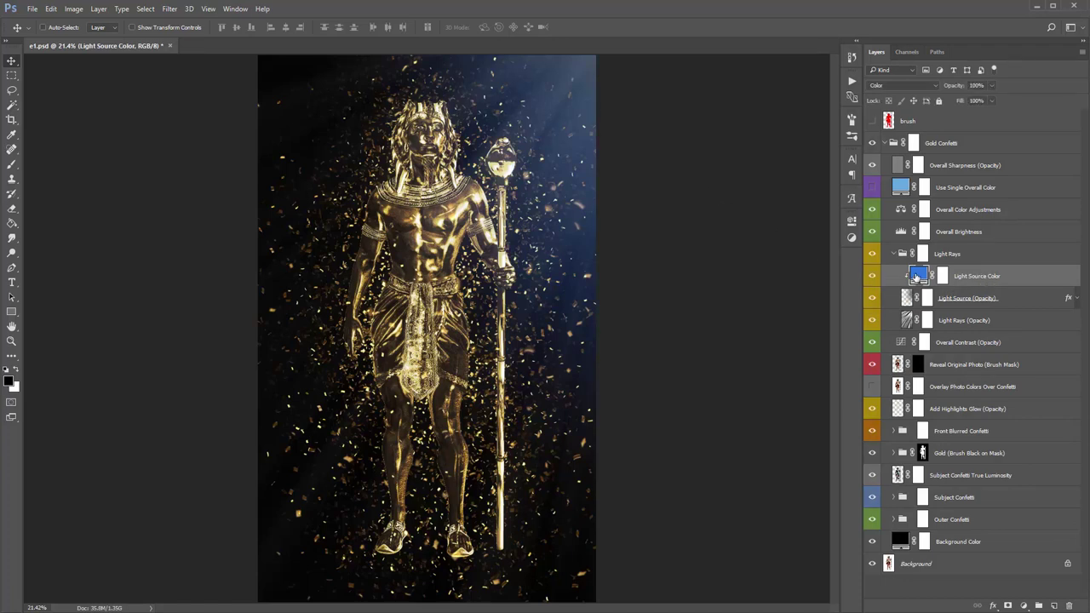
double_click(917, 276)
left_click_drag(811, 243, 811, 255)
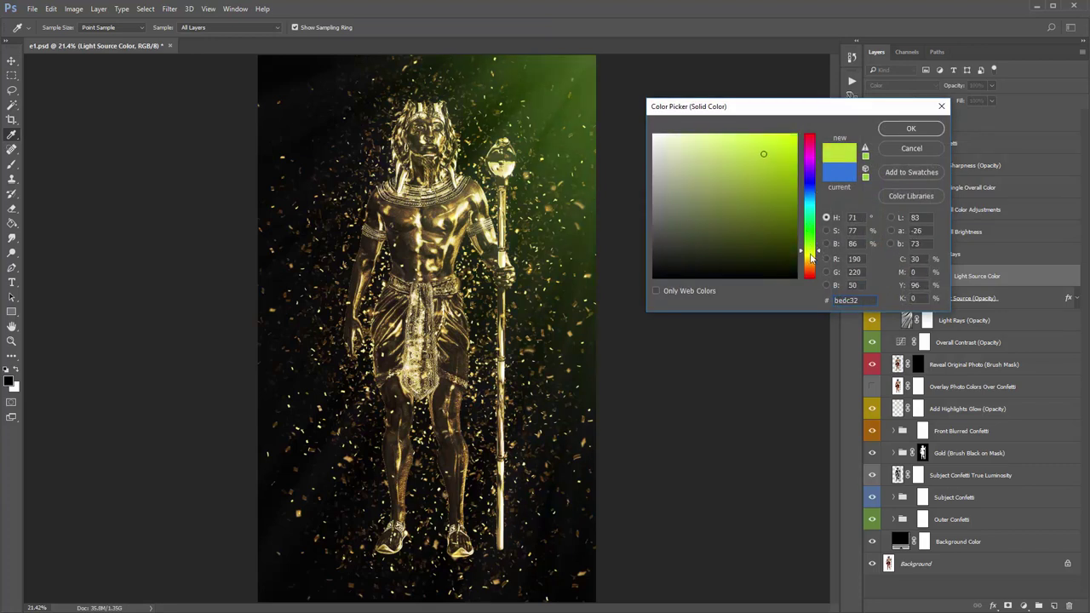
left_click(902, 151)
left_click(872, 276)
left_click(953, 303)
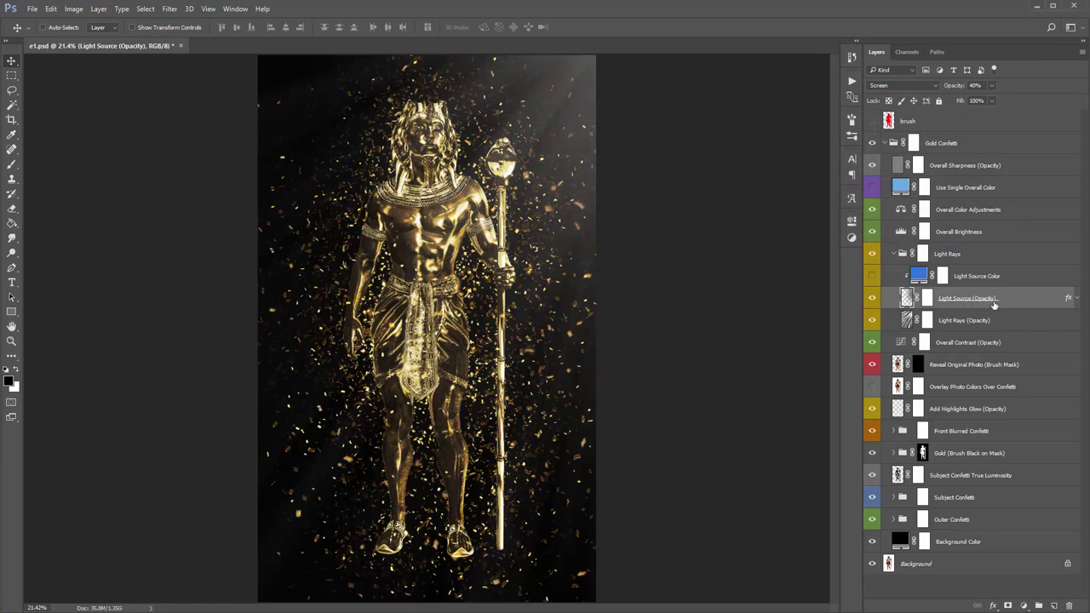
Test Light Source (Opacity) at 80% then 40%, and set Light Rays (Opacity) to 10%.
left_click(991, 346)
left_click(987, 298)
left_click_drag(952, 88, 919, 91)
key("8")
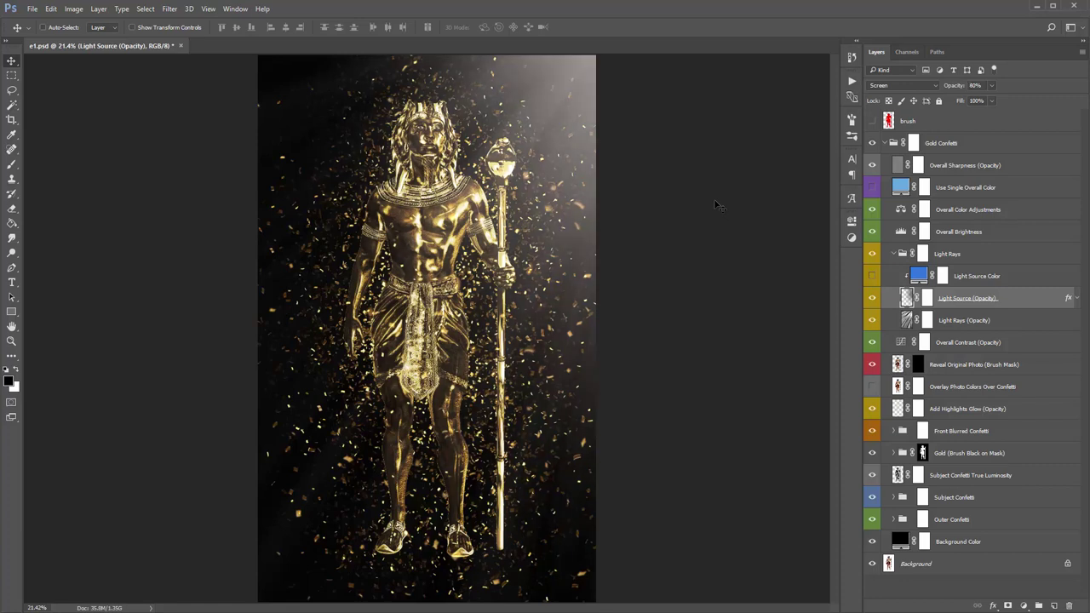
key("4")
left_click(992, 320)
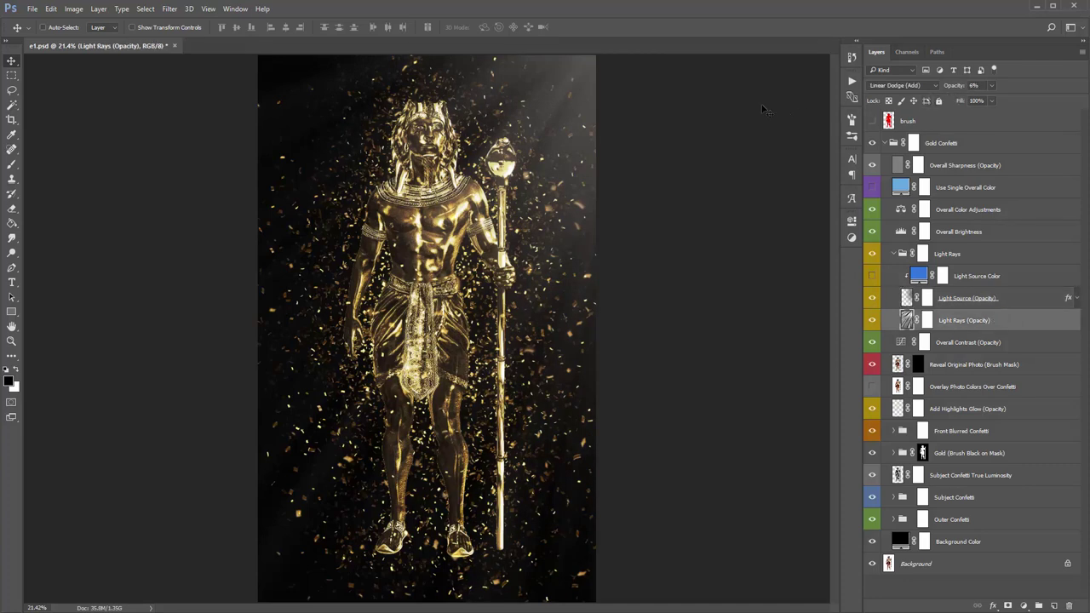
key("1")
Toggle the Gold (Brush Black on Mask) group's visibility to compare, then expand it to list its layers.
left_click(893, 253)
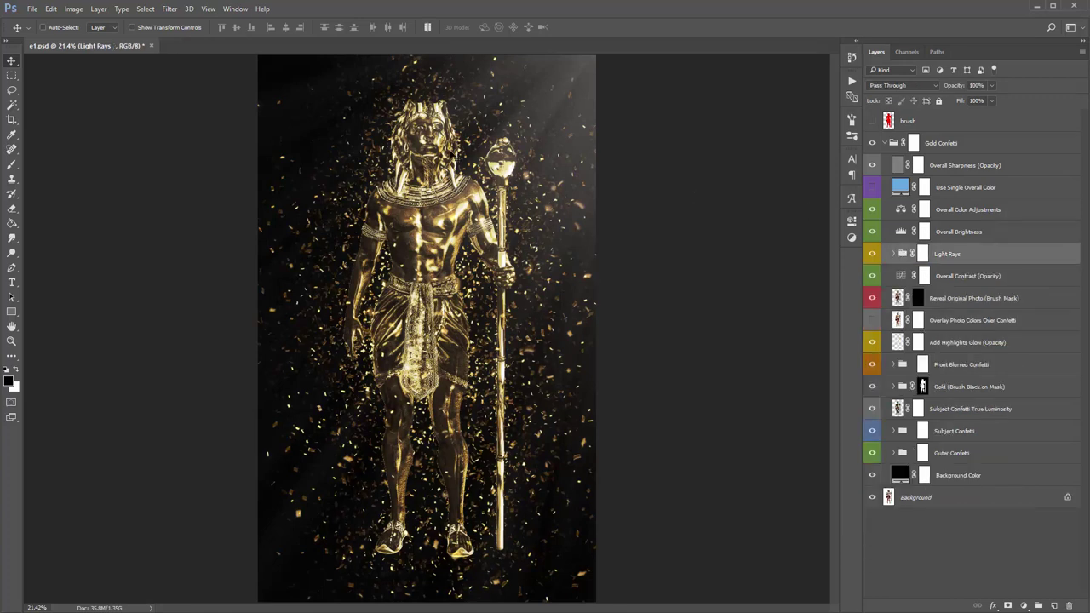
left_click(997, 385)
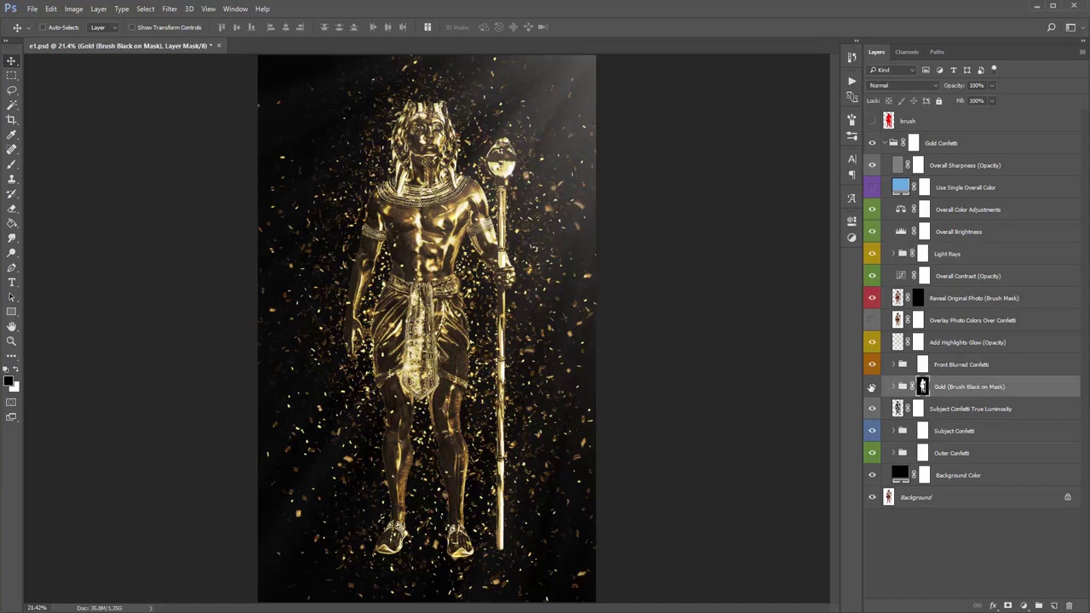
left_click(871, 387)
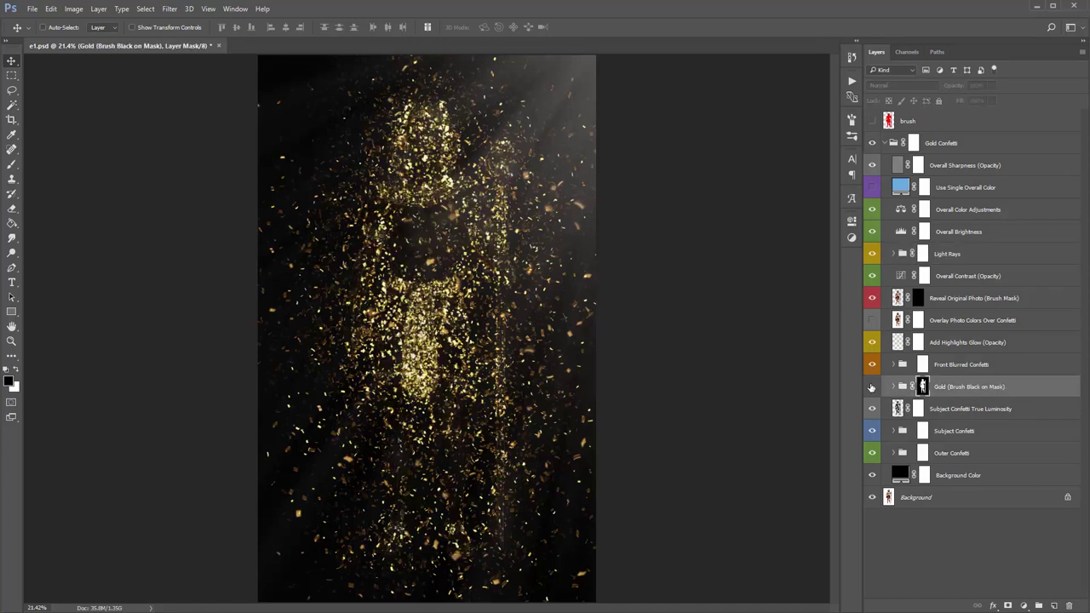
left_click(871, 387)
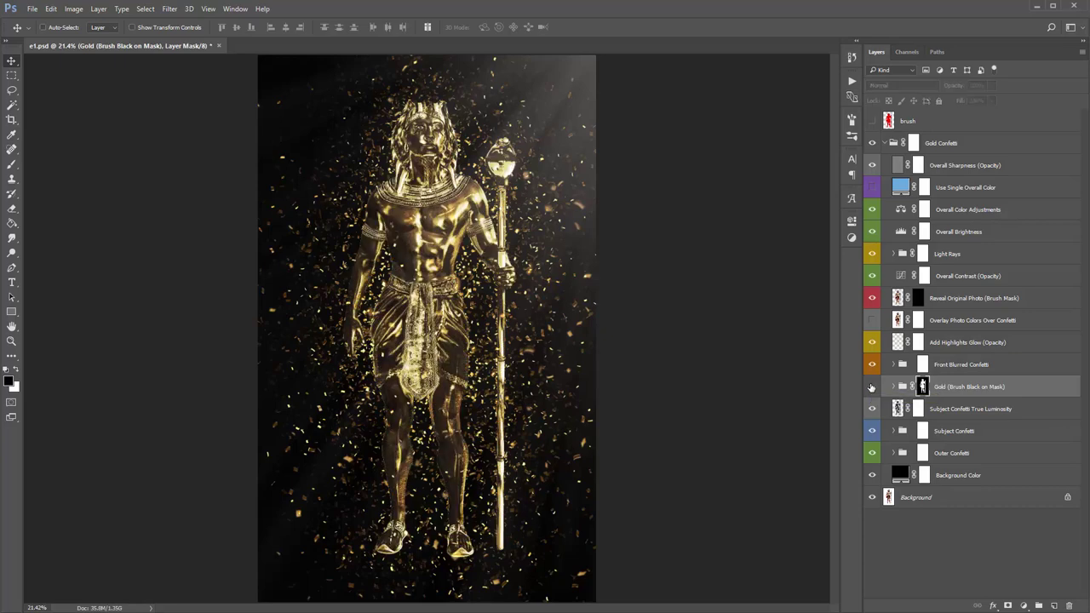
left_click(871, 388)
left_click(871, 388)
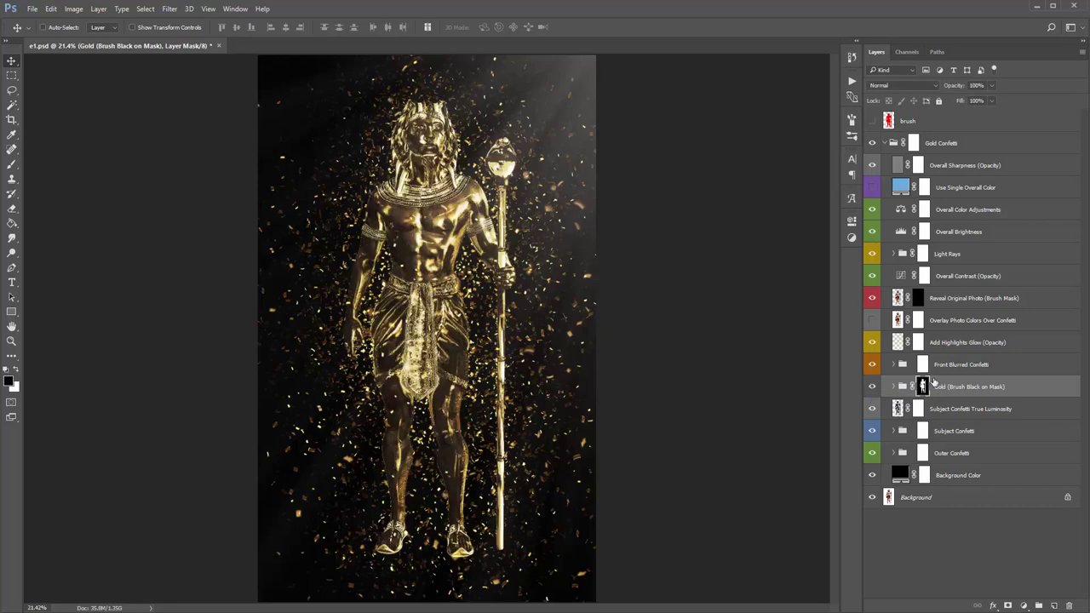
left_click(901, 387)
left_click(892, 388)
scroll(895, 390, "down", 3)
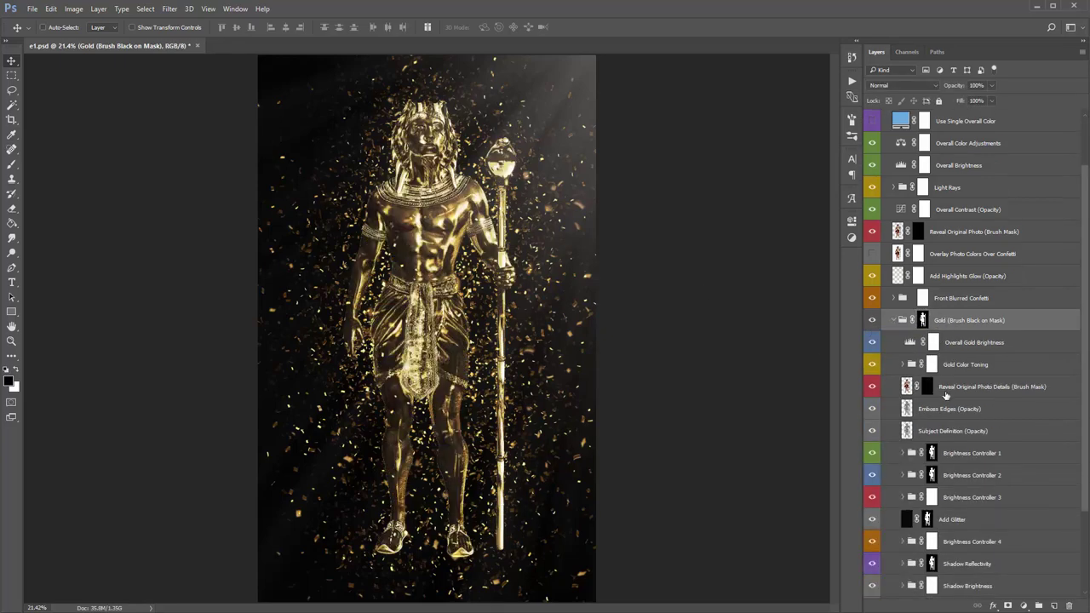
left_click(944, 396)
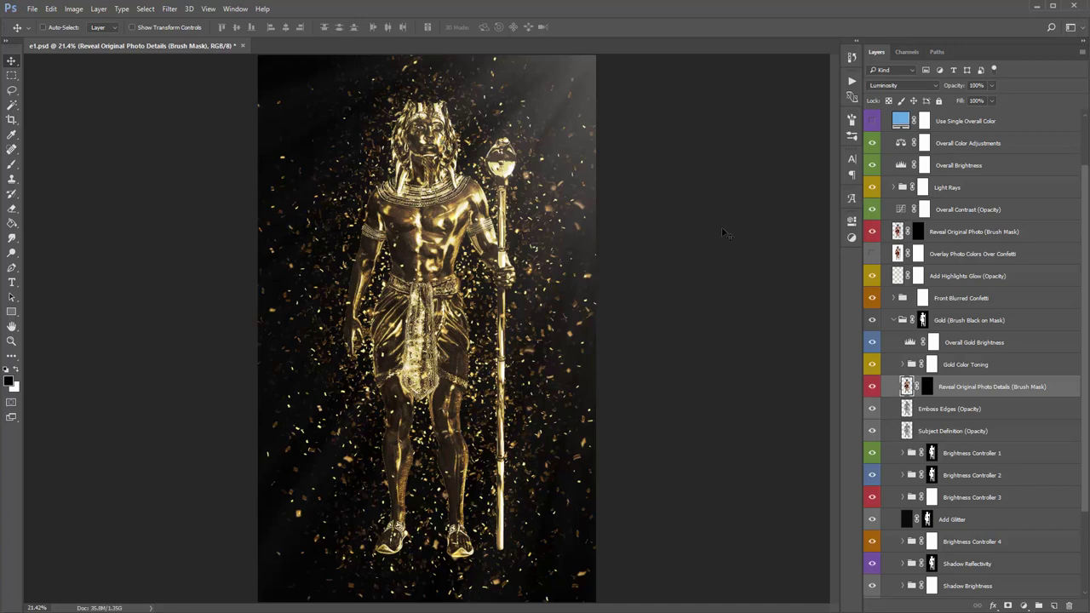
left_click(958, 348)
left_click(969, 391)
left_click(928, 392)
left_click(961, 391)
left_click(928, 389)
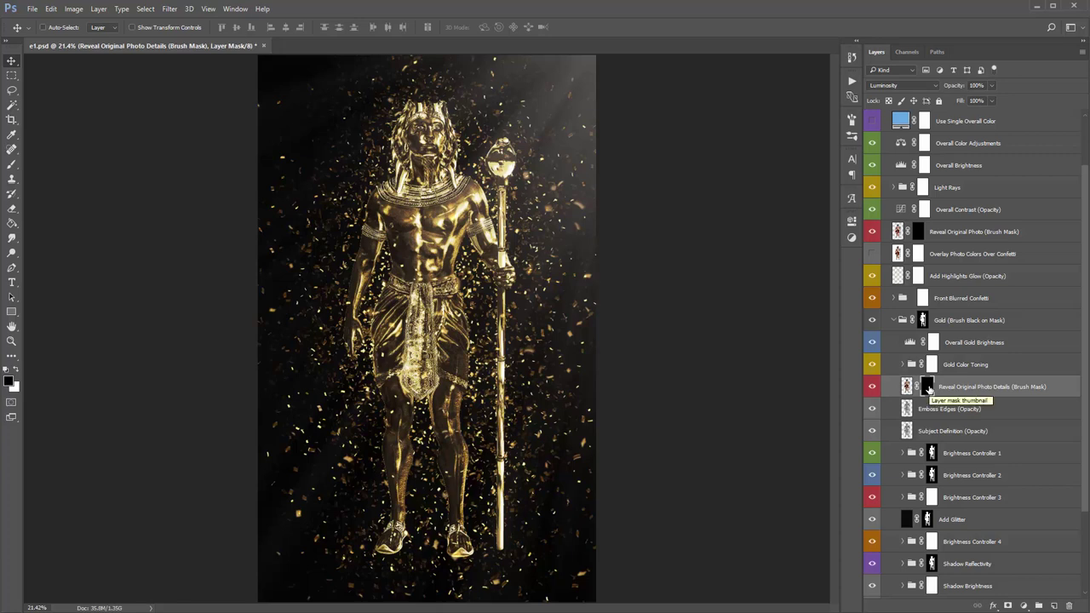
left_click(872, 388)
left_click(872, 390)
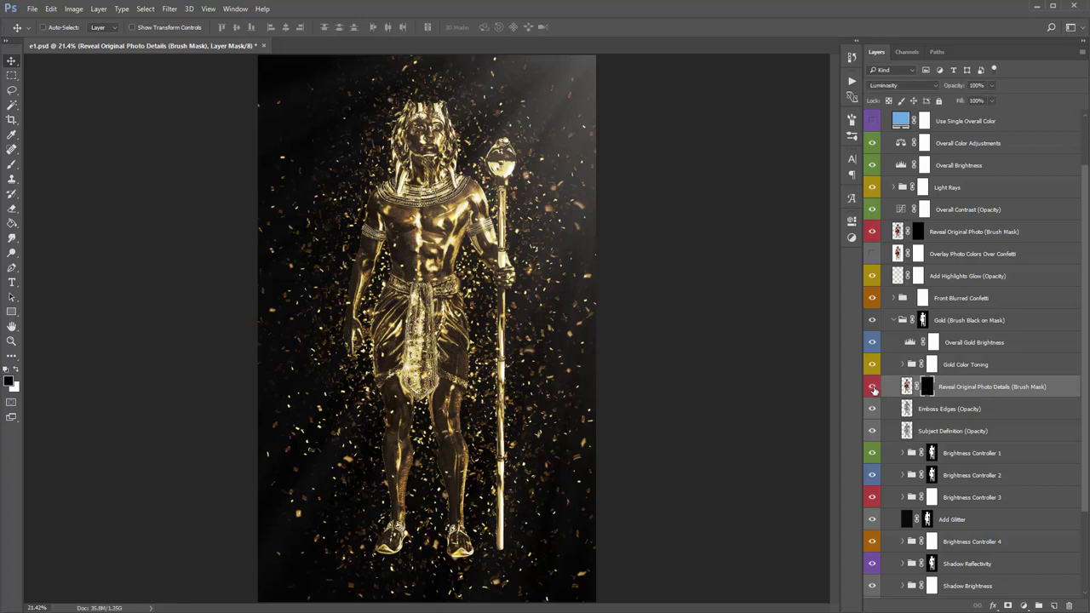
left_click(874, 390)
left_click(873, 389)
key("ctrl+i")
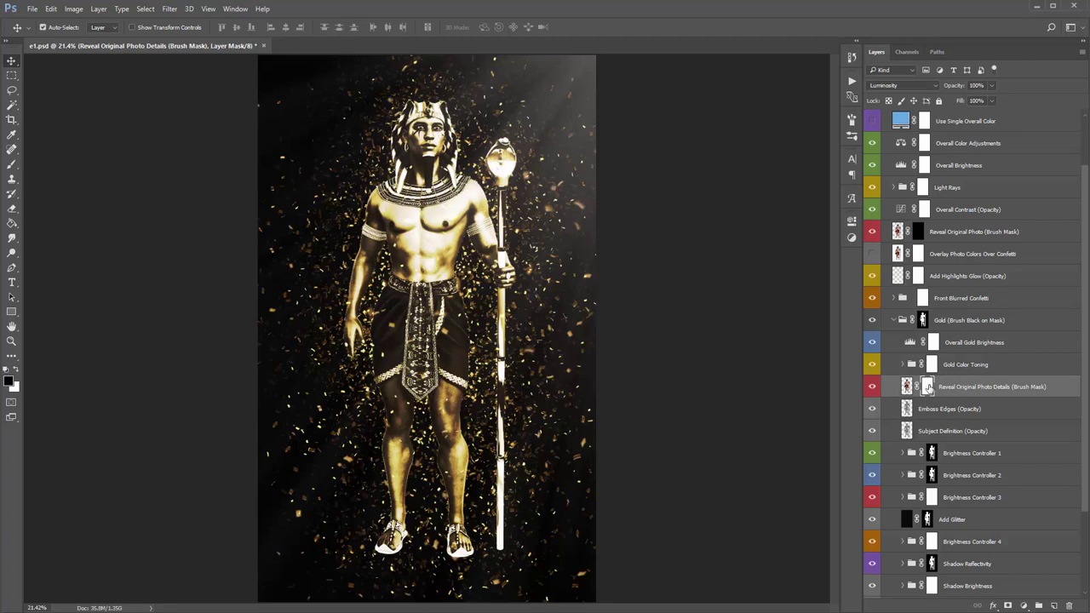
key("ctrl+i")
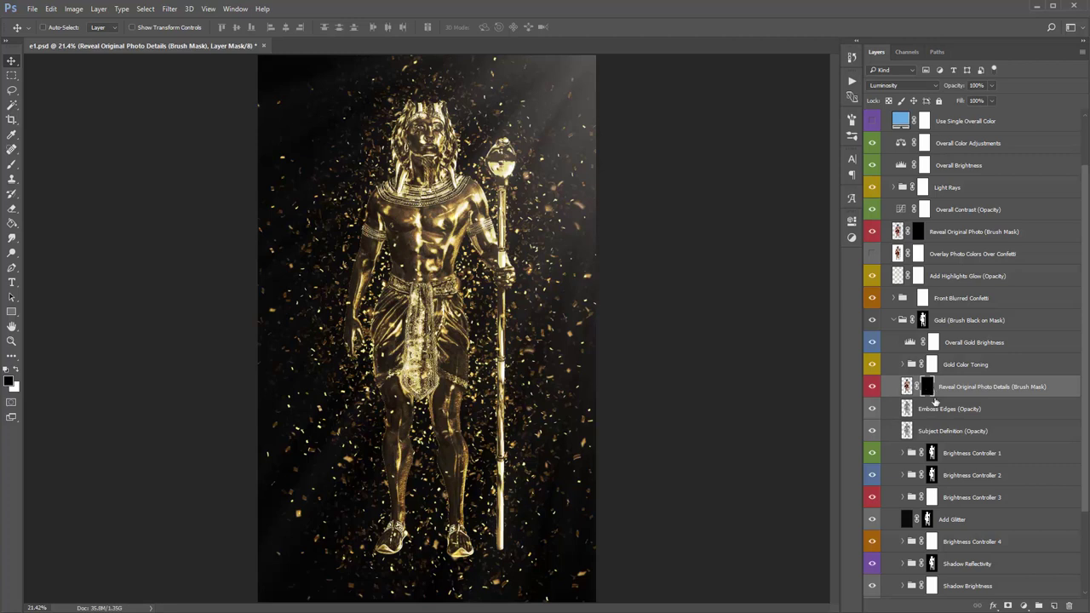
Choose the soft round 298 px brush.
key("b")
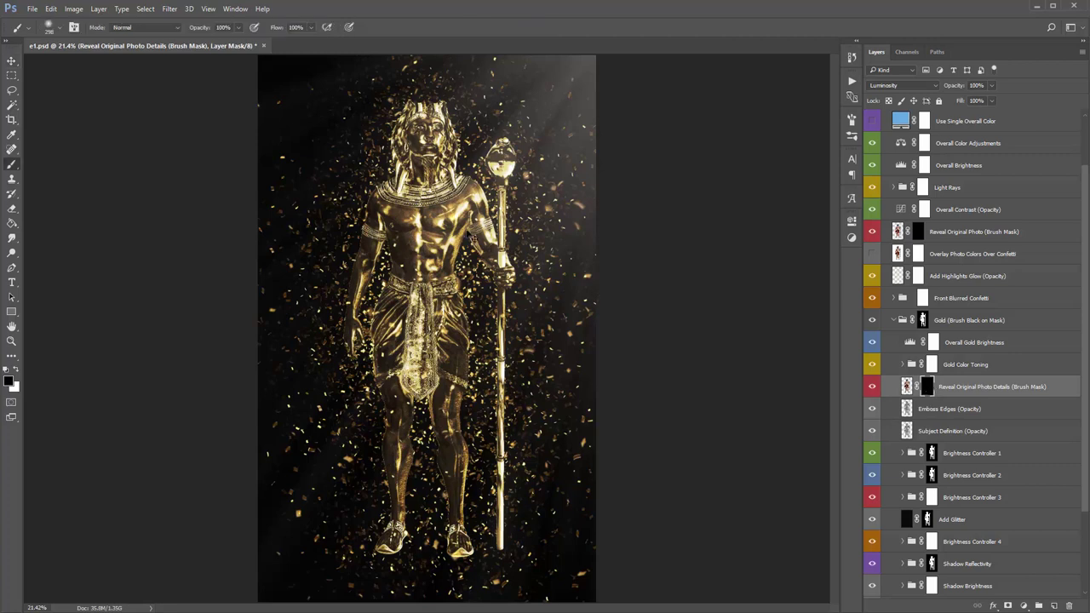
right_click(323, 153)
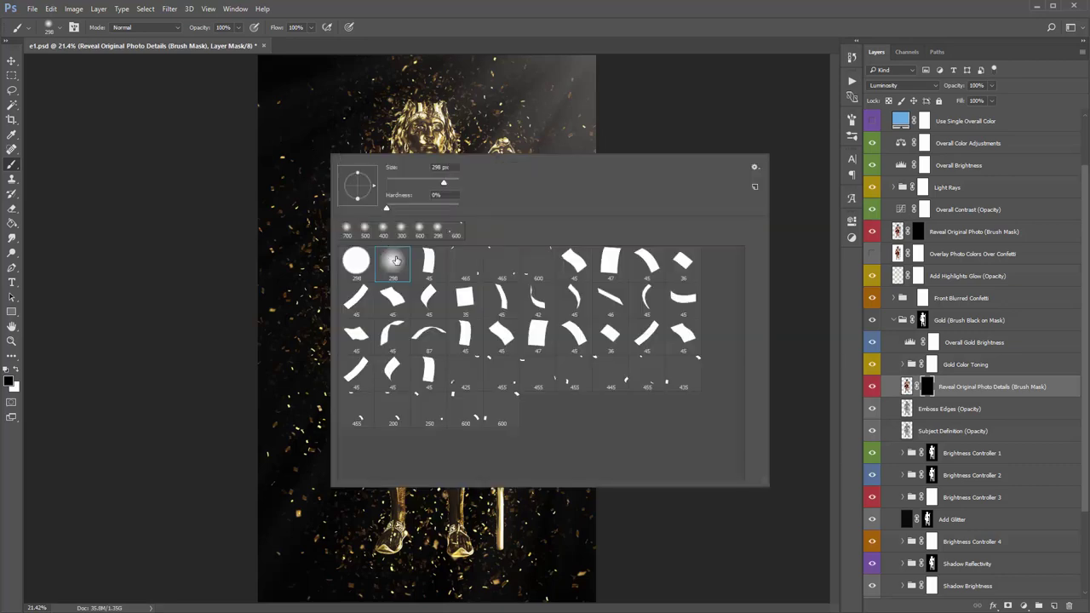
double_click(396, 260)
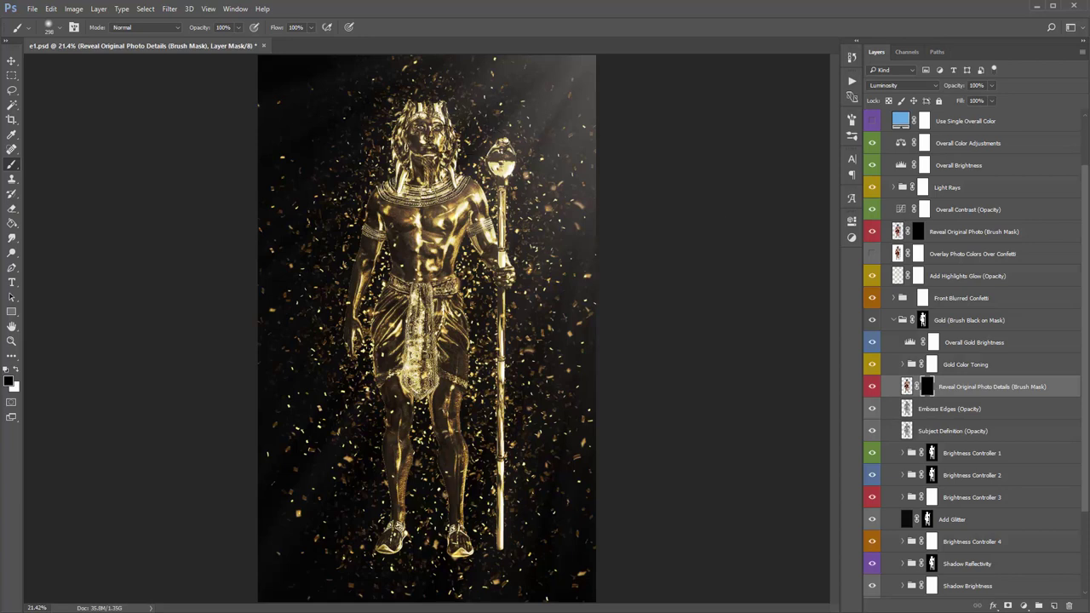
Paint white on the mask to reveal the original photo detail on the pharaoh's face.
mouse_move(434, 144)
left_mouse_down()
mouse_move(413, 142)
mouse_move(449, 147)
left_mouse_up()
key("x")
key("x")
key("x")
key("x")
key("x")
key("x")
key("x")
left_click_drag(425, 141, 440, 136)
left_click_drag(423, 141, 426, 146)
left_click_drag(423, 137, 430, 144)
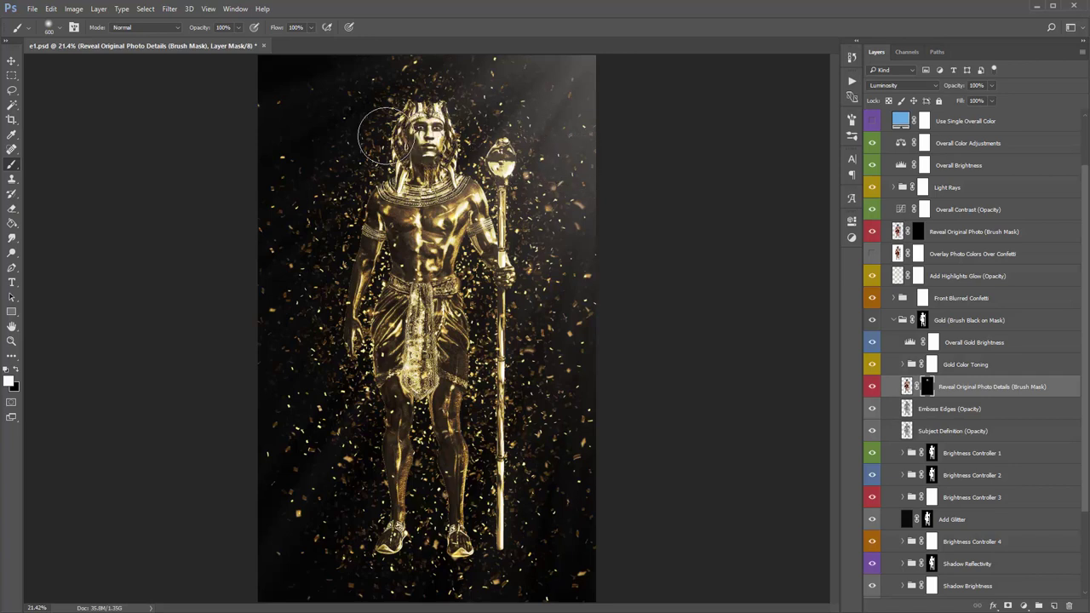
mouse_move(451, 128)
left_mouse_down()
mouse_move(426, 127)
mouse_move(460, 144)
mouse_move(430, 136)
left_mouse_up()
left_click(50, 8)
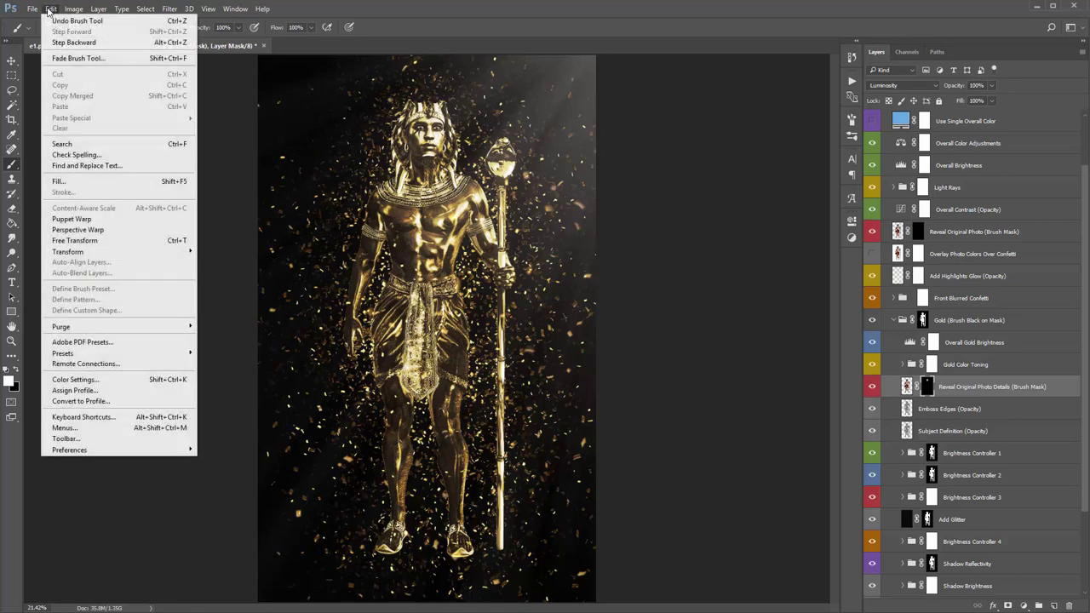
Fade the face-reveal brush stroke to 47% opacity with Fade Brush Tool.
left_click(76, 58)
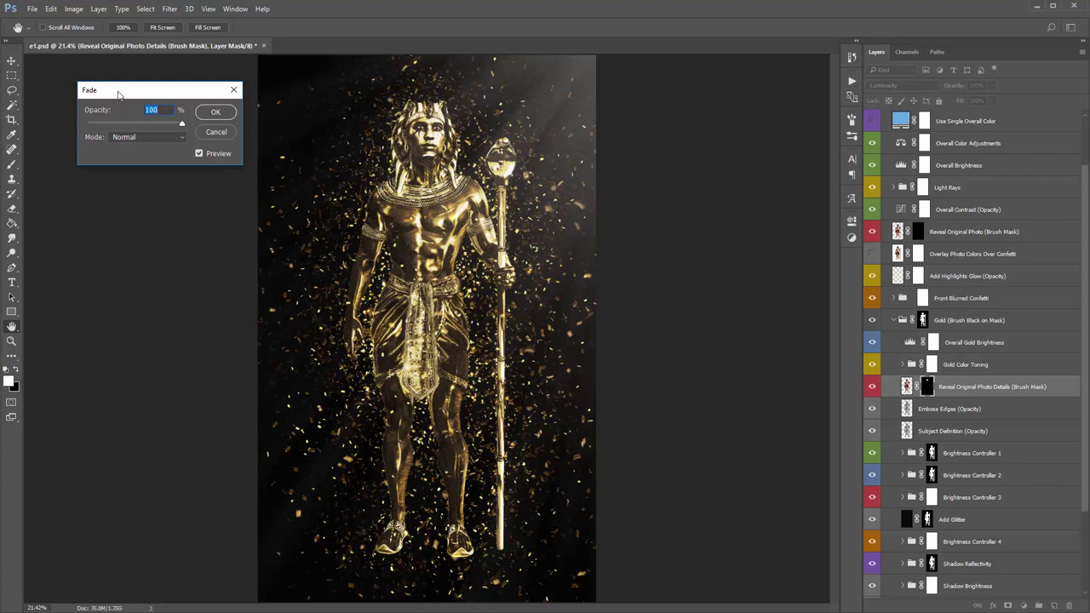
left_click_drag(181, 125, 85, 134)
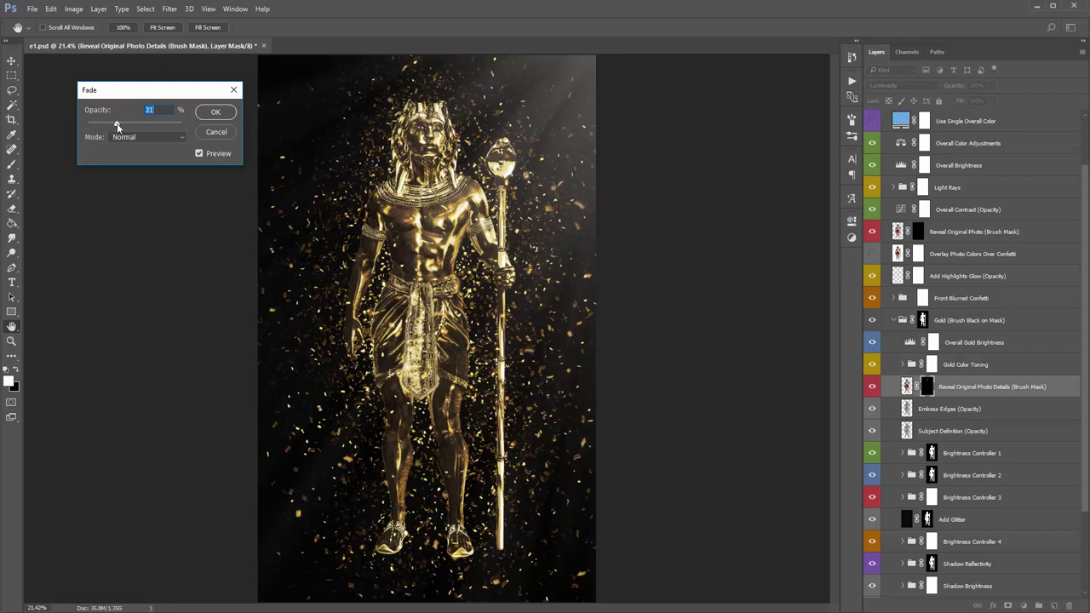
left_click_drag(116, 126, 125, 126)
left_click_drag(183, 126, 127, 128)
left_click(216, 113)
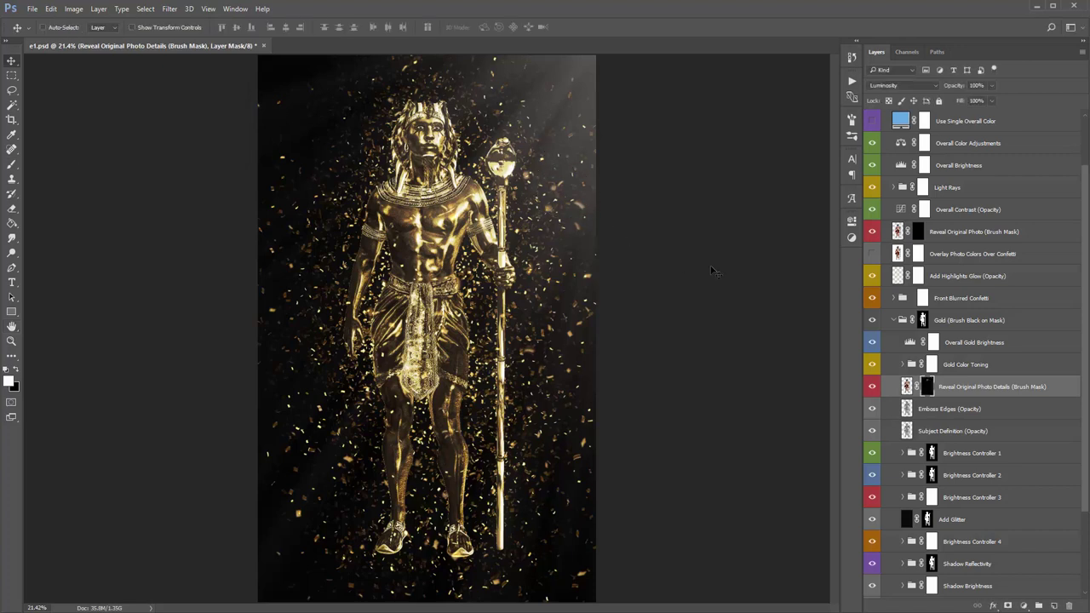
Collapse the Gold group and toggle the glow, gold, confetti and Overall Sharpness layers to compare.
left_click(958, 325)
left_click(894, 321)
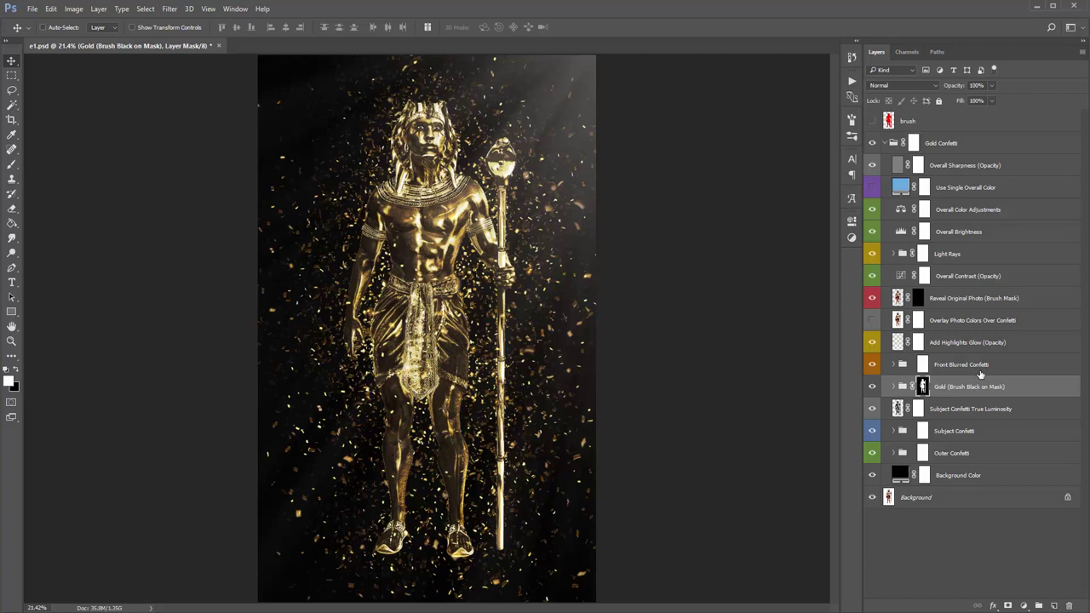
left_click_drag(873, 343, 870, 449)
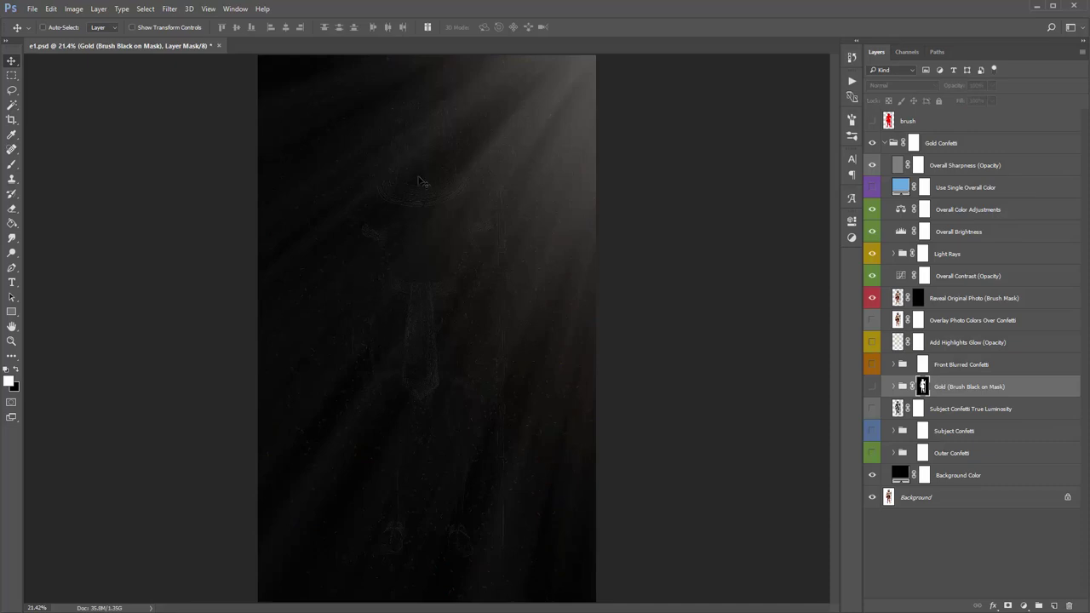
left_click(971, 168)
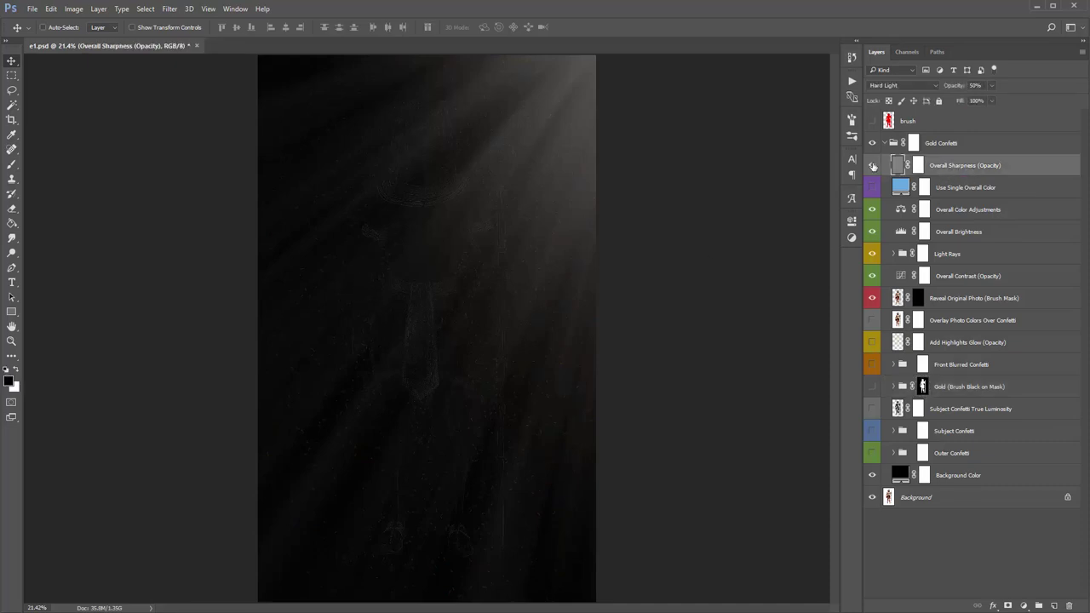
left_click(872, 165)
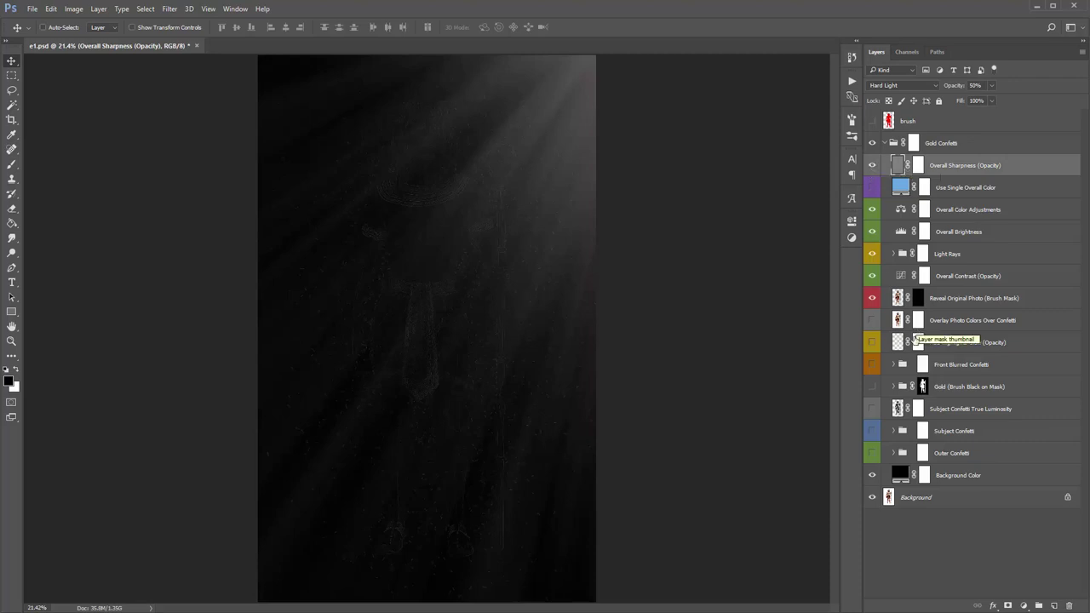
left_click_drag(872, 343, 873, 453)
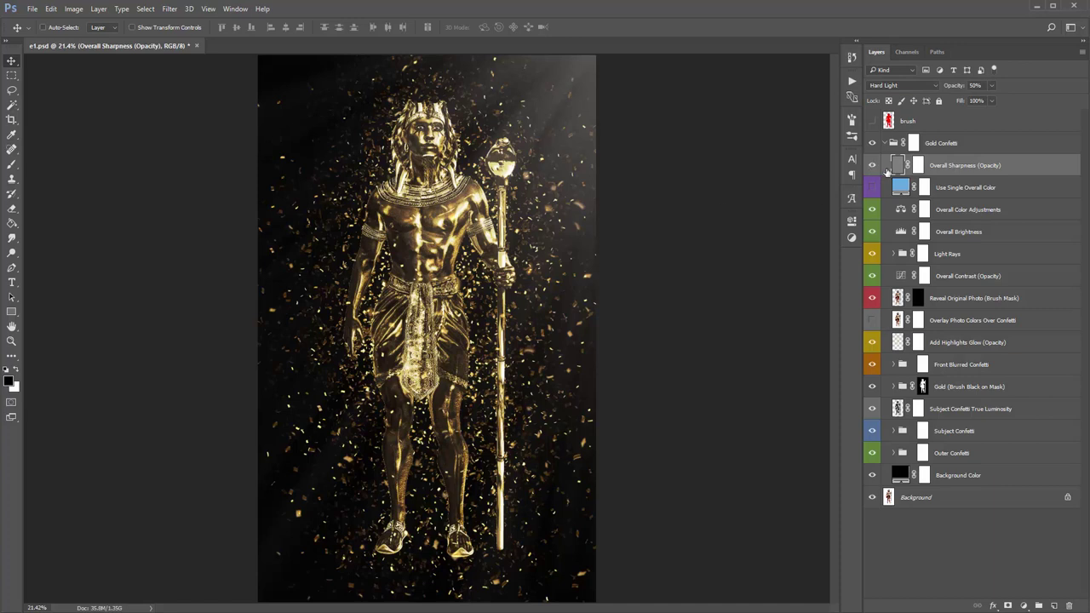
Hide Overall Sharpness, Add Highlights Glow through Outer Confetti and Light Rays, then show only Subject Confetti.
left_click(872, 167)
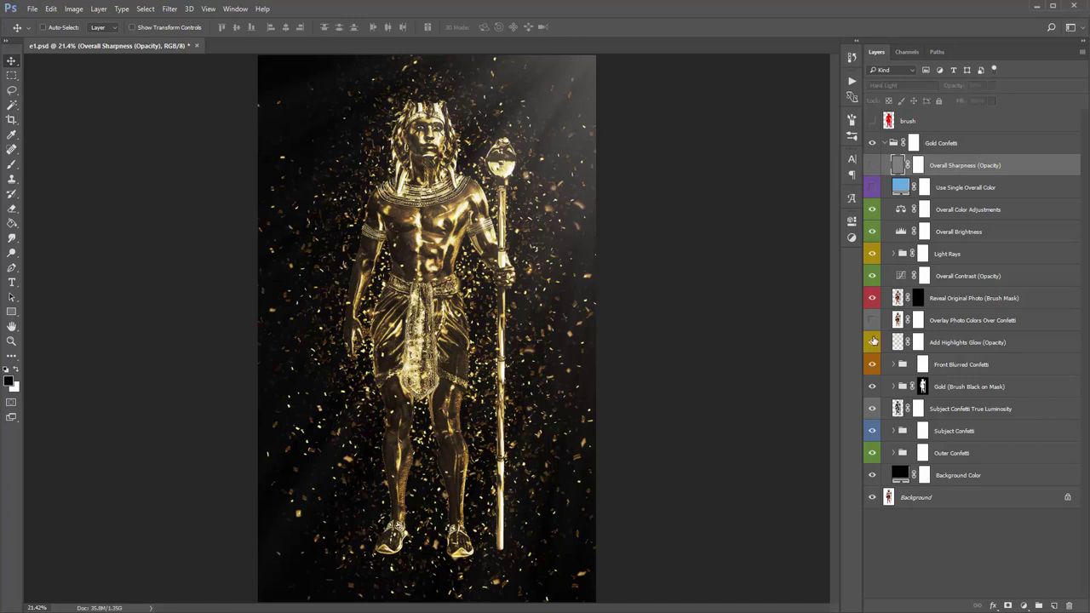
left_click_drag(873, 342, 872, 456)
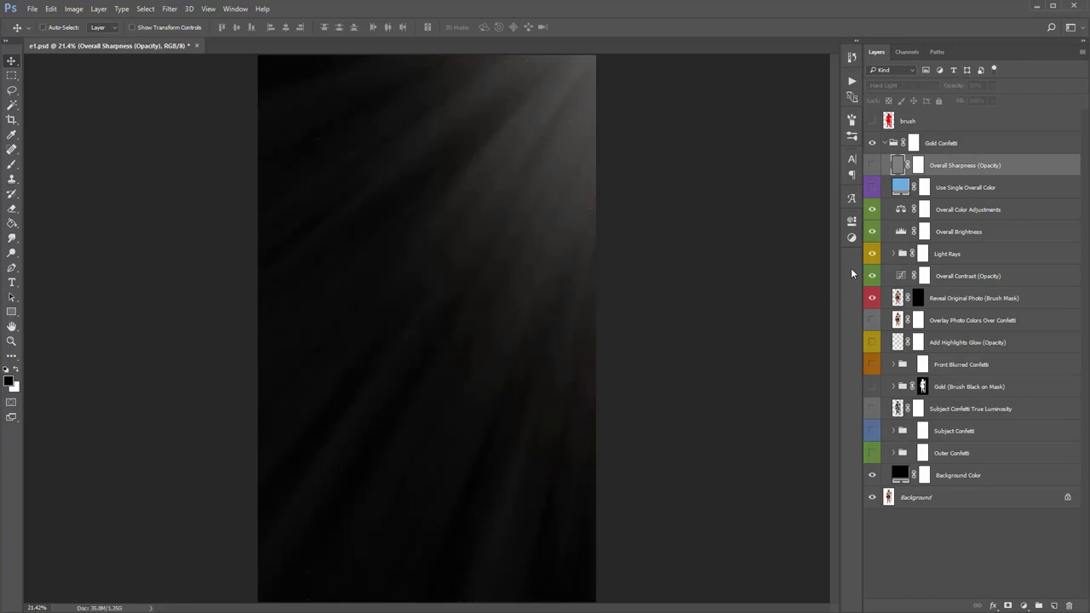
left_click(872, 254)
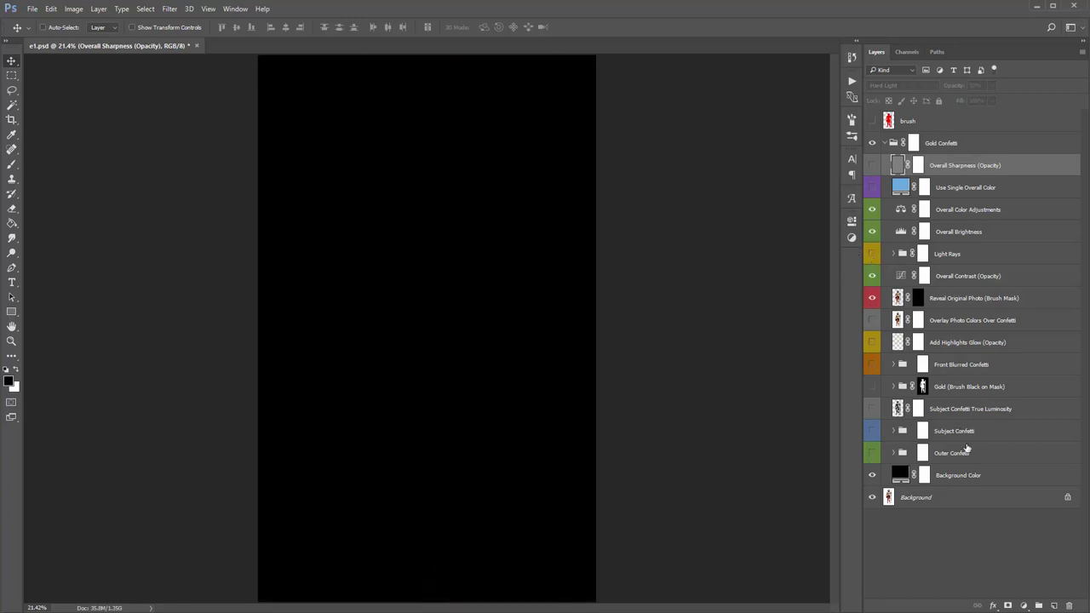
left_click(966, 450)
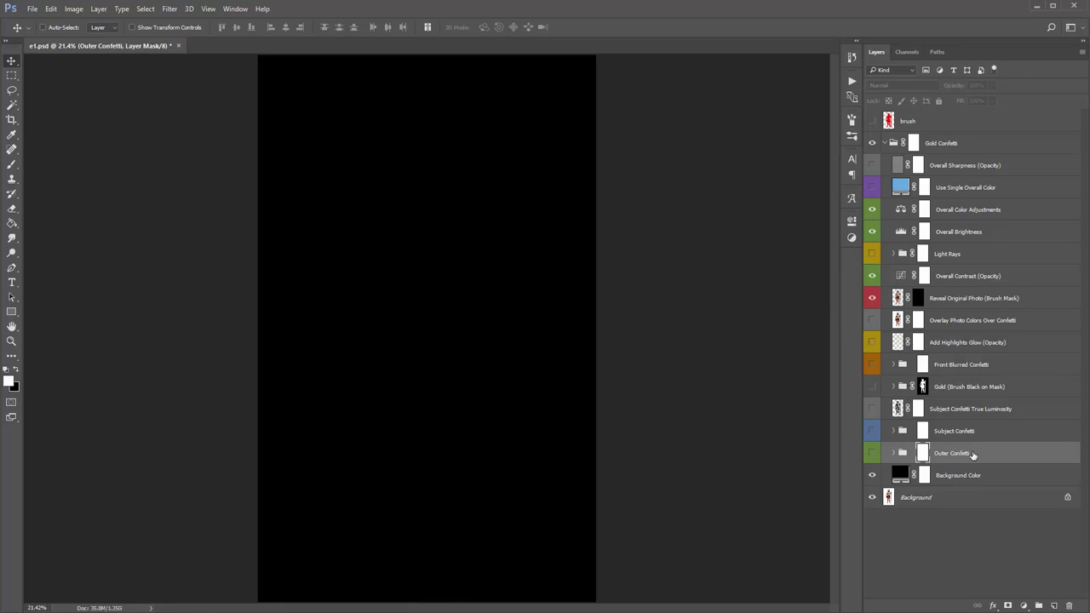
left_click(947, 433)
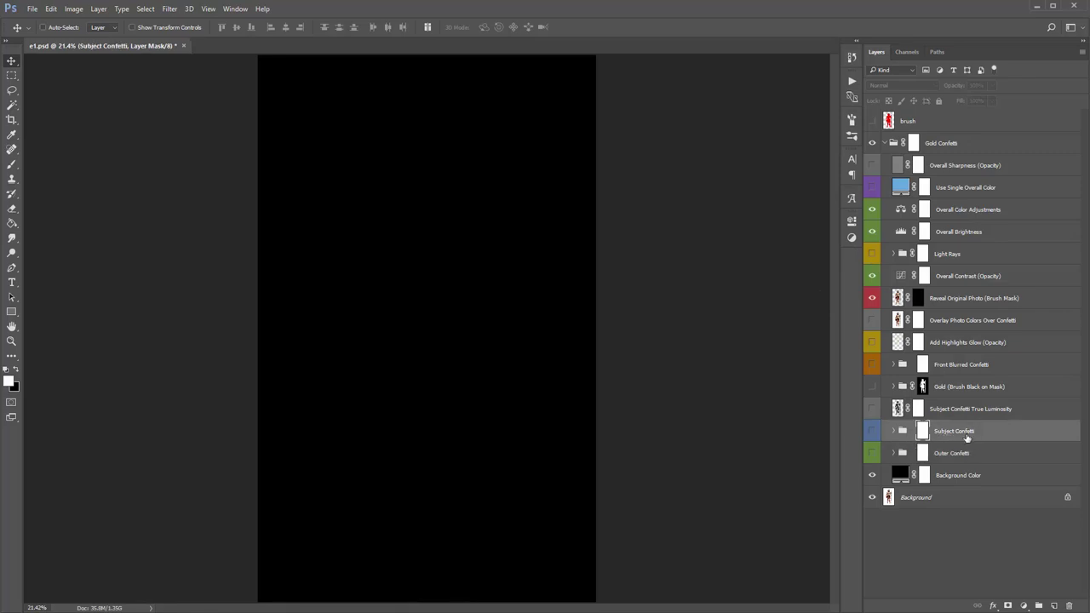
left_click(872, 434)
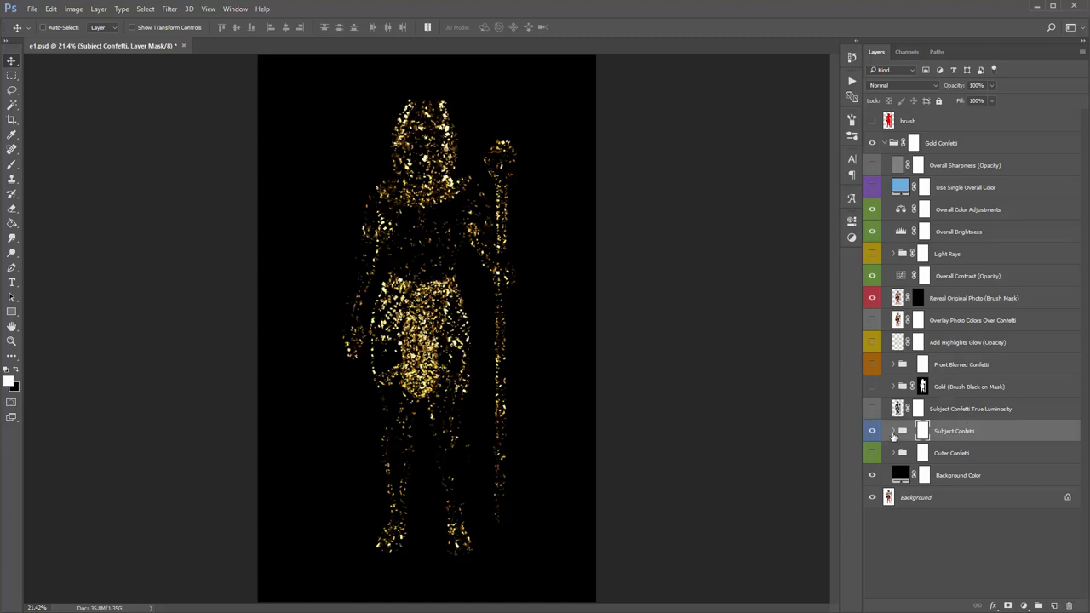
Expand the Subject Confetti group and browse its layers alongside Front Blurred and Outer Confetti.
left_click(892, 433)
scroll(920, 392, "down", 5)
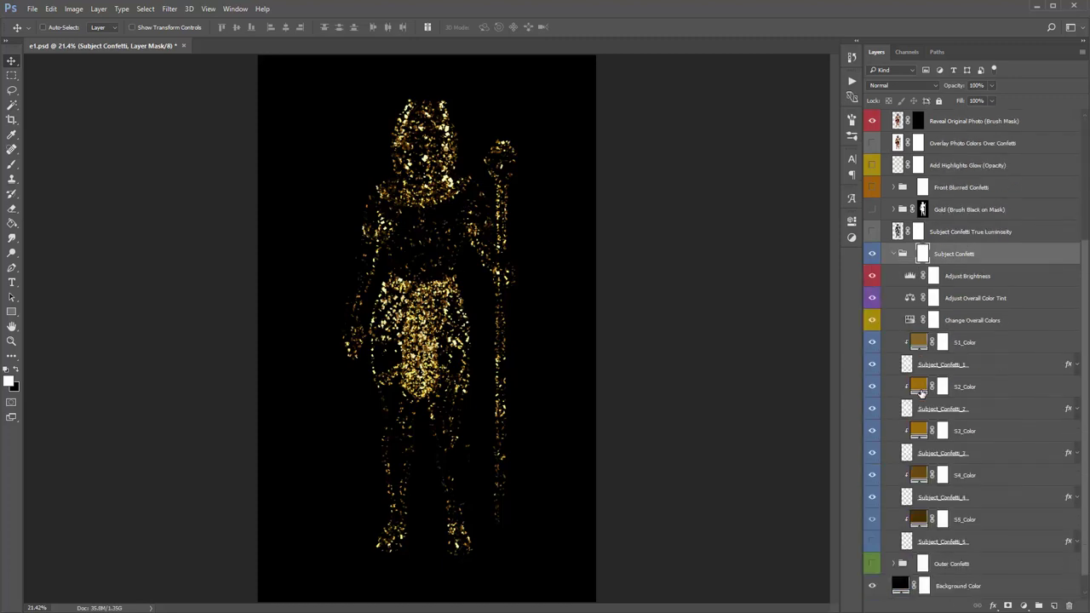
left_click(958, 277)
left_click(980, 538, "shift")
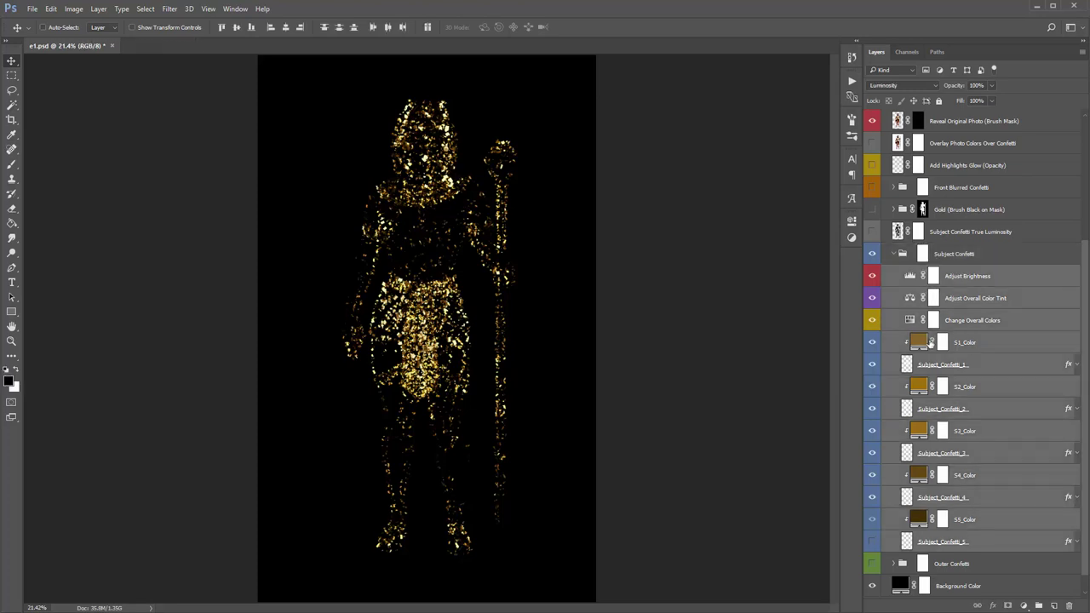
left_click(893, 255)
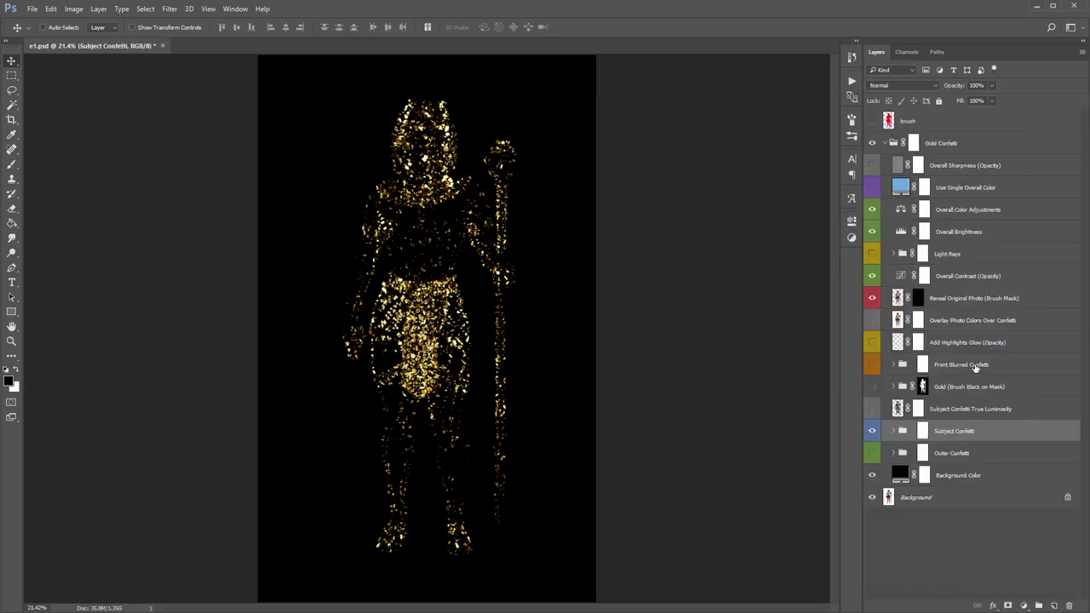
left_click(976, 367)
left_click(972, 453, "ctrl")
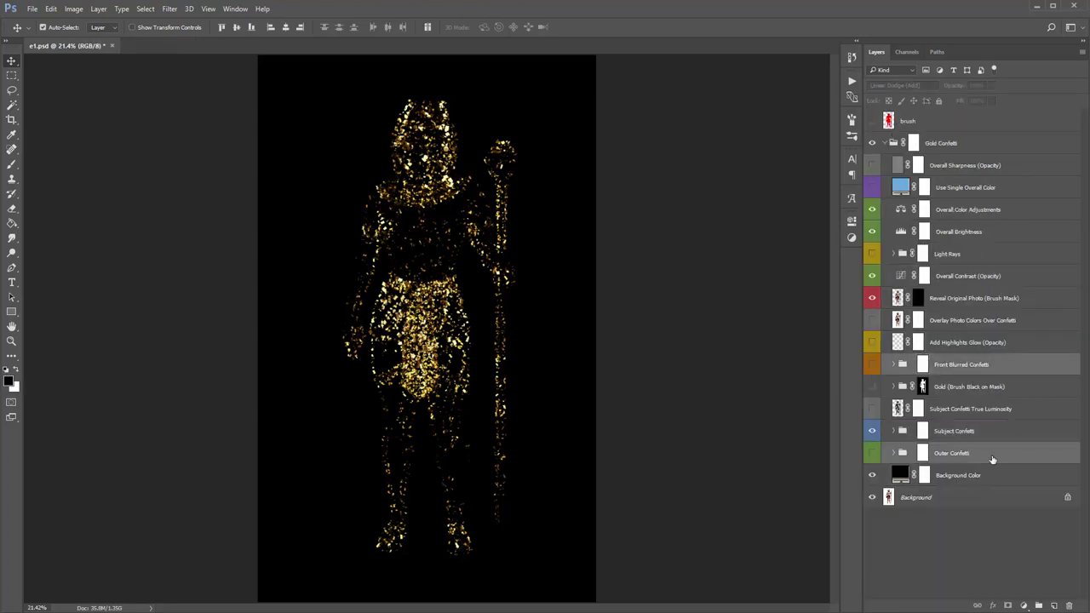
left_click(954, 432)
left_click(893, 431)
scroll(926, 341, "down", 5)
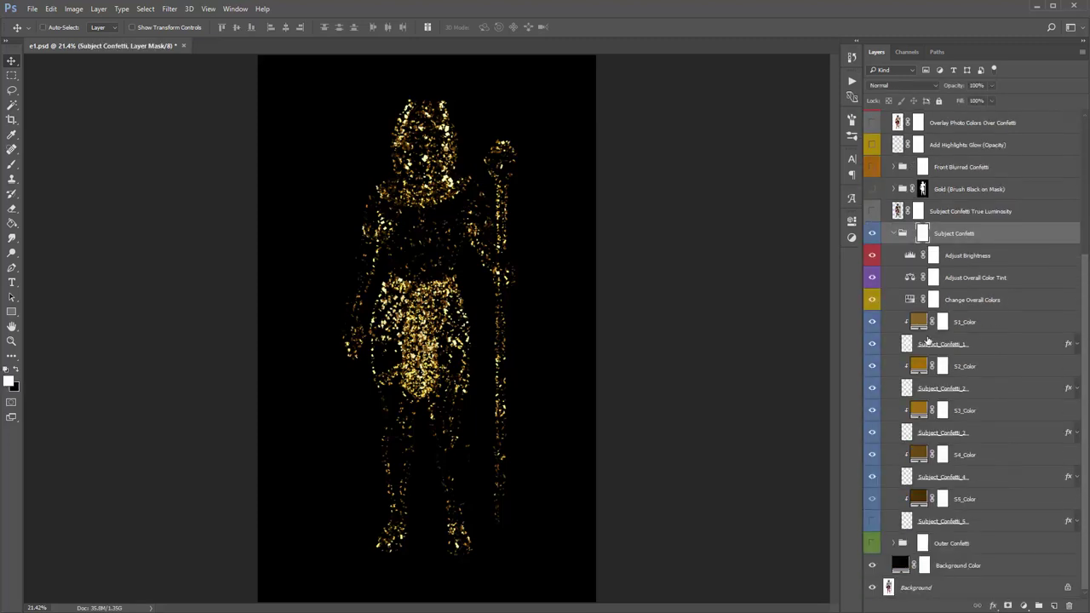
Try Adjust Brightness Levels changes (black input 29, brighter midtones), then undo them.
left_click(969, 255)
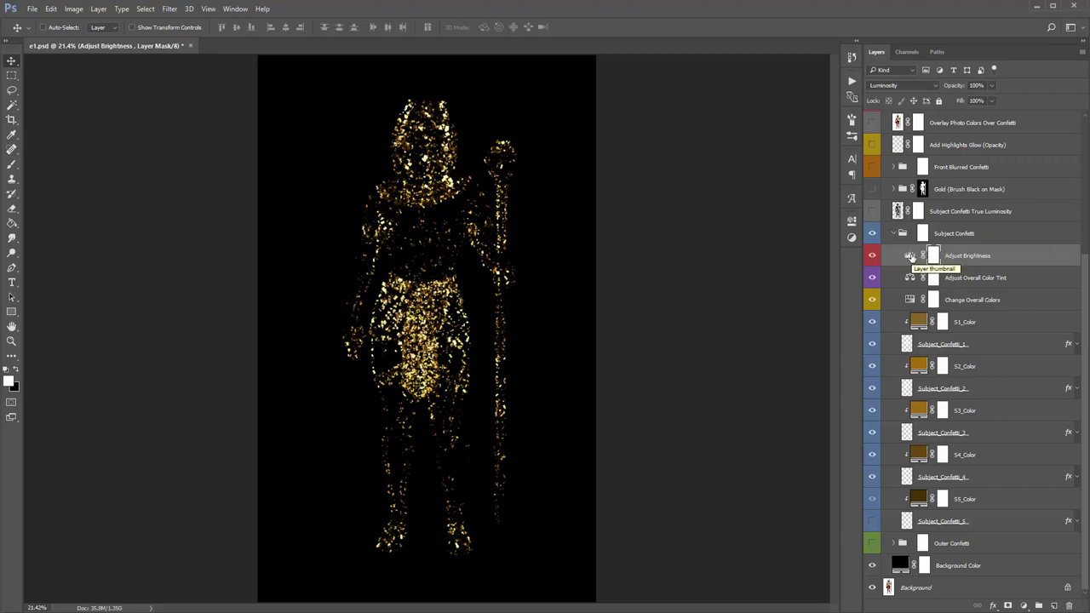
double_click(910, 257)
left_click_drag(700, 334, 660, 334)
key("ctrl+z")
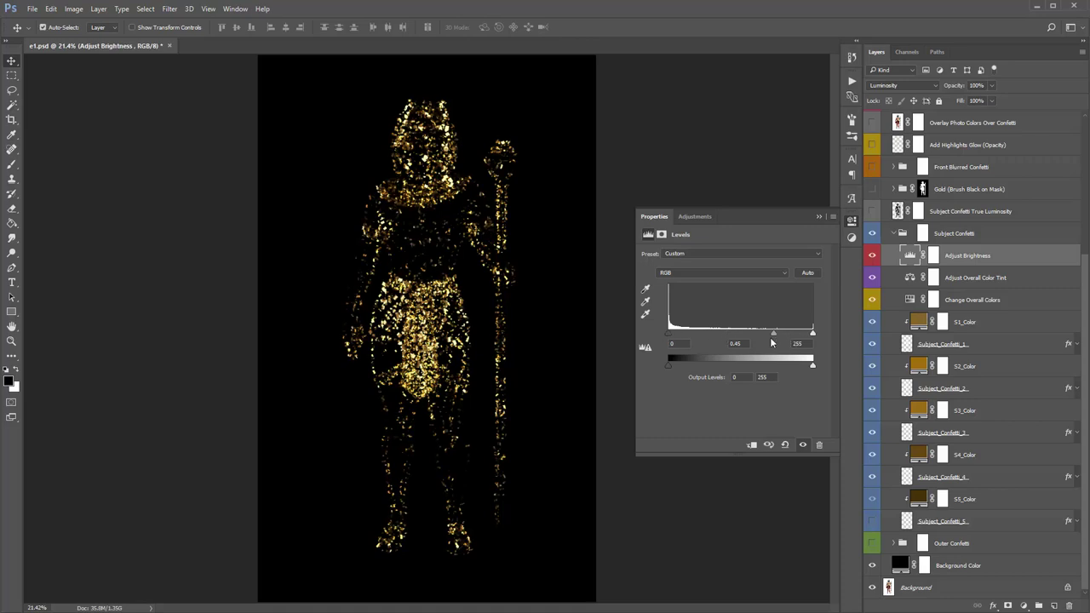
left_click_drag(782, 333, 750, 334)
key("ctrl+z")
key("ctrl+z")
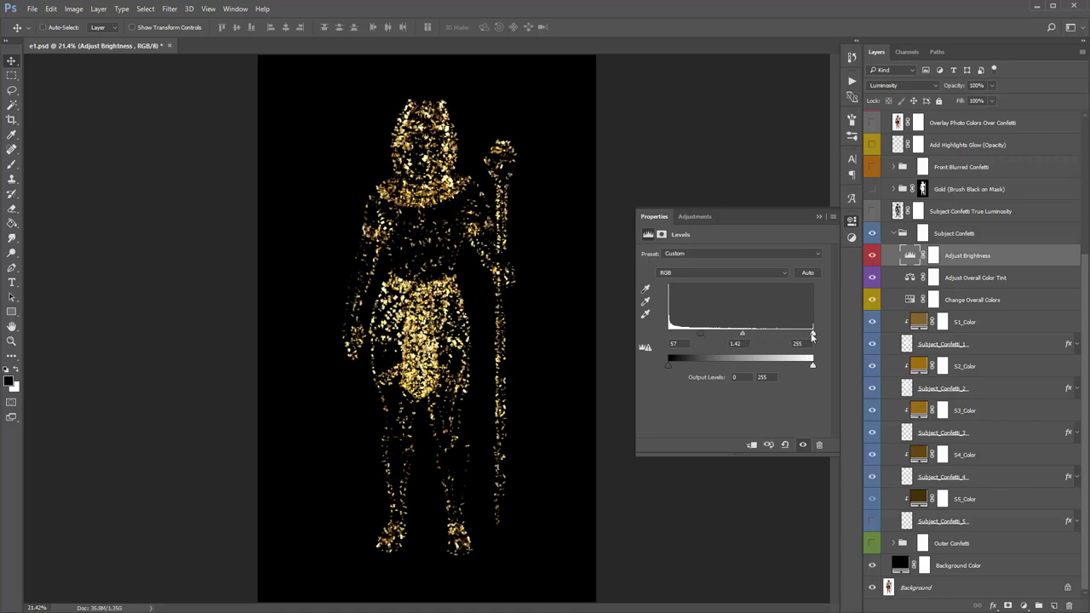
key("ctrl+z")
left_click(820, 217)
Try blue and cyan midtone shifts in Adjust Overall Color Tint's Color Balance, then hide that layer.
left_click(932, 278)
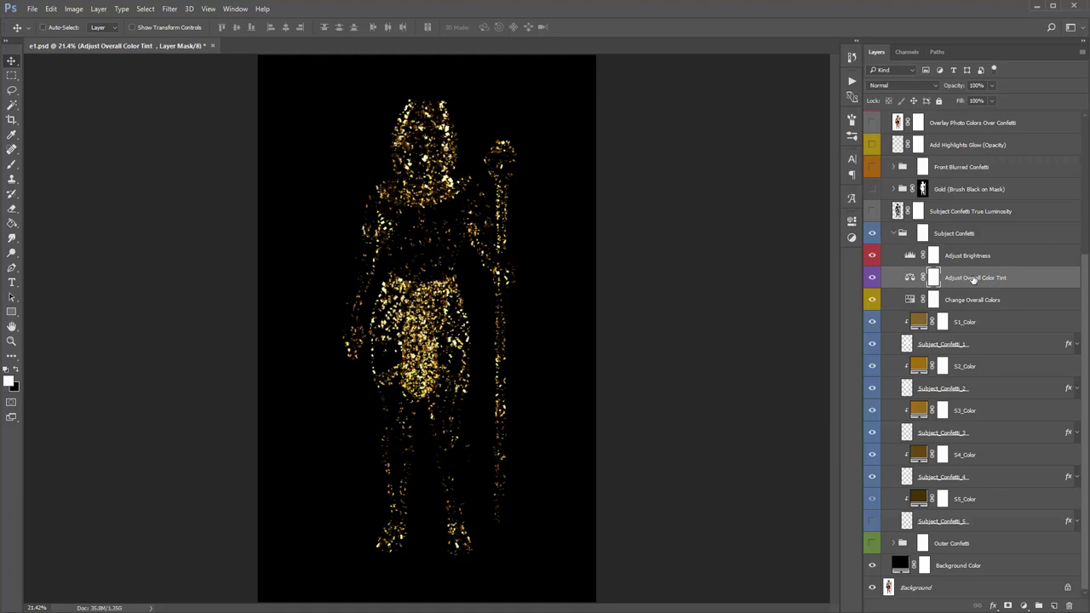
left_click(911, 279)
double_click(912, 279)
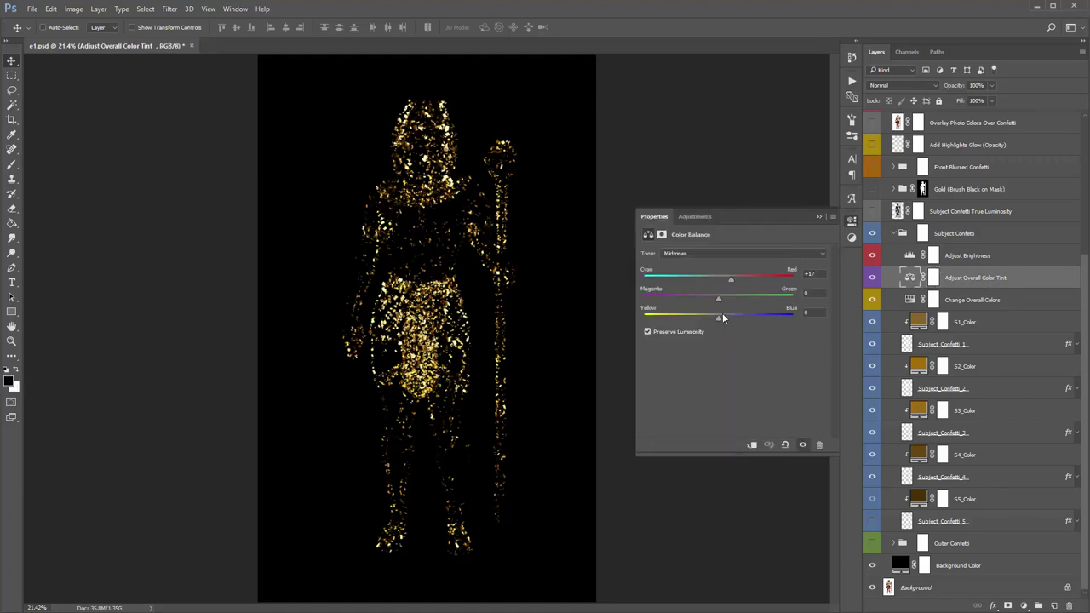
left_click_drag(721, 318, 772, 318)
left_click_drag(730, 280, 672, 279)
left_click(817, 218)
left_click(871, 277)
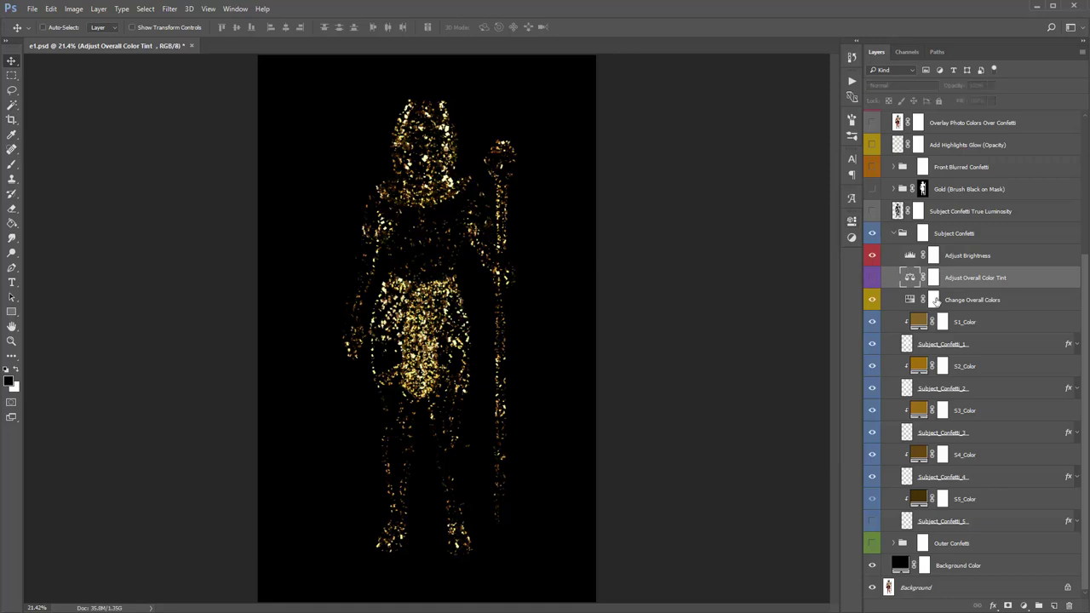
Try a hue rotation on Change Overall Colors, undo it, and hide that layer.
left_click(981, 303)
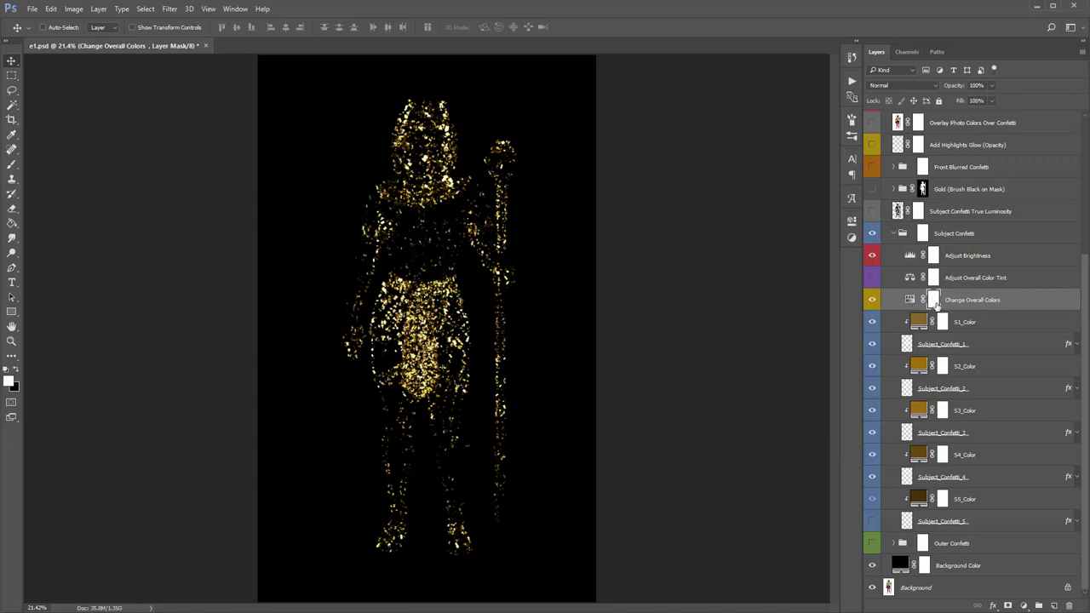
double_click(910, 300)
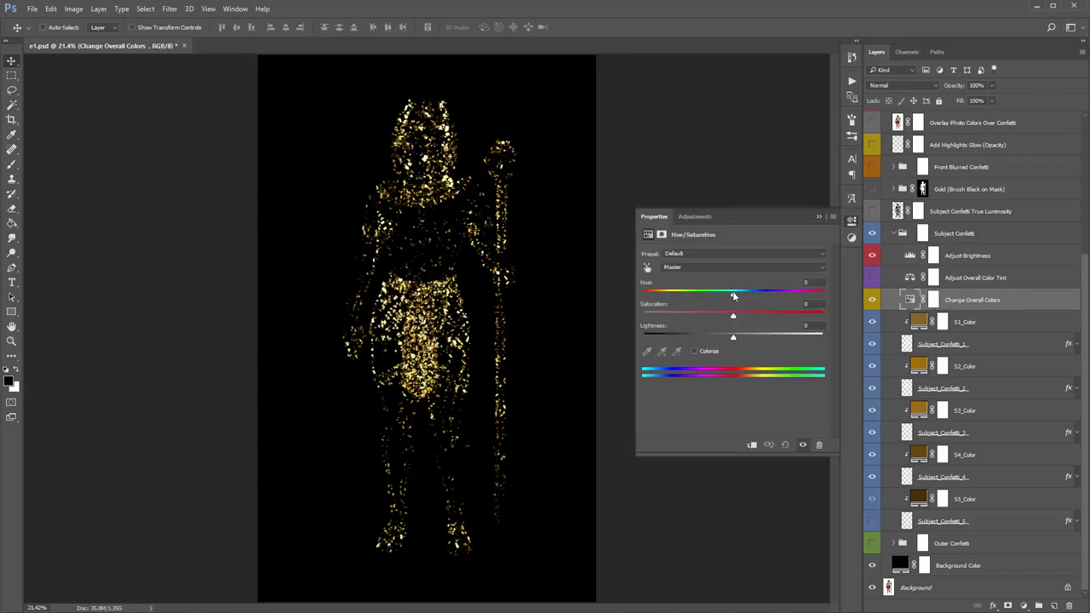
left_click_drag(733, 296, 706, 295)
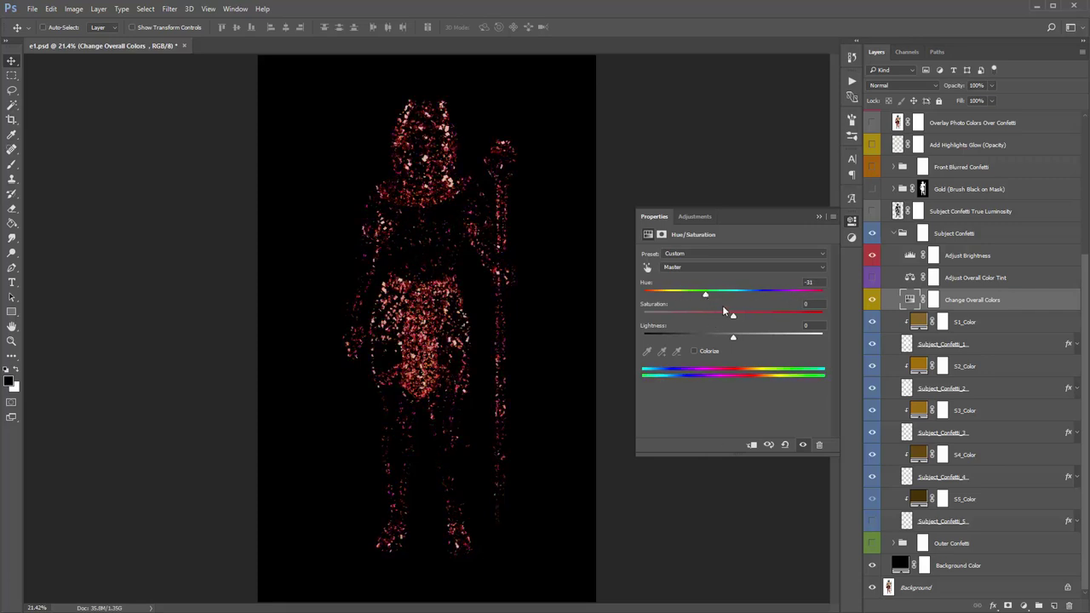
key("ctrl+z")
left_click(819, 217)
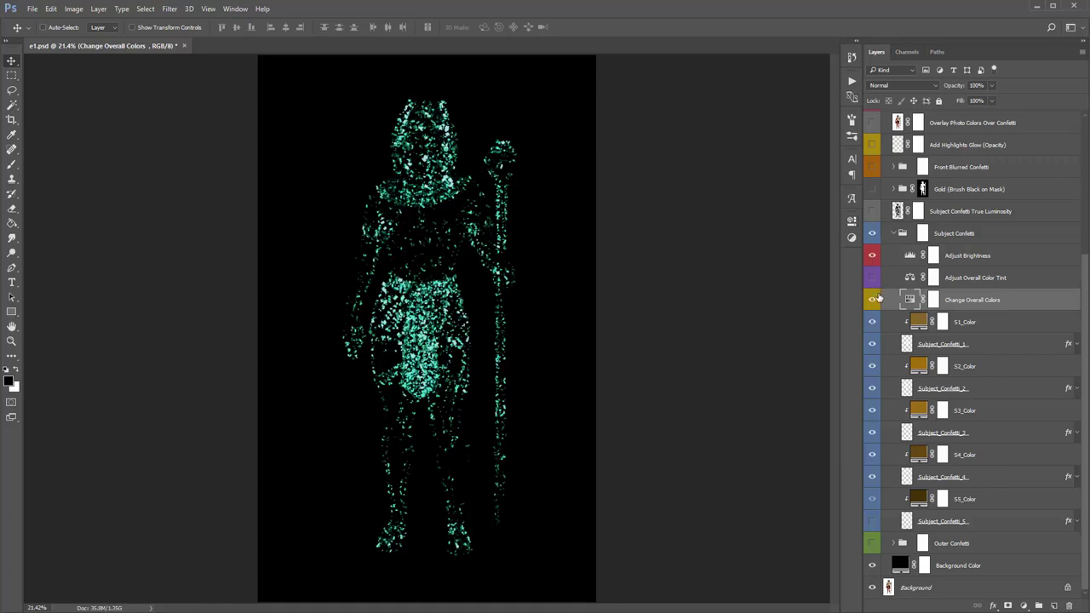
left_click(872, 300)
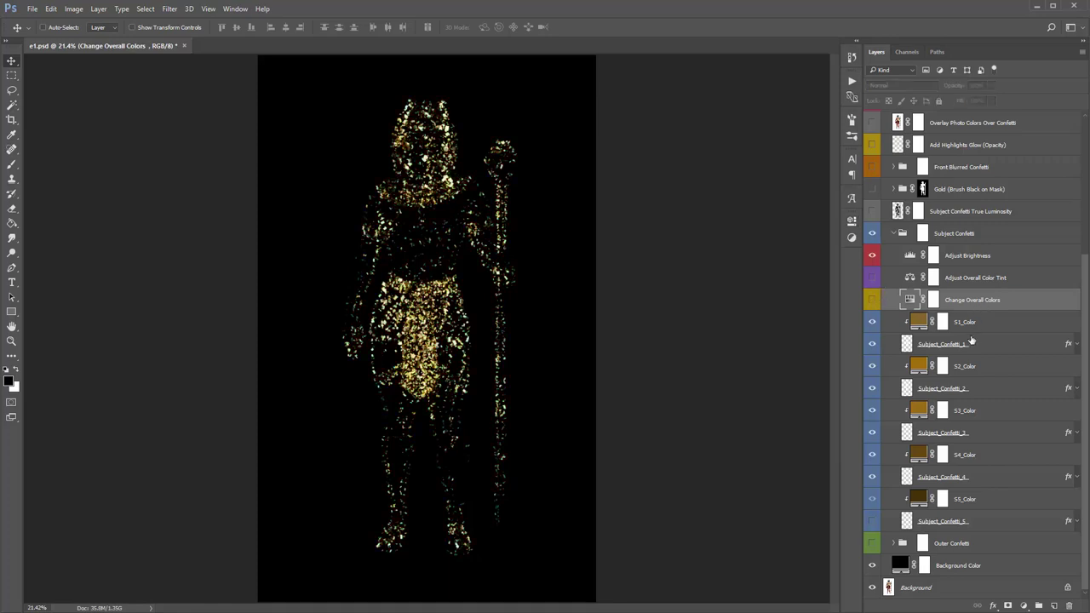
left_click(970, 341)
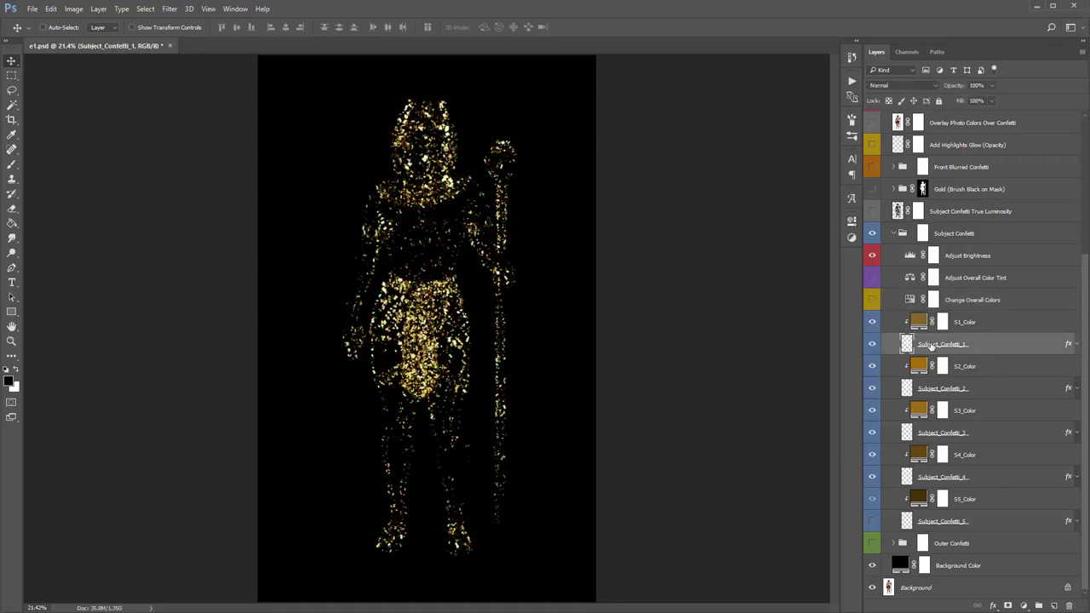
left_click(968, 387, "ctrl")
left_click(978, 431, "ctrl")
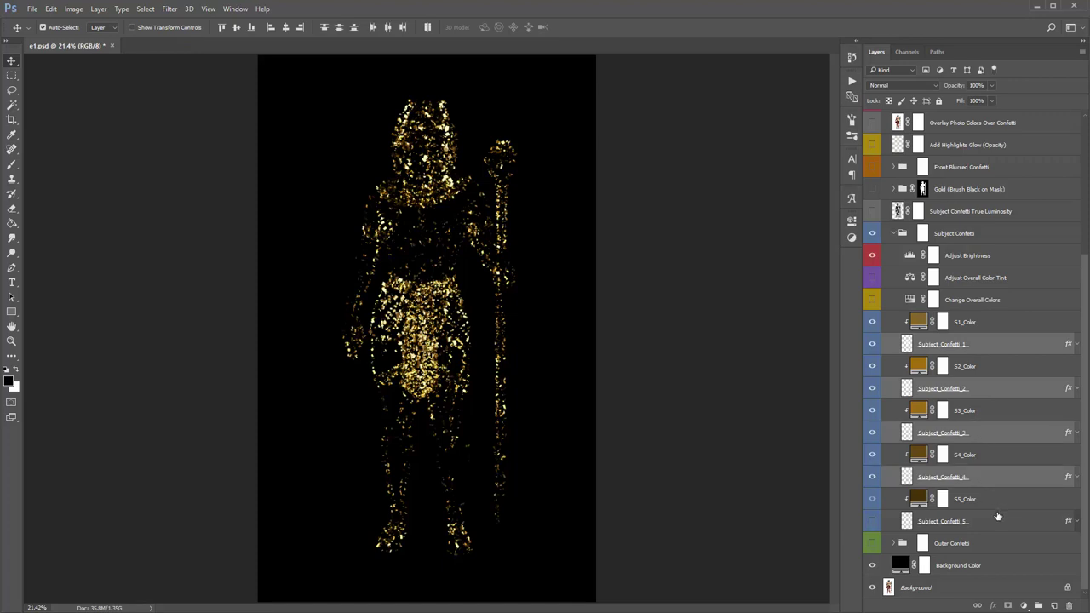
left_click(976, 344)
left_click(872, 344)
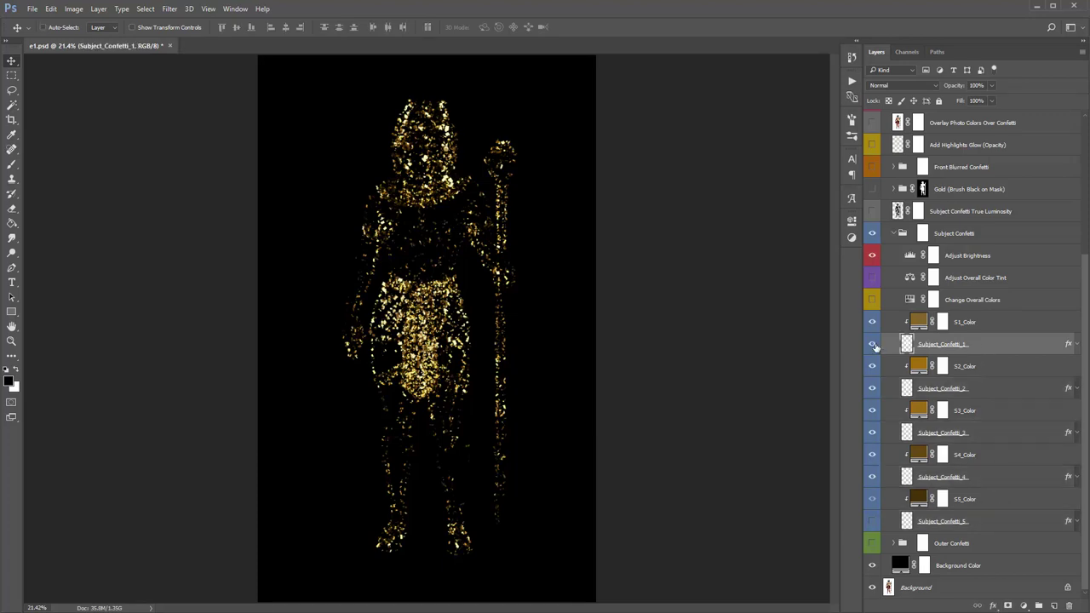
left_click(872, 388)
left_click(872, 433)
left_click(873, 476)
left_click(873, 476)
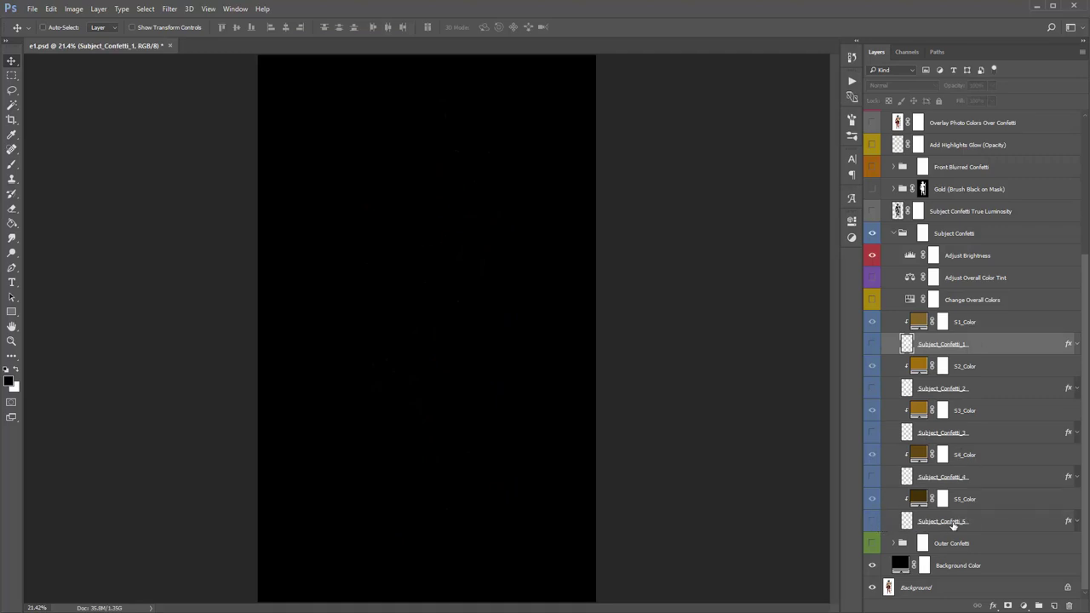
left_click(873, 521)
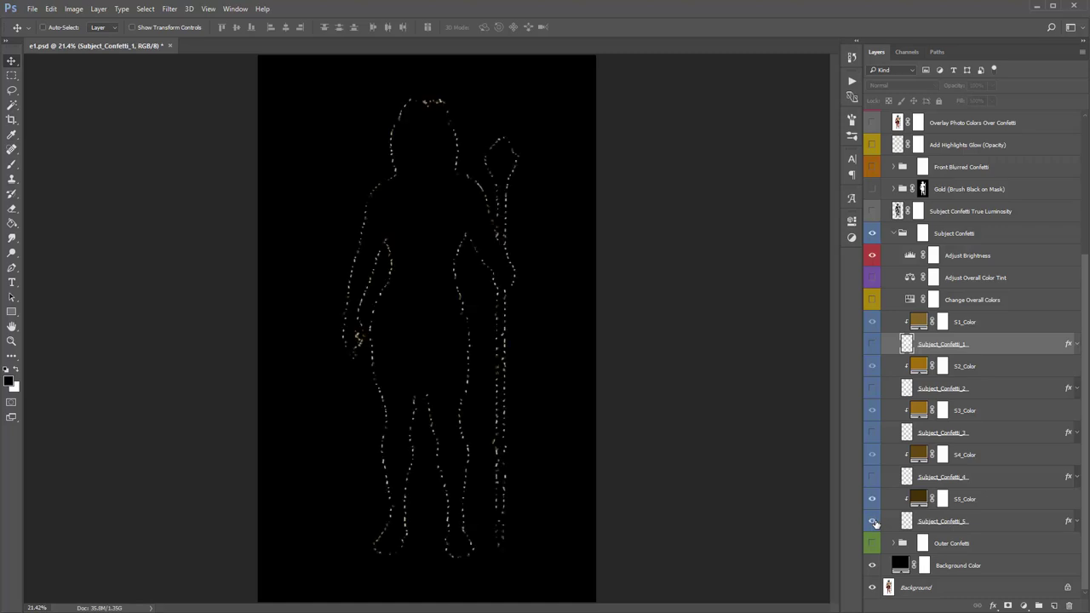
left_click(872, 521)
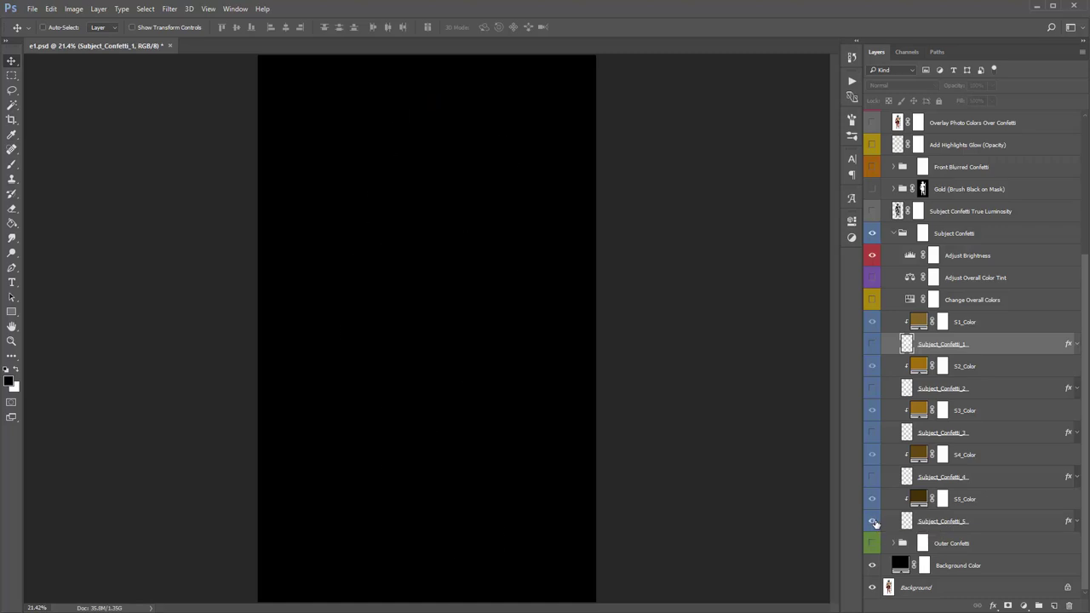
left_click(873, 521)
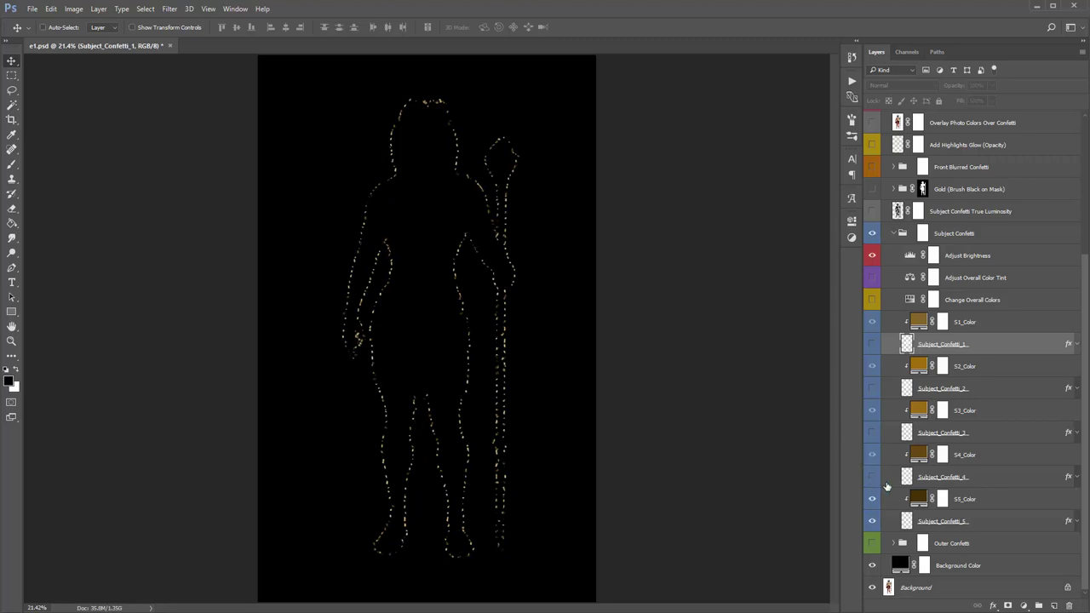
left_click(870, 477)
left_click(871, 433)
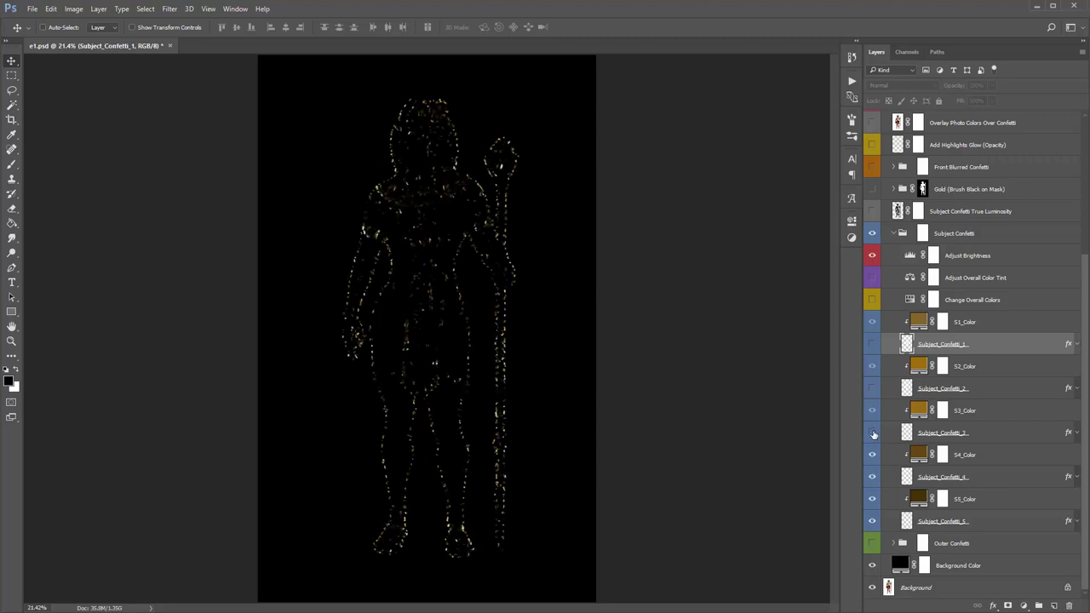
left_click(872, 389)
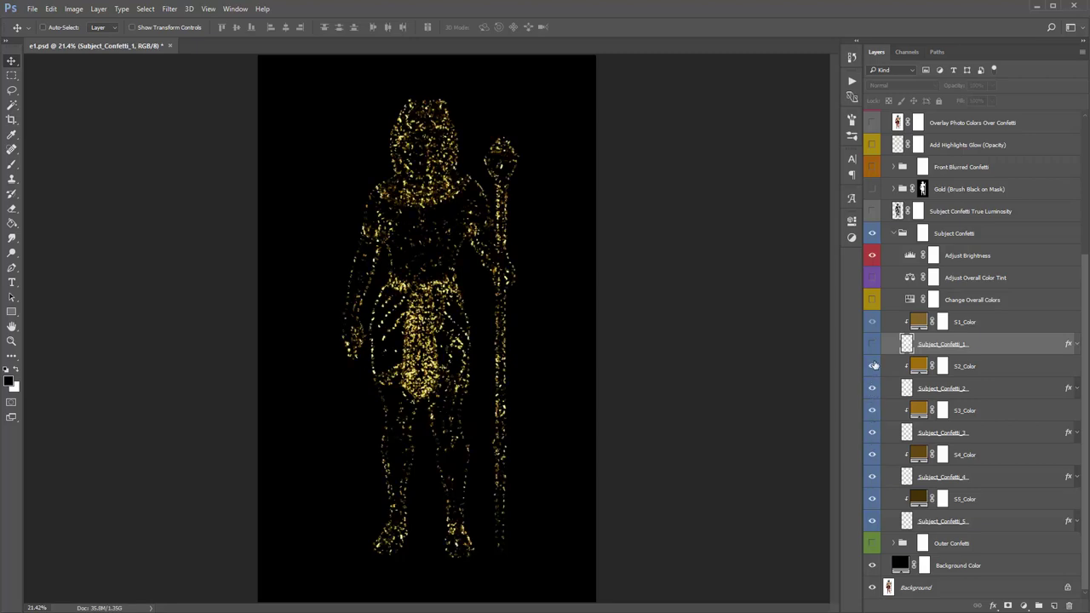
left_click(873, 344)
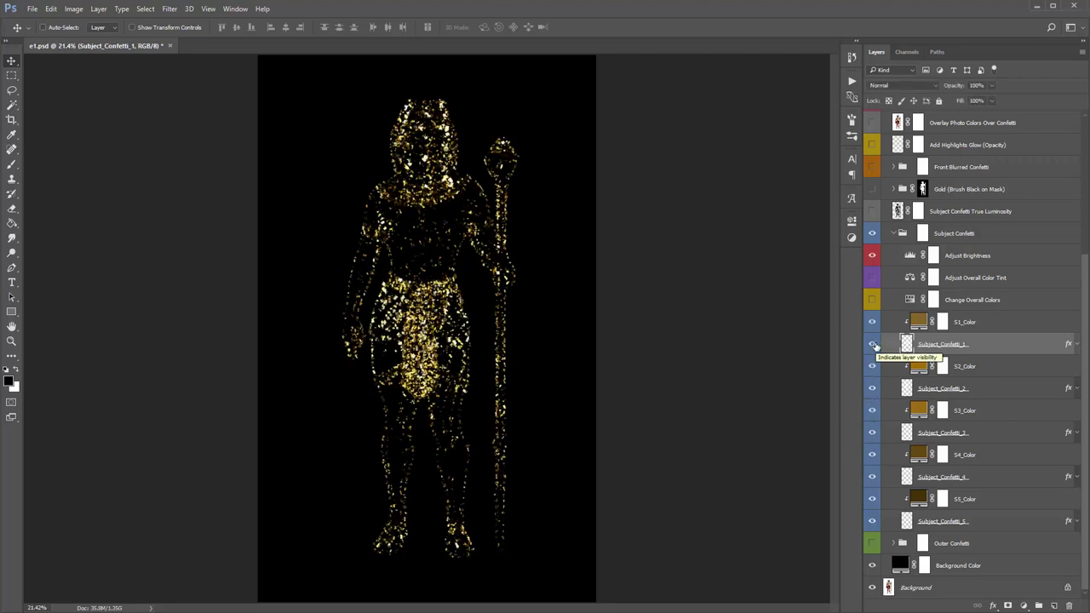
left_click(872, 344)
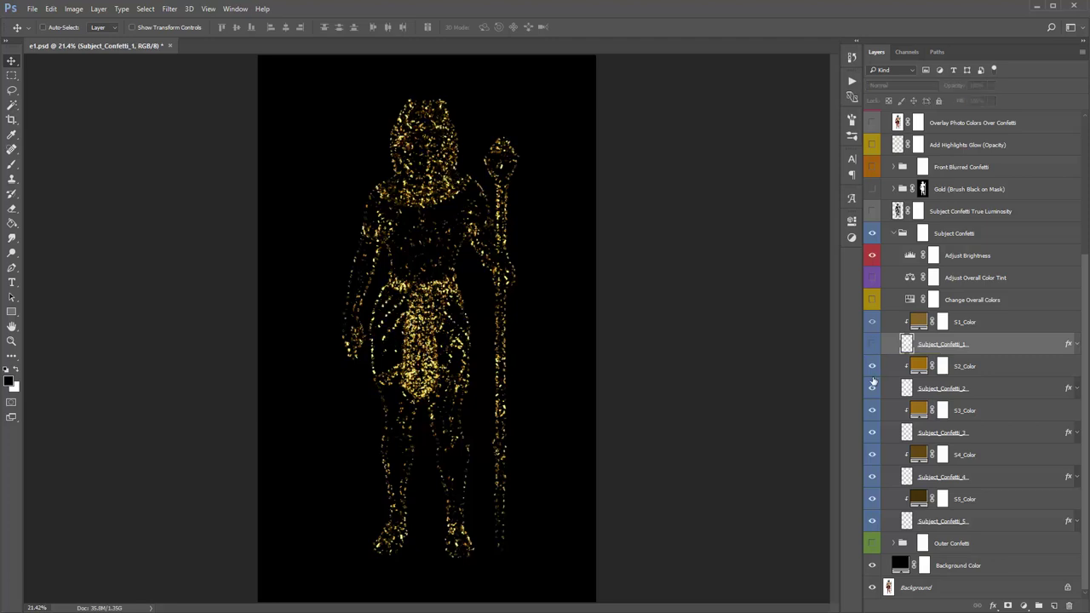
left_click(872, 389)
left_click(872, 434)
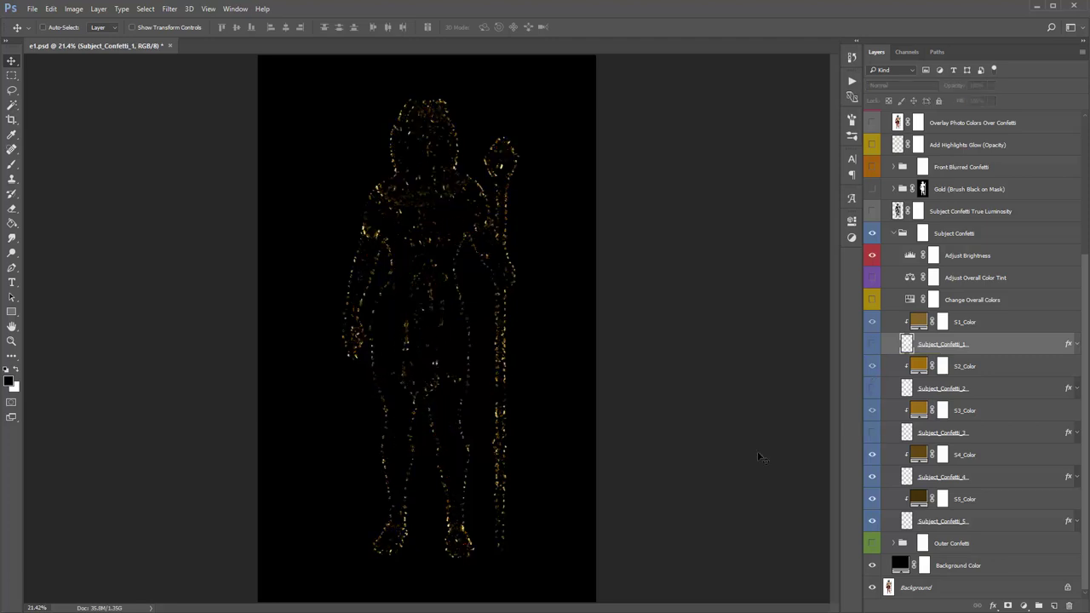
left_click(872, 434)
left_click(872, 389)
left_click(872, 344)
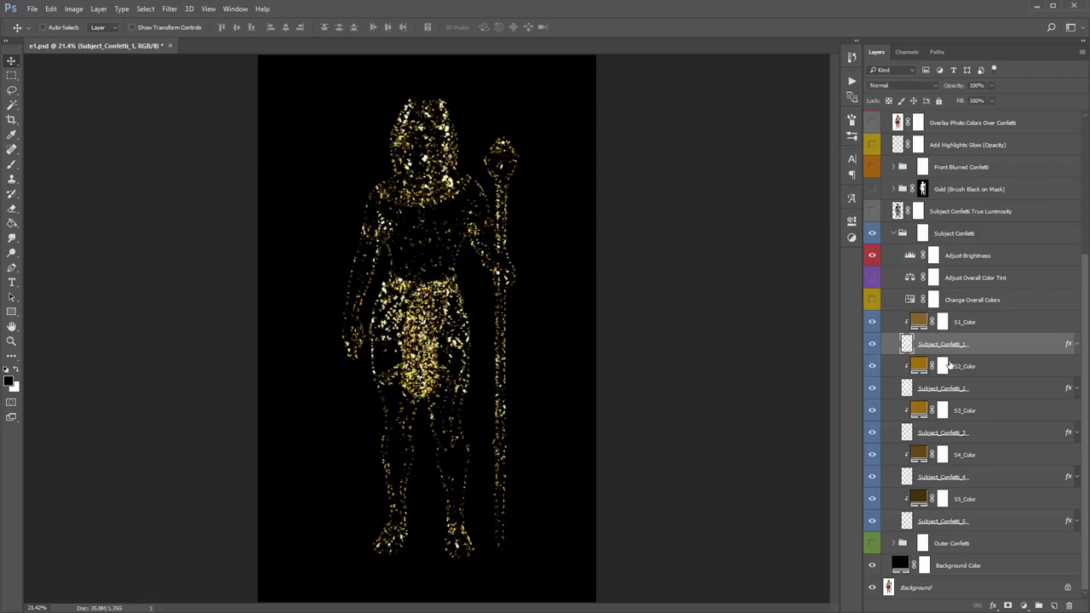
double_click(918, 410)
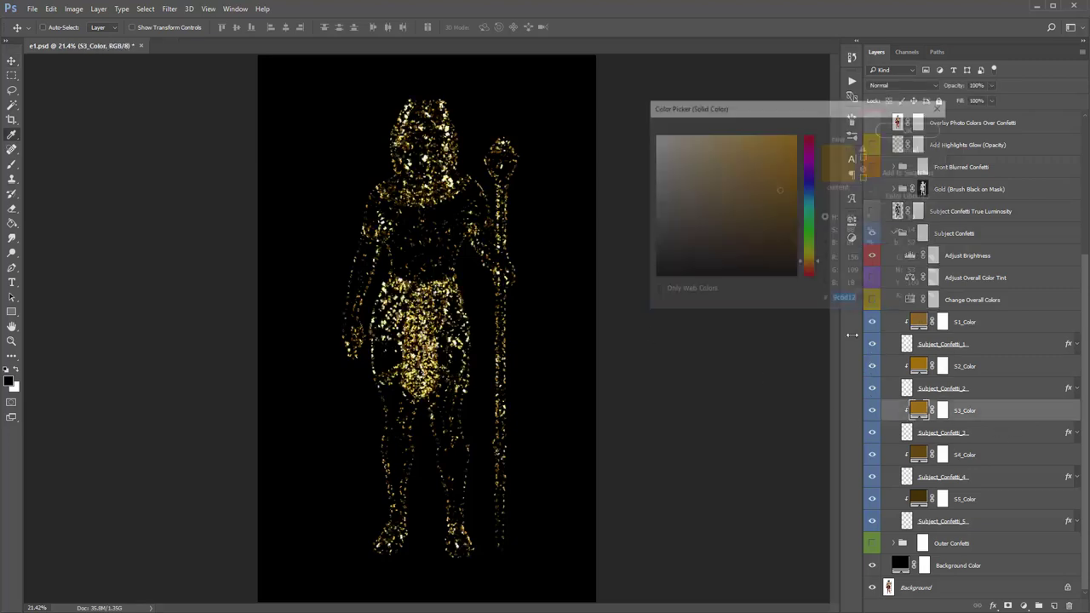
left_click(809, 190)
left_click_drag(792, 141, 839, 105)
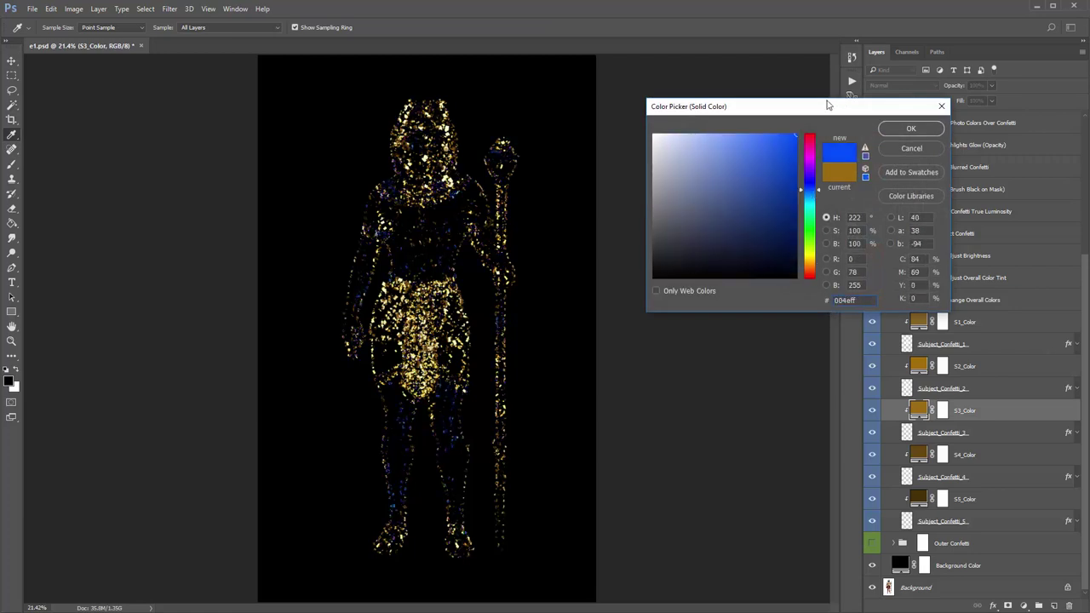
left_click(909, 150)
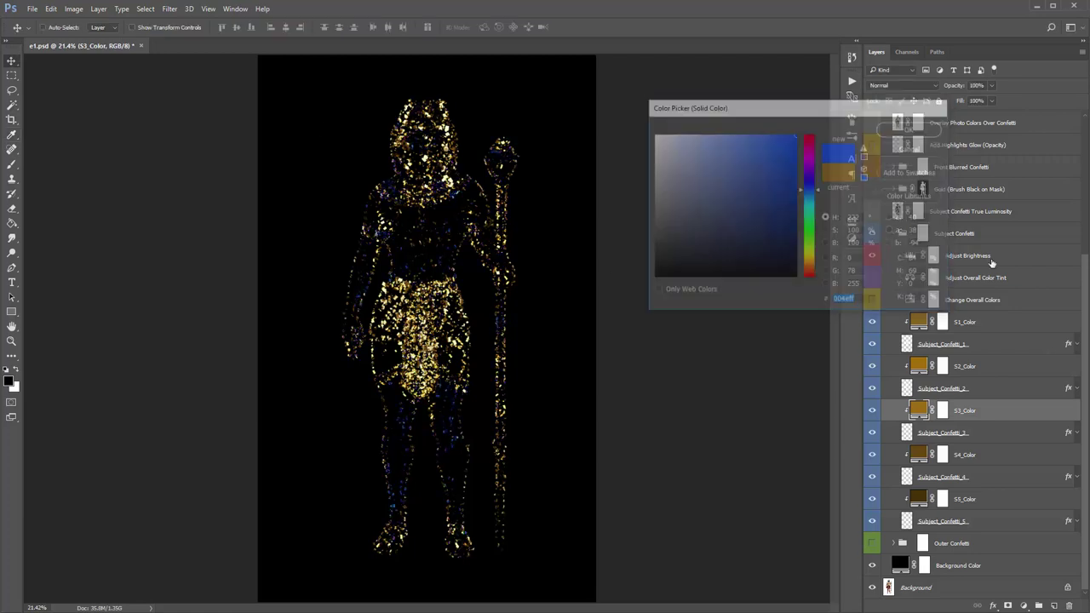
left_click(970, 235)
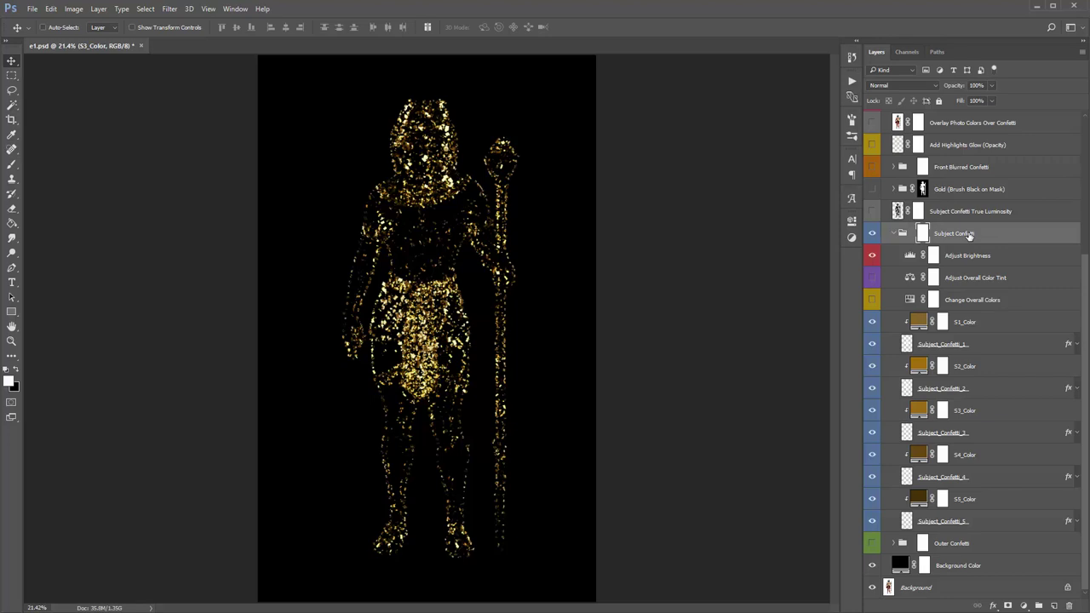
Show and expand the Outer Confetti group, selecting its adjustment layers and Outer_Confetti_9.
left_click(894, 233)
left_click(976, 447)
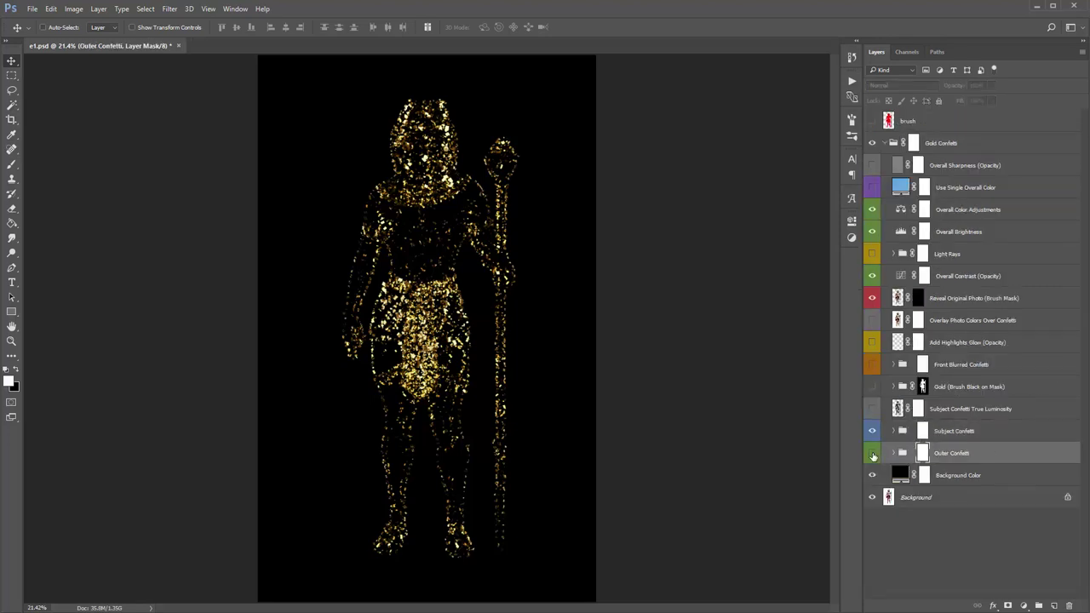
left_click(872, 453)
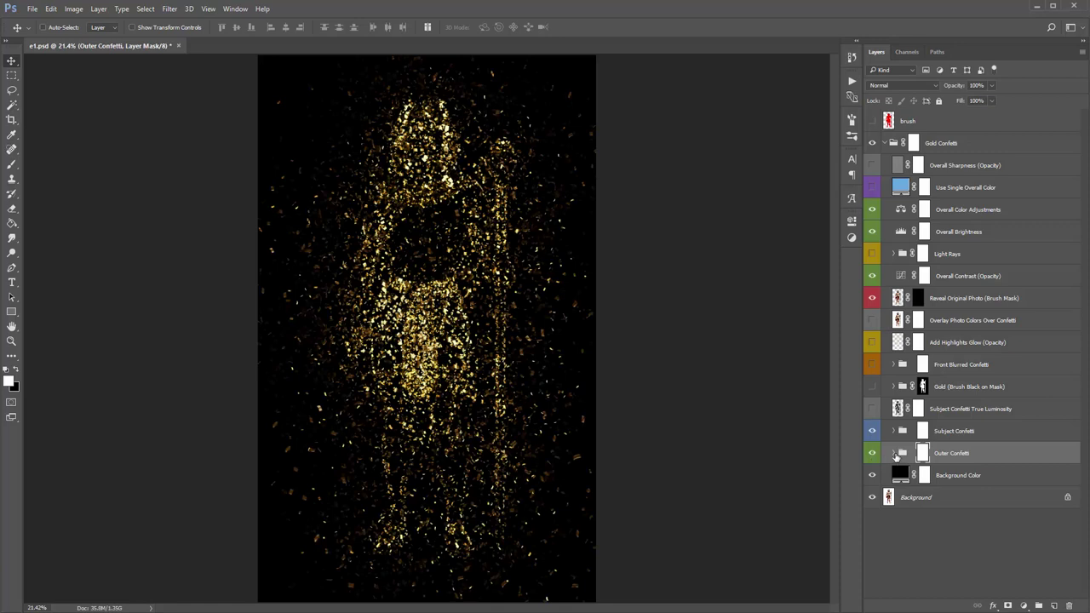
left_click(892, 453)
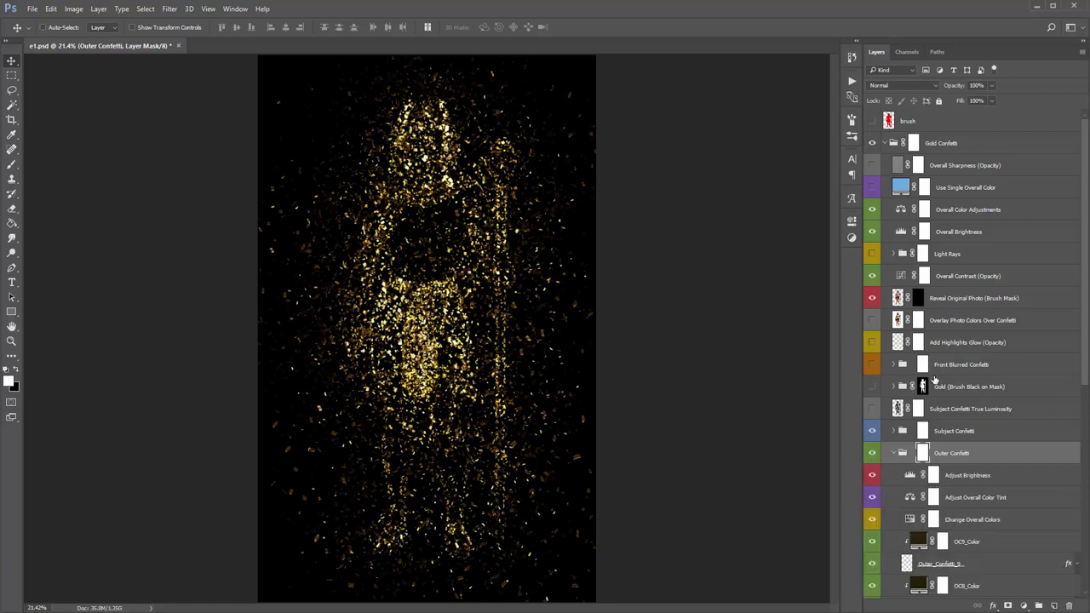
scroll(934, 379, "down", 2)
scroll(971, 298, "down", 5)
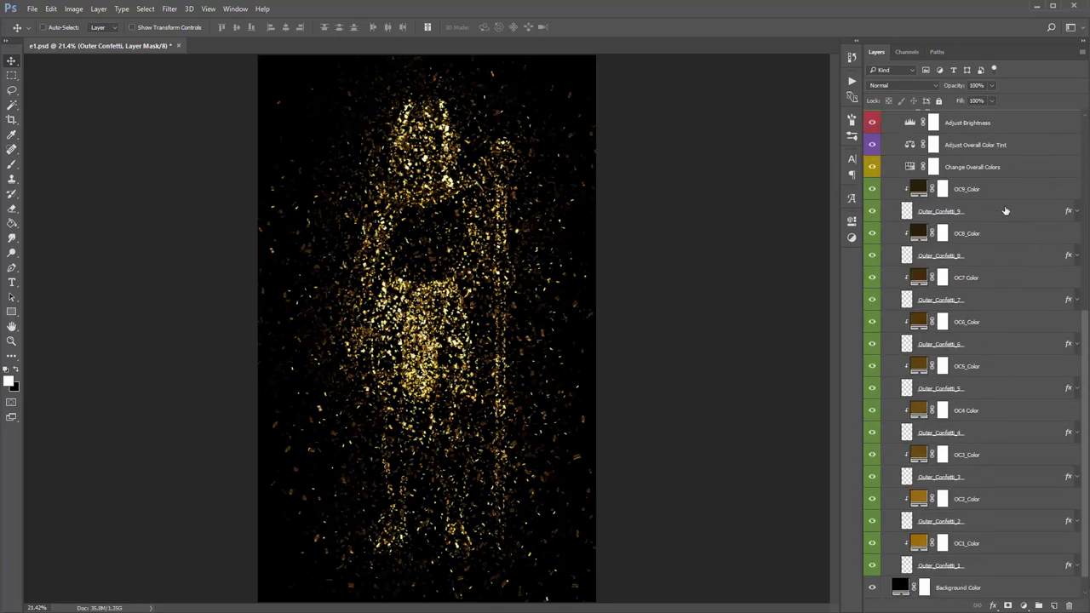
left_click(996, 189)
scroll(975, 426, "up", 2)
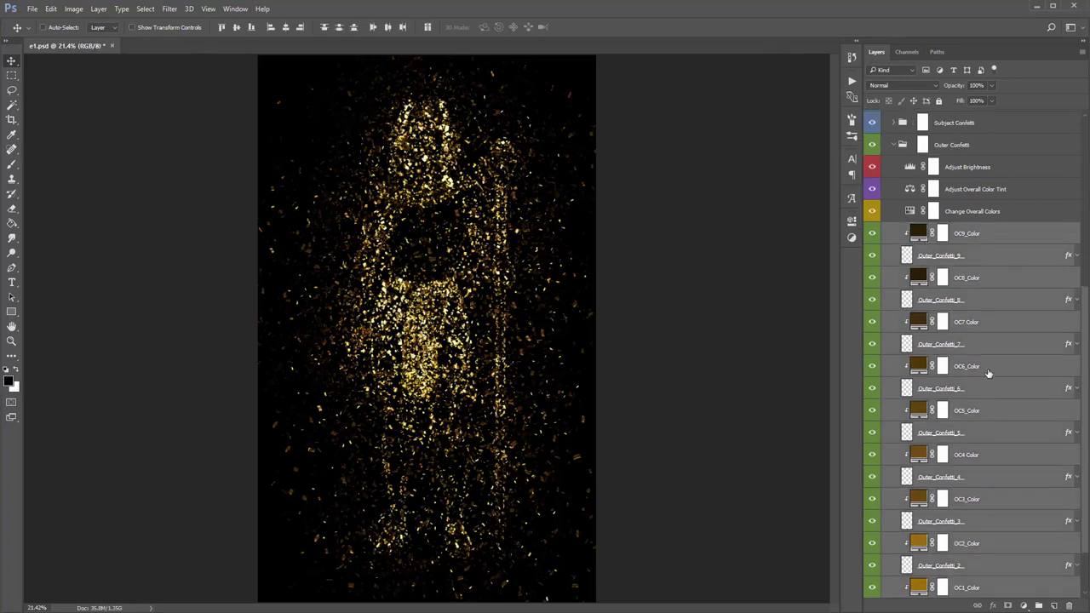
left_click(966, 169)
left_click(996, 208, "shift")
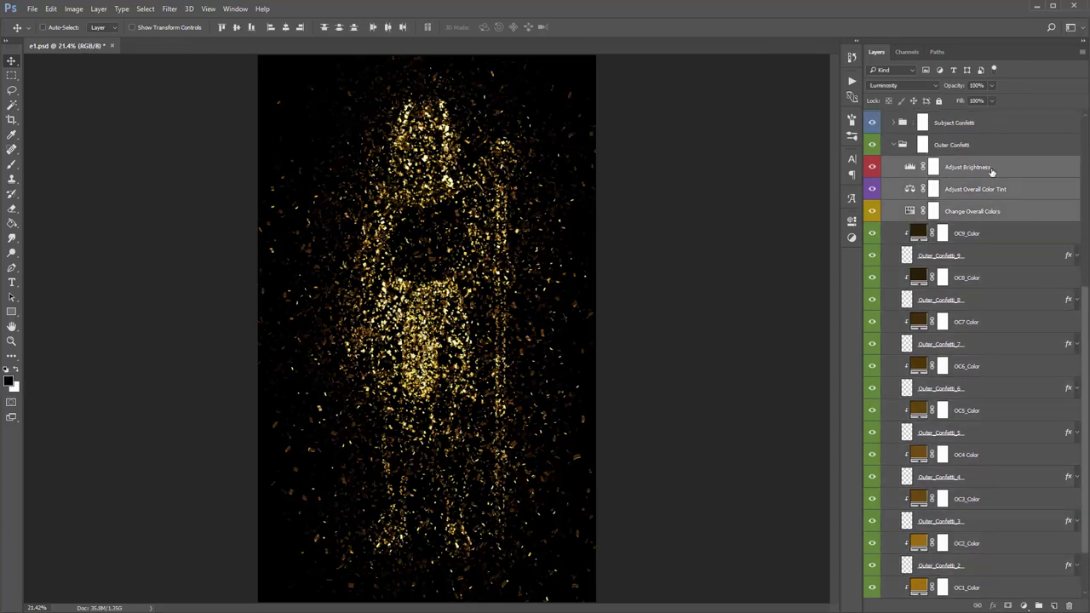
scroll(988, 237, "down", 2)
left_click(977, 215)
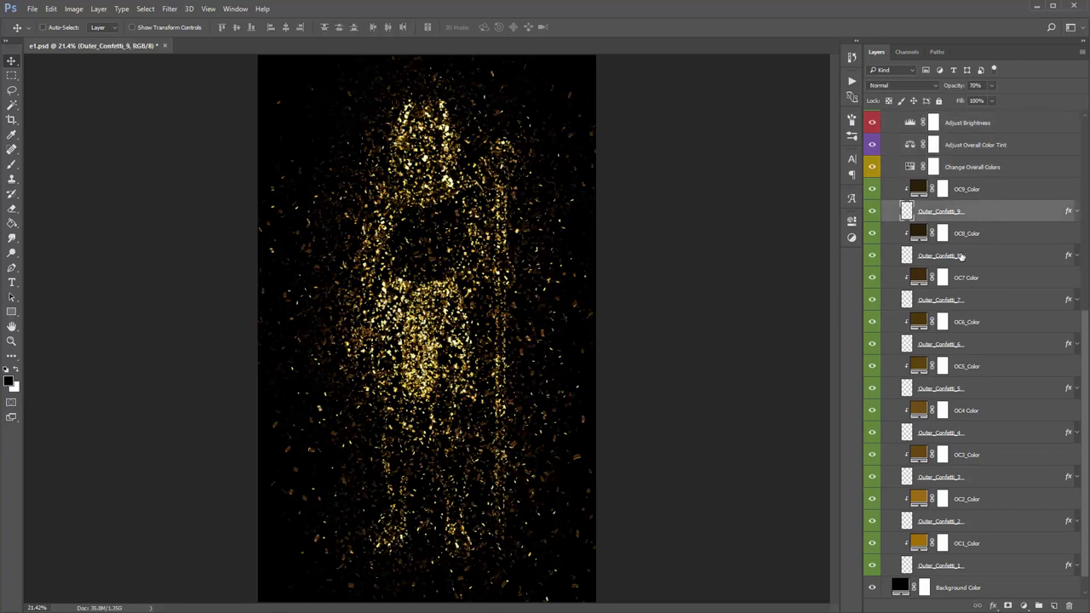
Hide Outer_Confetti_1 through Outer_Confetti_9.
left_click(872, 565)
left_click(872, 521)
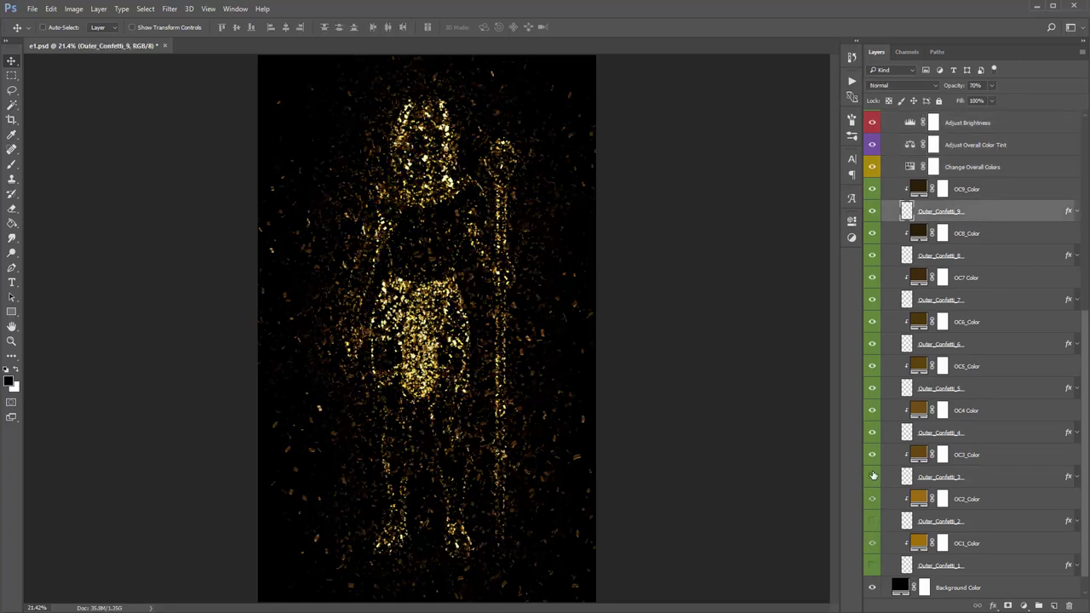
left_click(872, 476)
left_click(872, 432)
left_click(872, 388)
left_click(872, 346)
left_click(872, 299)
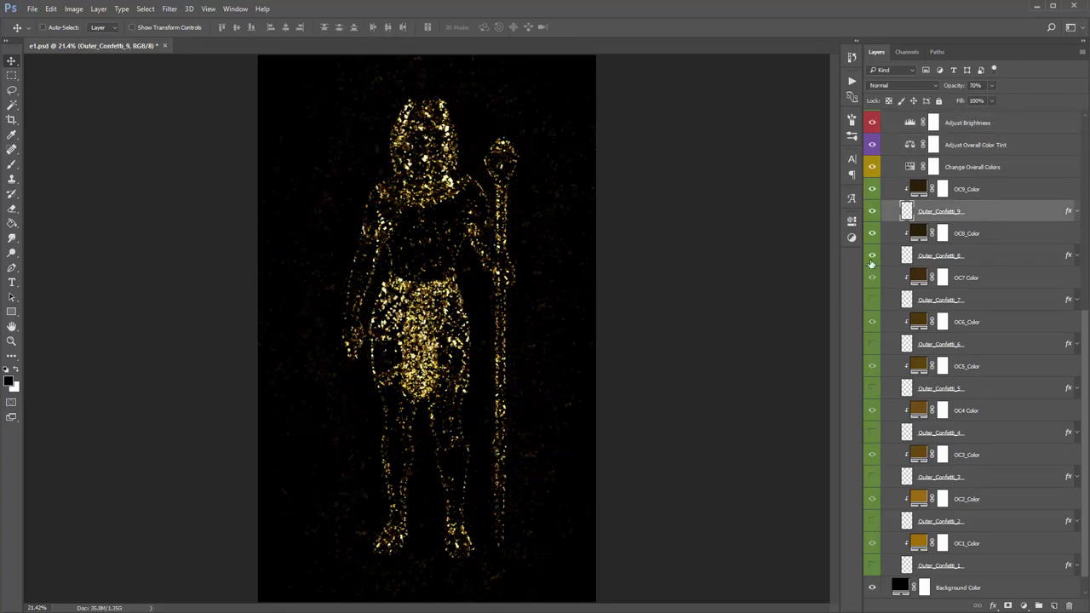
left_click(872, 256)
left_click(872, 213)
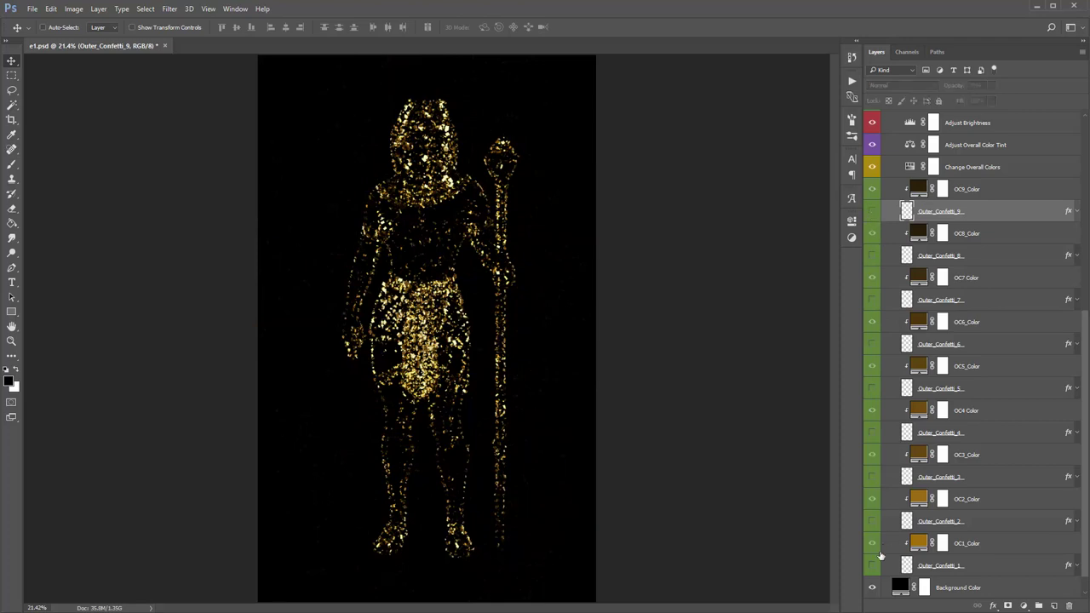
Preview Outer_Confetti_1 and Outer_Confetti_2 on their own, toggling them on and off.
left_click(872, 565)
left_click(872, 521)
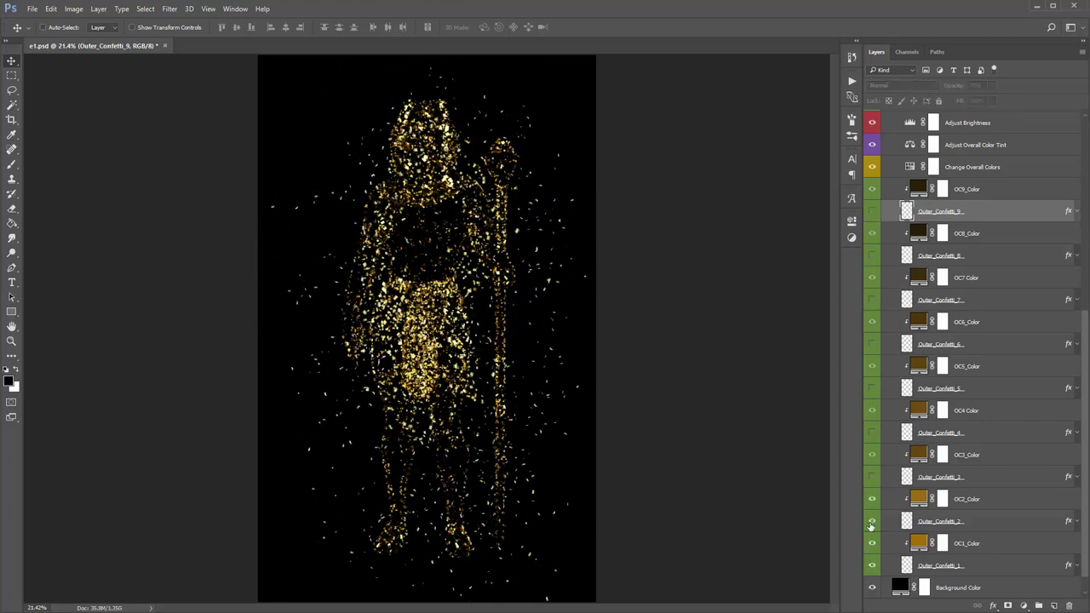
left_click(872, 521)
left_click(872, 565)
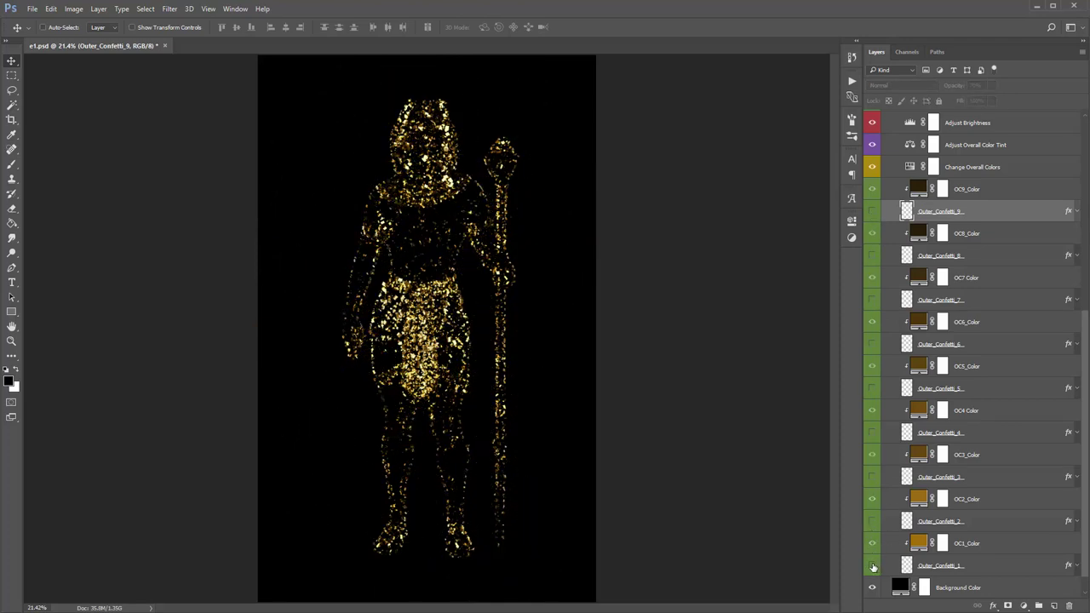
left_click(872, 566)
Turn Outer_Confetti_2 through 9 back on, compare layers 6–9, and collapse the Outer Confetti group.
left_click(872, 521)
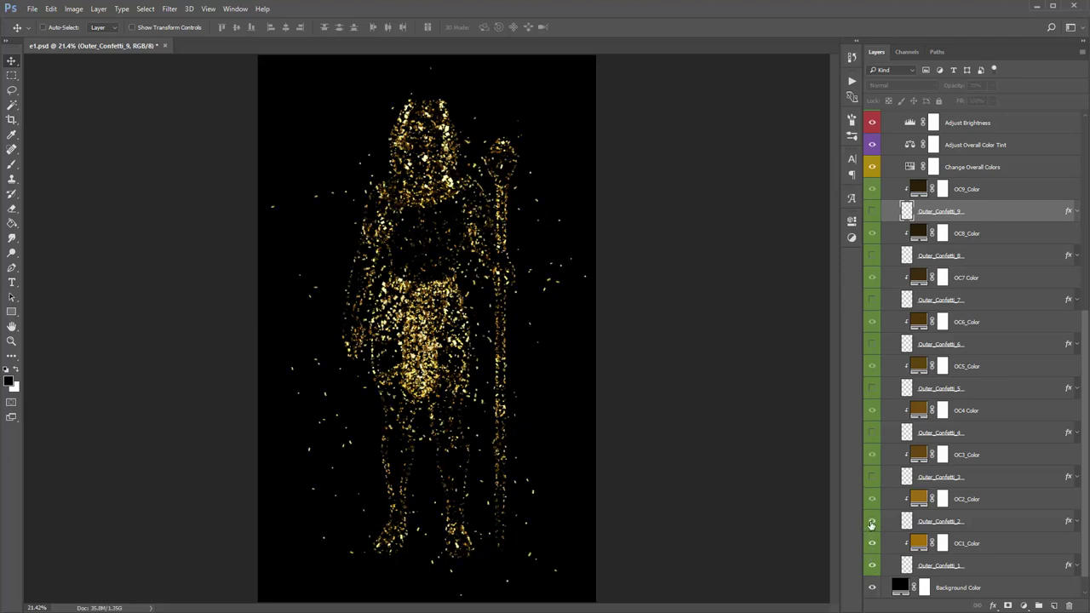
left_click(872, 477)
left_click(872, 433)
left_click(872, 388)
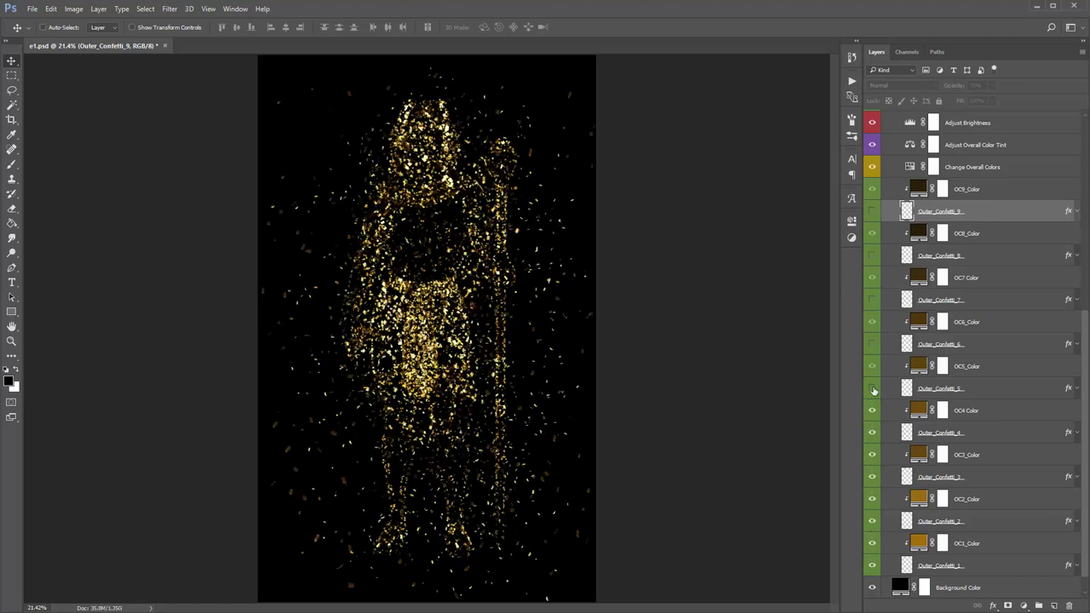
left_click(872, 344)
left_click(872, 300)
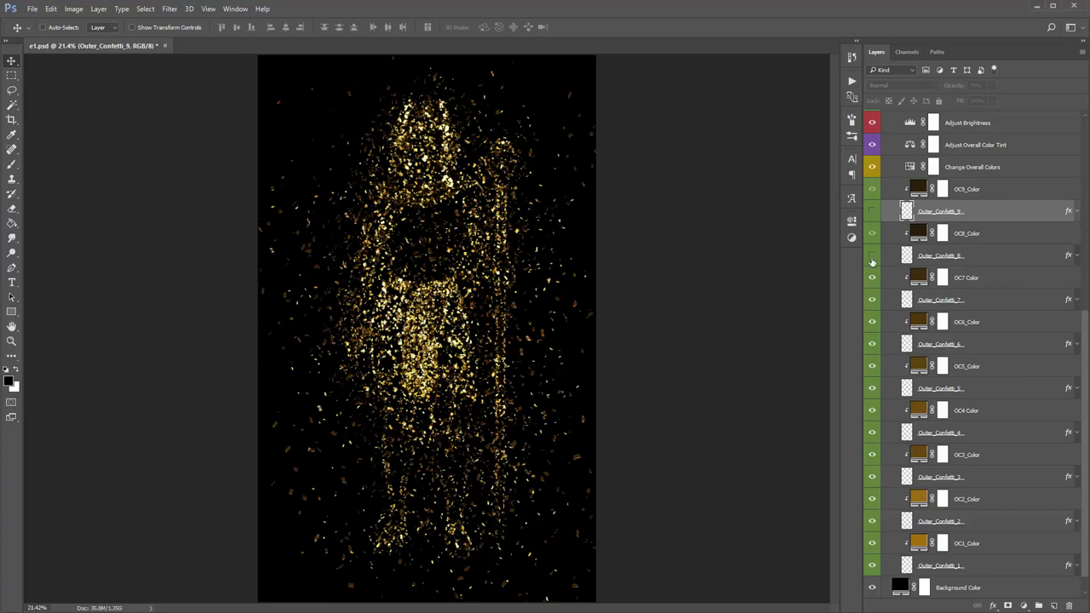
left_click(872, 214)
left_click(872, 215)
left_click(872, 215)
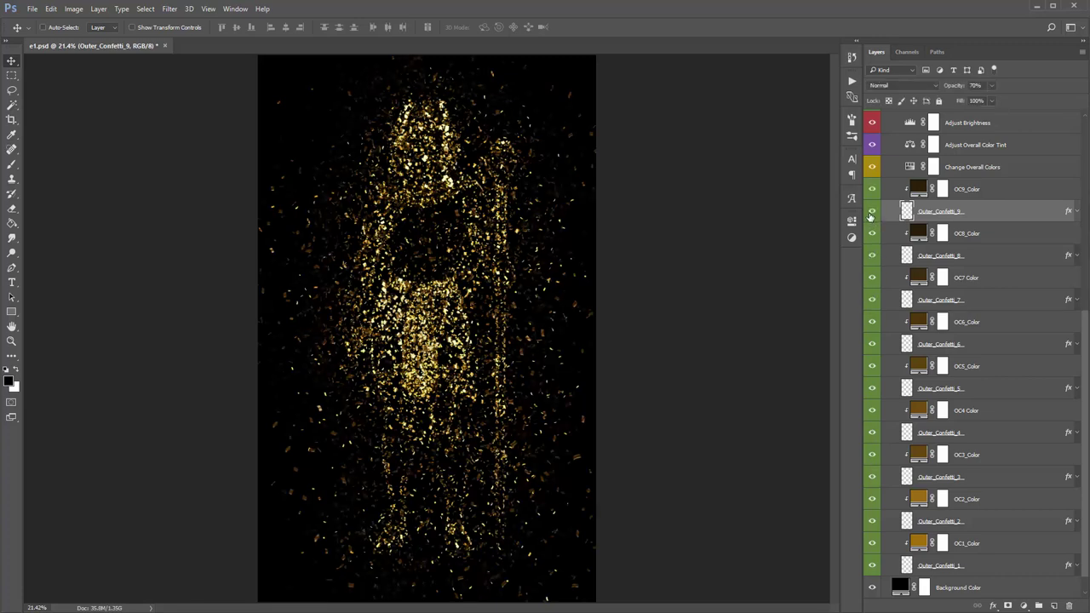
left_click_drag(872, 214, 871, 189)
scroll(894, 189, "up", 3)
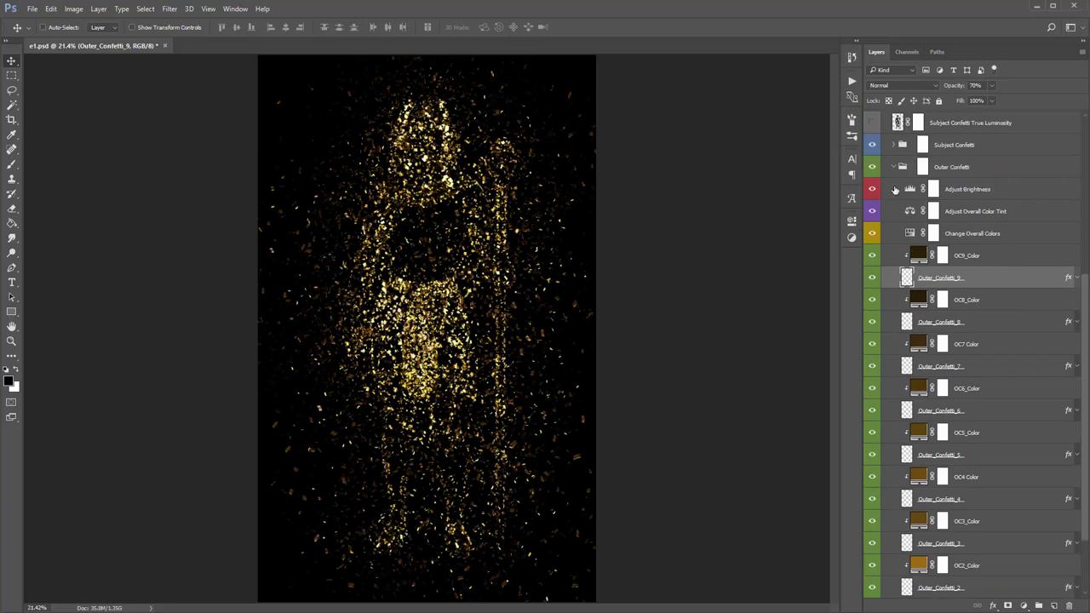
left_click(894, 167)
left_click(963, 374)
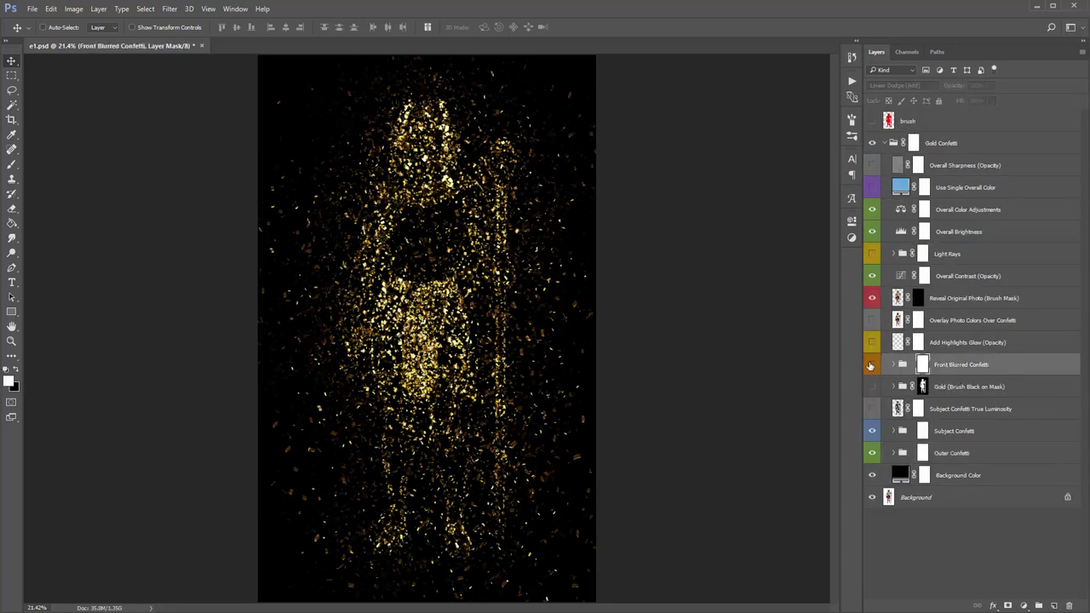
left_click(871, 365)
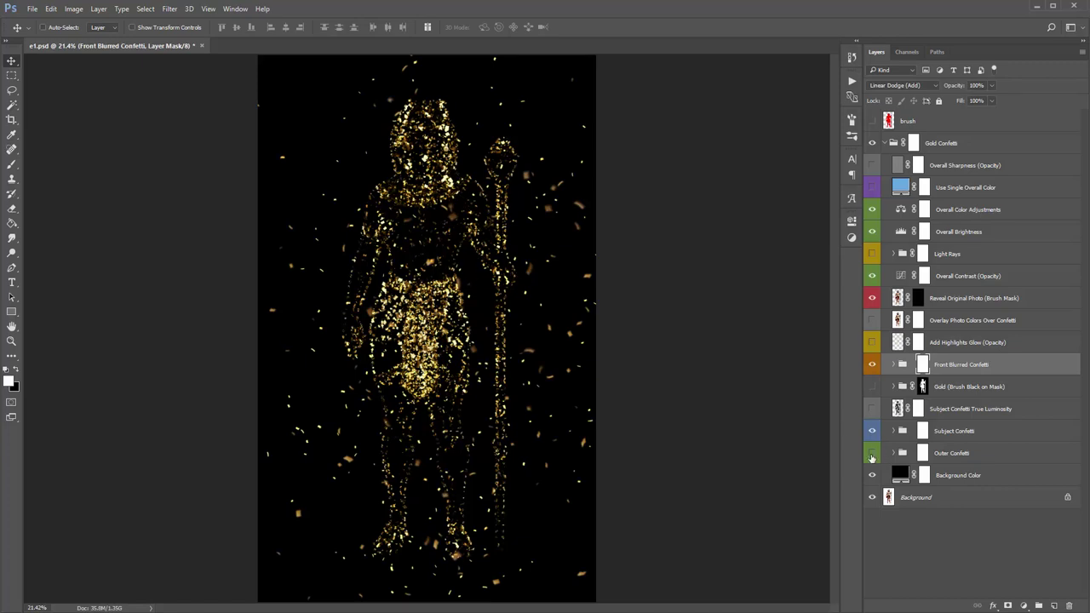
left_click(871, 456)
left_click(871, 365)
left_click(871, 364)
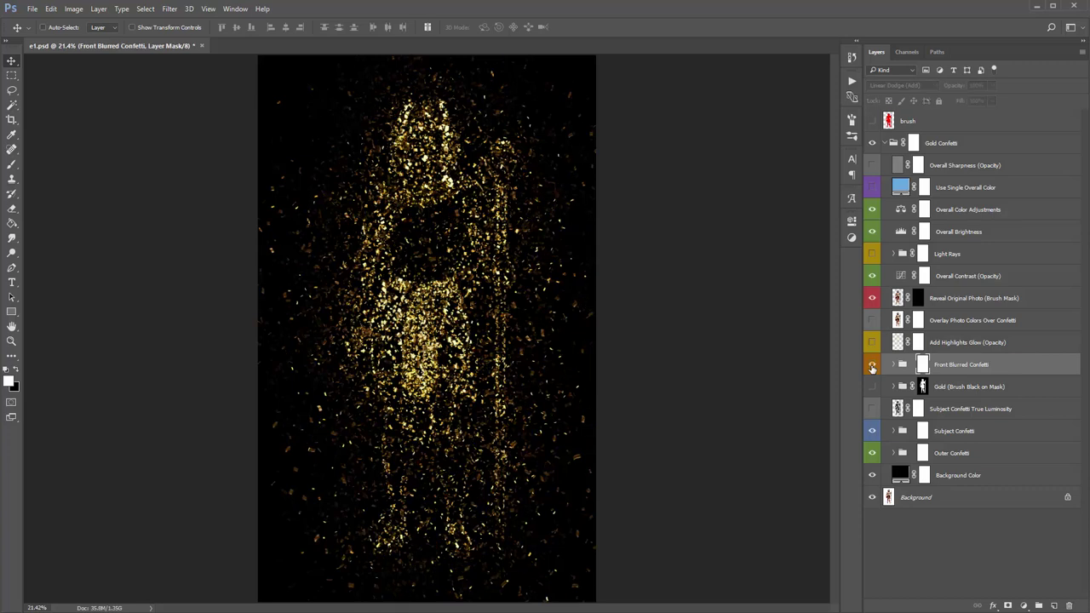
left_click(871, 365)
left_click(871, 365)
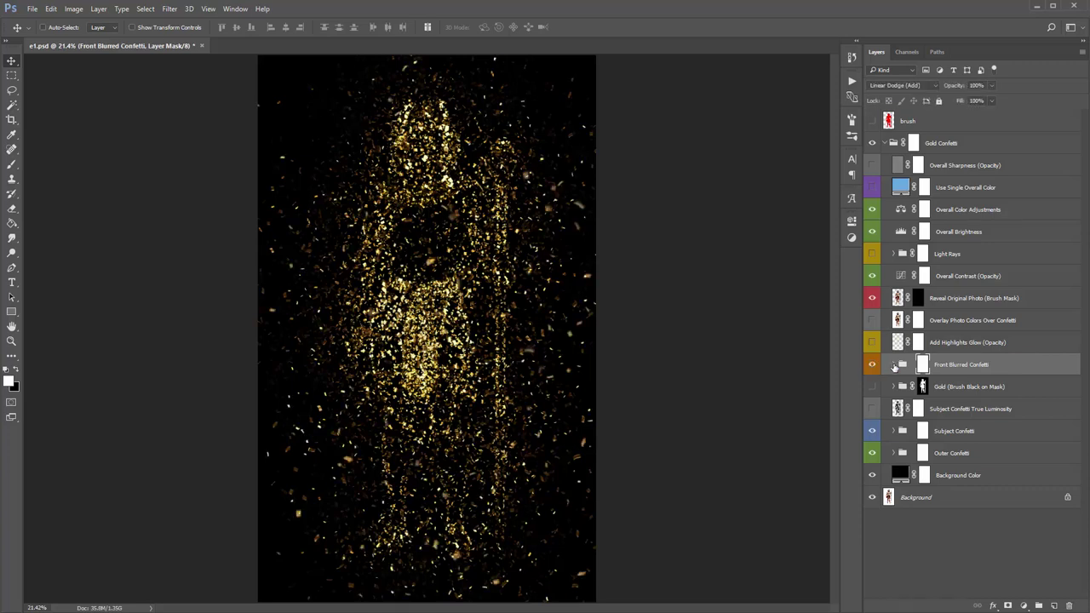
left_click(894, 364)
scroll(894, 368, "down", 3)
left_click(980, 323)
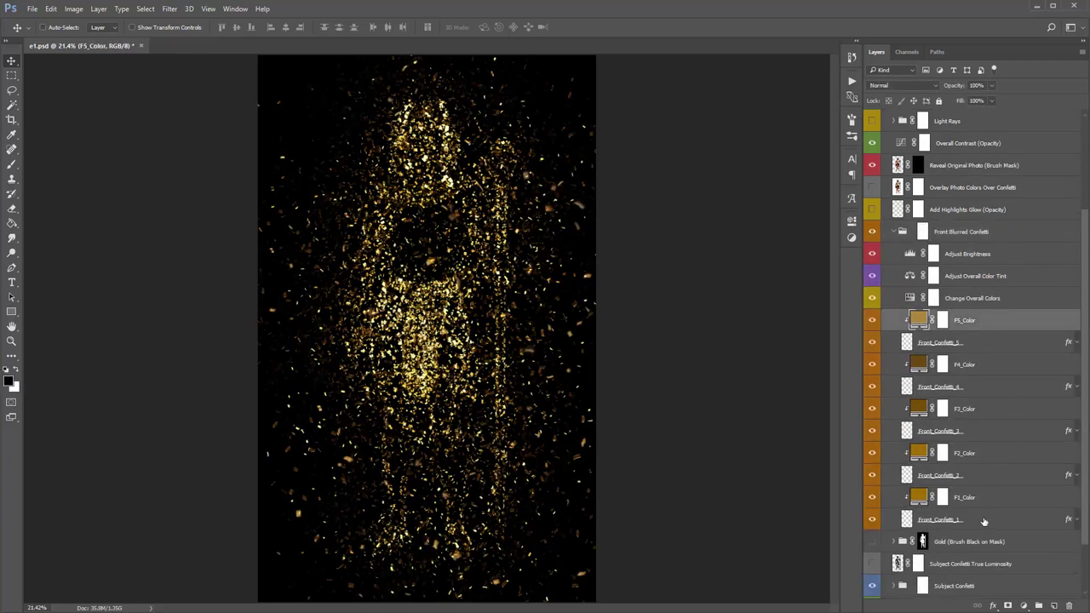
left_click(983, 522, "shift")
left_click(983, 520)
left_click(983, 475, "ctrl")
left_click(981, 431, "ctrl")
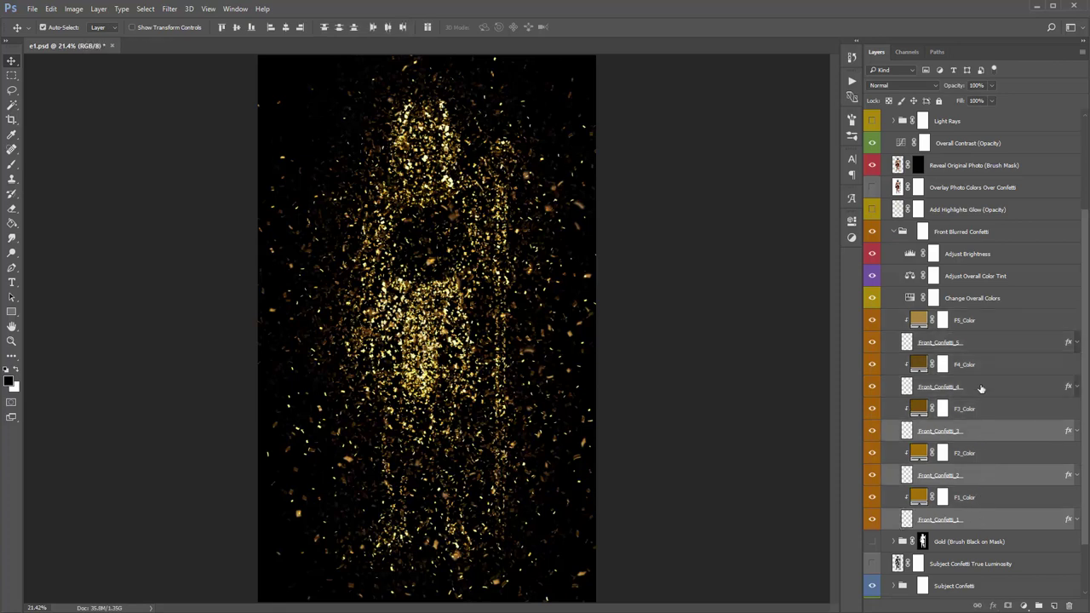
left_click(979, 388, "ctrl")
left_click(977, 342, "ctrl")
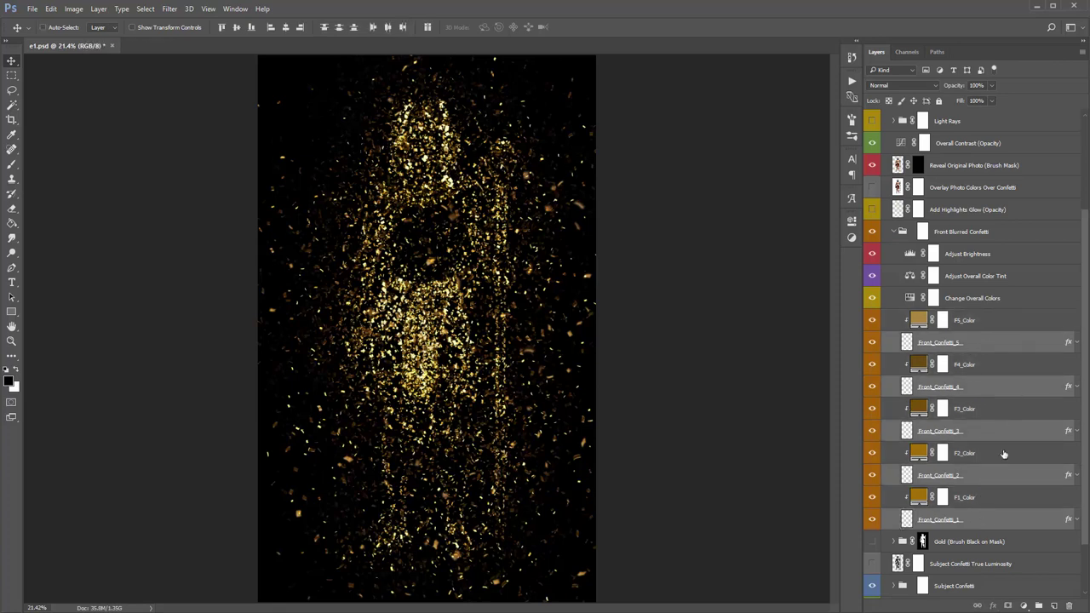
left_click(920, 235)
Collapse Front Blurred Confetti and turn on the Gold (Brush Black on Mask) group.
left_click(894, 231)
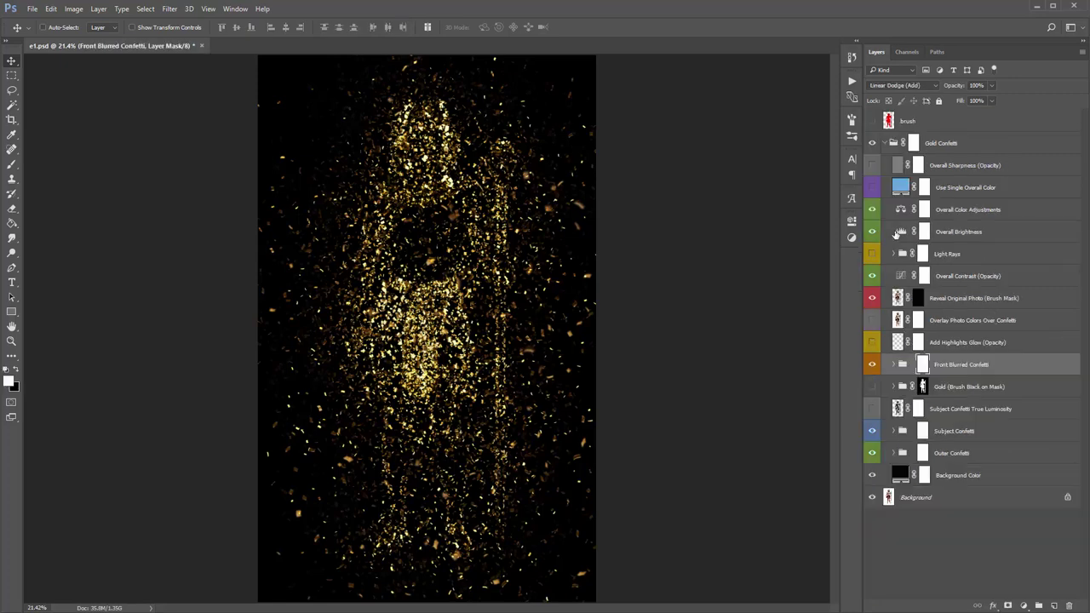
left_click(962, 409)
left_click(969, 386)
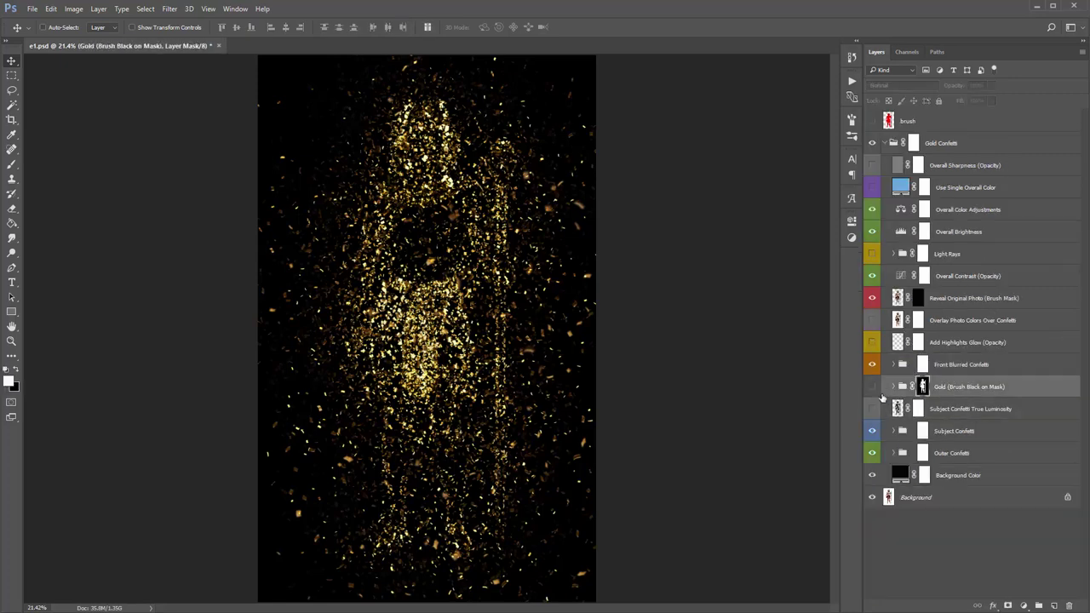
left_click(870, 388)
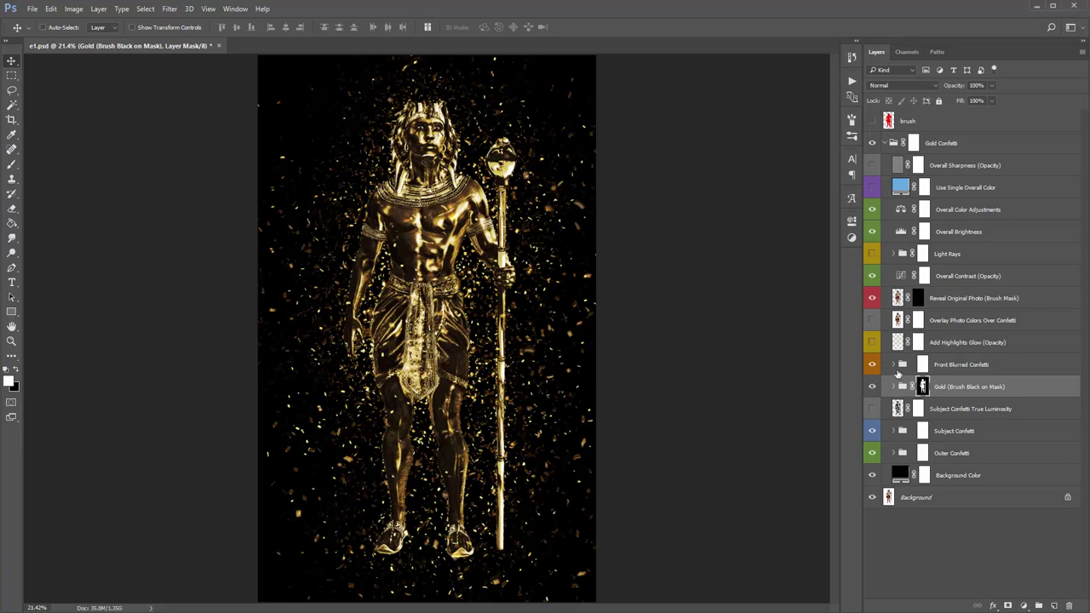
Drag Subject Confetti above the Gold group, undo the move, and retarget its mask.
left_click(959, 432)
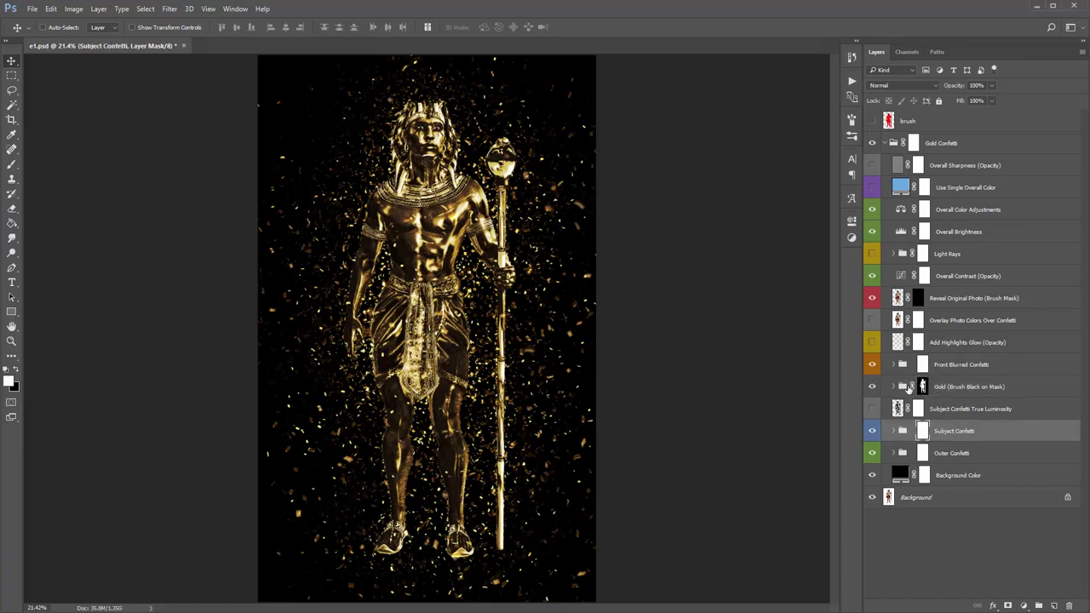
left_click(963, 397)
left_click(970, 433)
left_click_drag(947, 434, 959, 379)
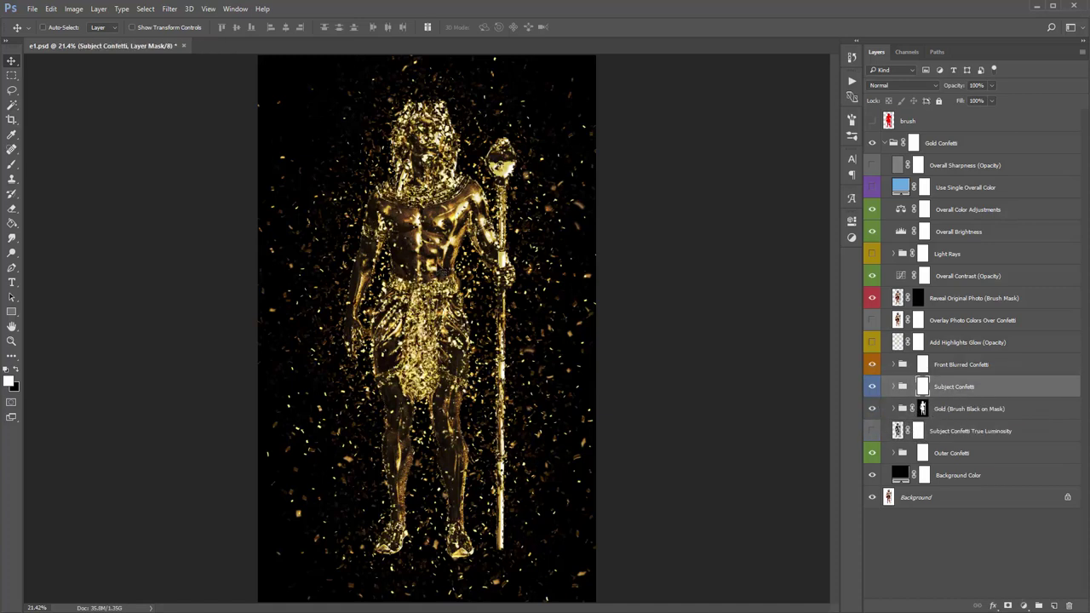
key("ctrl+z")
key("ctrl+z")
key("ctrl+z")
key("ctrl+z")
key("ctrl+z")
key("ctrl+z")
left_click(901, 387)
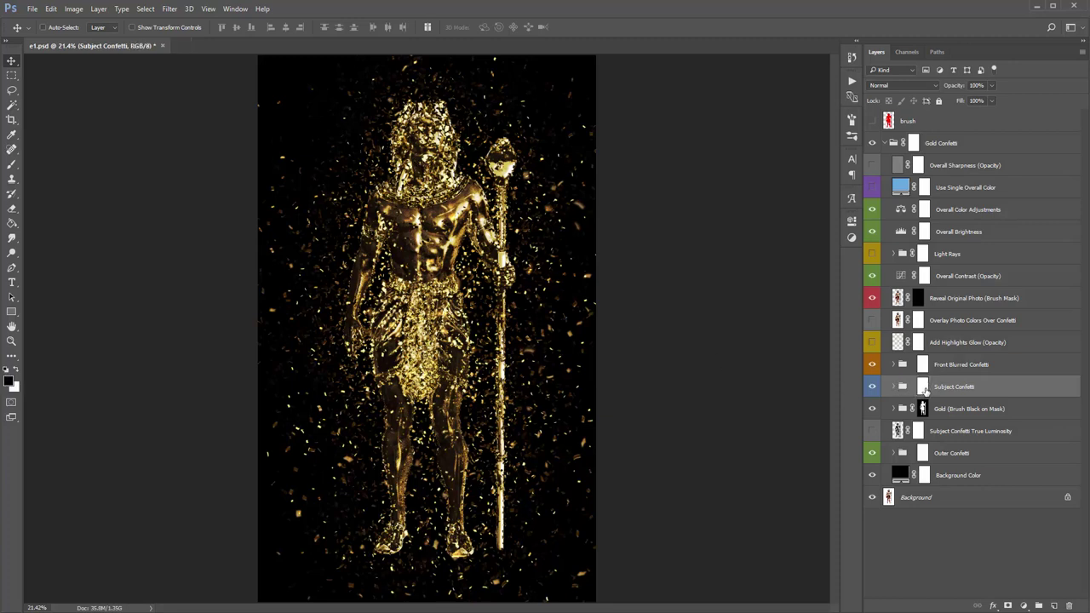
left_click(924, 390)
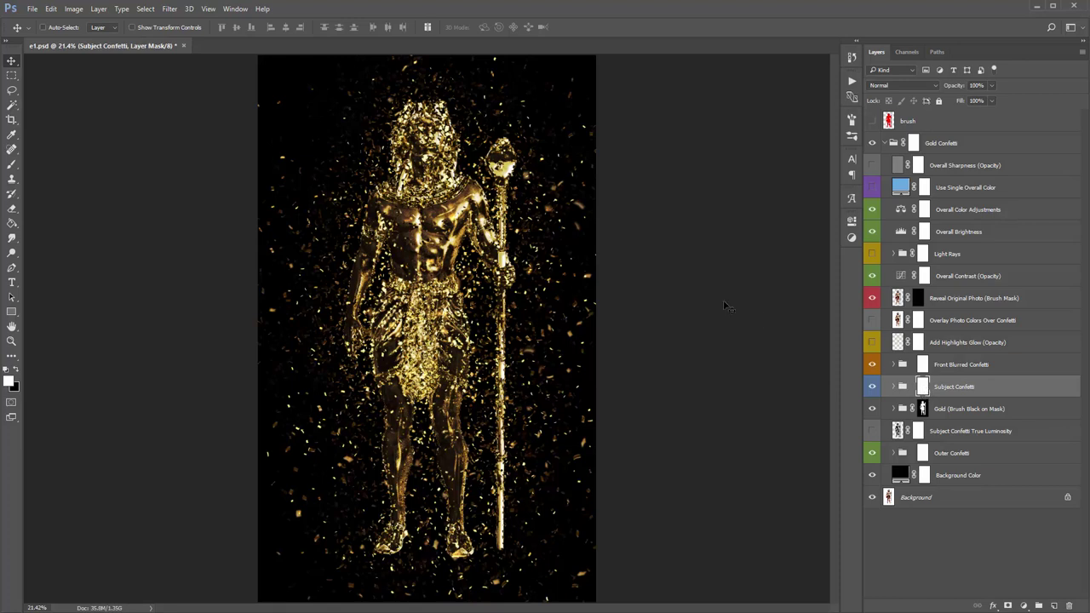
Paint black on the Subject Confetti mask to clear confetti from the pharaoh's head and face.
key("b")
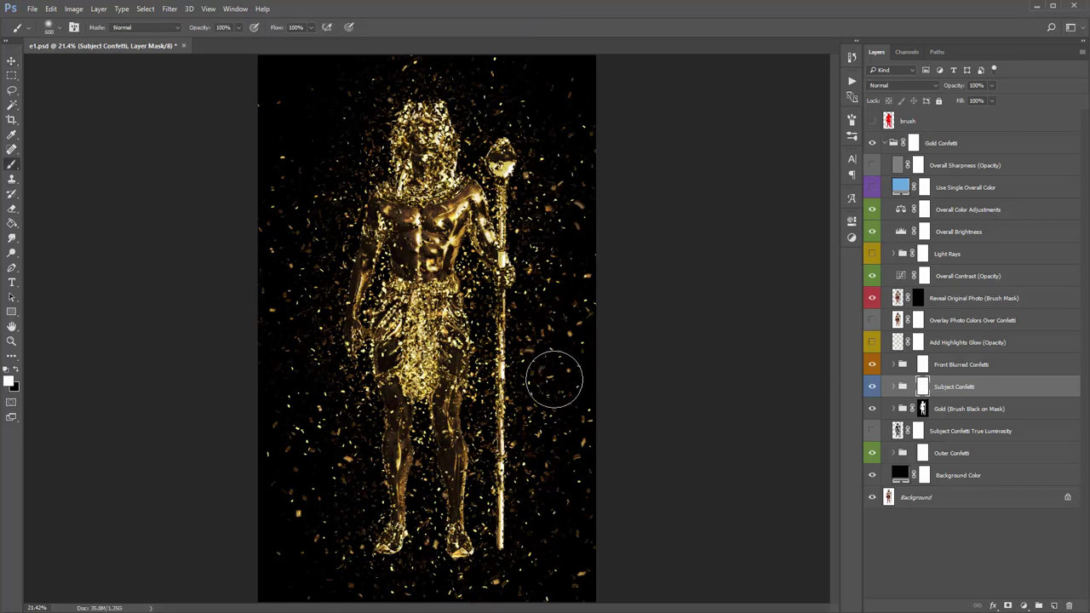
key("x")
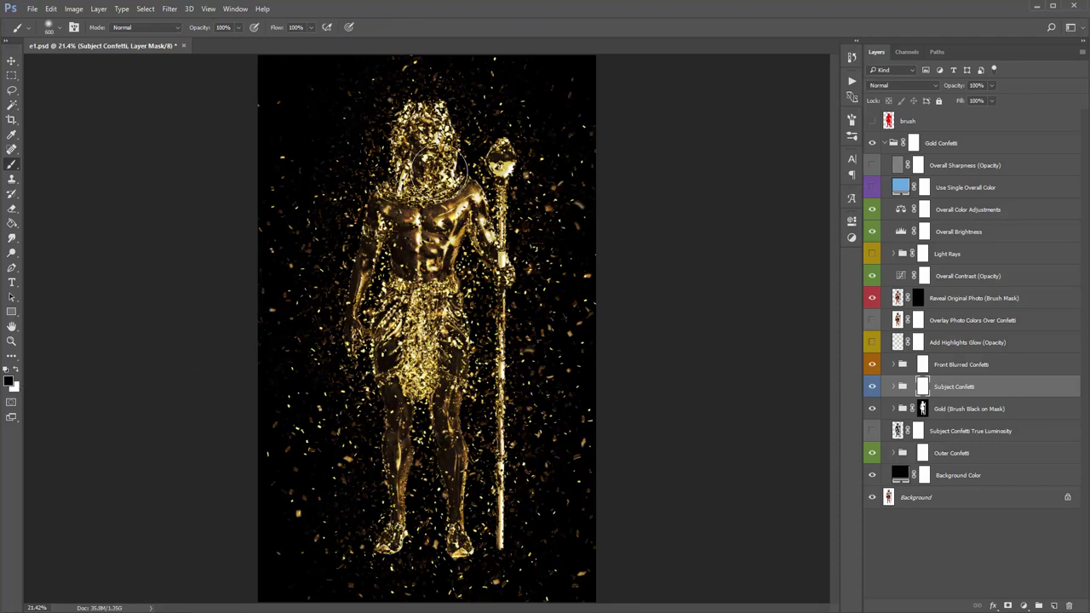
left_click_drag(447, 170, 452, 197)
mouse_move(417, 123)
left_mouse_down()
mouse_move(444, 139)
mouse_move(417, 167)
mouse_move(384, 181)
mouse_move(419, 108)
mouse_move(398, 168)
mouse_move(393, 145)
mouse_move(339, 160)
left_mouse_up()
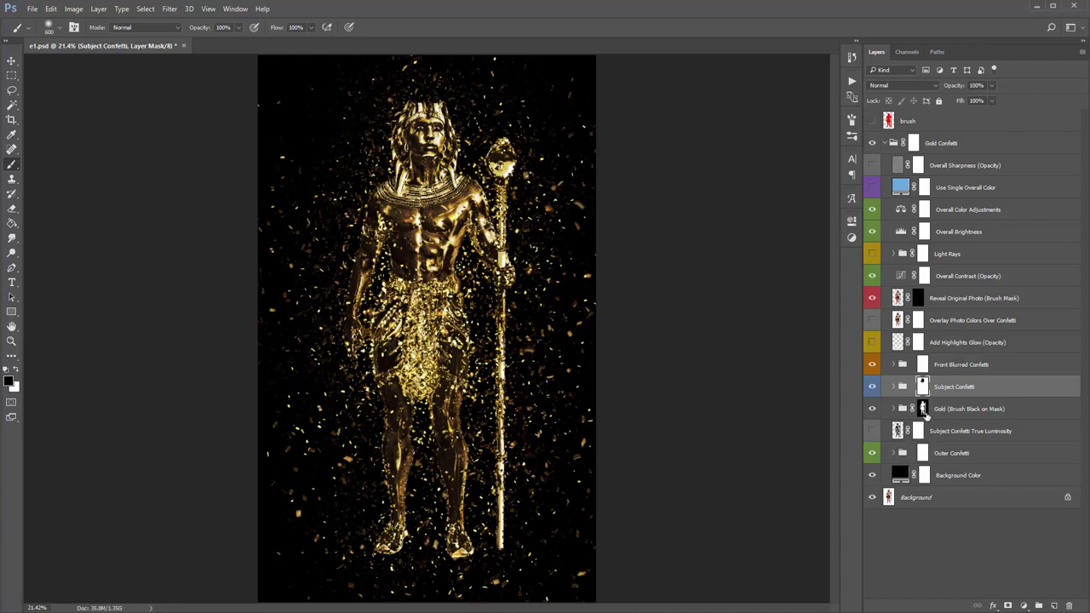
Paint black on the Gold mask so the left lower leg dissolves into confetti.
left_click(923, 410)
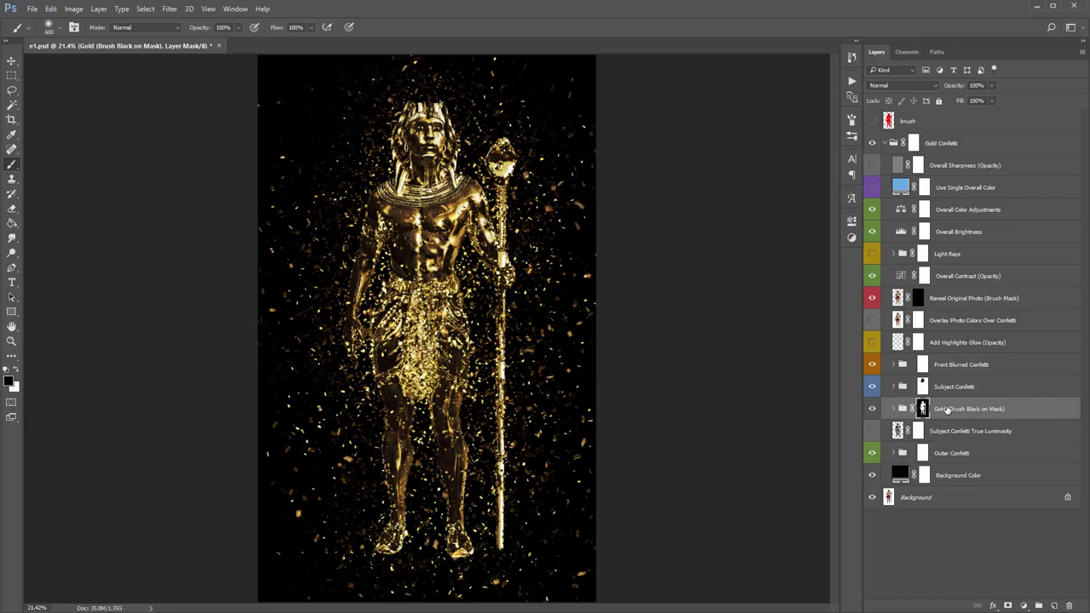
mouse_move(389, 536)
left_mouse_down()
mouse_move(378, 499)
mouse_move(390, 438)
mouse_move(346, 247)
left_mouse_up()
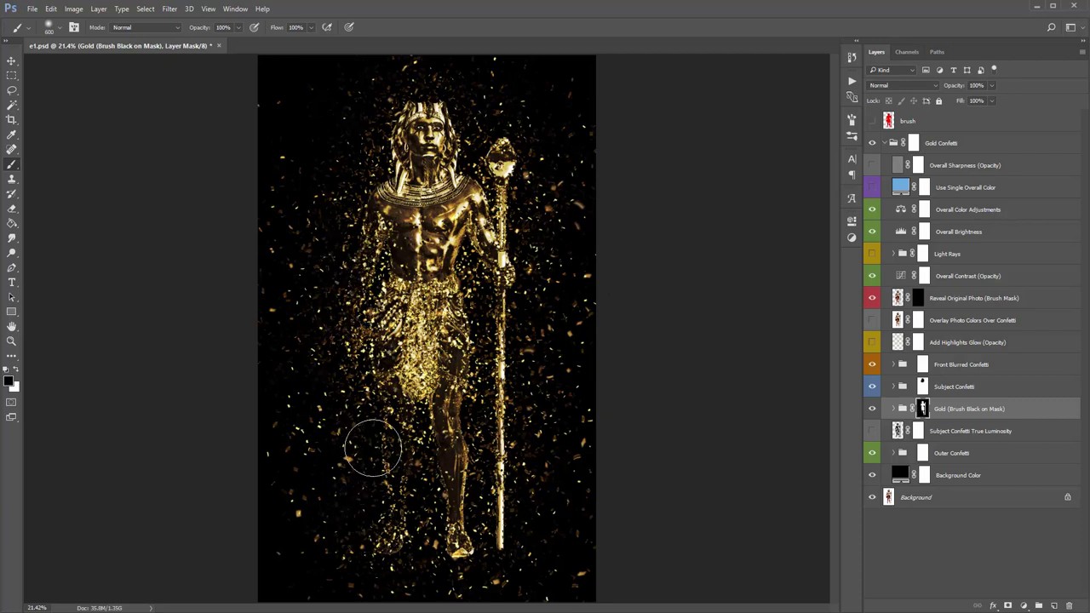
key("v")
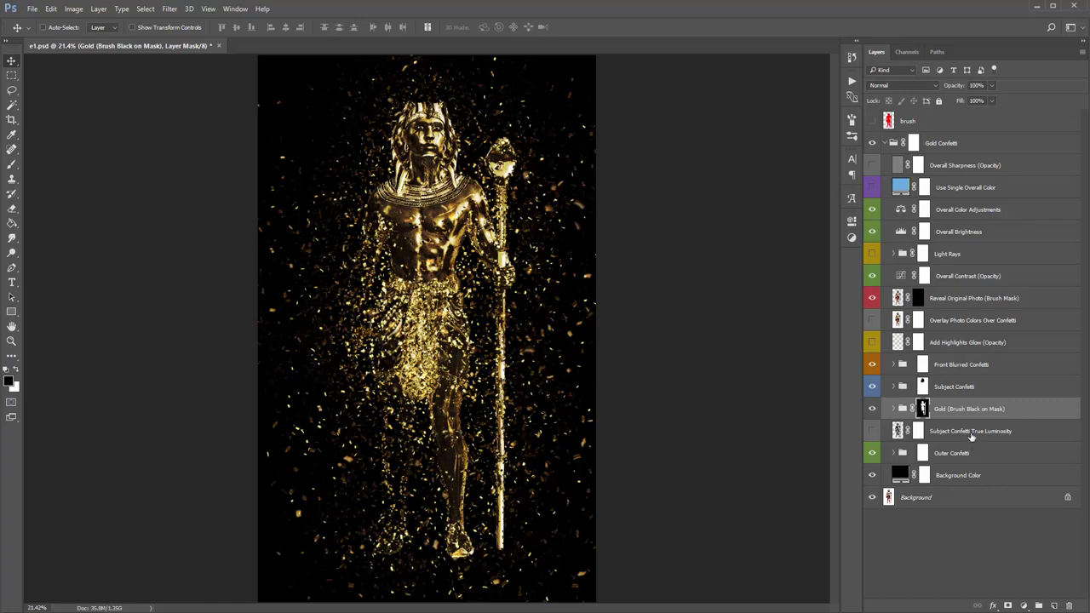
left_click(899, 434)
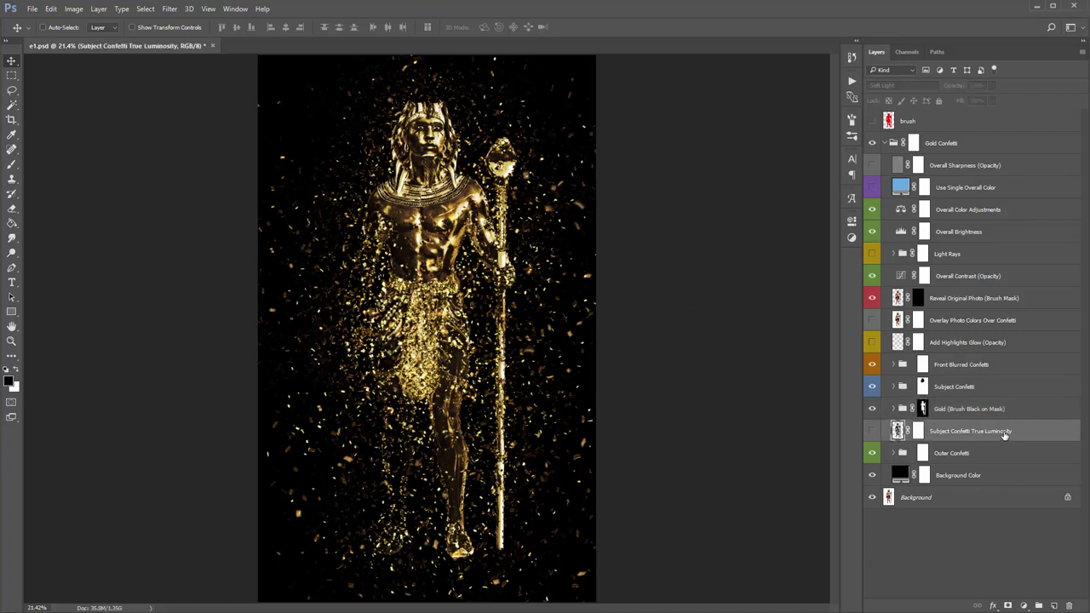
left_click(871, 409)
left_click(872, 432)
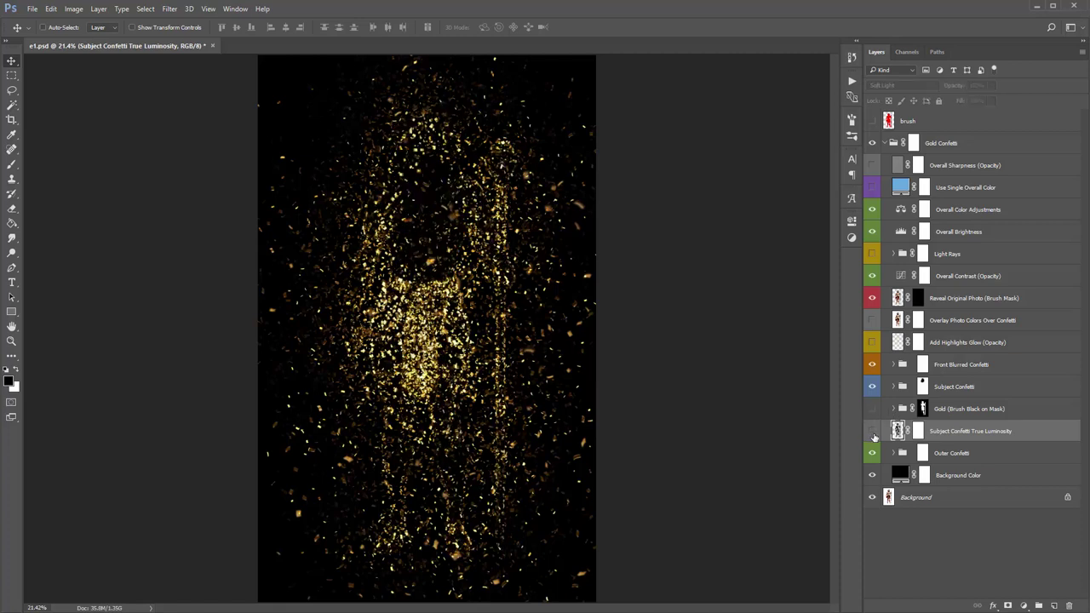
left_click(872, 432)
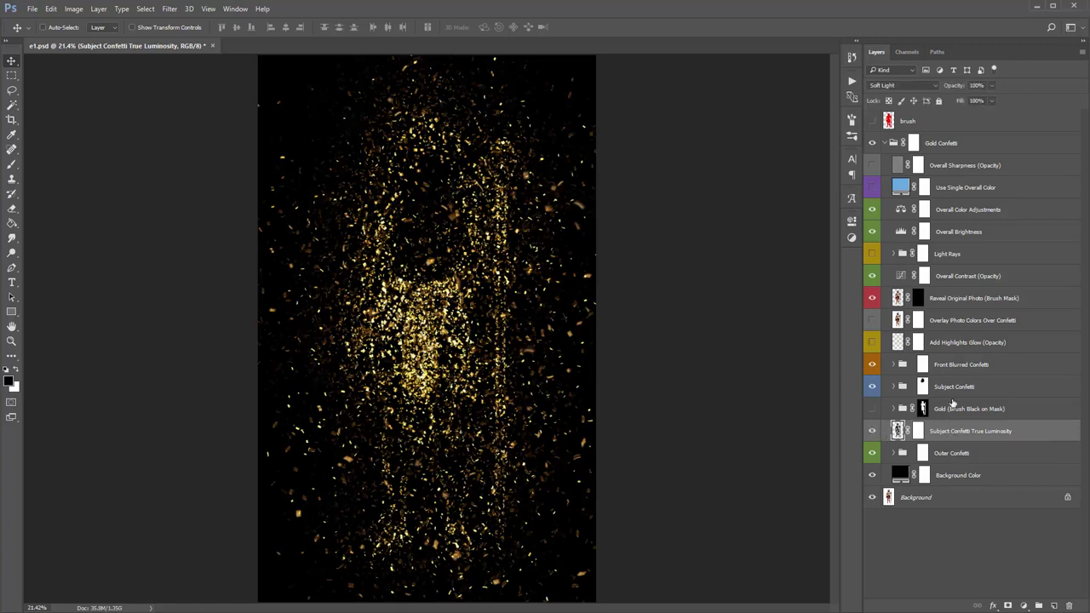
left_click_drag(951, 388, 1005, 441)
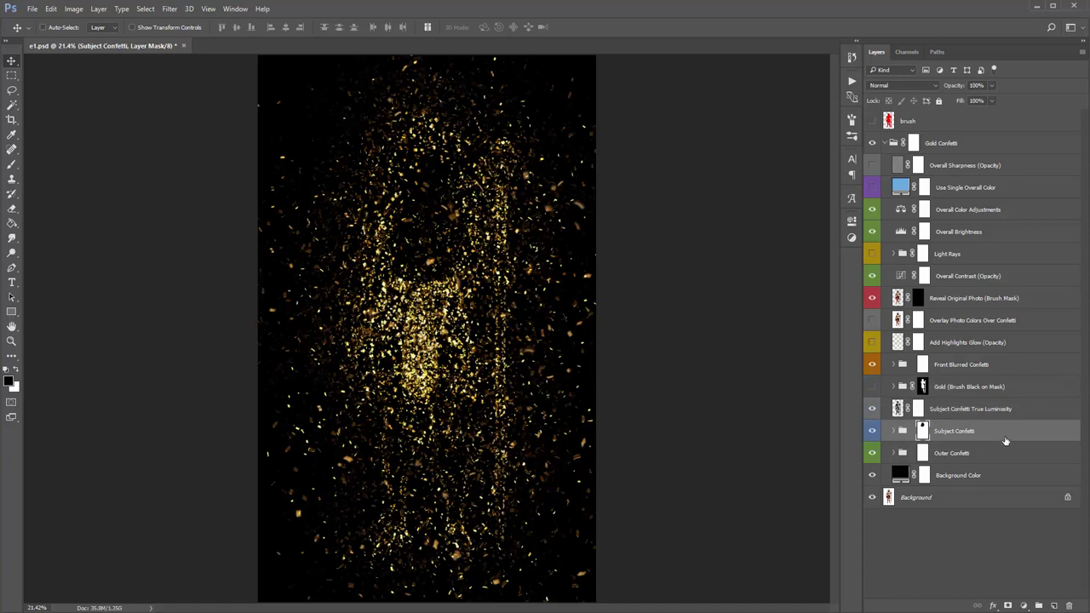
left_click(872, 409)
left_click(872, 409)
key("ctrl+z")
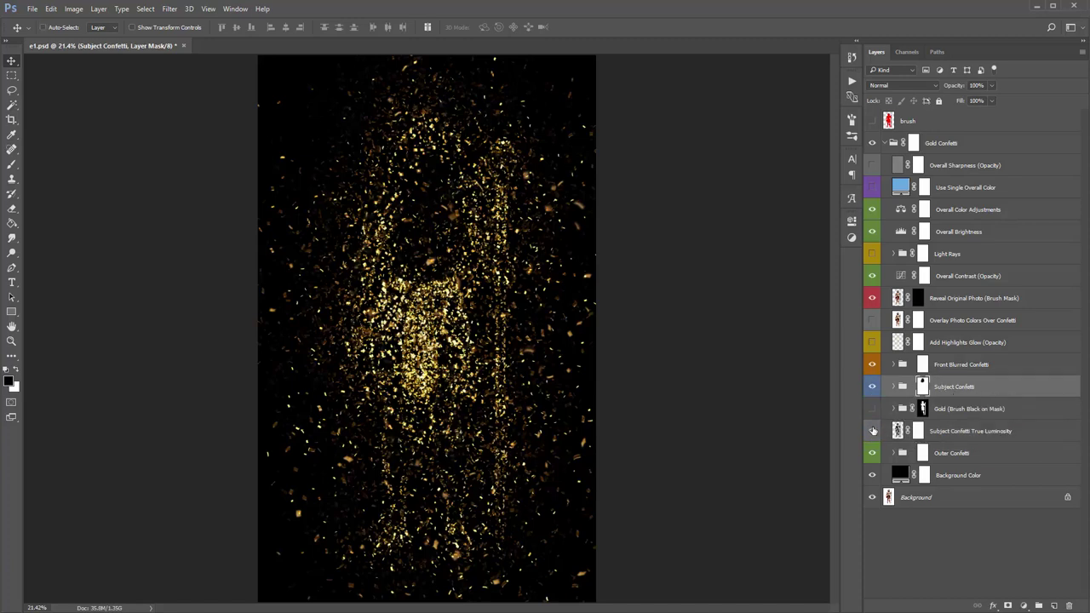
left_click(872, 409)
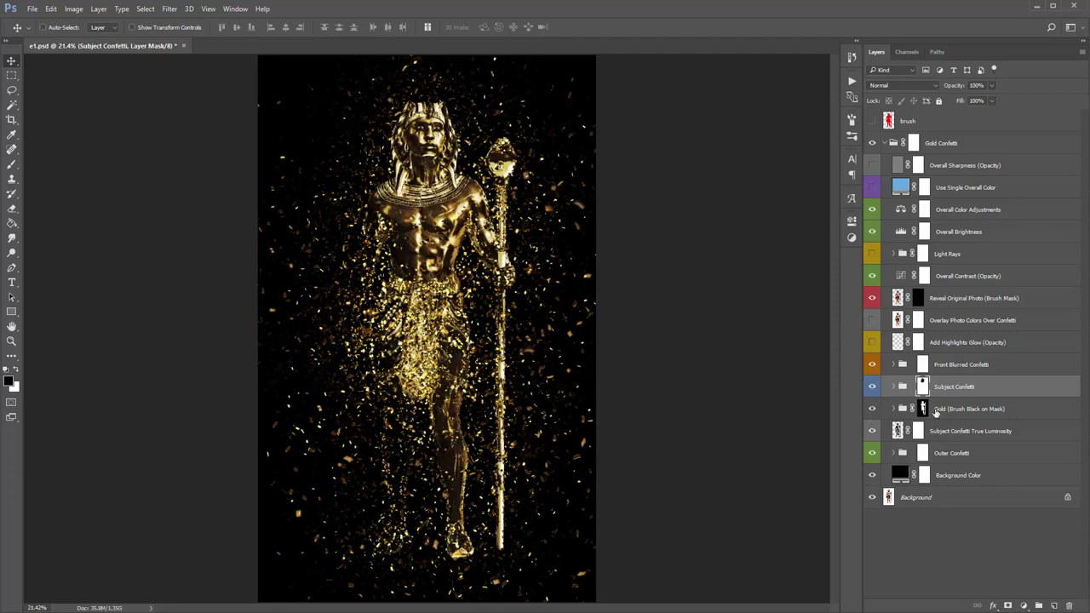
left_click(872, 409)
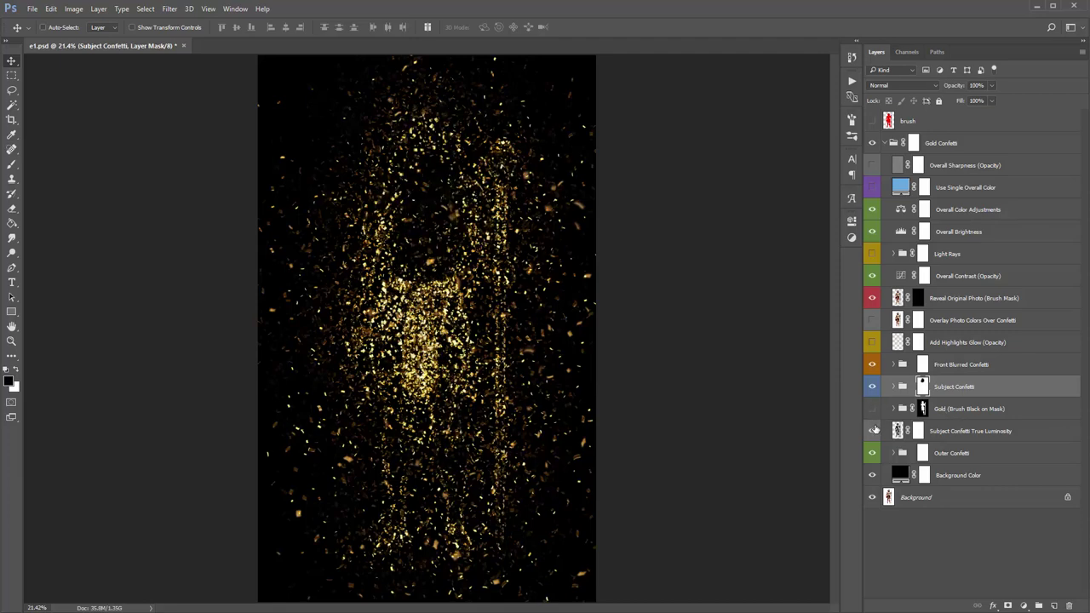
left_click(872, 411)
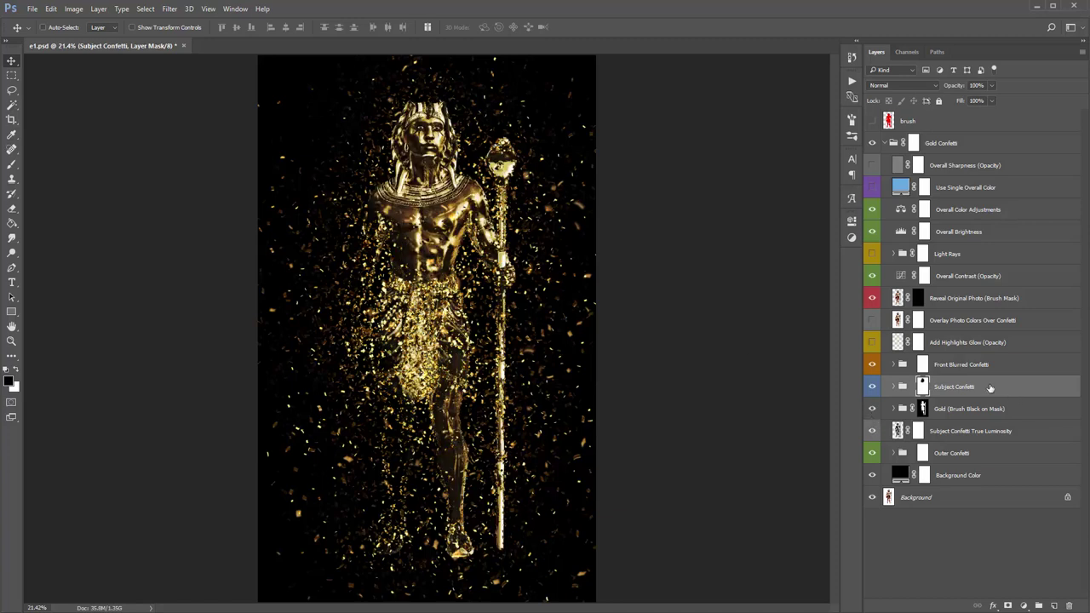
left_click(979, 408)
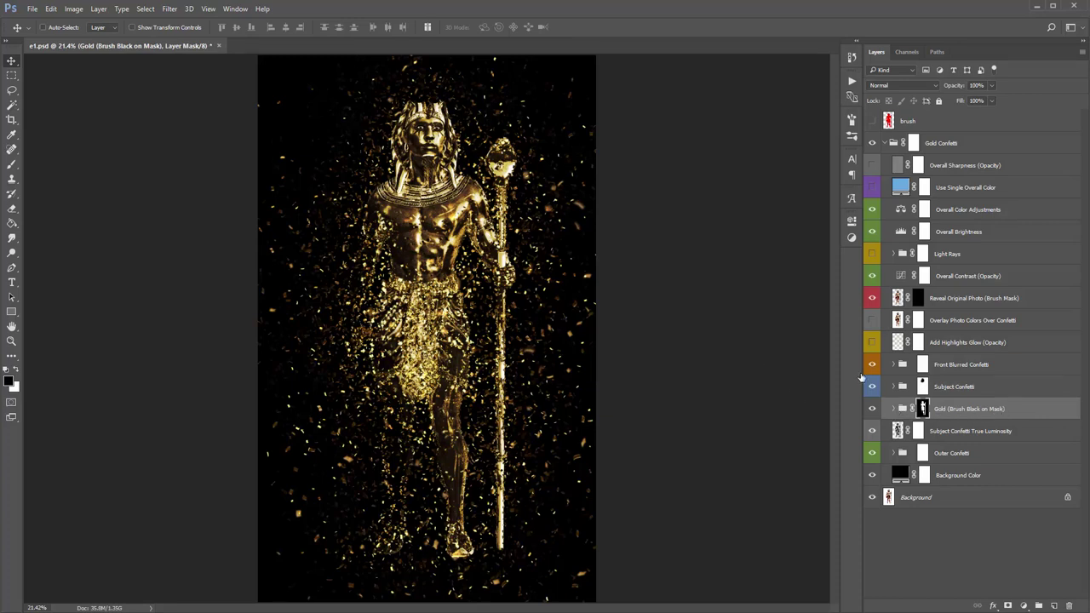
Expand the Gold group, hide Subject Confetti, and toggle the Gold mask to compare before leaving it disabled.
left_click(894, 409)
scroll(924, 354, "down", 1)
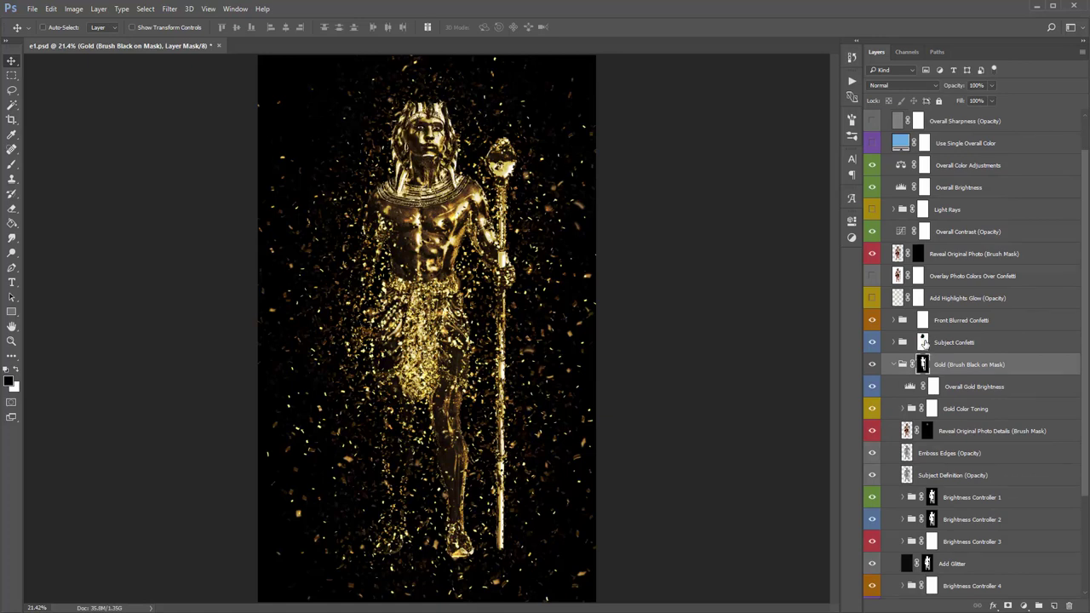
left_click(922, 365, "shift")
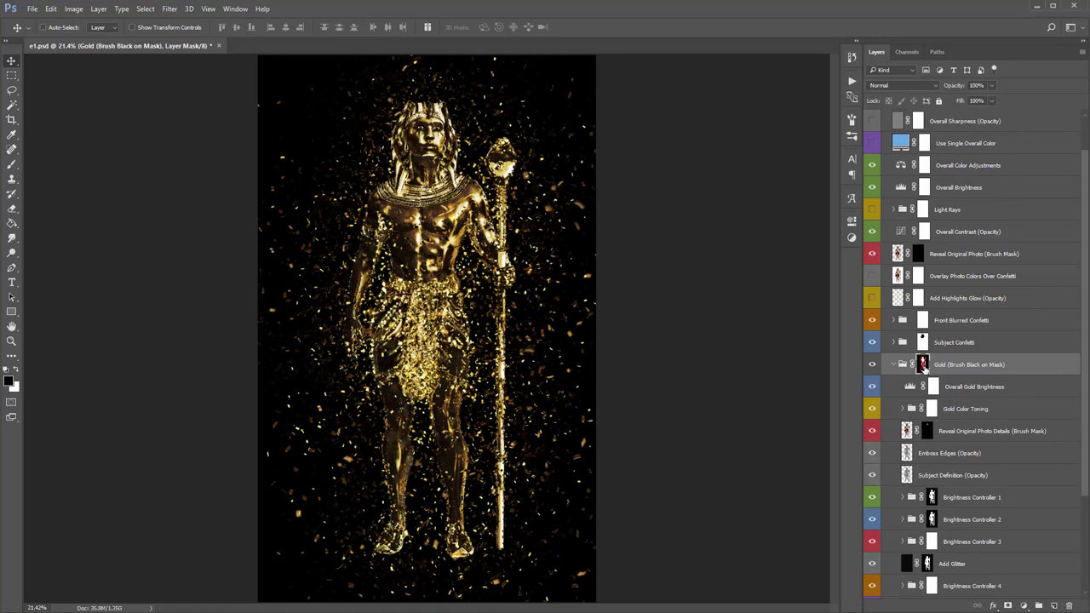
left_click(872, 343)
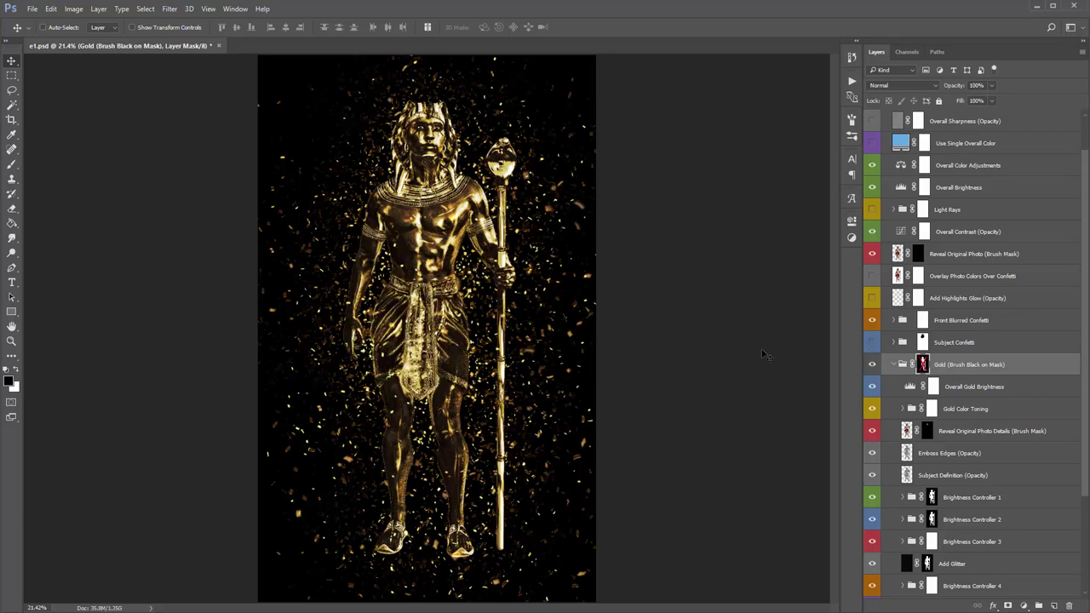
left_click(923, 364, "shift")
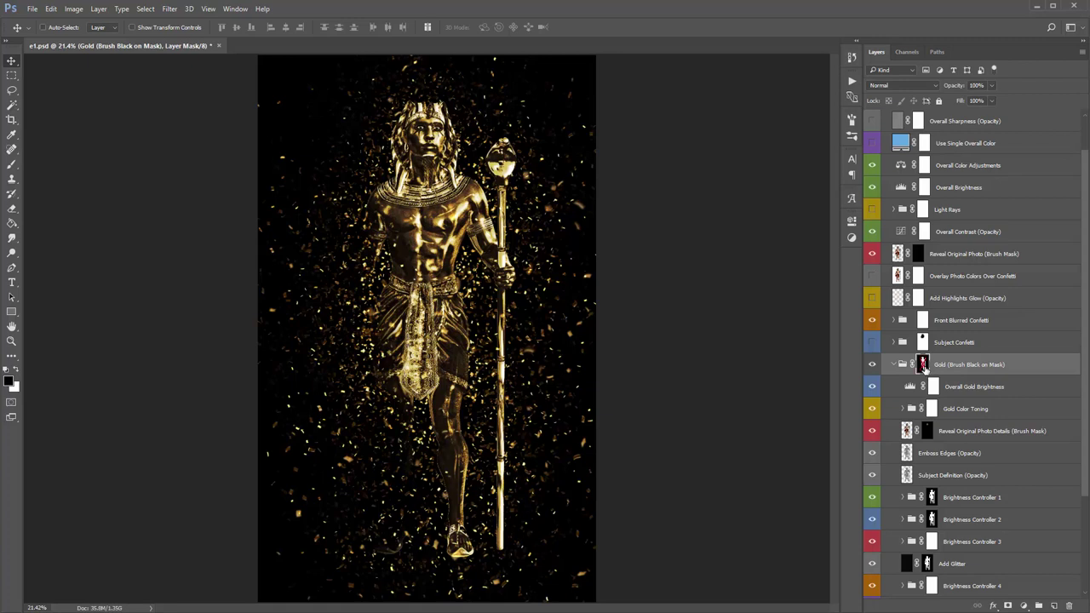
left_click(923, 365, "shift")
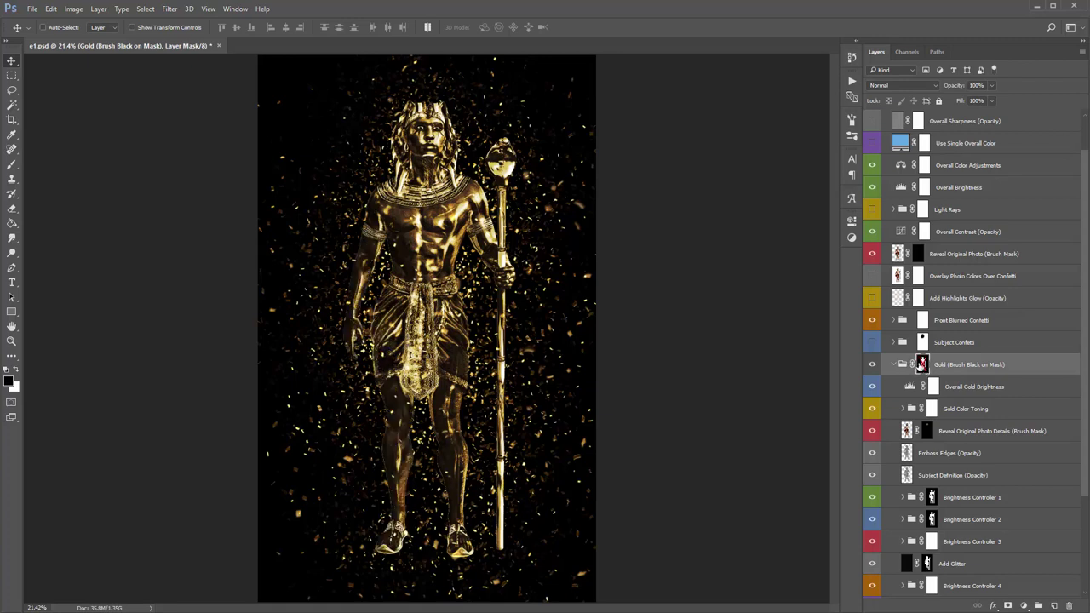
left_click(923, 365, "shift")
left_click(923, 365, "shift")
Review the gold adjustment layers down to Shadow Brightness, ending with Overall Gold Brightness selected.
scroll(1003, 345, "down", 3)
scroll(997, 340, "down", 2)
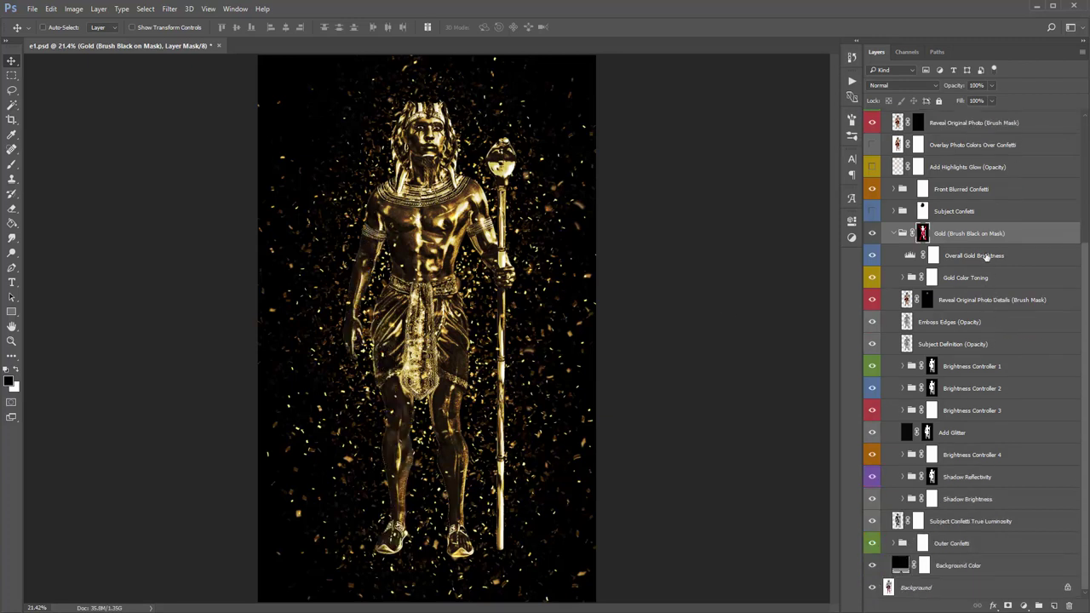
left_click(986, 255)
left_click(980, 239)
left_click(981, 257)
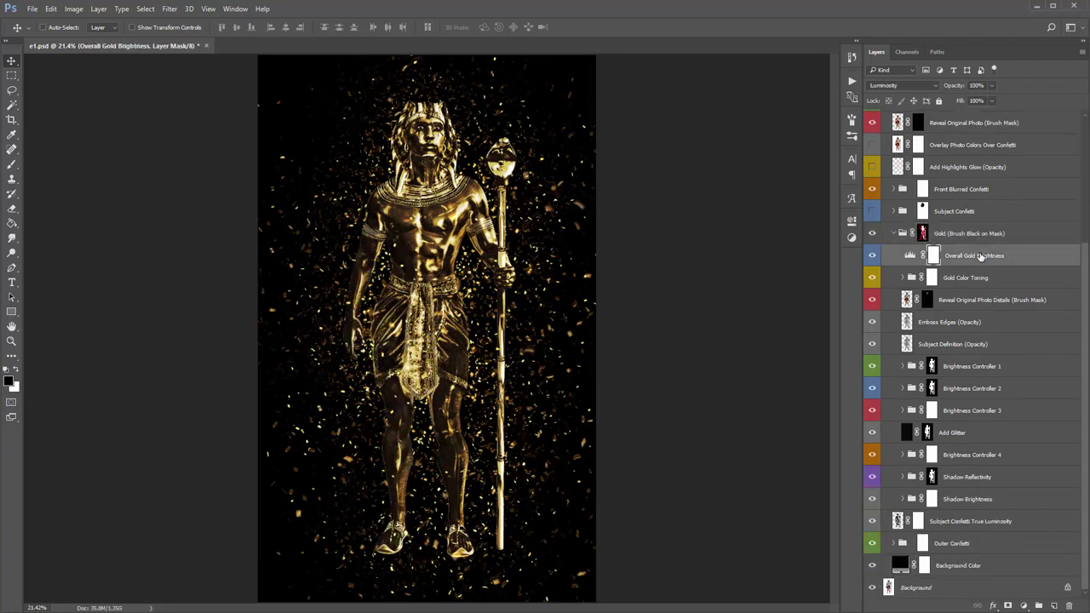
left_click(1003, 501, "shift")
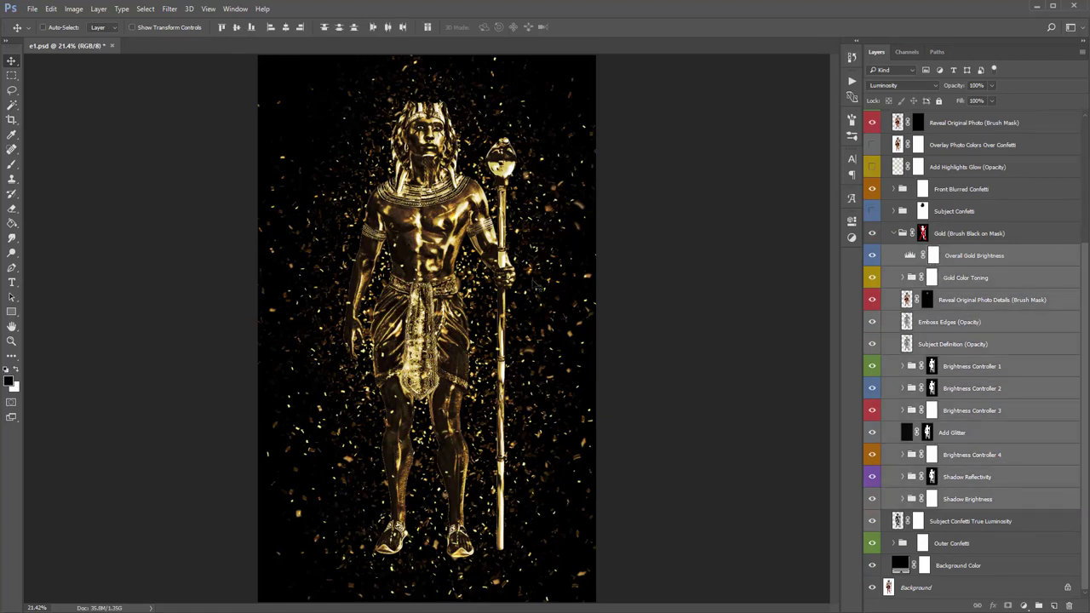
left_click(973, 263)
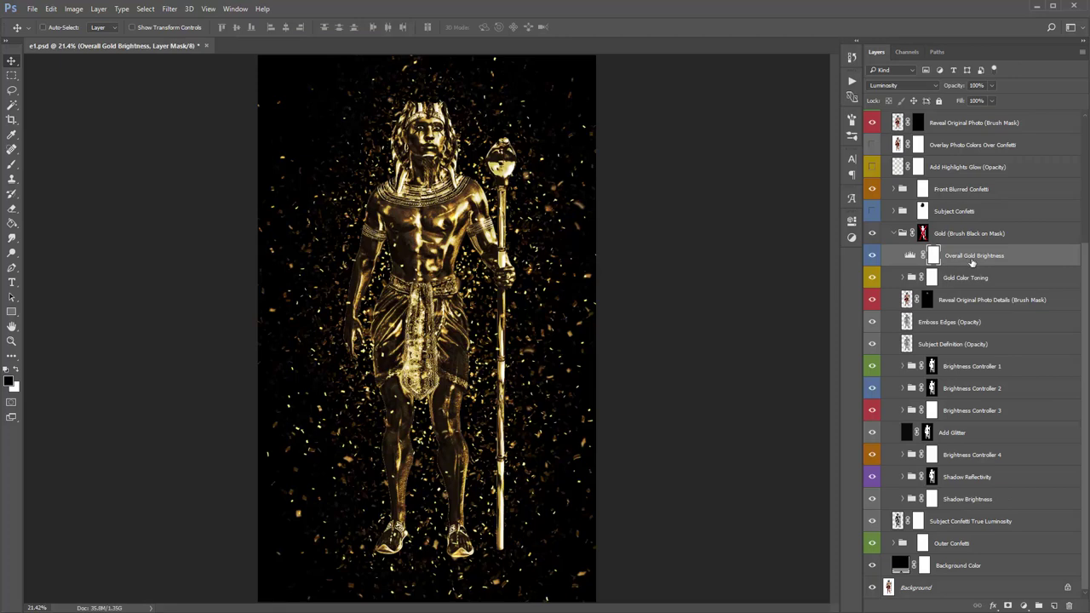
double_click(910, 255)
left_click_drag(738, 340, 773, 338)
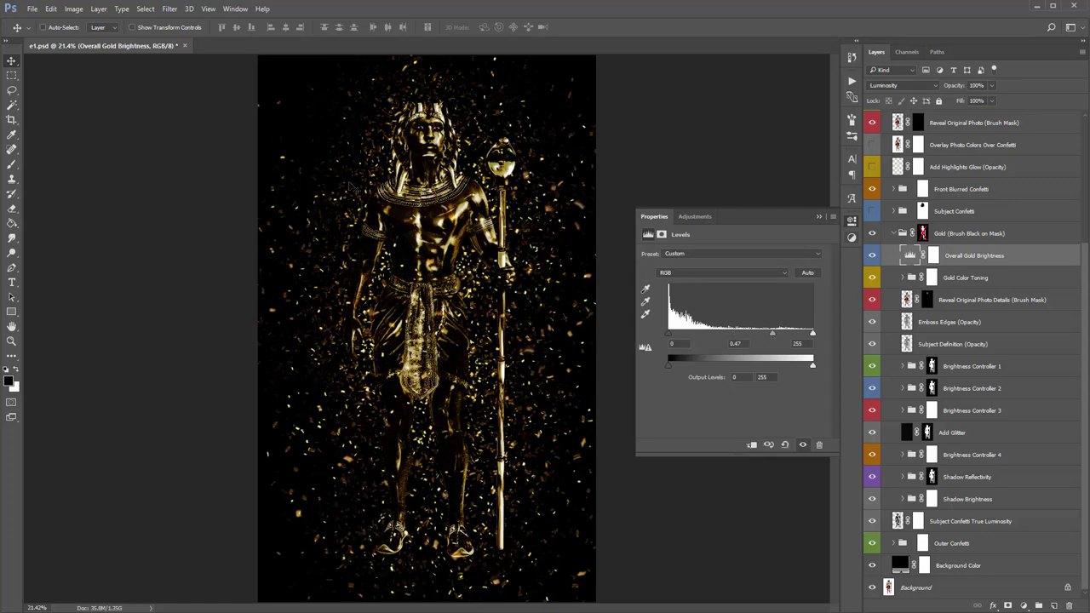
key("ctrl+z")
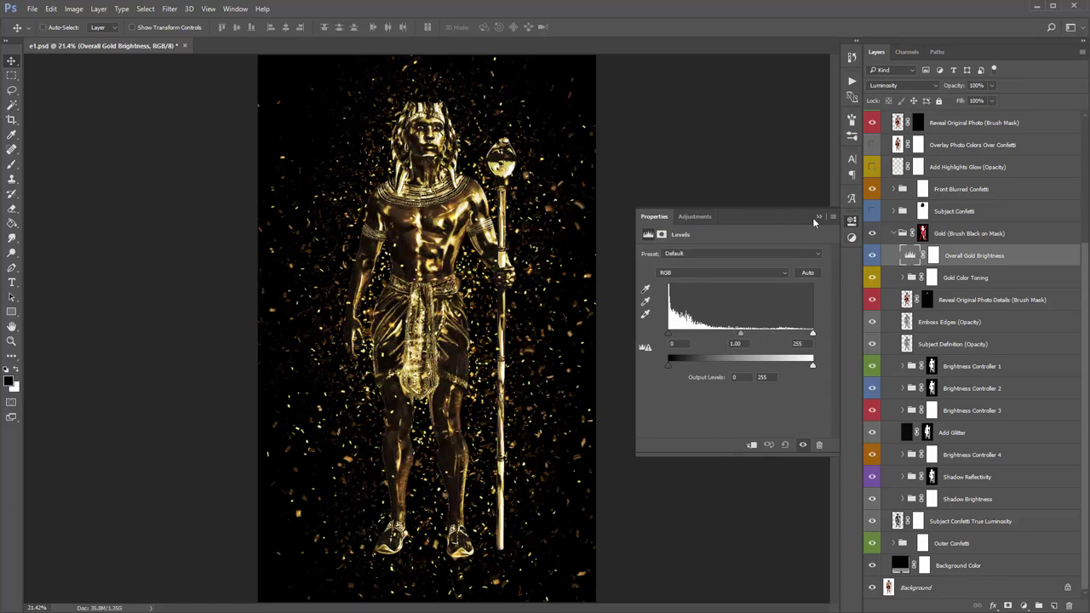
left_click(818, 220)
left_click(988, 279)
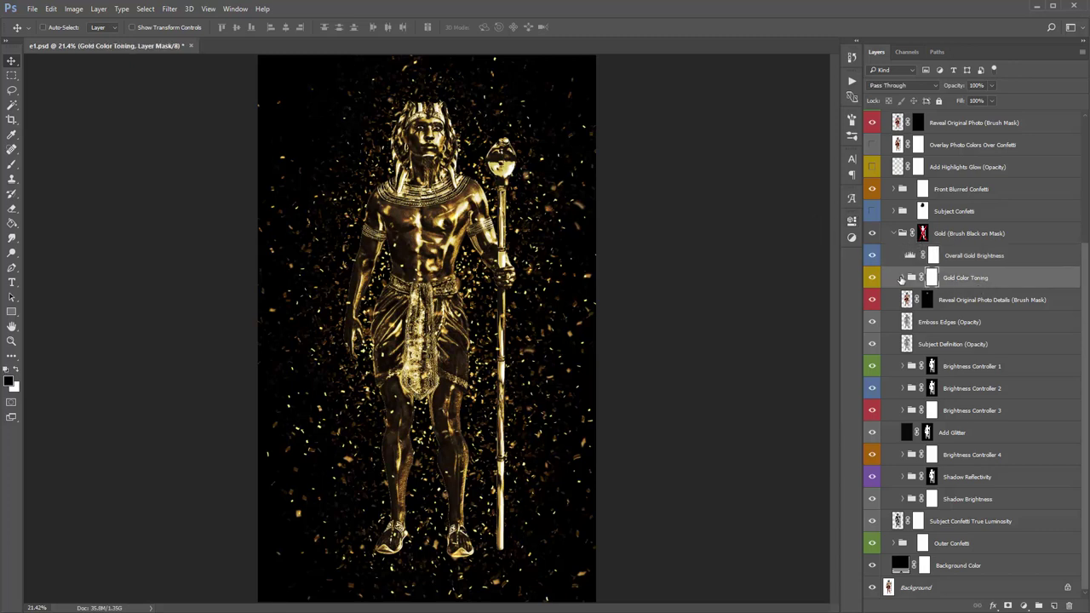
left_click(902, 279)
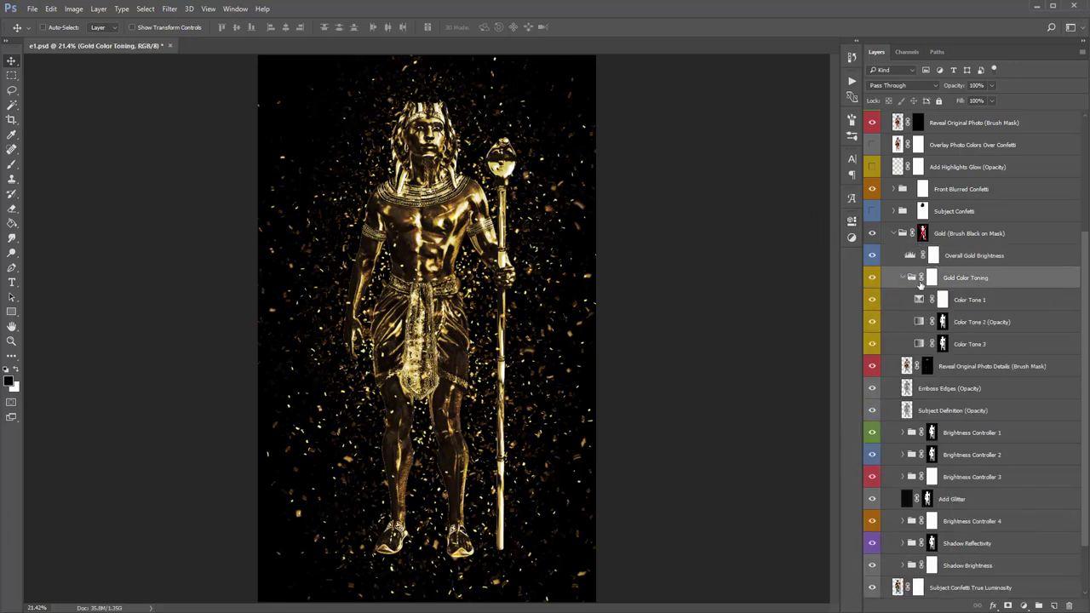
left_click(977, 330)
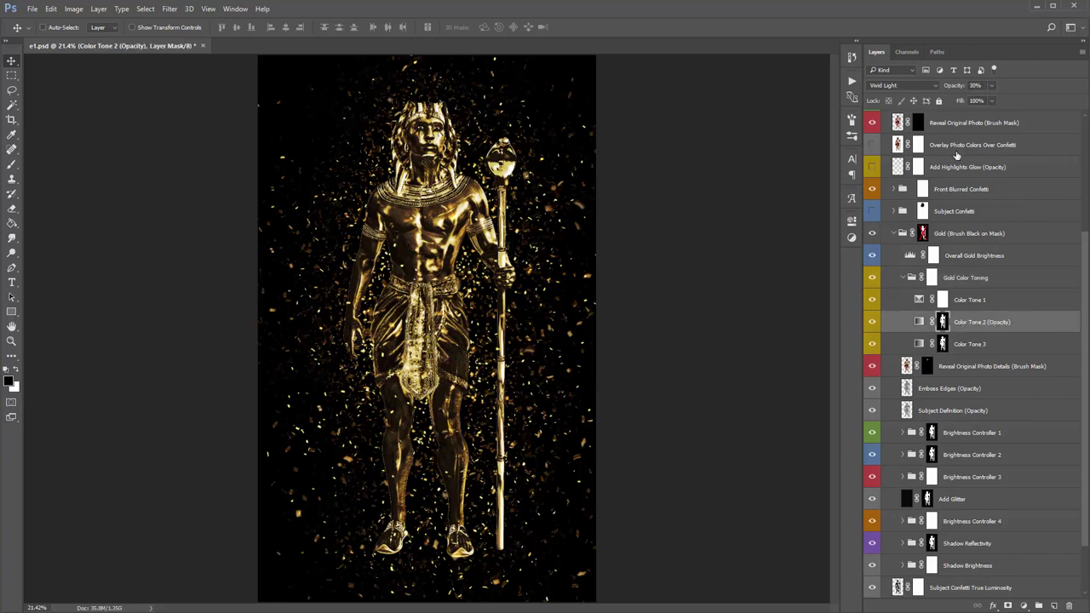
left_click_drag(949, 88, 376, 135)
left_click(903, 280)
left_click(974, 303)
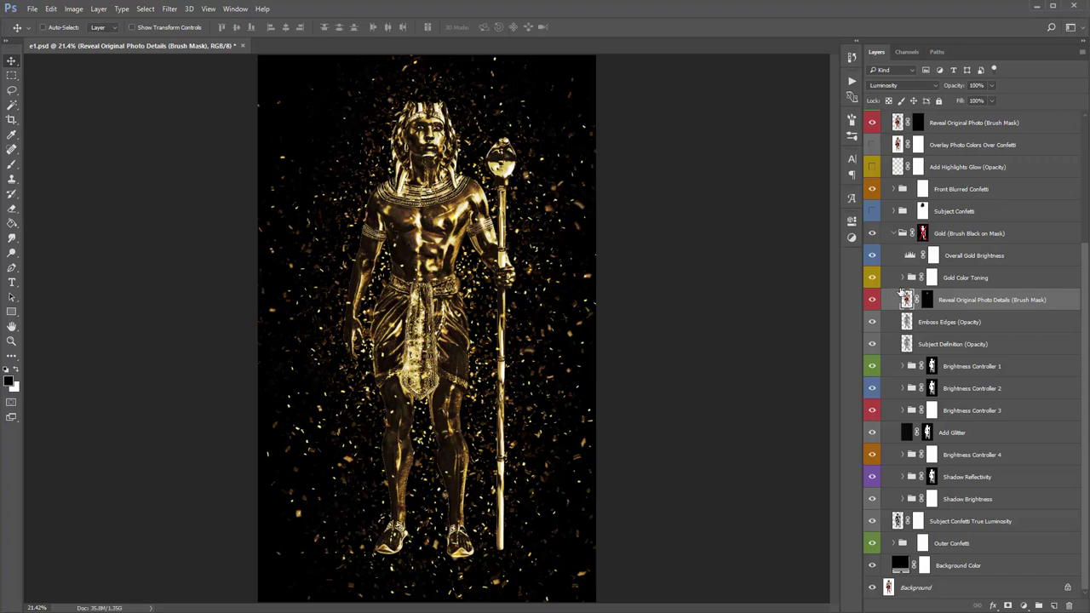
Toggle the Emboss Edges layer off and on to compare its effect, then select Subject Definition.
left_click(981, 328)
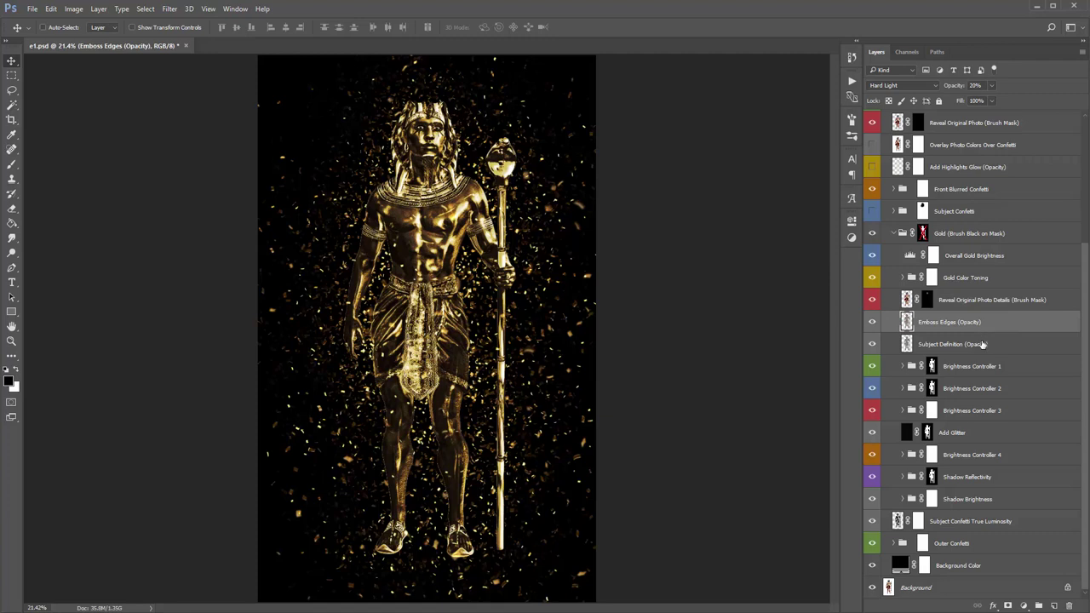
left_click(982, 343, "shift")
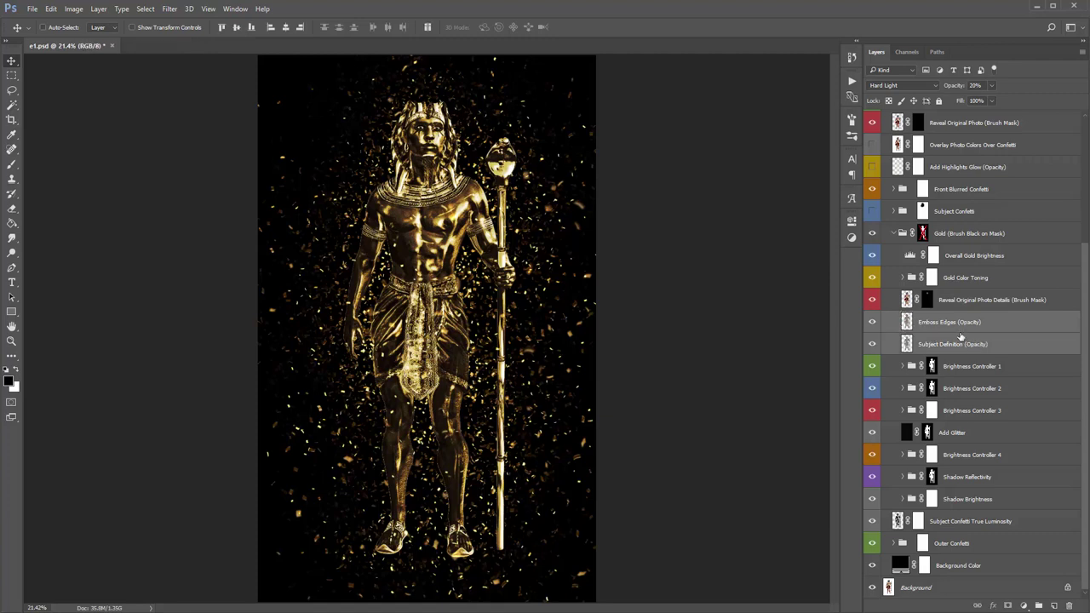
left_click(872, 322)
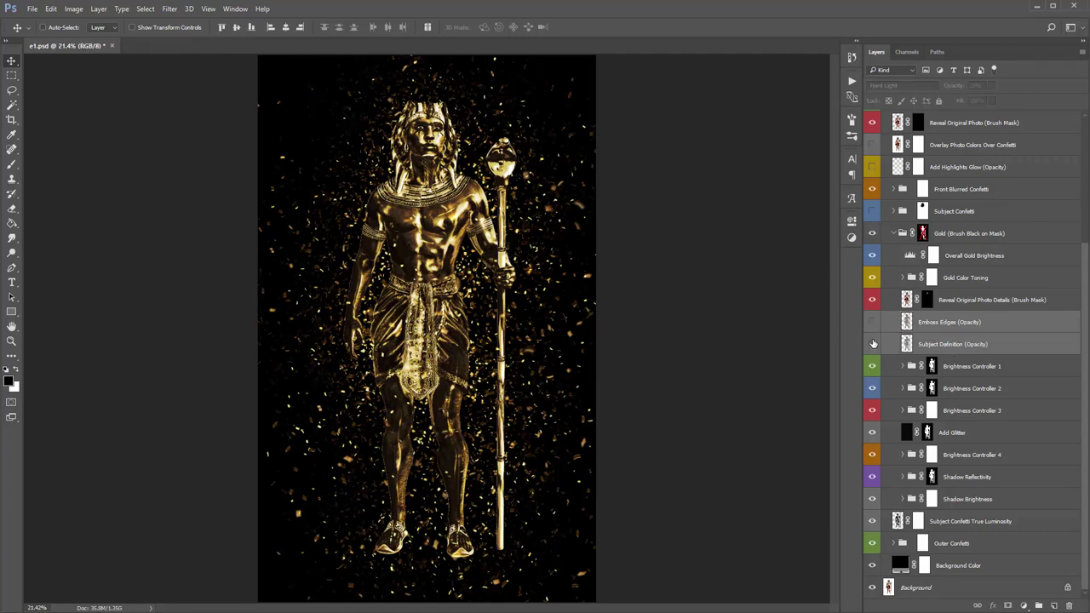
left_click(872, 322)
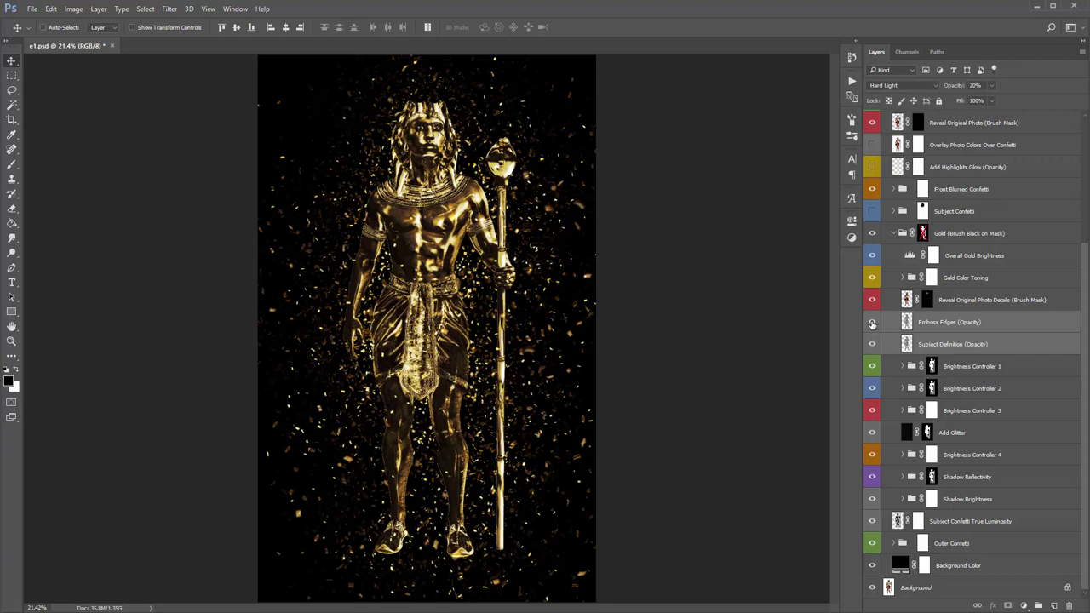
left_click(872, 324)
left_click(872, 329)
left_click(968, 342)
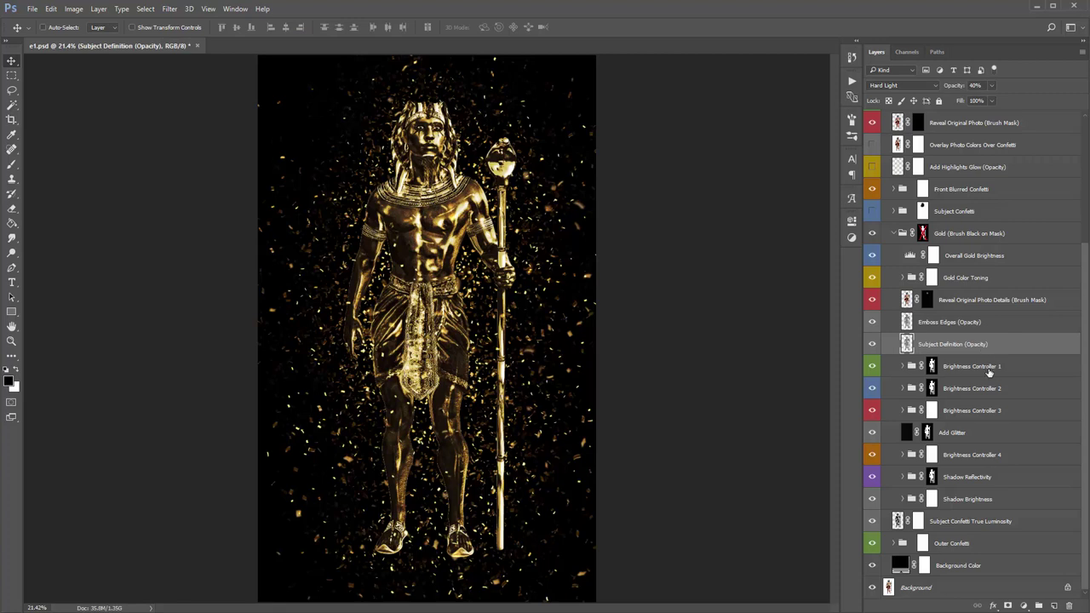
Expand Brightness Controller groups 1–3 and select their three Levels layers.
left_click(988, 368)
left_click(997, 388, "shift")
left_click(1002, 416, "ctrl")
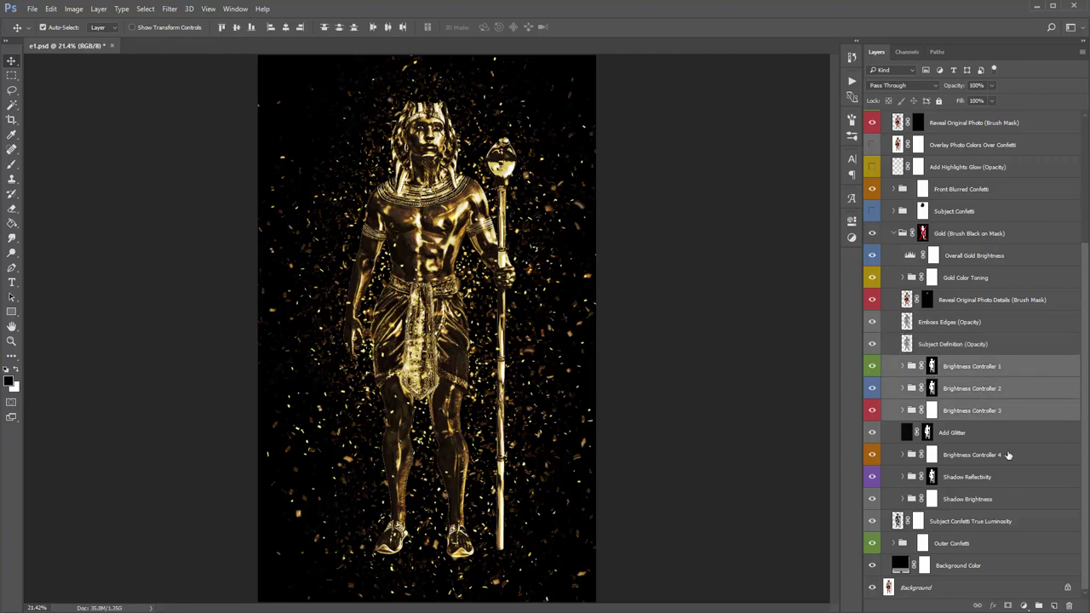
left_click(1010, 455, "ctrl")
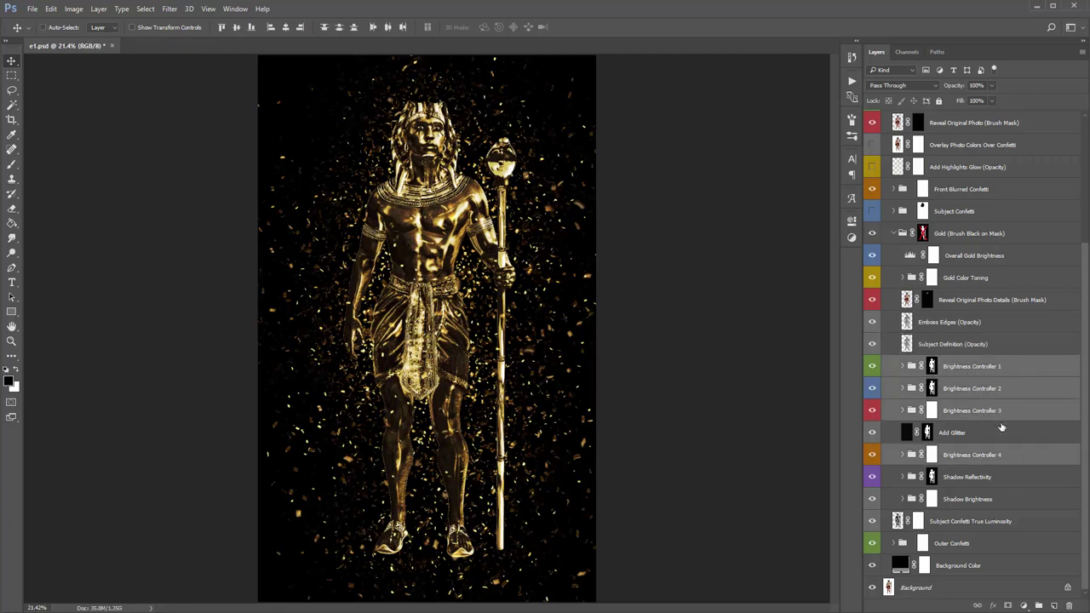
left_click(979, 366)
left_click(903, 411)
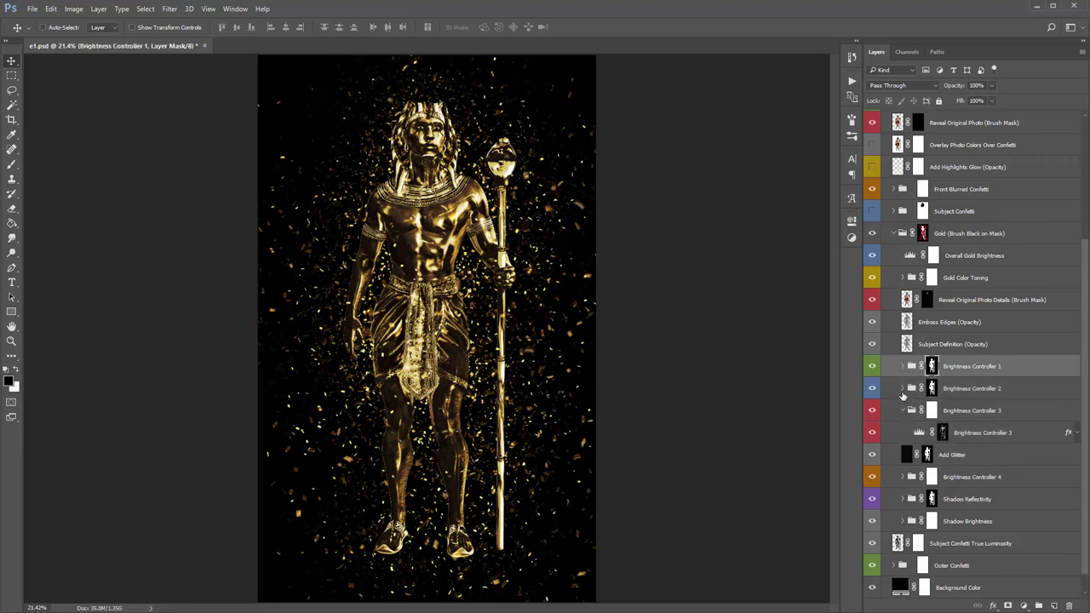
left_click(903, 388)
left_click(904, 366)
left_click(979, 323)
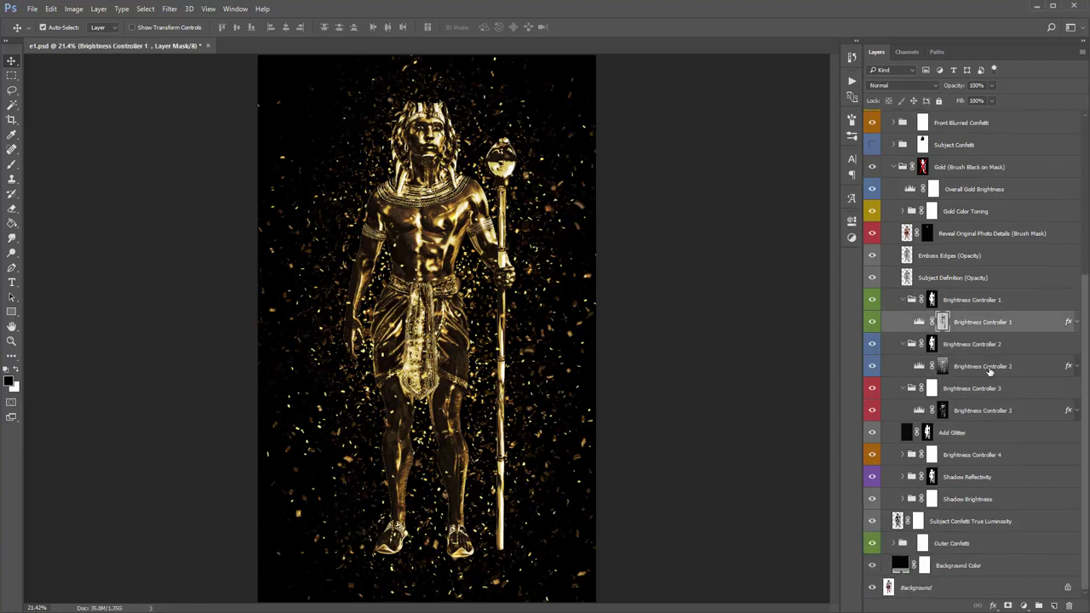
left_click(988, 367, "ctrl")
left_click(990, 411, "ctrl")
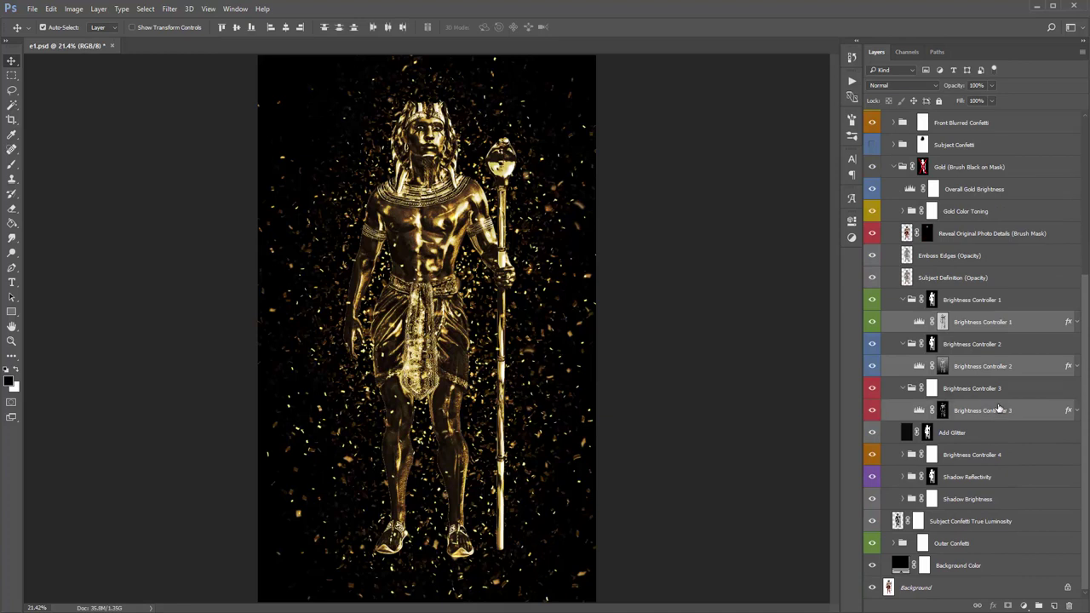
Lower the black input and adjust the midtones in Brightness Controller 1 and 2 Levels.
double_click(920, 324)
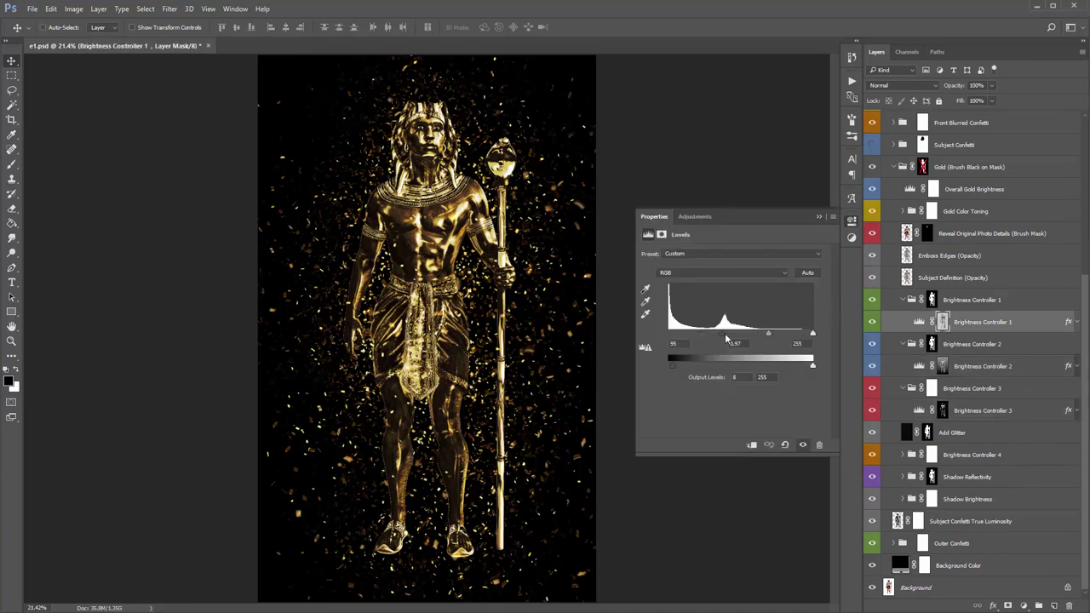
left_click_drag(725, 335, 701, 335)
mouse_move(760, 338)
left_mouse_down()
mouse_move(774, 338)
mouse_move(758, 338)
left_mouse_up()
left_click(919, 366)
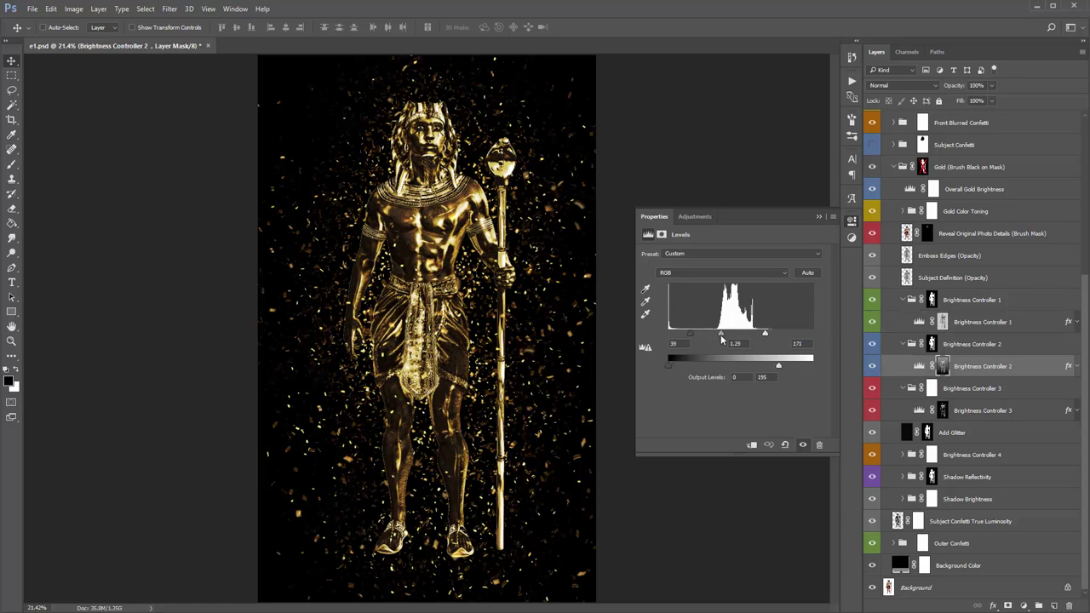
mouse_move(721, 339)
left_mouse_down()
mouse_move(734, 339)
mouse_move(712, 335)
left_mouse_up()
left_click_drag(685, 332, 672, 333)
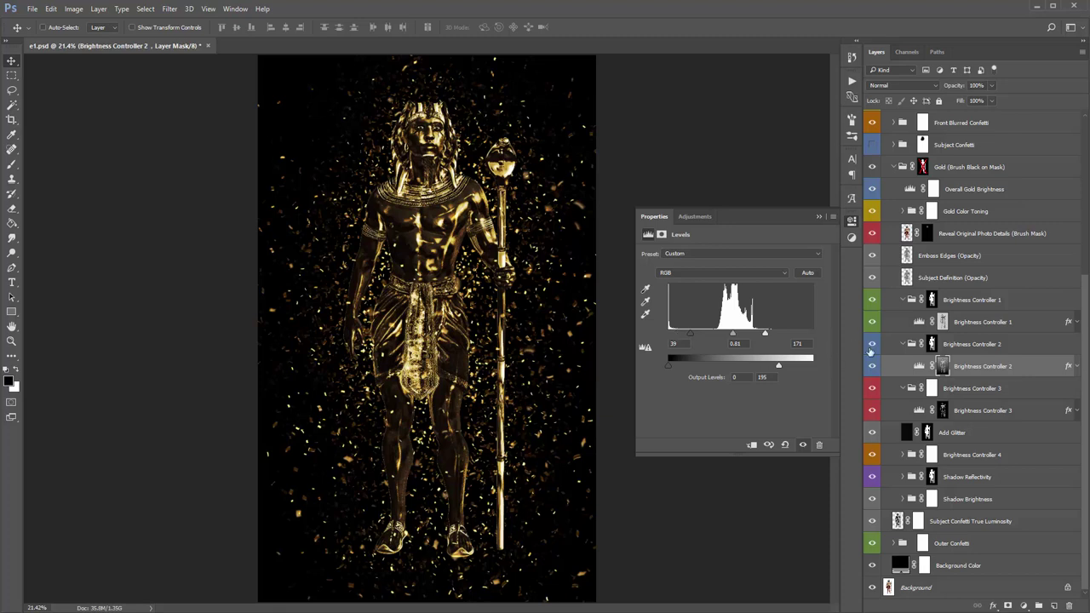
Try lowering Brightness Controller 3's black input, undo it to keep 152 / 1.68 / 255, and close Properties.
left_click(920, 412)
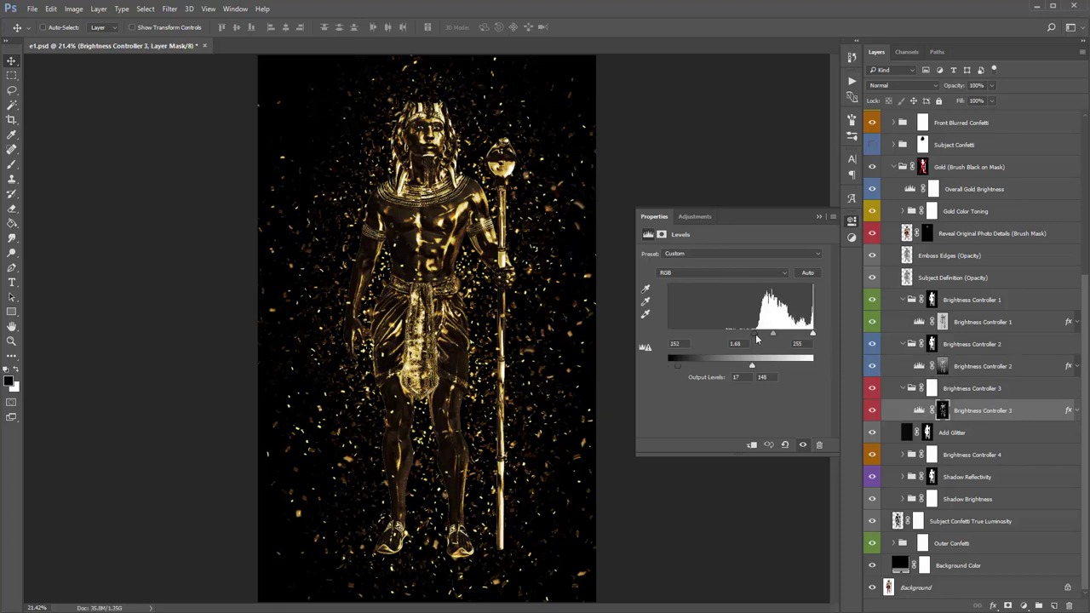
left_click_drag(756, 339, 724, 338)
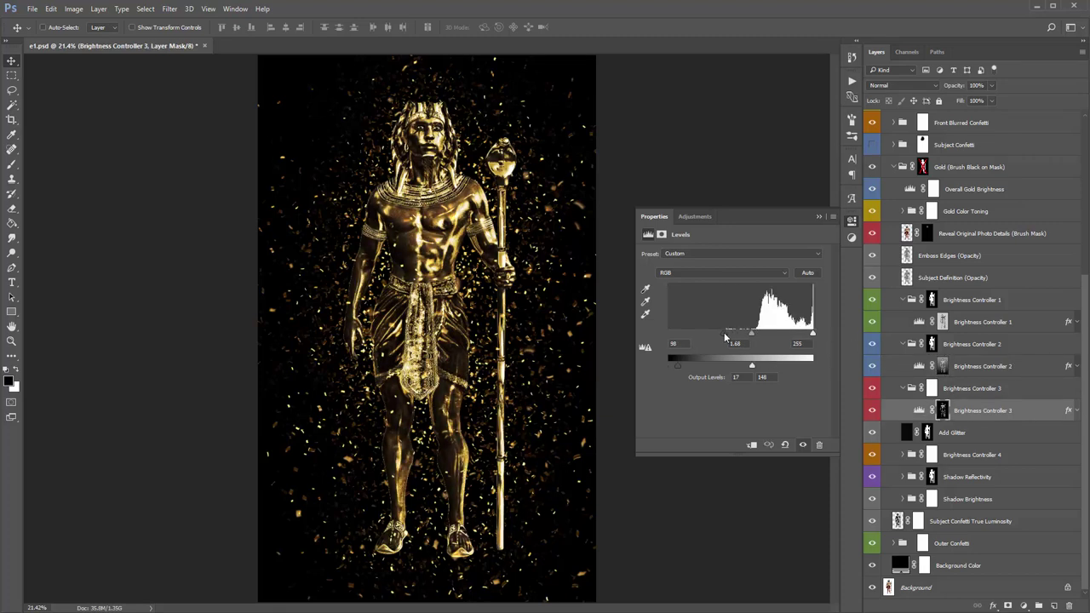
key("ctrl+z")
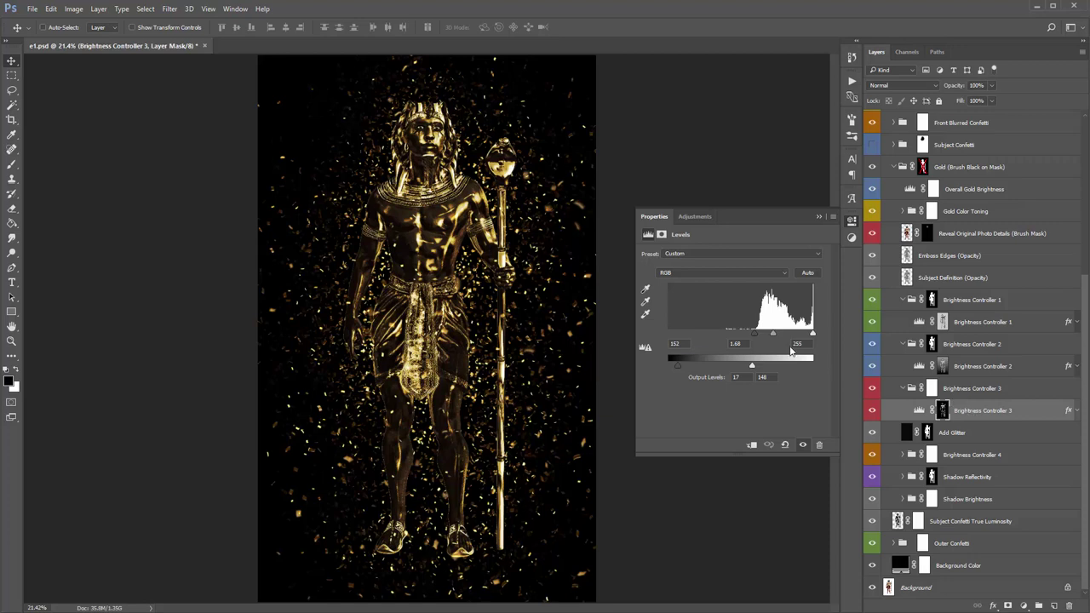
left_click_drag(757, 336, 741, 338)
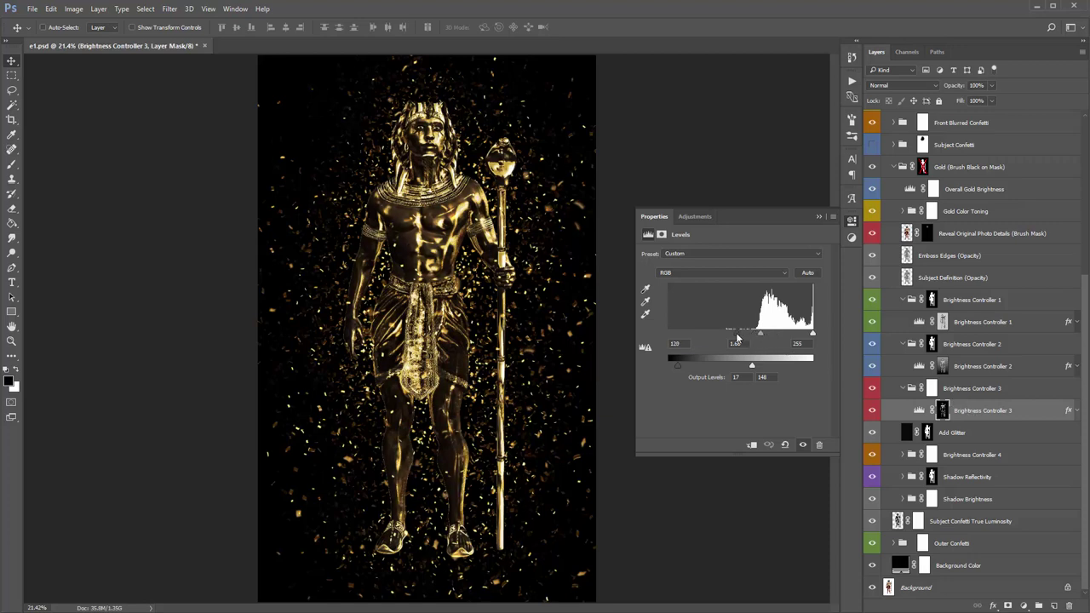
key("ctrl+z")
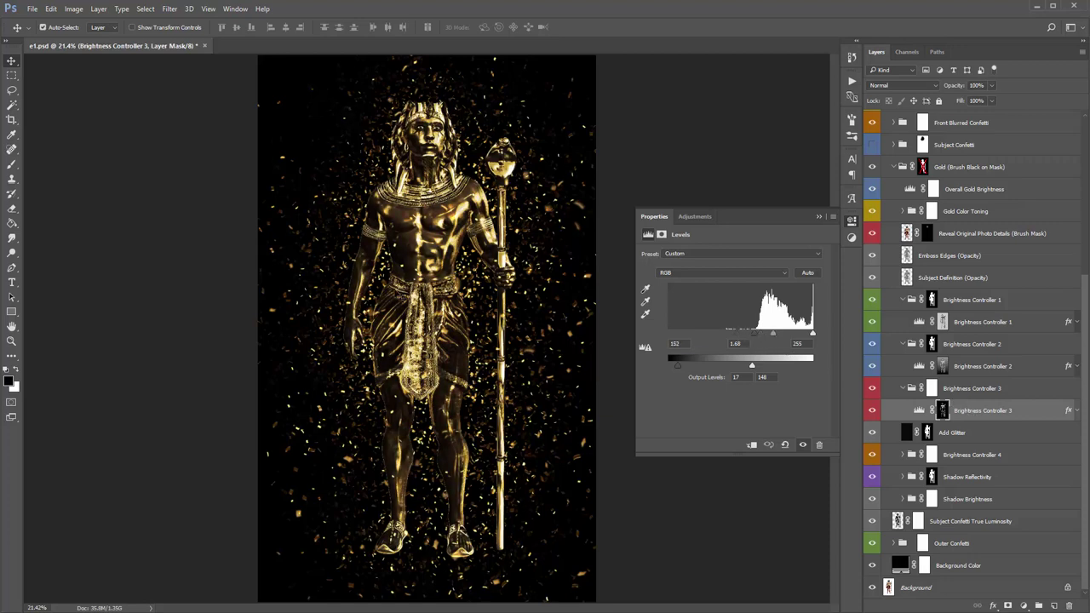
left_click(816, 218)
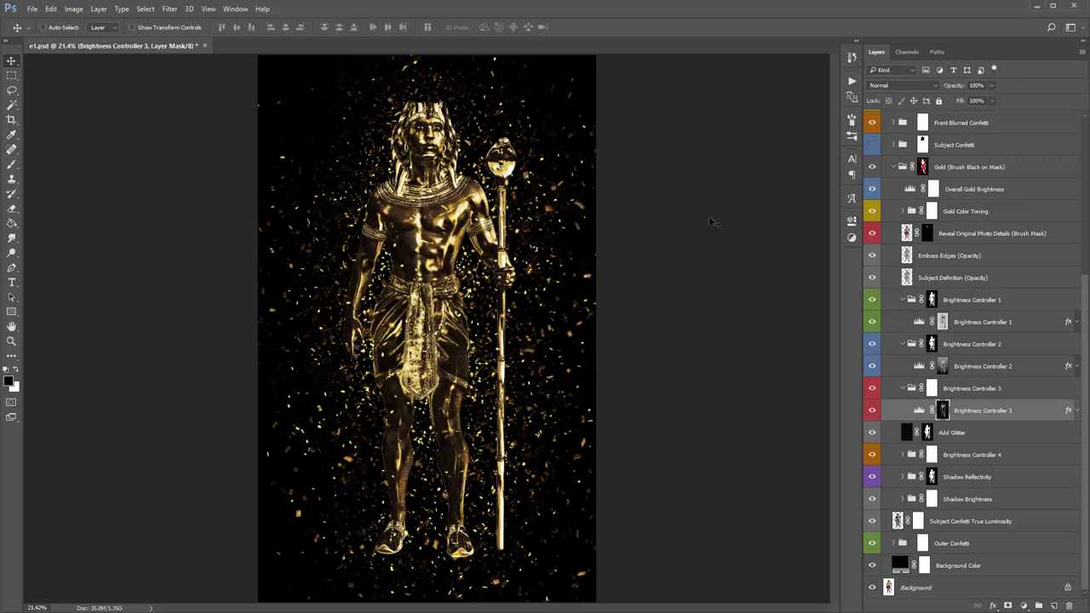
Inspect Brightness Controller 4's Levels mask, then collapse all four Brightness Controller groups.
left_click(990, 454)
left_click(903, 457)
left_click(987, 479)
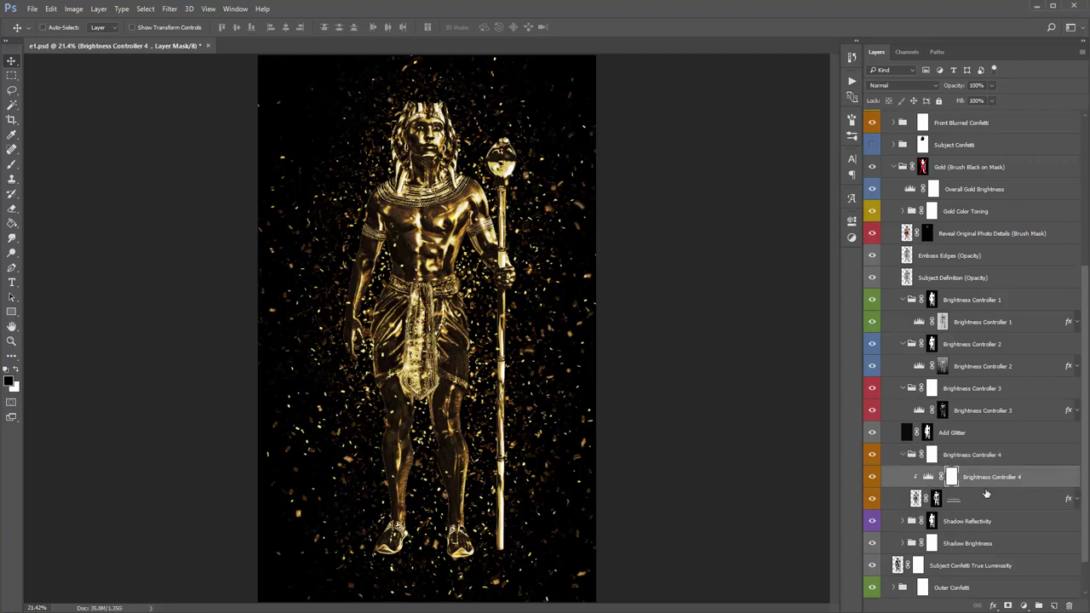
left_click(942, 499)
left_click(991, 478)
left_click(904, 300)
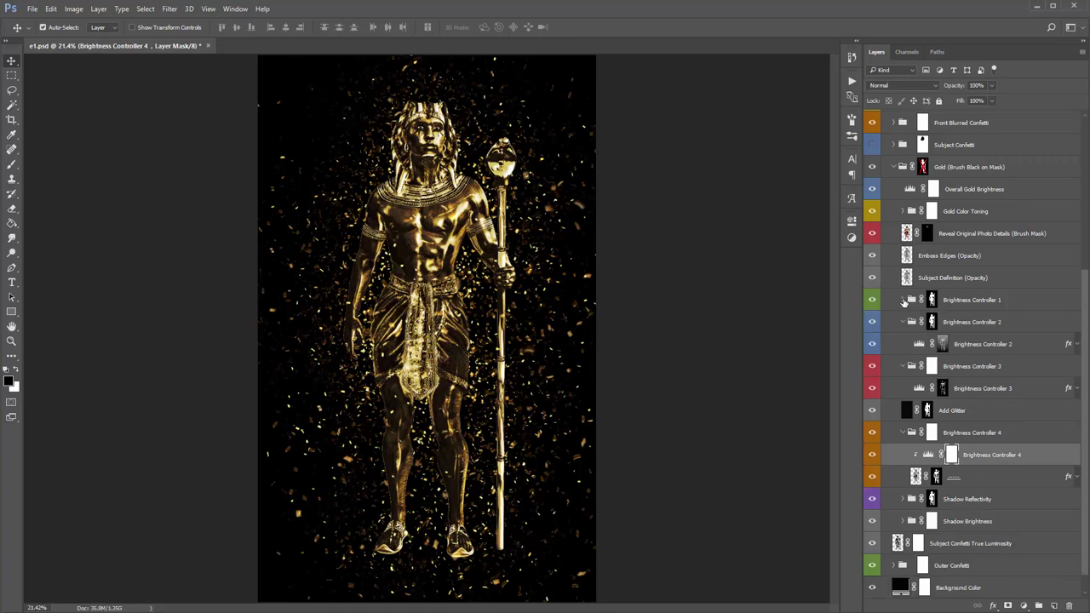
left_click(903, 322)
left_click(903, 344)
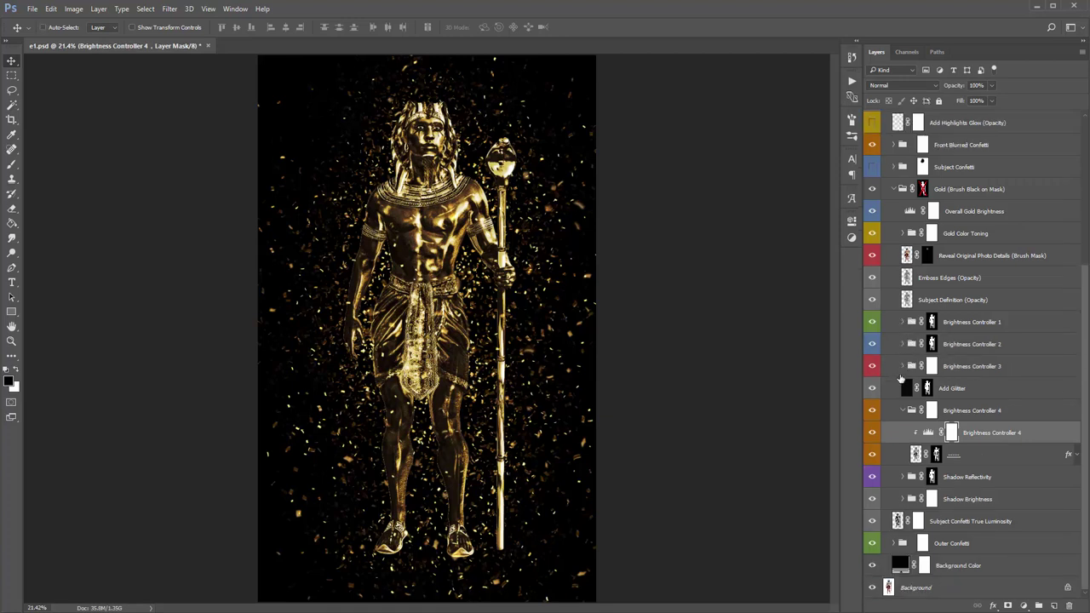
left_click(903, 411)
Select Add Glitter and compare the figure at 100% zoom with the glitter hidden and shown.
left_click(972, 434)
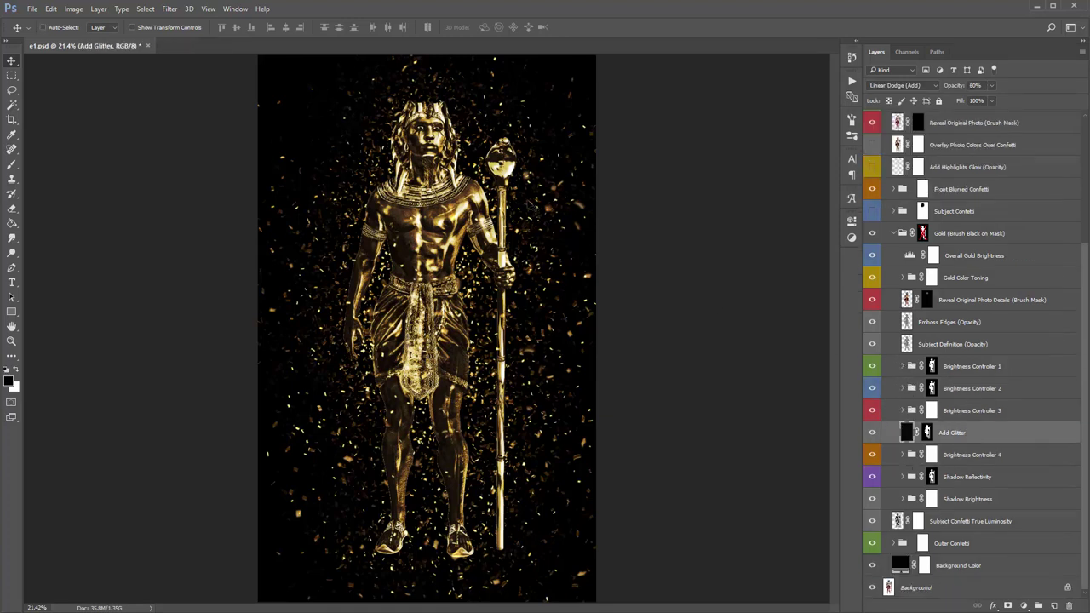
key("ctrl+plus")
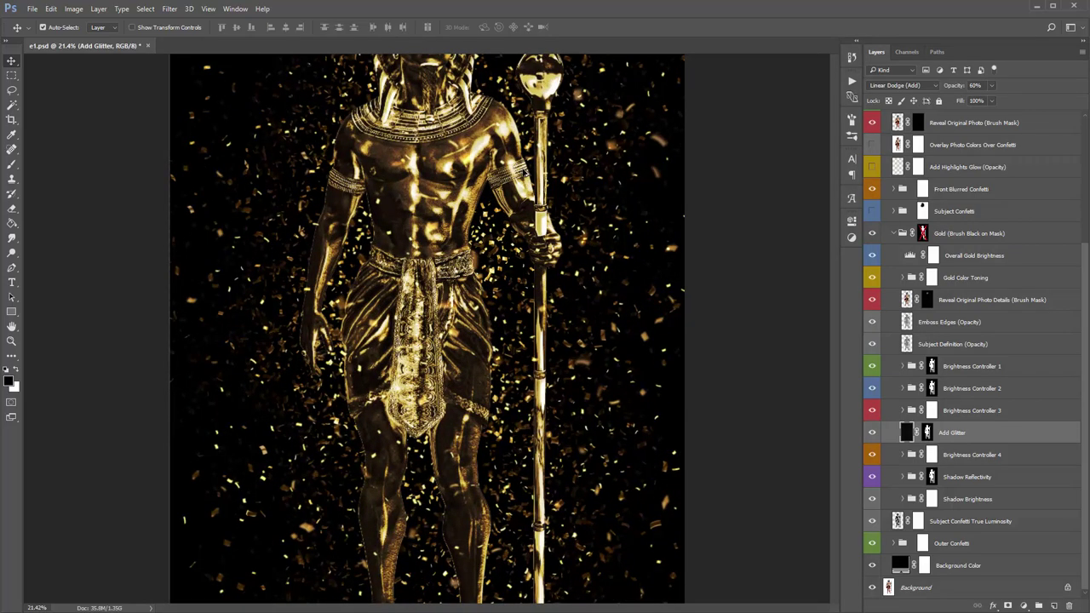
key("ctrl+1")
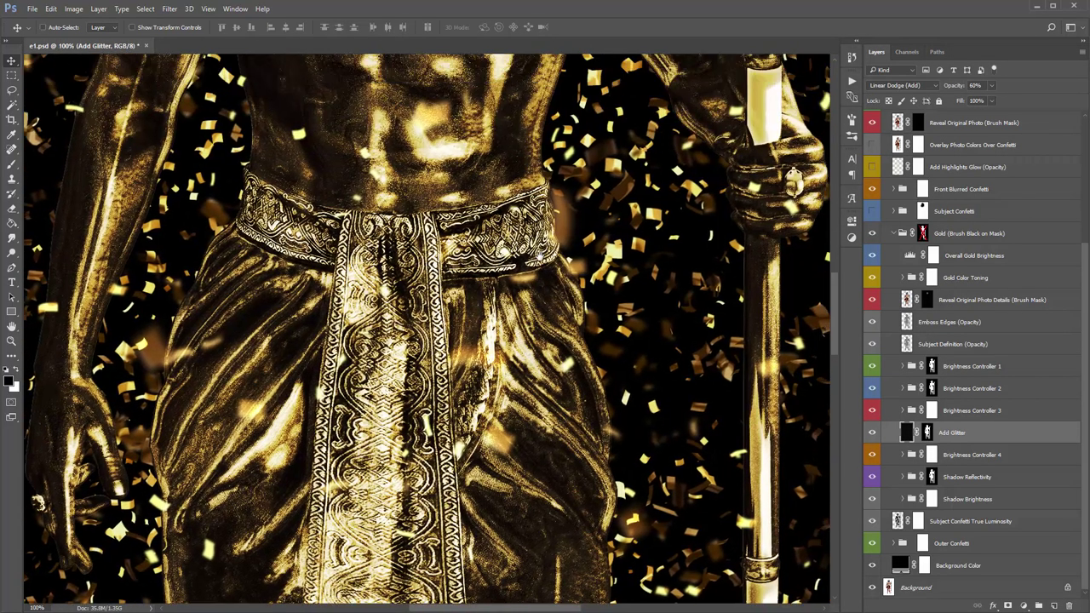
scroll(557, 334, "up", 5)
scroll(579, 175, "up", 7)
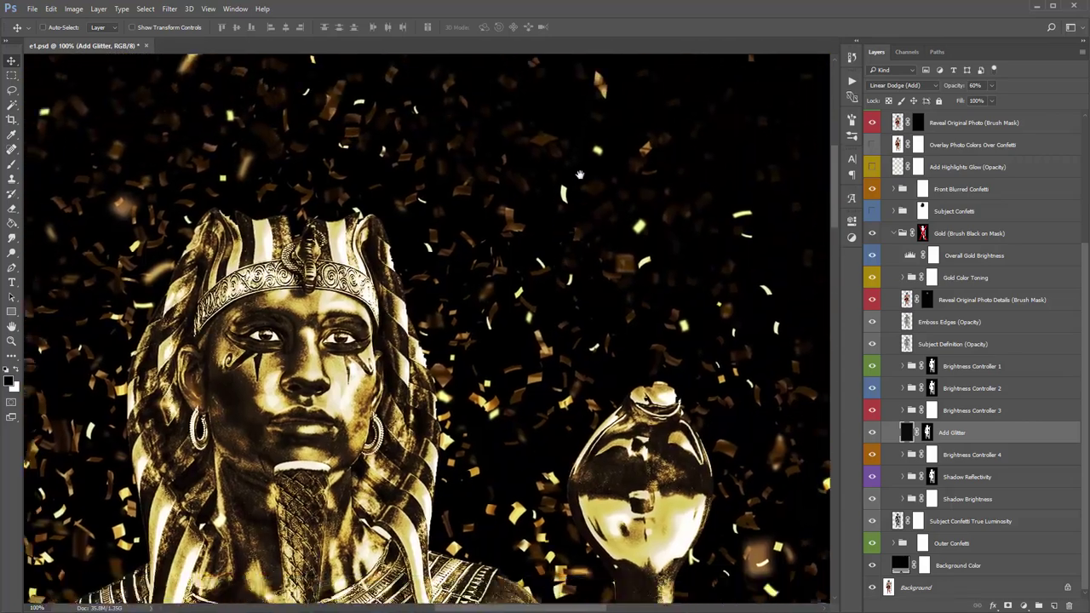
scroll(579, 175, "down", 8)
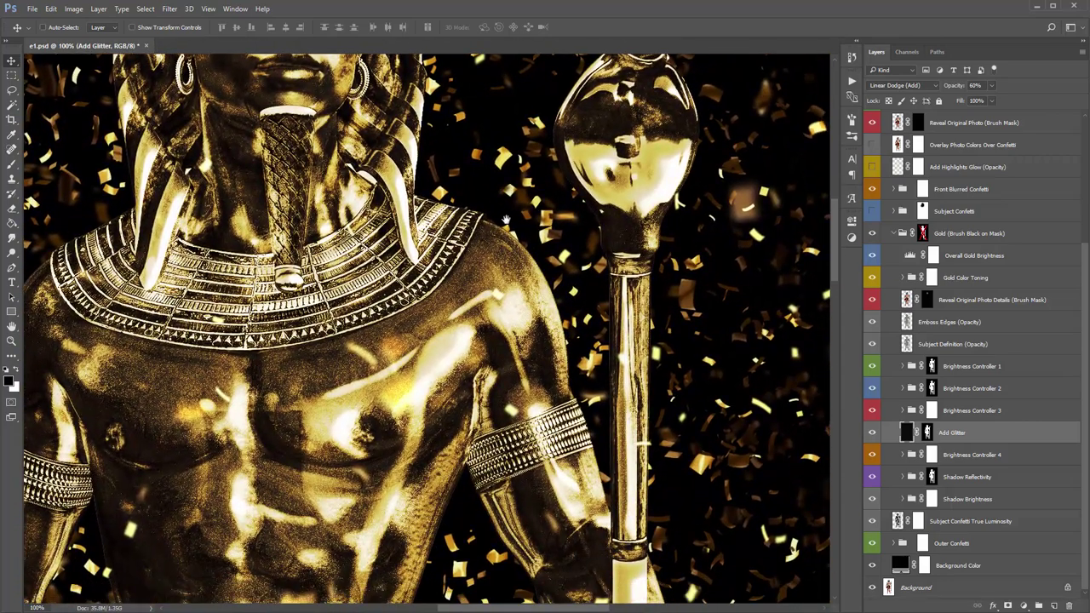
scroll(506, 221, "down", 1)
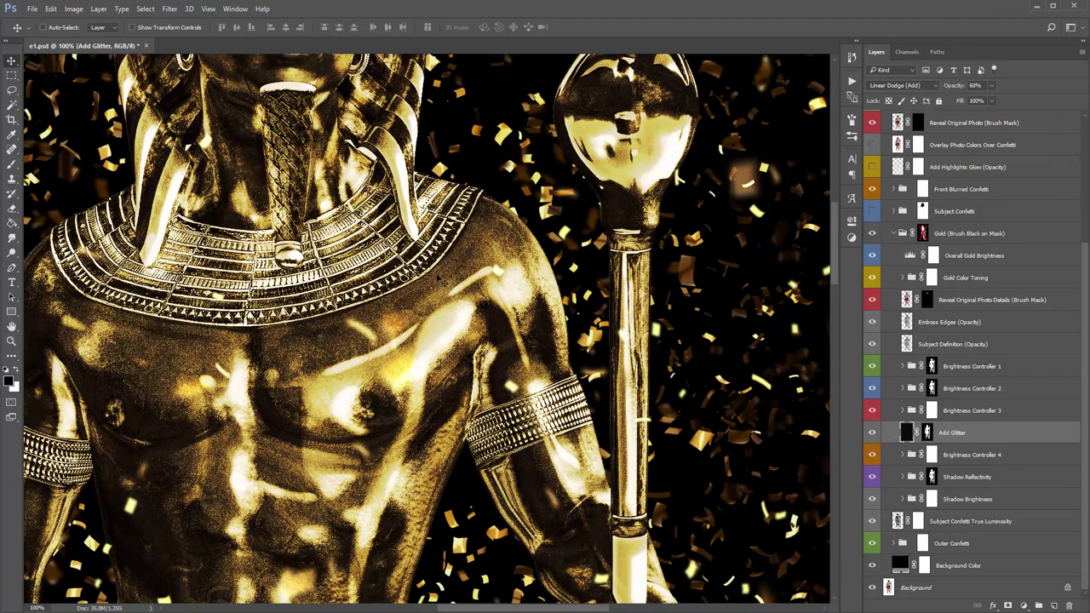
left_click(872, 433)
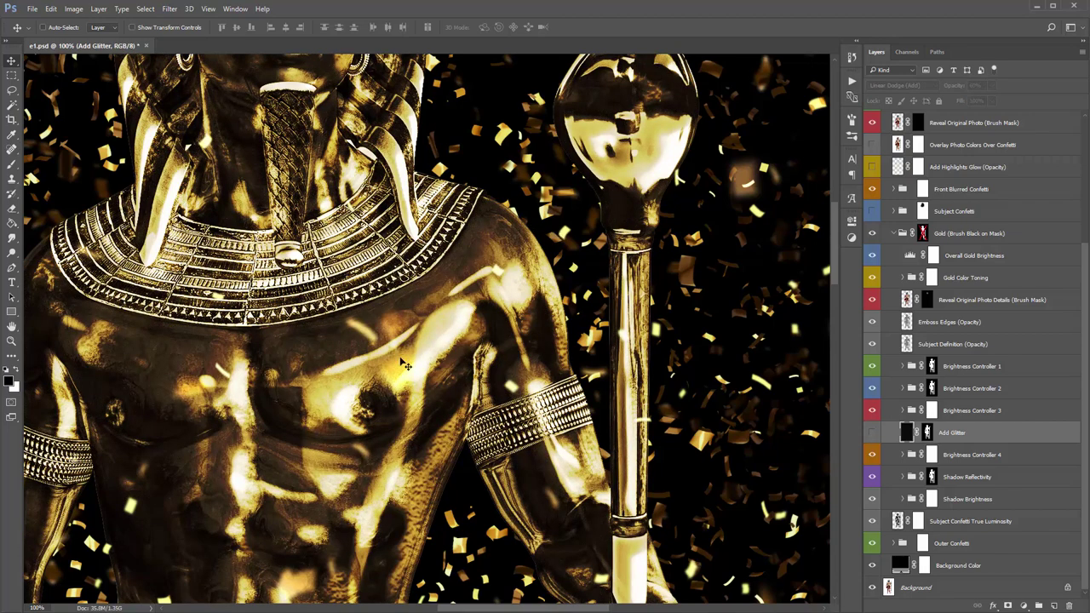
key("ctrl")
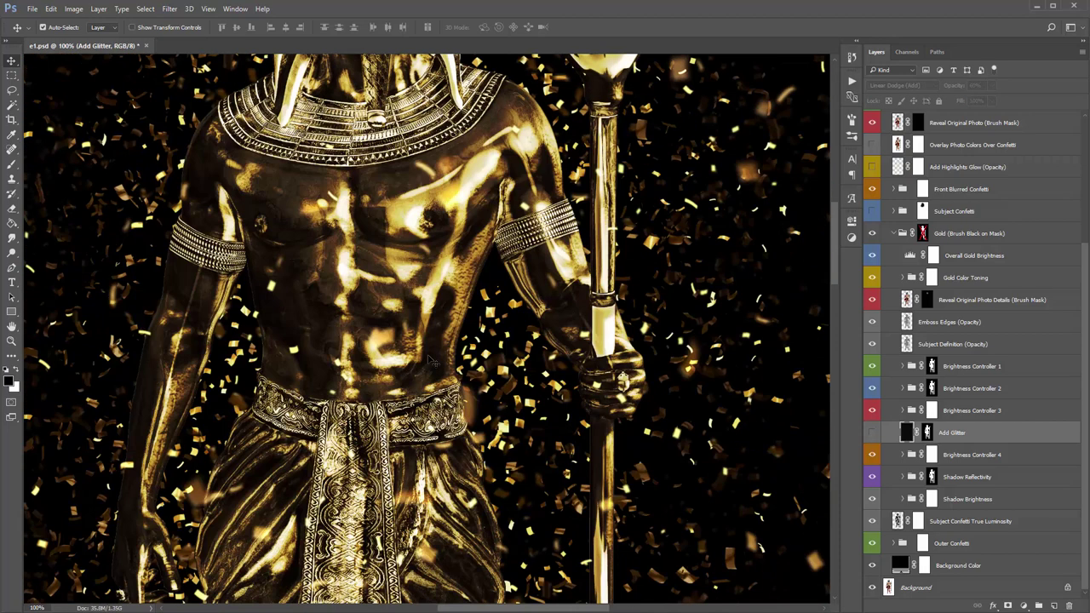
key("ctrl+0")
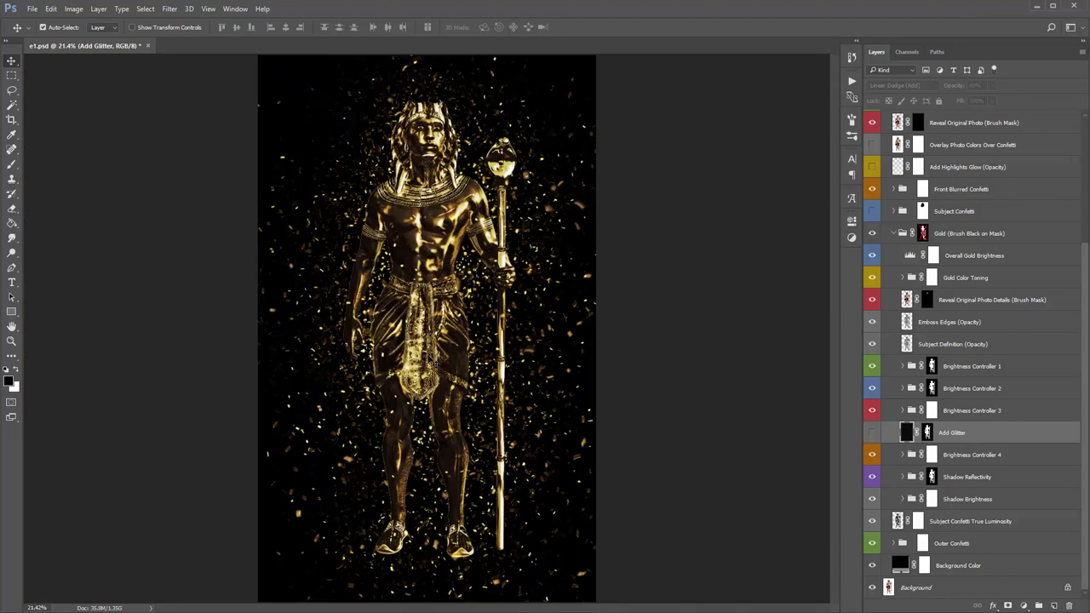
left_click(871, 433)
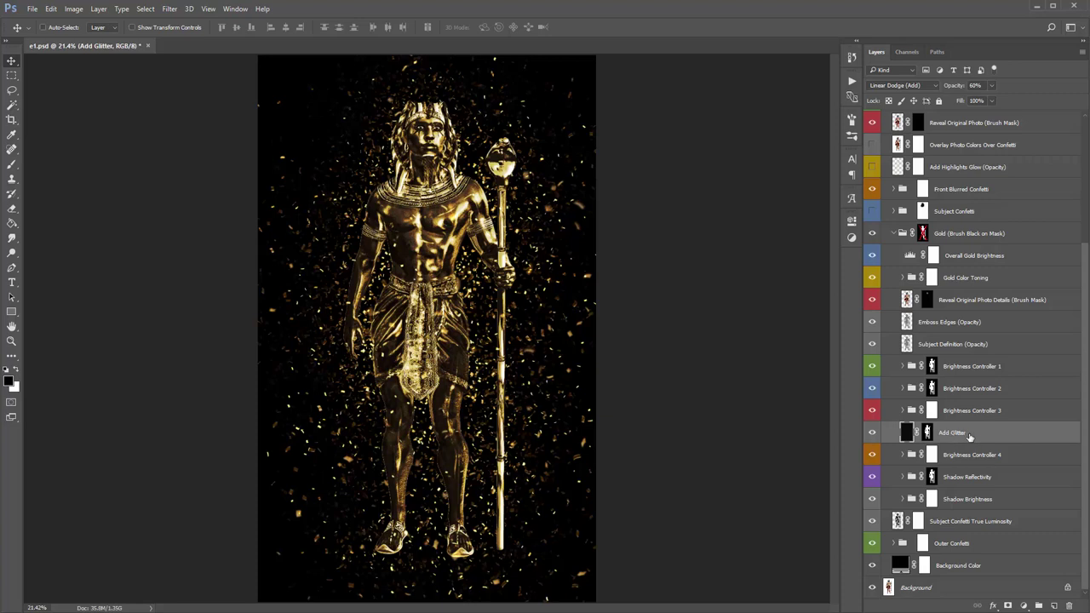
left_click(998, 480)
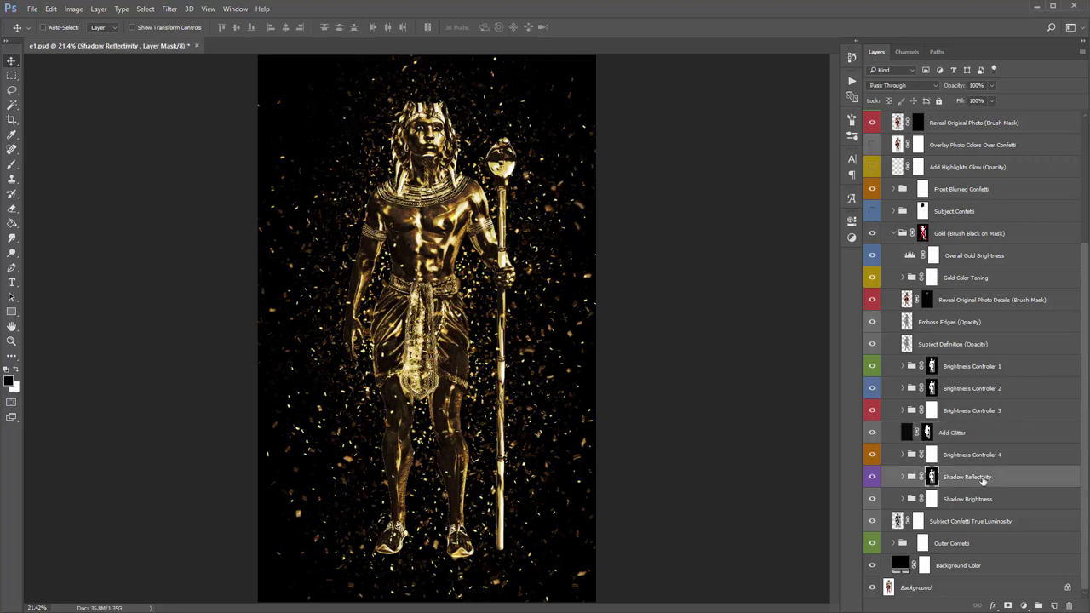
left_click(903, 477)
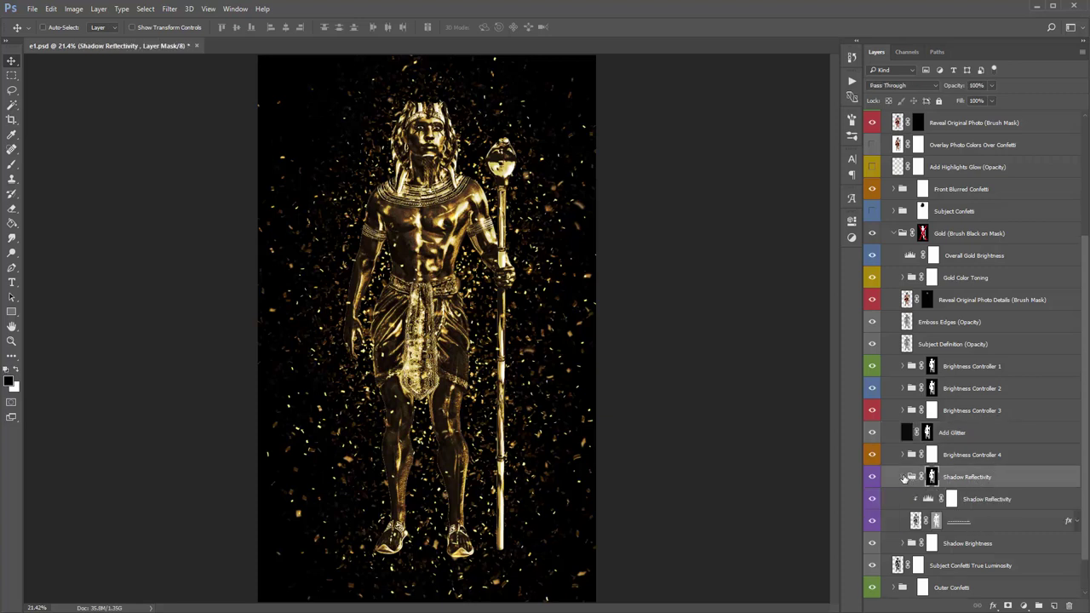
scroll(904, 477, "down", 1)
left_click(979, 455)
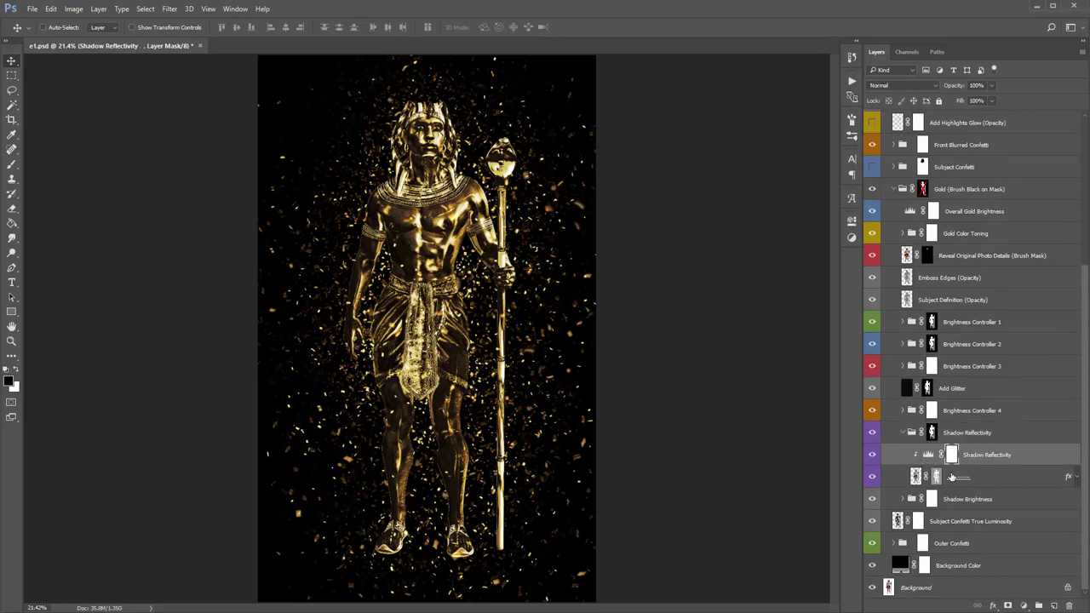
double_click(928, 455)
mouse_move(716, 332)
left_mouse_down()
mouse_move(761, 336)
mouse_move(716, 333)
left_mouse_up()
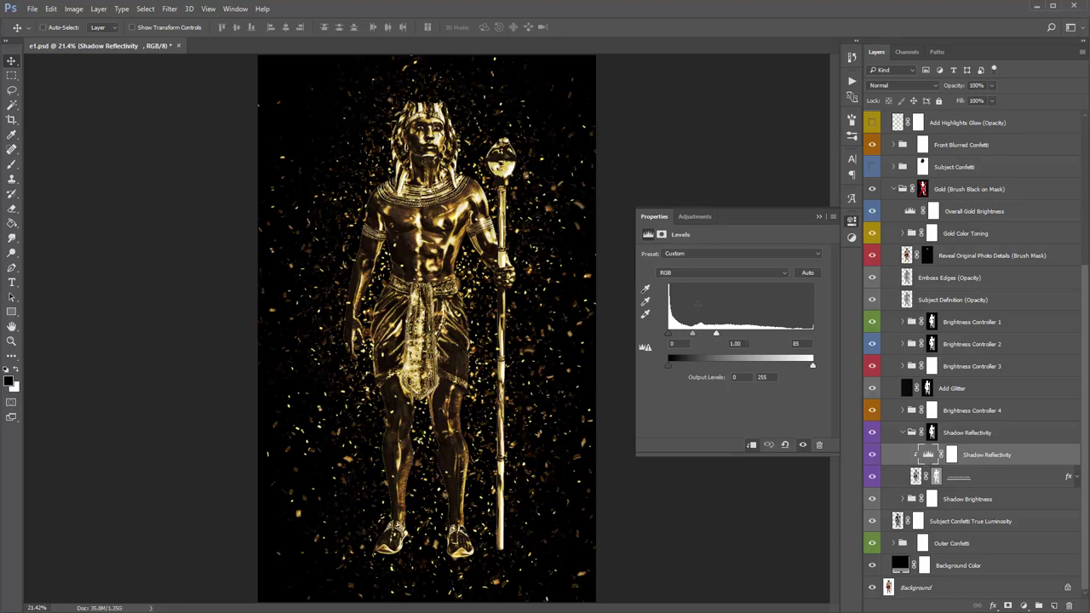
left_click_drag(715, 337, 813, 338)
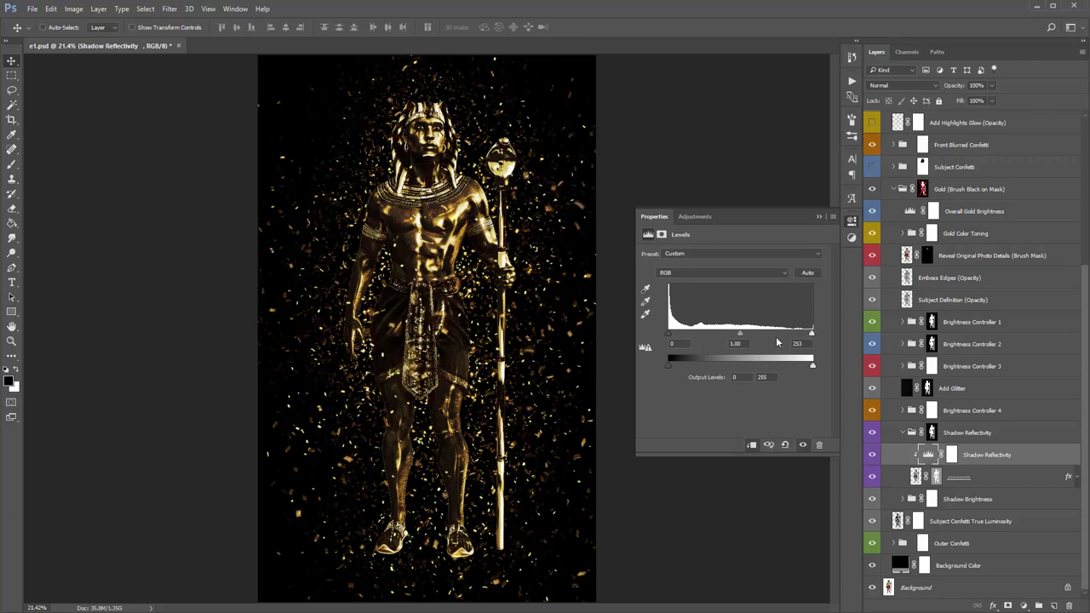
left_click_drag(813, 336, 711, 330)
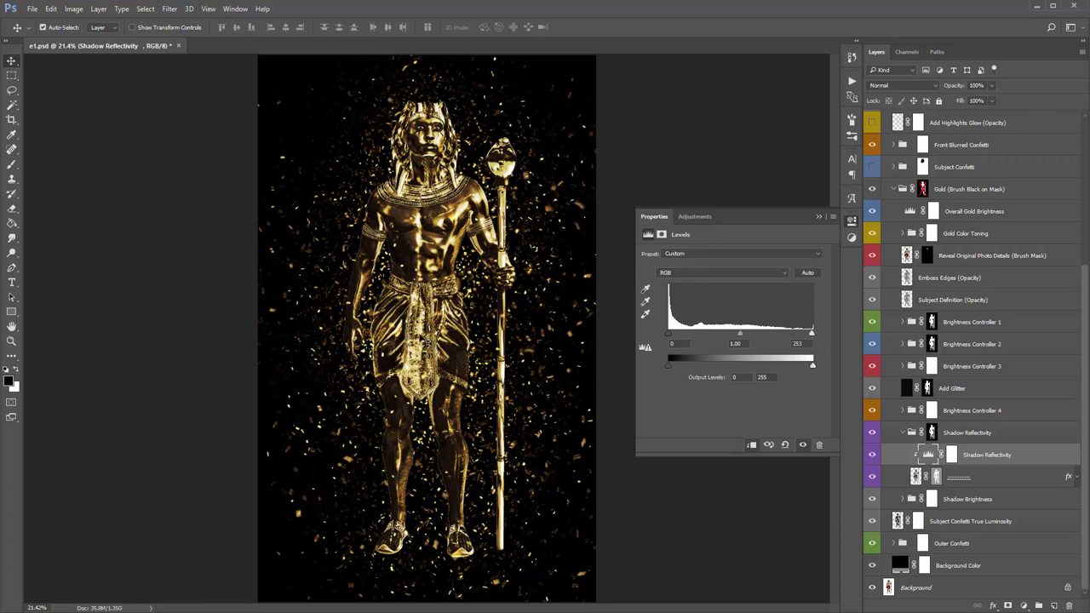
key("ctrl+z")
left_click_drag(812, 333, 715, 333)
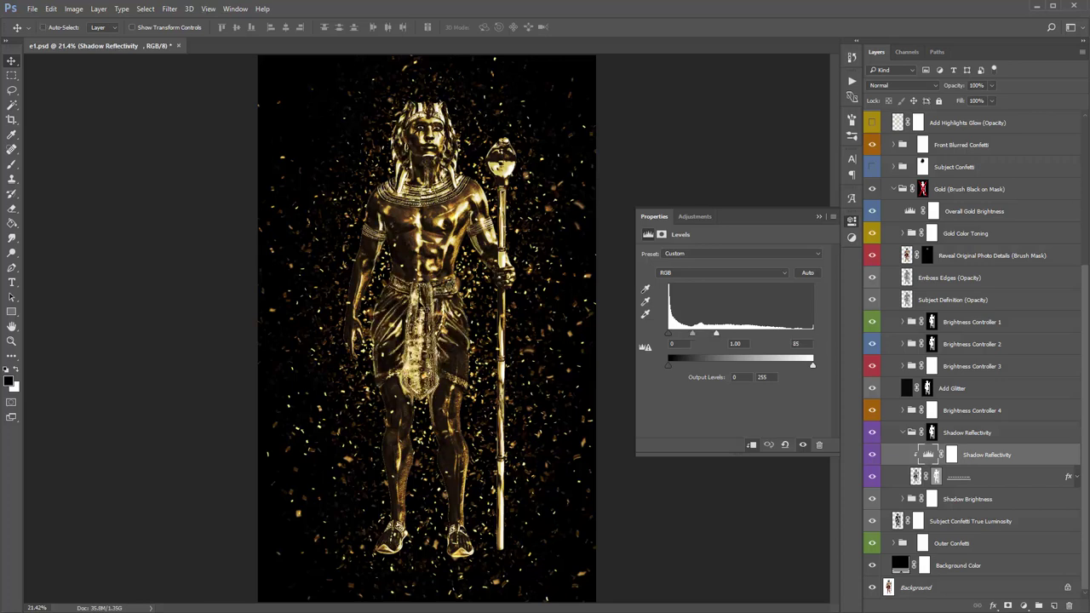
left_click(819, 216)
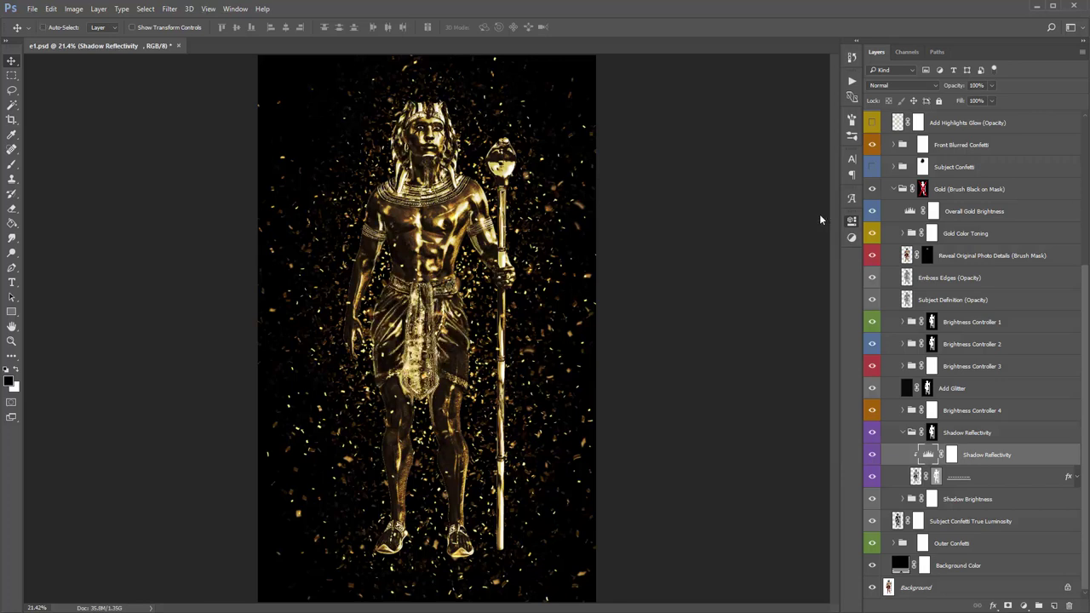
left_click(974, 436)
Open the Shadow Brightness Levels, raise the black output level to 51, and save e1.psd.
left_click(902, 433)
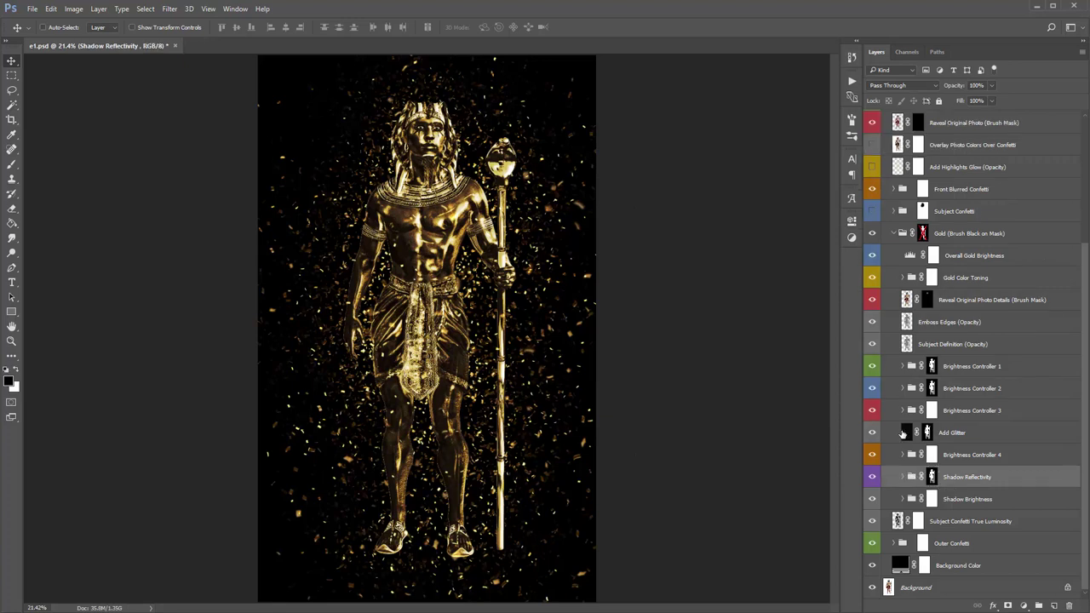
left_click(987, 501)
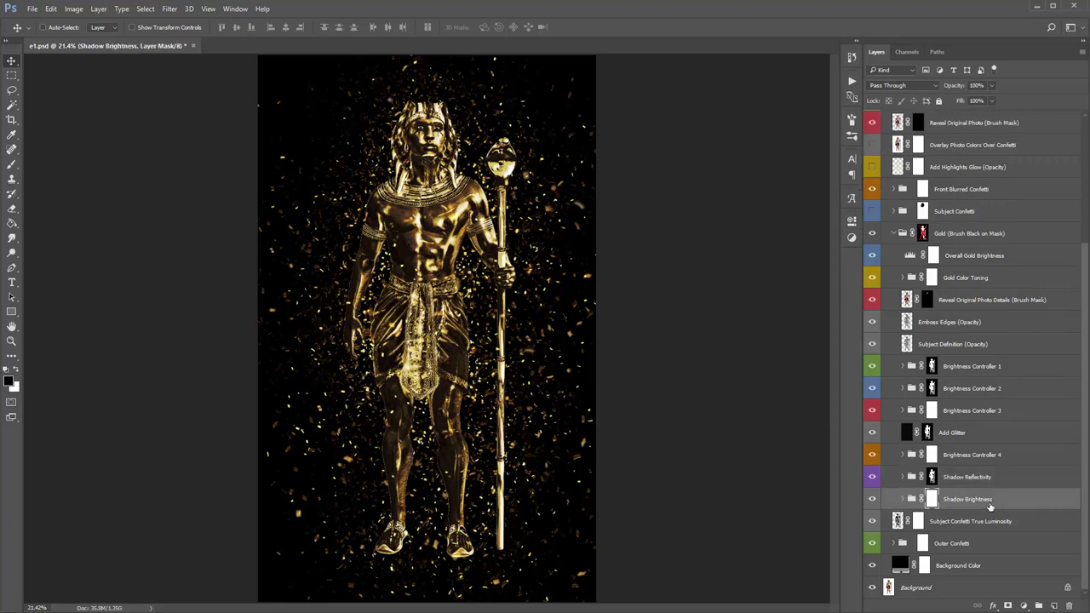
left_click(903, 500)
scroll(917, 503, "down", 2)
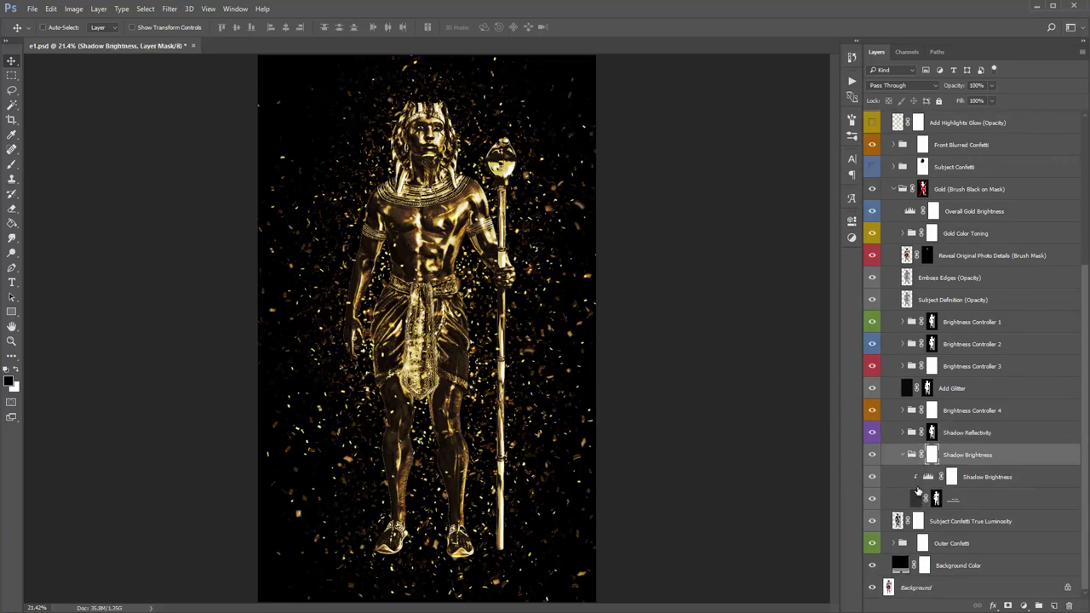
left_click(929, 478)
double_click(931, 478)
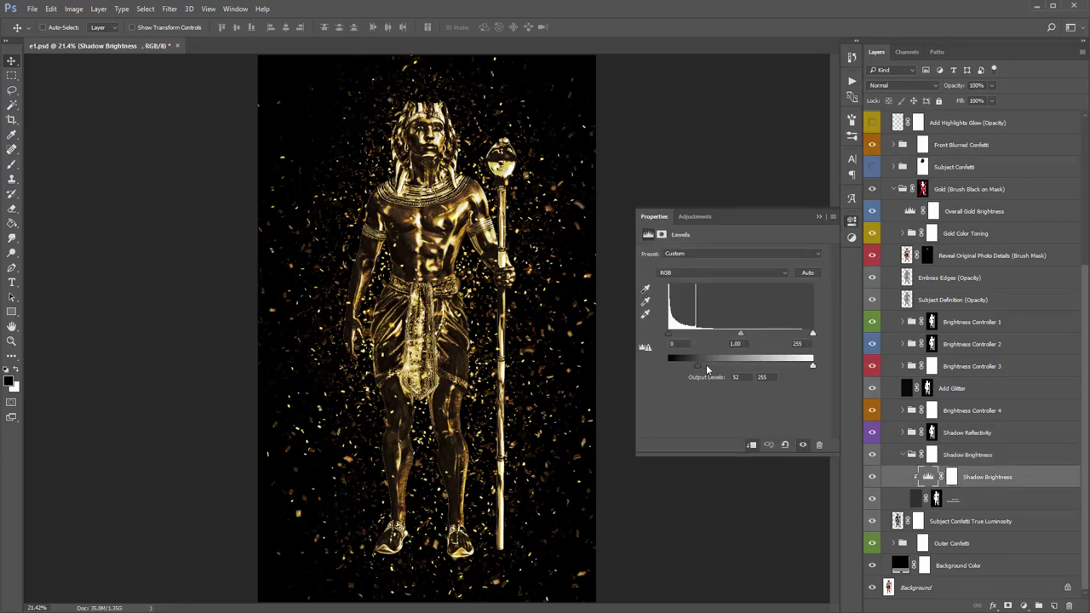
mouse_move(706, 364)
left_mouse_down()
mouse_move(733, 368)
mouse_move(673, 367)
mouse_move(734, 368)
mouse_move(698, 366)
left_mouse_up()
key("ctrl+s")
Collapse the Gold group, select Add Highlights Glow, and confirm Subject Confetti stays hidden.
left_click(818, 216)
scroll(949, 345, "up", 3)
scroll(949, 344, "up", 1)
left_click(892, 322)
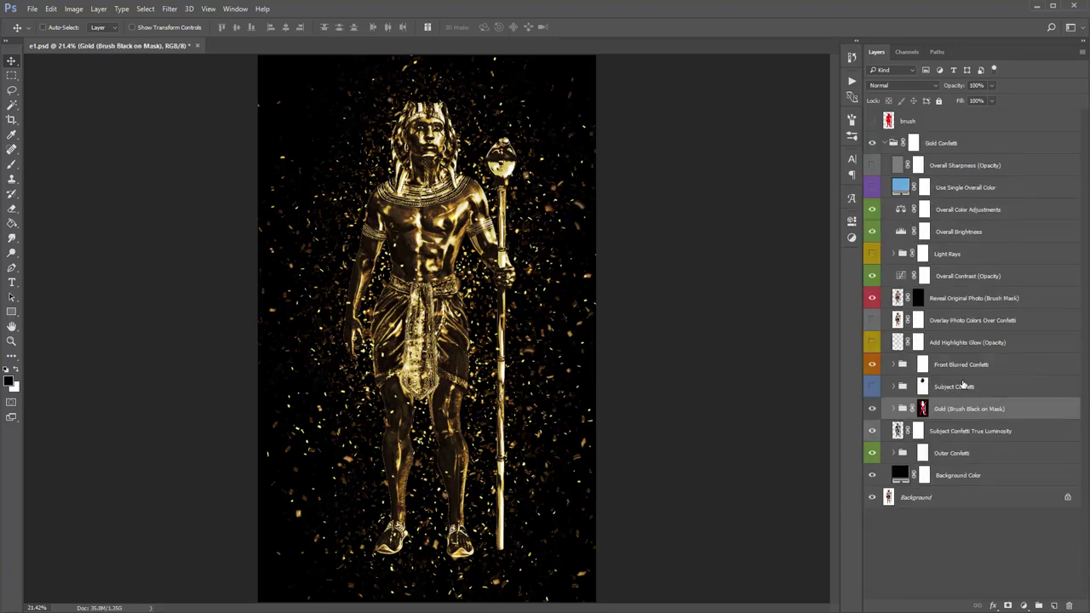
left_click(935, 347)
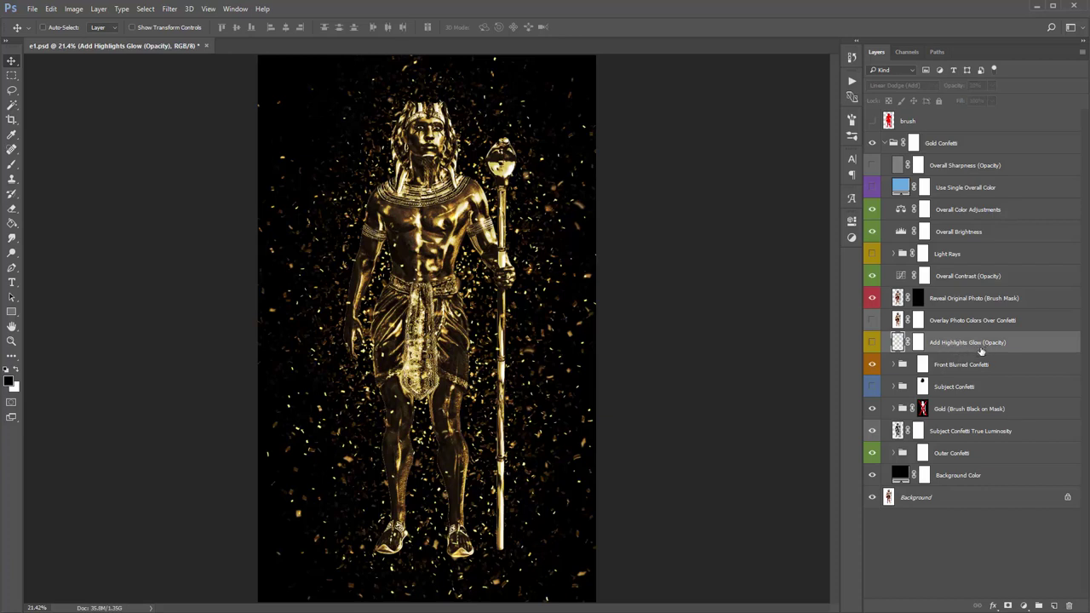
left_click(872, 387)
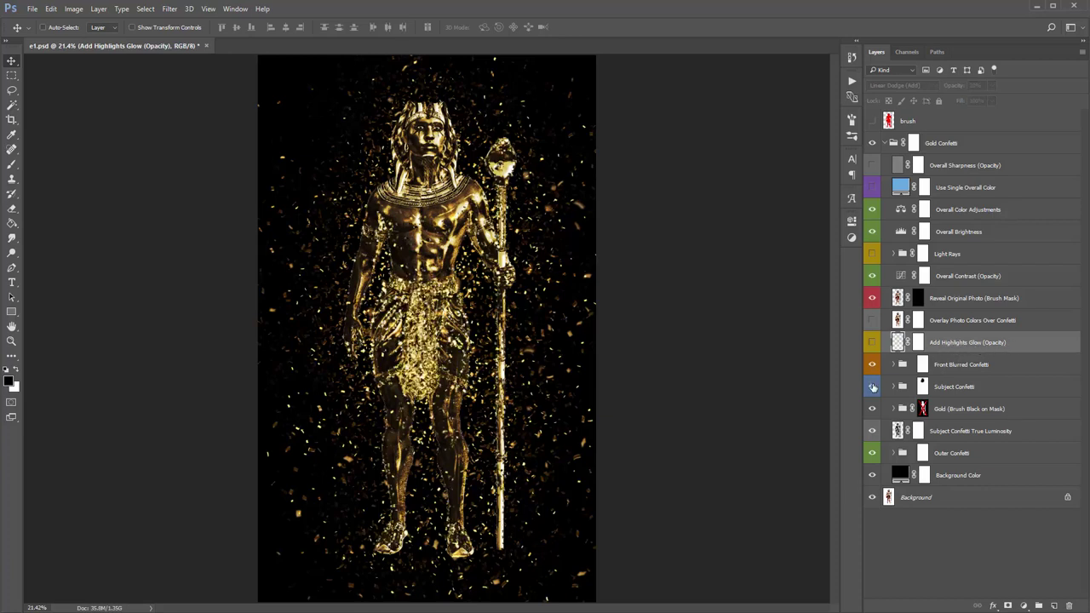
left_click(872, 387)
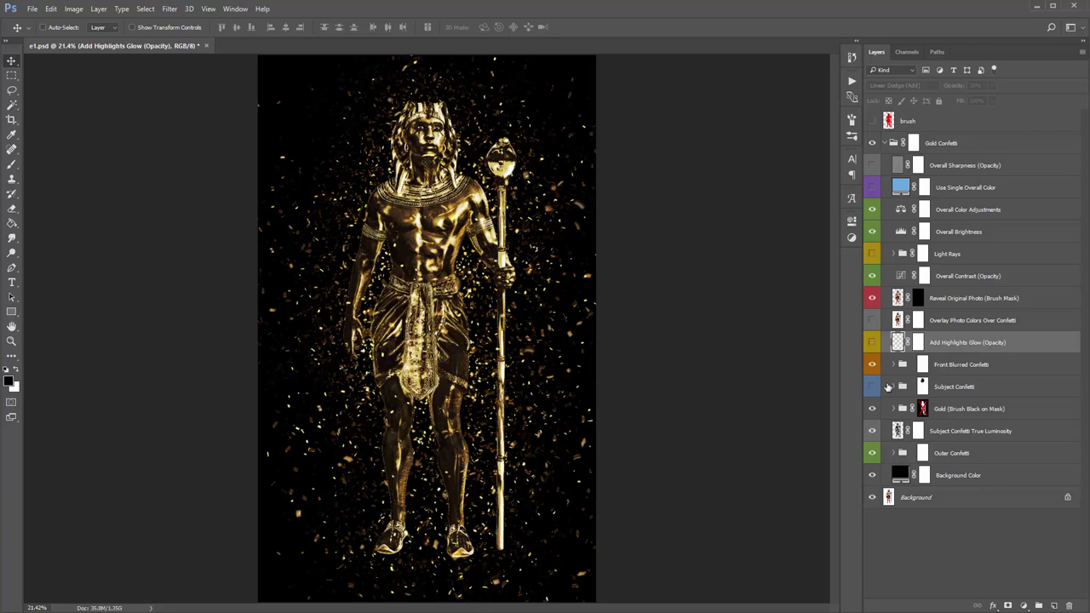
Toggle Add Highlights Glow on and off to compare the glow, leaving it visible.
left_click(871, 344)
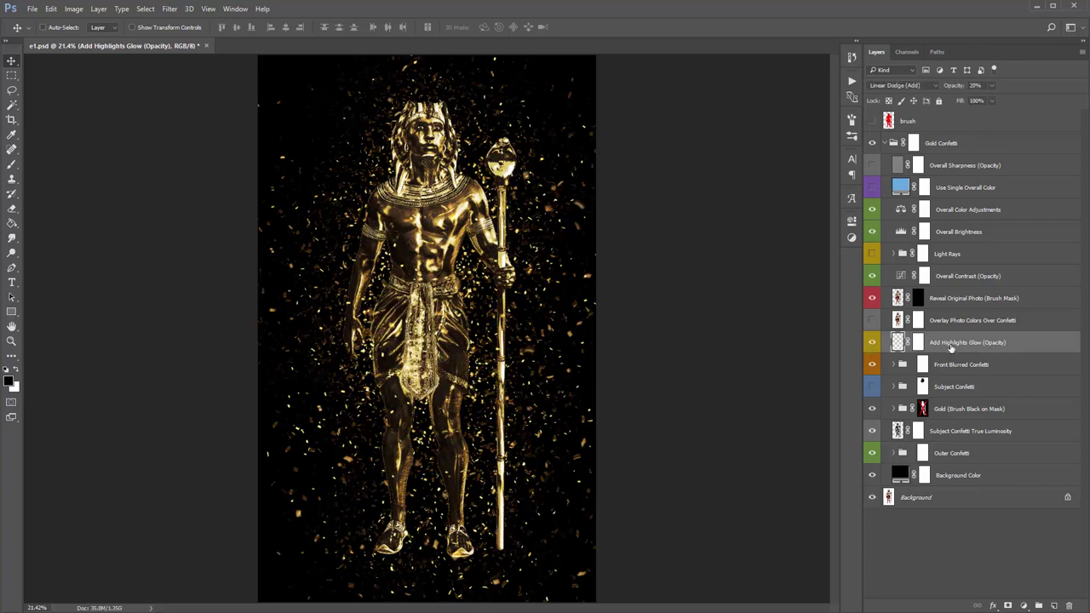
left_click(872, 342)
left_click(872, 343)
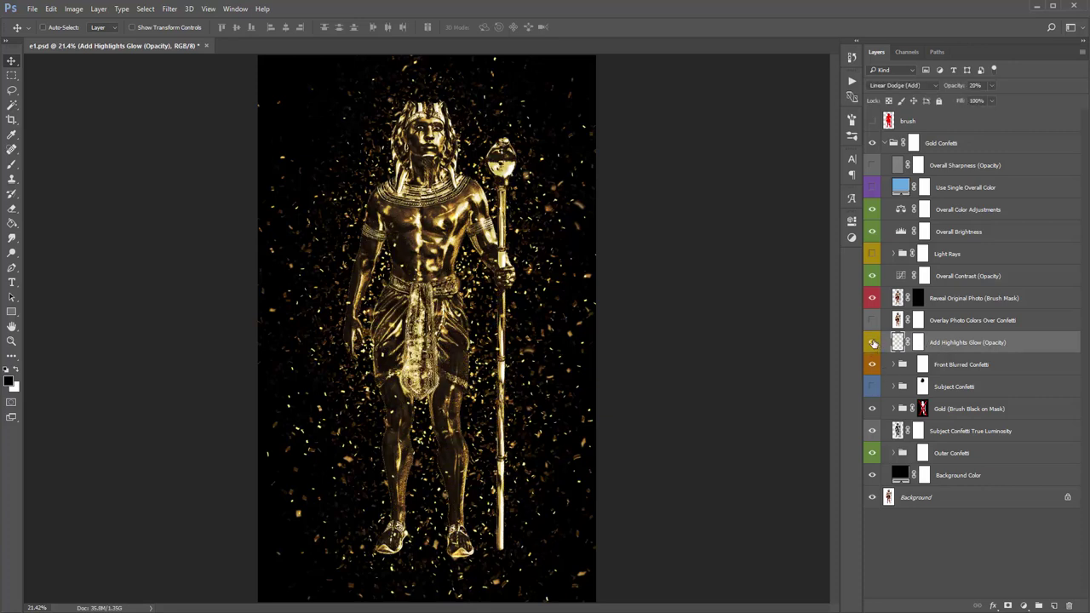
left_click(872, 342)
left_click(872, 343)
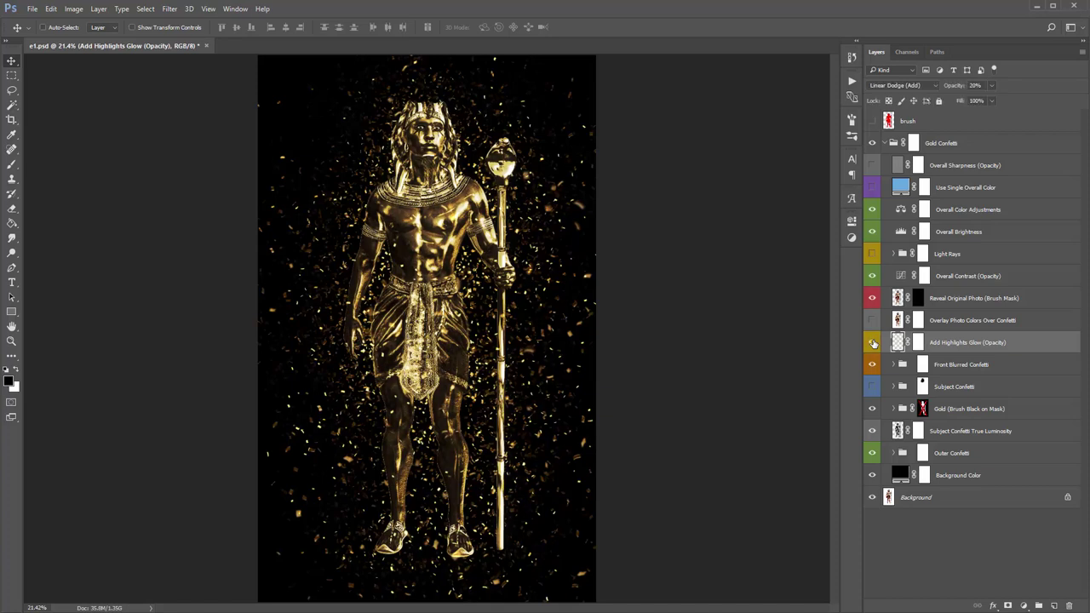
left_click(872, 342)
left_click(872, 343)
Raise Add Highlights Glow to 100% opacity and ready a white brush on its layer mask.
key("0")
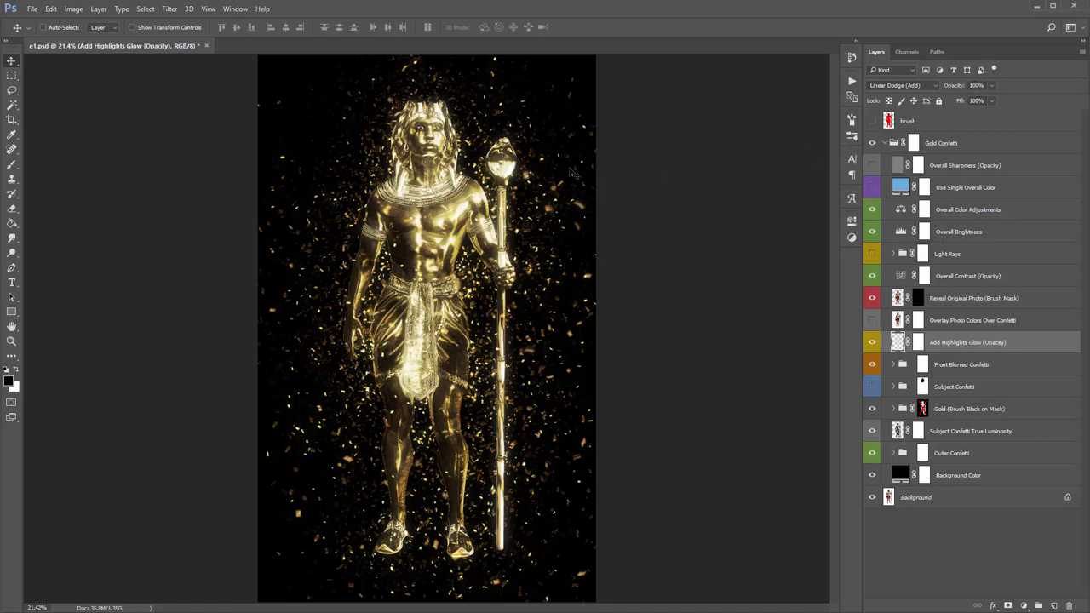
left_click(919, 344)
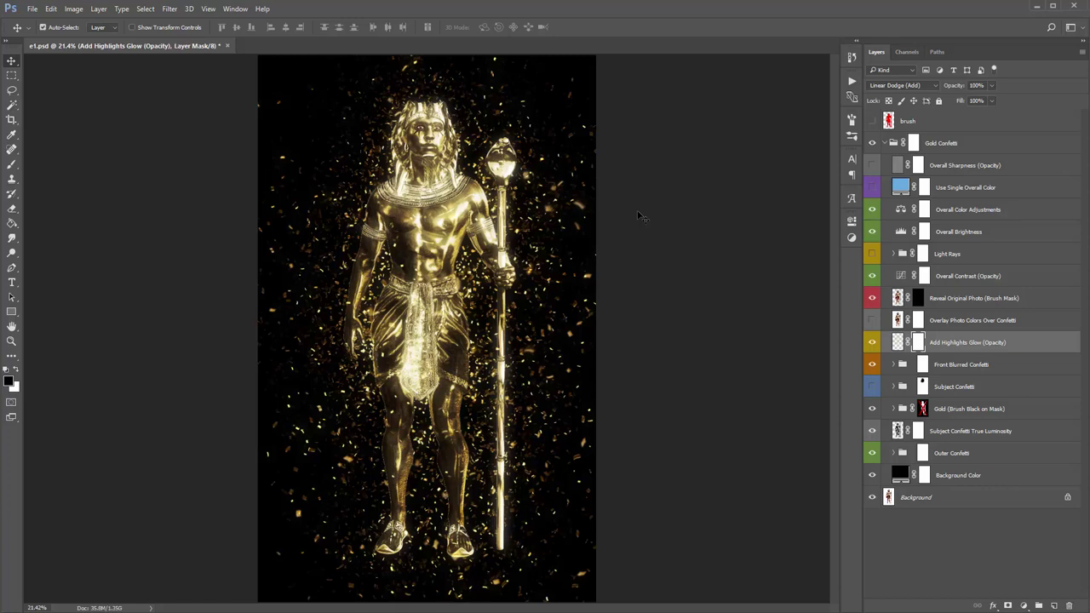
left_click(898, 341)
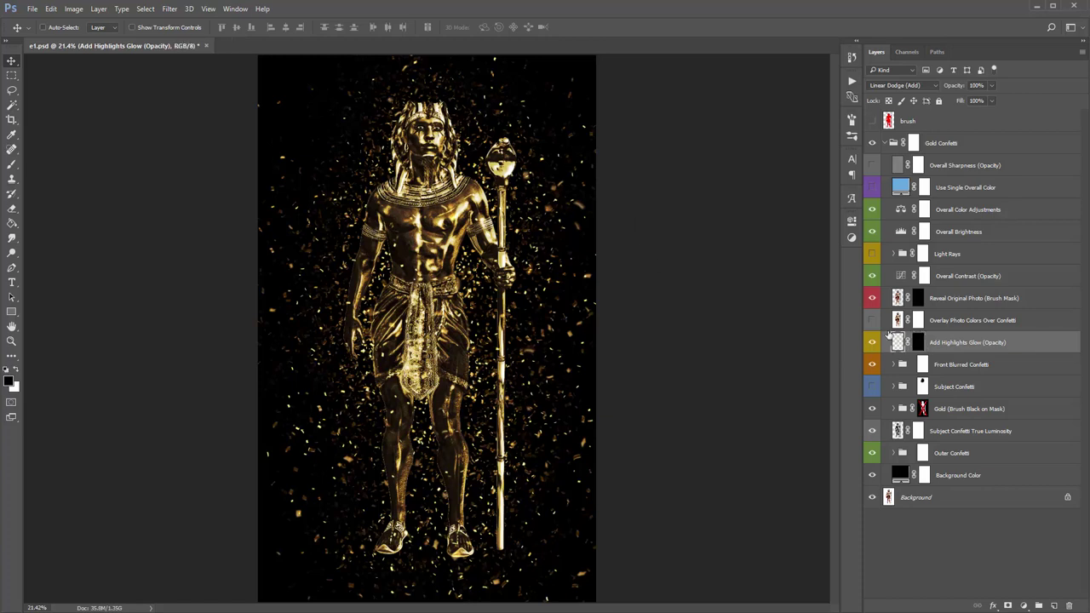
key("b")
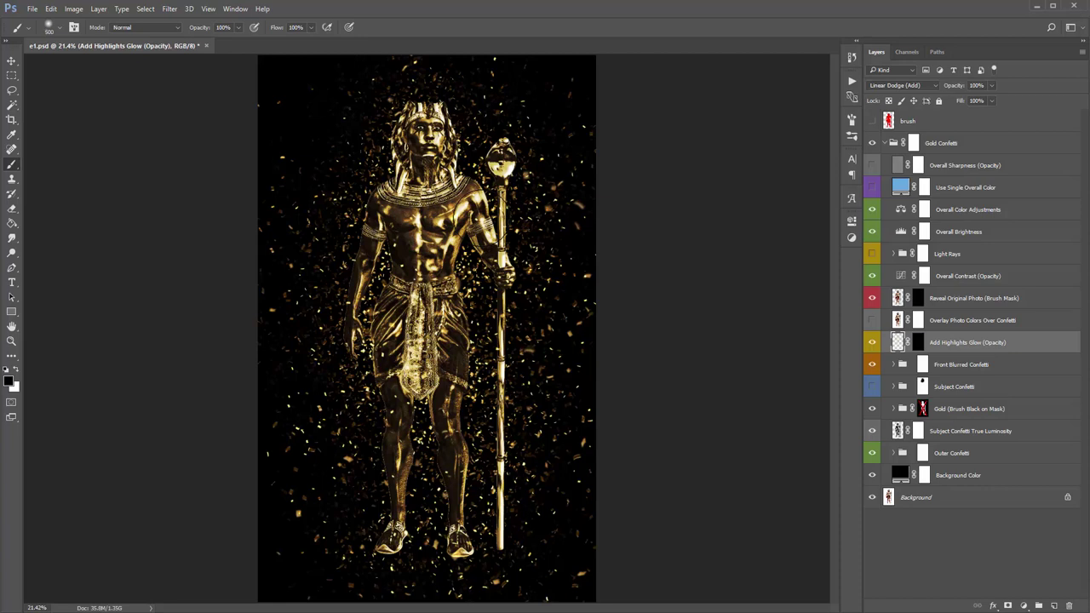
key("x")
key("x")
key("x")
left_click(918, 343)
key("x")
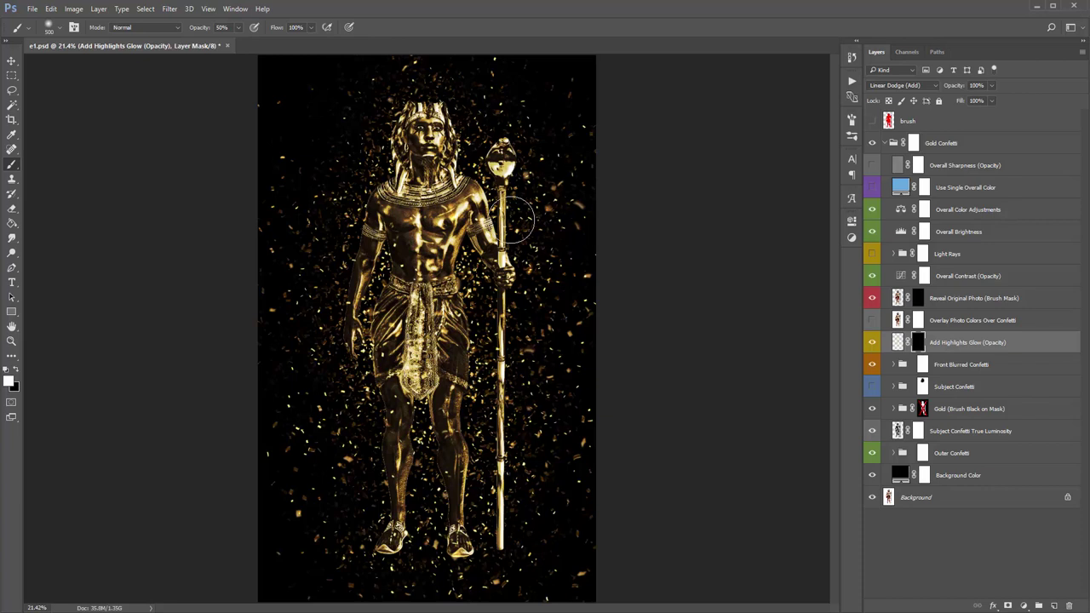
Paint white glow onto the figure's shoulder and chest in the mask, using brush sizes 300–400.
mouse_move(516, 219)
left_mouse_down()
mouse_move(457, 211)
mouse_move(479, 223)
mouse_move(509, 206)
mouse_move(507, 171)
mouse_move(453, 151)
mouse_move(441, 111)
mouse_move(483, 125)
left_mouse_up()
key("bracketleft")
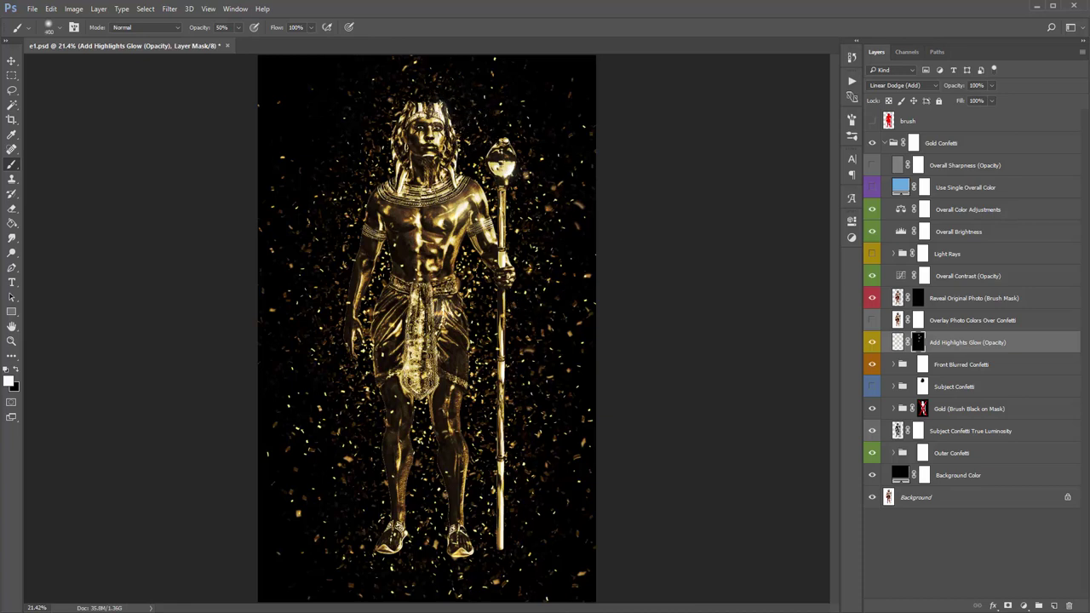
left_click_drag(419, 254, 377, 230)
key("bracketright")
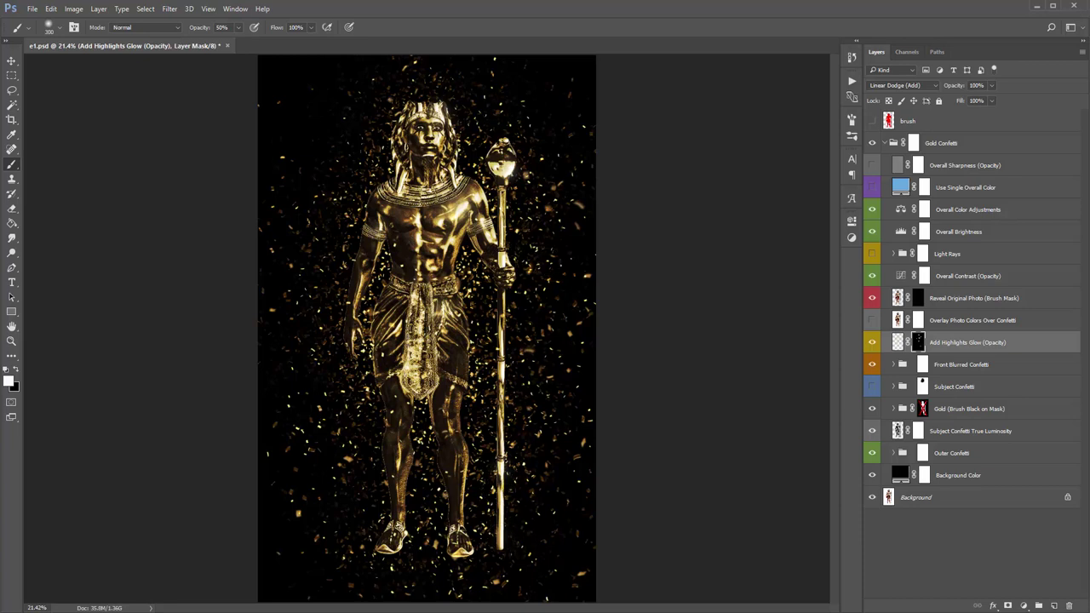
key("bracketright")
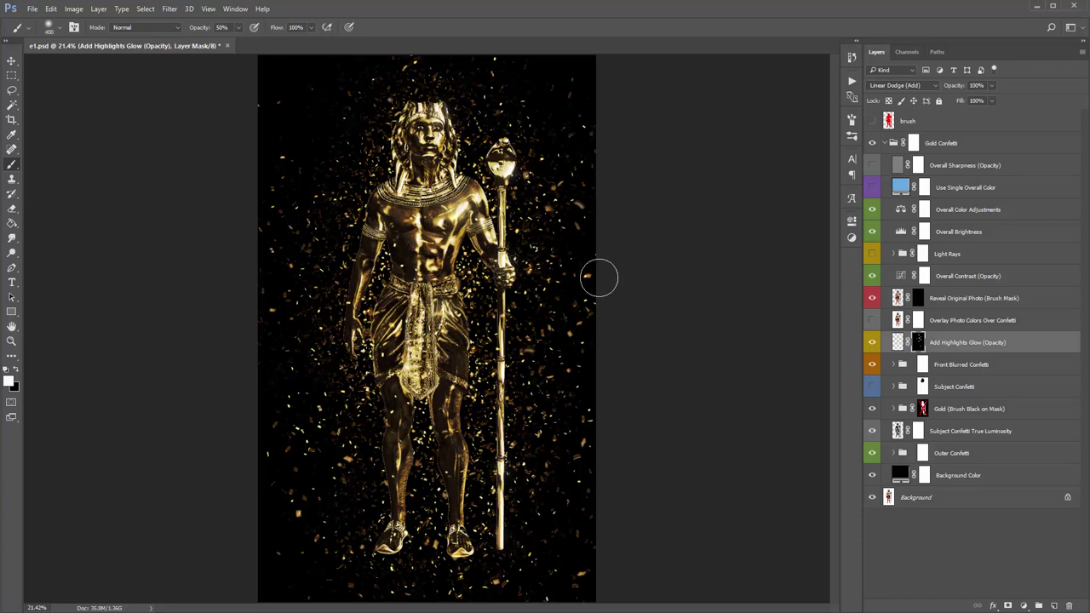
key("v")
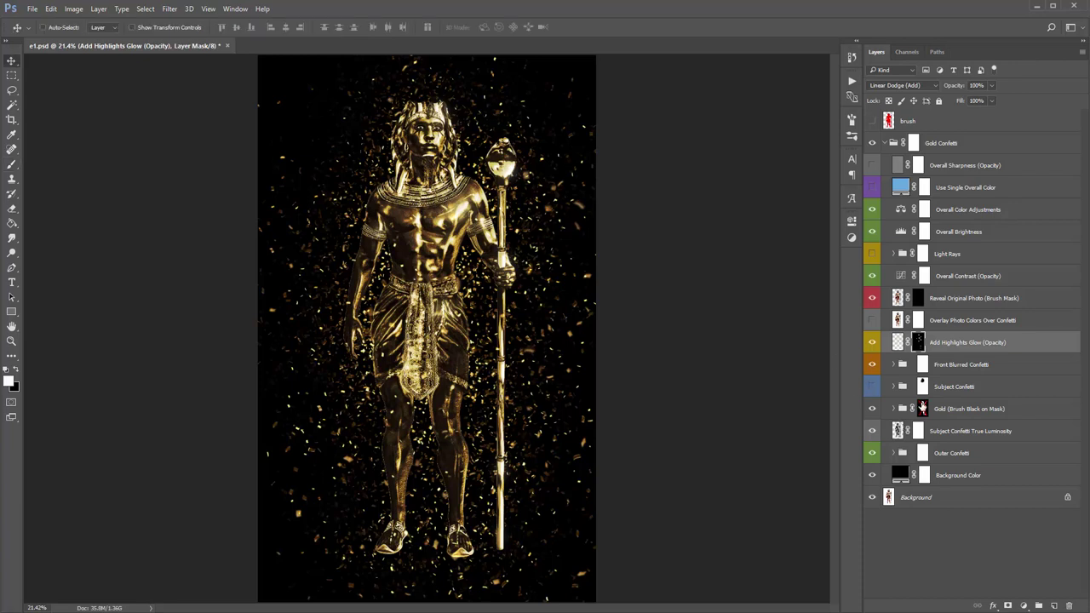
left_click(922, 409)
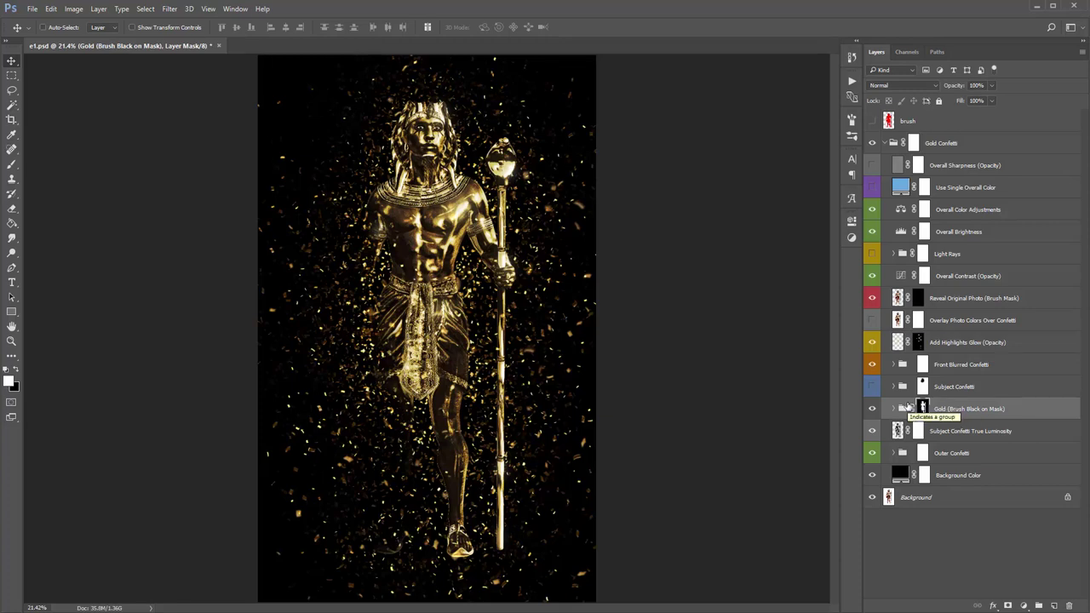
Show Overlay Photo Colors Over Confetti and fill its mask black to hide the overlay.
left_click(982, 350)
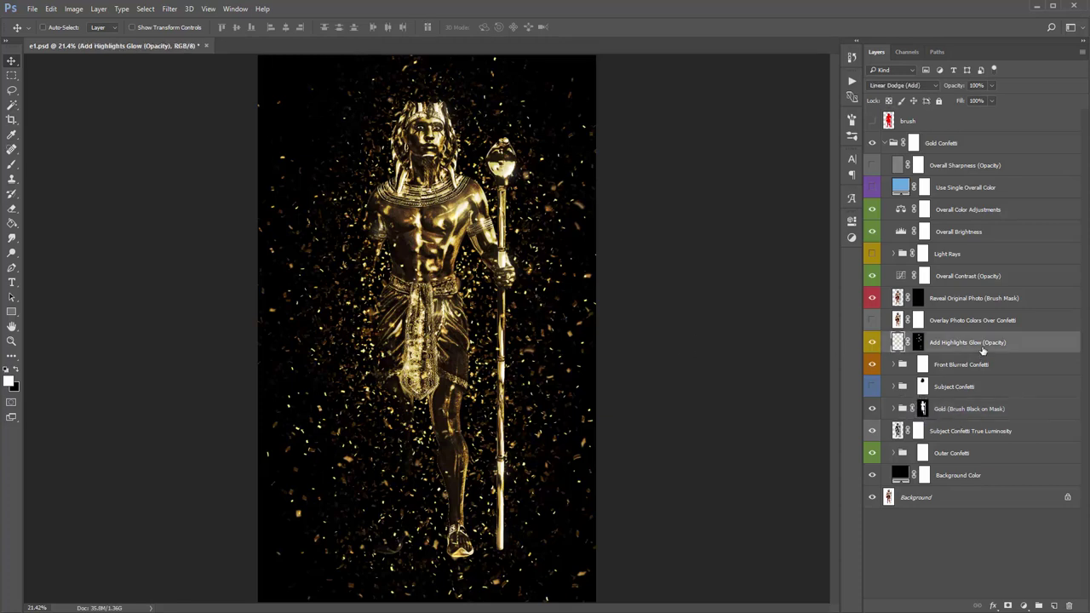
left_click(957, 327)
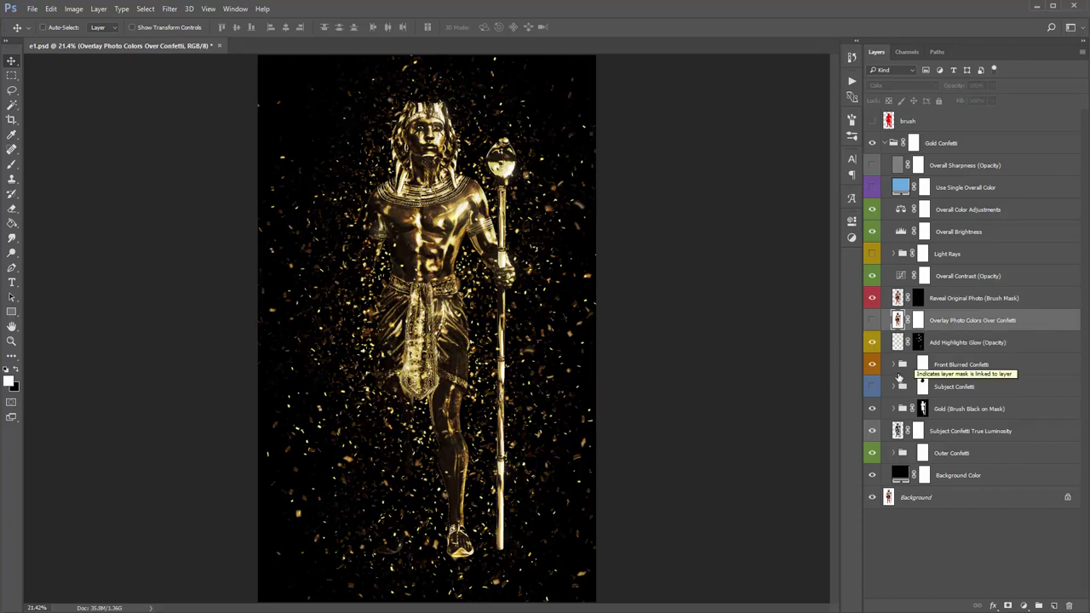
left_click(871, 321)
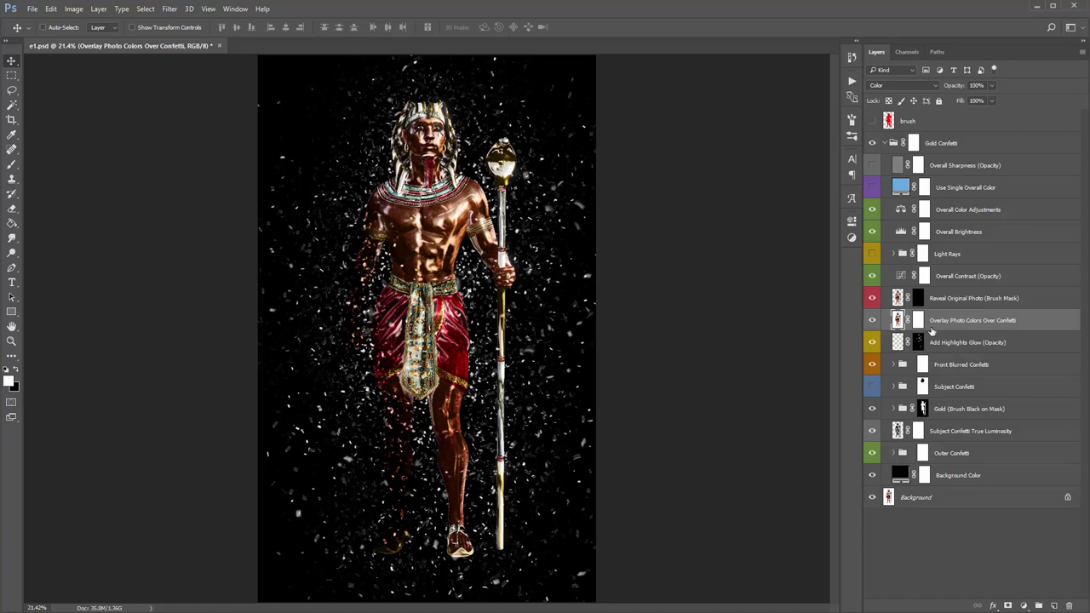
left_click(919, 321)
key("b")
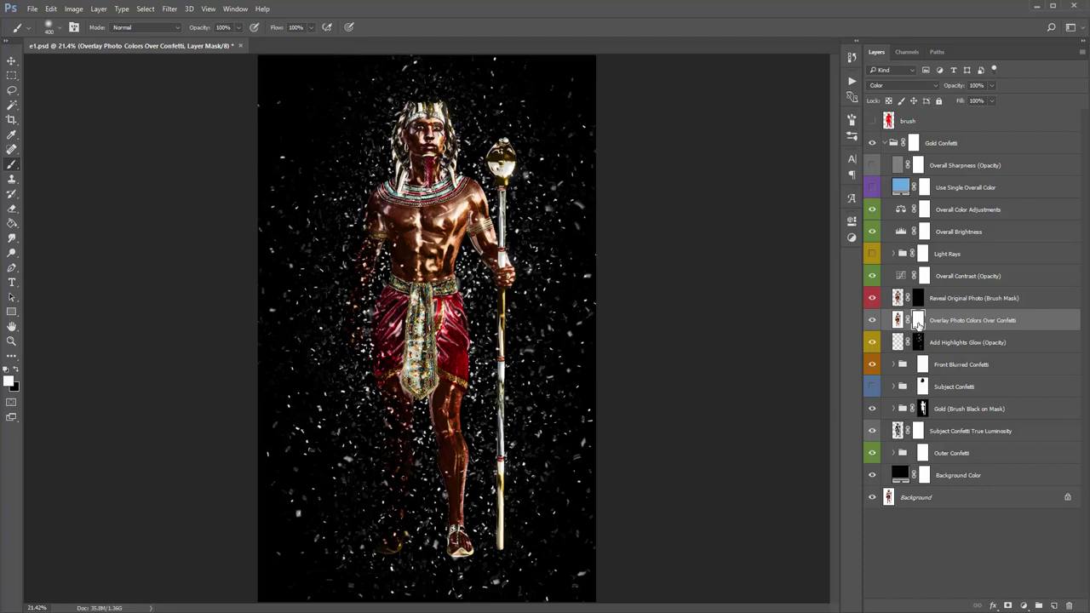
key("ctrl+i")
Paint the original colours back in at the collar with a size-300 white brush.
key("bracketleft")
mouse_move(432, 178)
left_mouse_down()
mouse_move(415, 186)
mouse_move(449, 188)
left_mouse_up()
mouse_move(436, 95)
left_mouse_down()
mouse_move(374, 186)
mouse_move(437, 307)
mouse_move(480, 435)
mouse_move(525, 471)
mouse_move(393, 379)
mouse_move(487, 384)
mouse_move(434, 314)
left_mouse_up()
key("v")
left_click(971, 298)
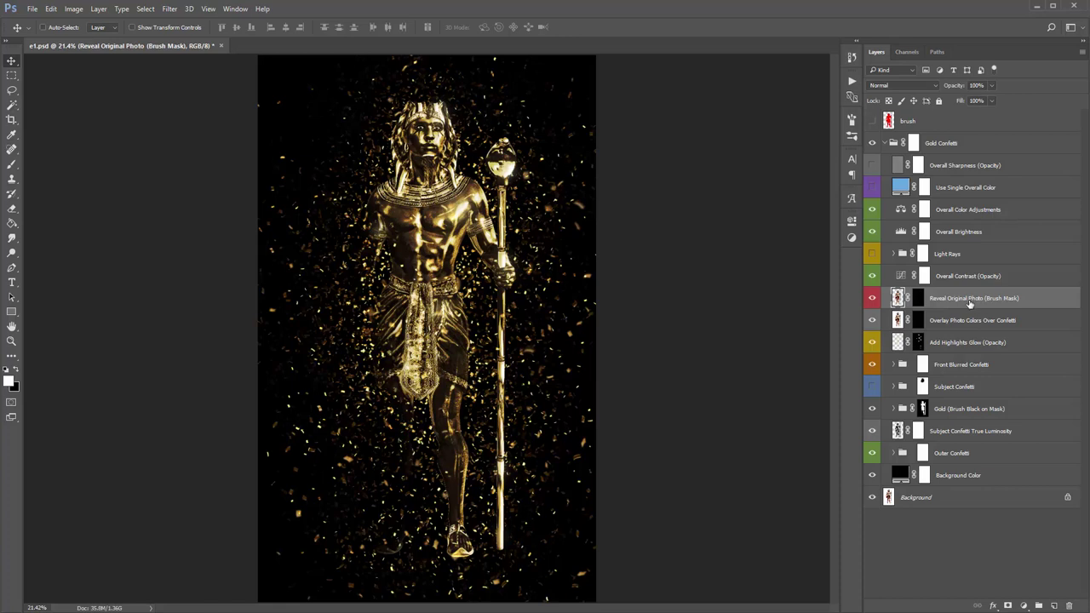
Preview the Reveal Original Photo mask and red silhouette, then disable the Gold layer's mask for painting.
left_click(919, 298, "shift")
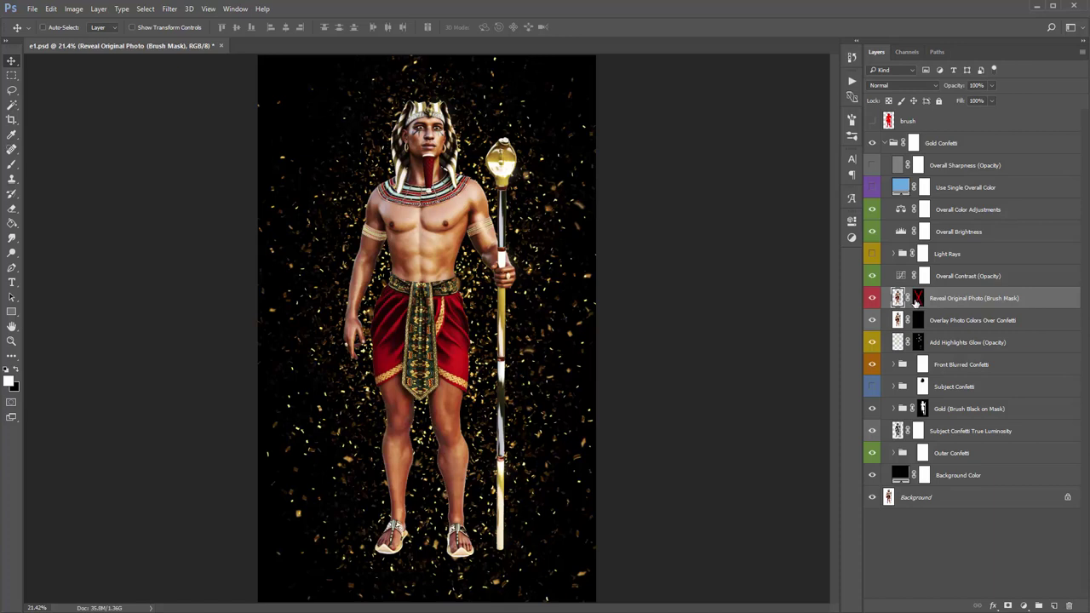
left_click(872, 122)
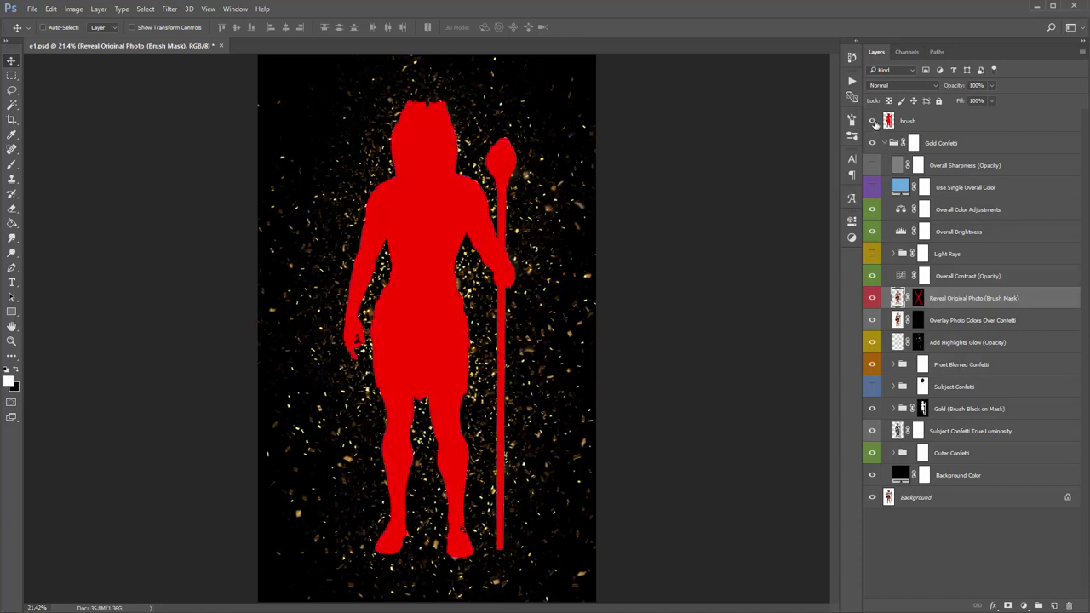
left_click(873, 123)
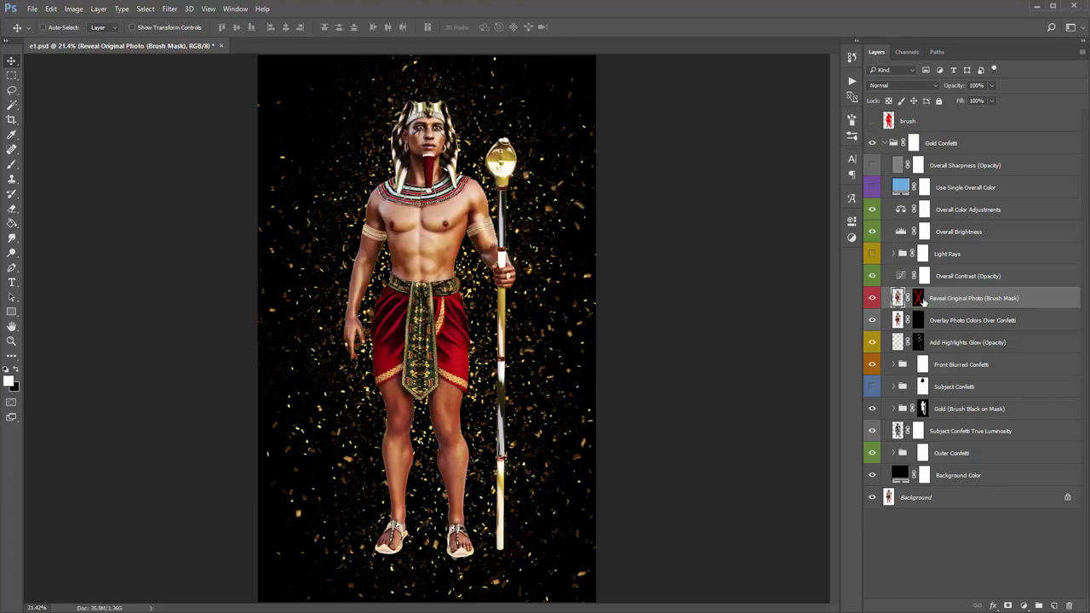
left_click(918, 298, "shift")
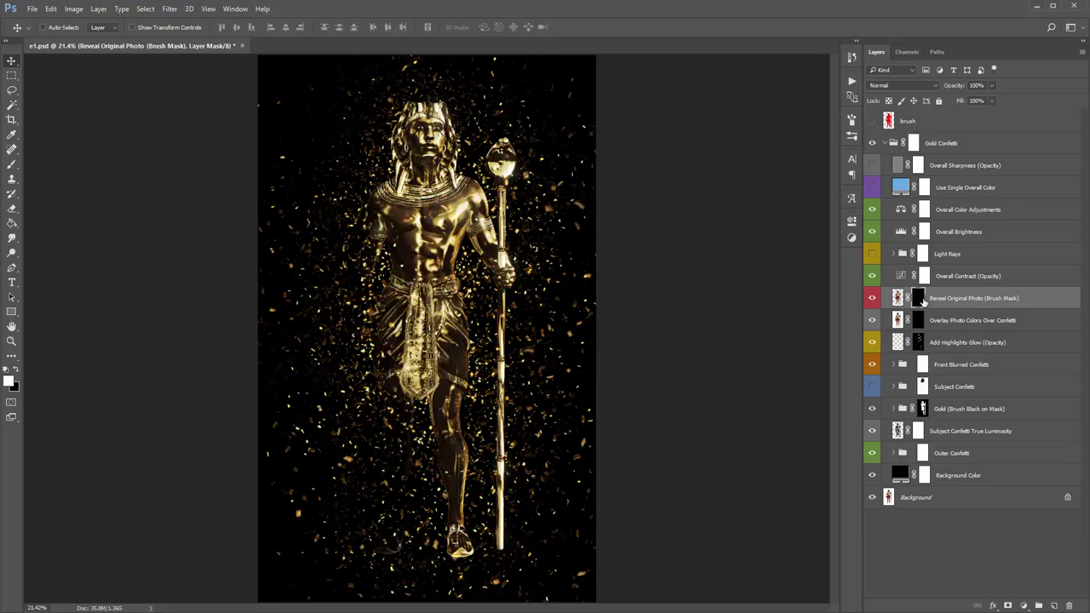
key("b")
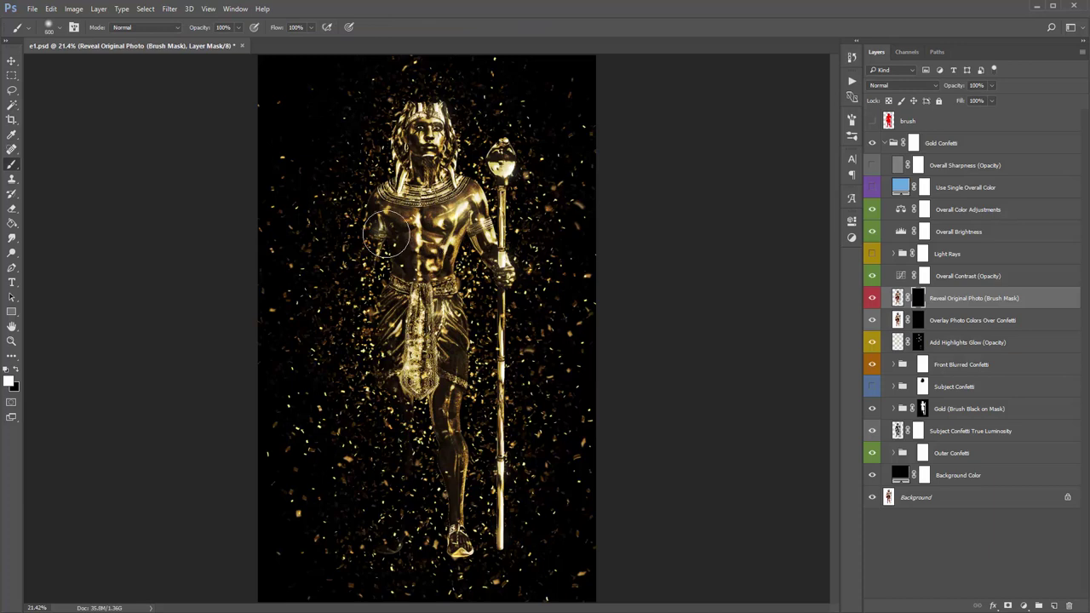
left_click(922, 410, "shift")
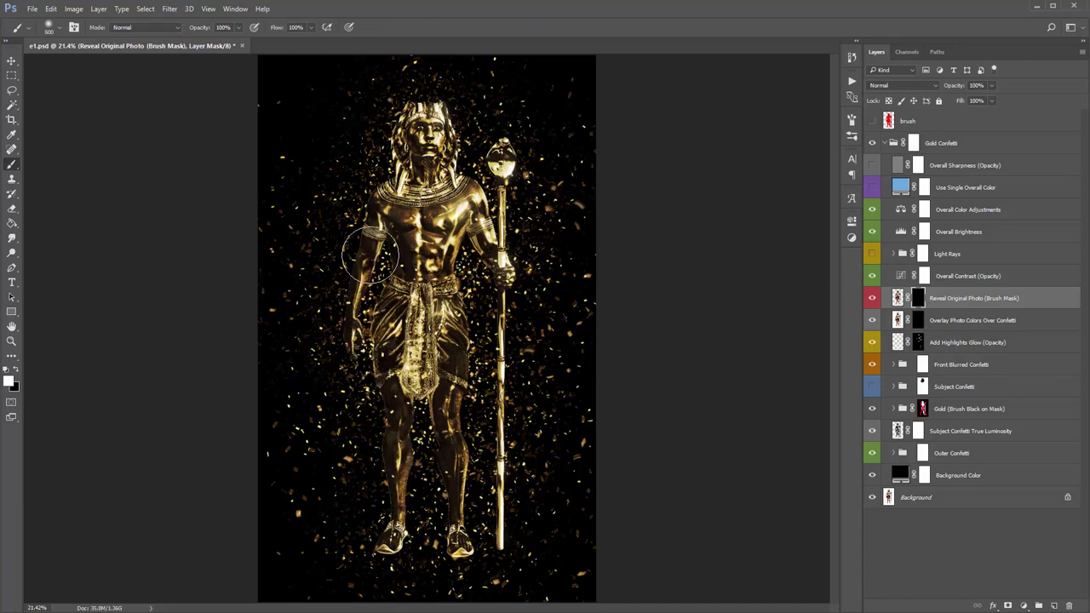
Paint skin, face and red sash back at 55% opacity, restore the left thigh to gold, then hide the layer.
mouse_move(381, 223)
left_mouse_down()
mouse_move(390, 204)
mouse_move(419, 194)
left_mouse_up()
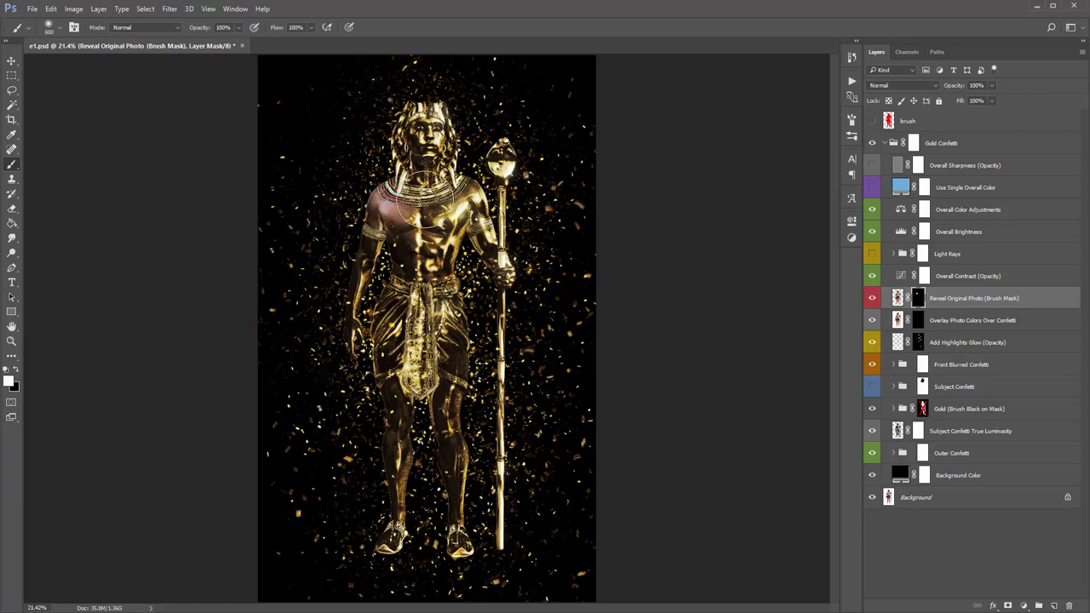
key("5")
key("5")
mouse_move(444, 133)
left_mouse_down()
mouse_move(426, 137)
mouse_move(430, 120)
left_mouse_up()
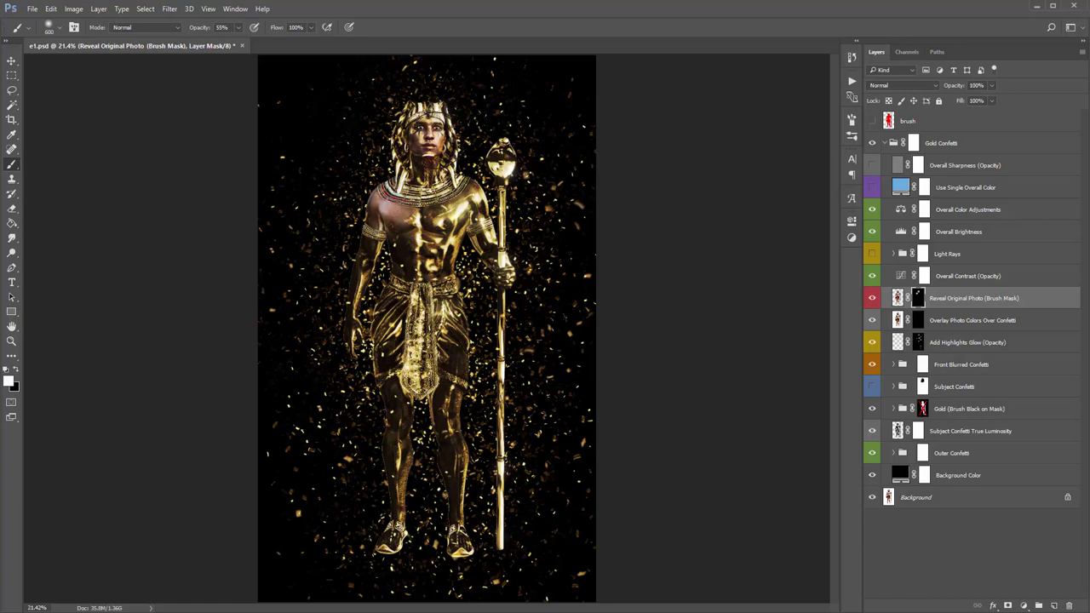
mouse_move(481, 274)
left_mouse_down()
mouse_move(359, 324)
mouse_move(373, 196)
mouse_move(357, 245)
mouse_move(461, 311)
mouse_move(445, 298)
mouse_move(396, 364)
mouse_move(486, 380)
left_mouse_up()
key("x")
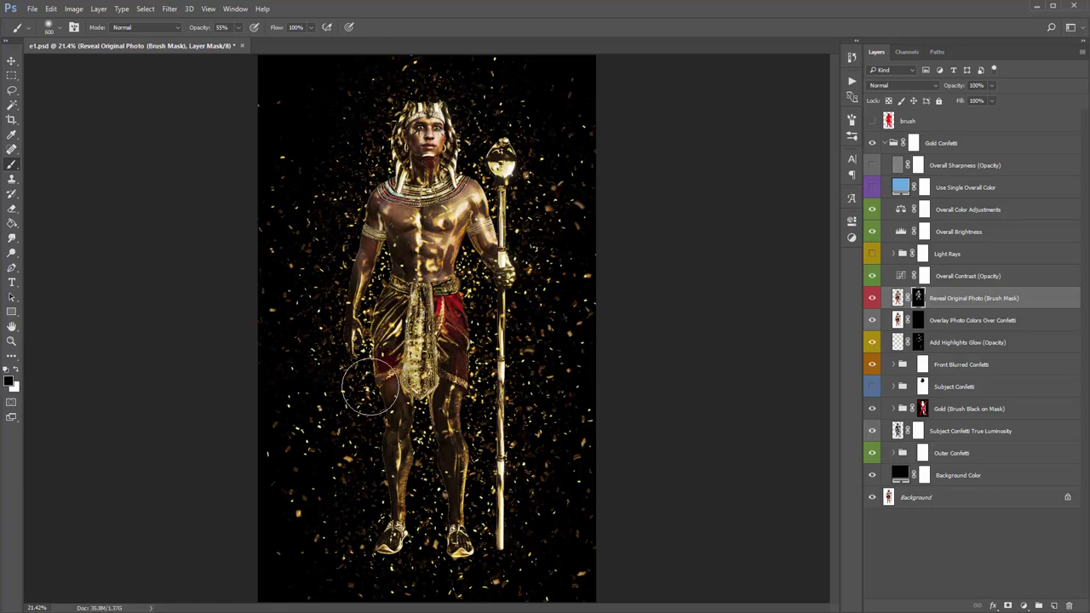
left_click(369, 357)
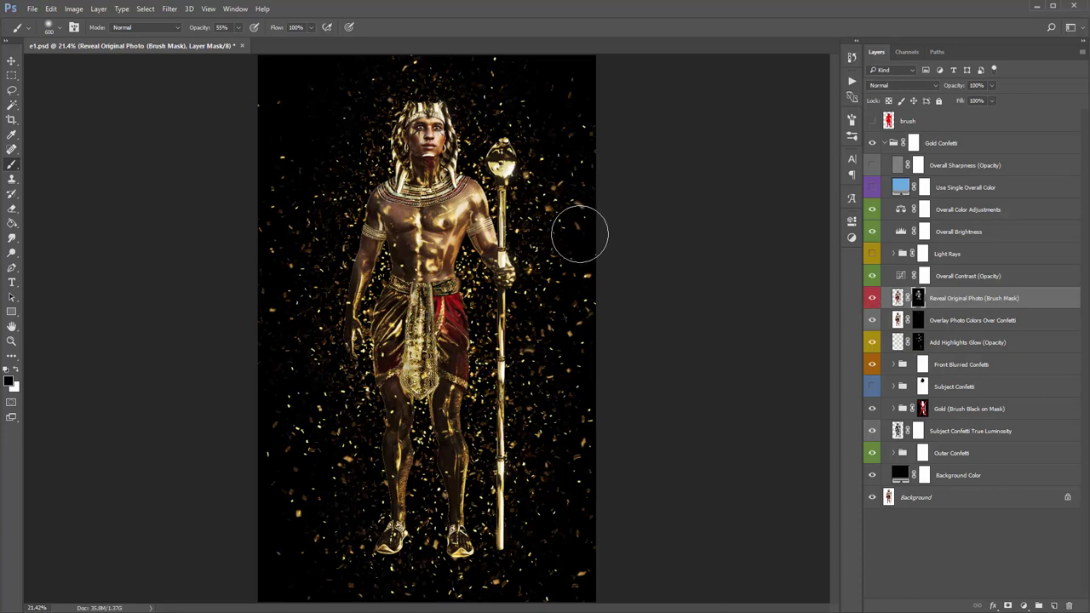
key("v")
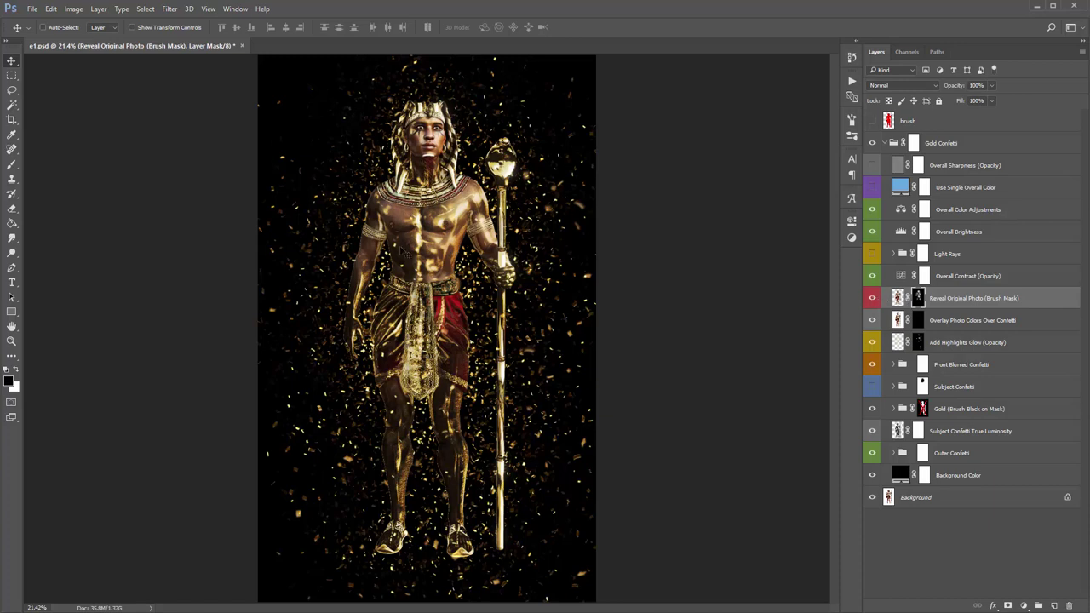
left_click(873, 299)
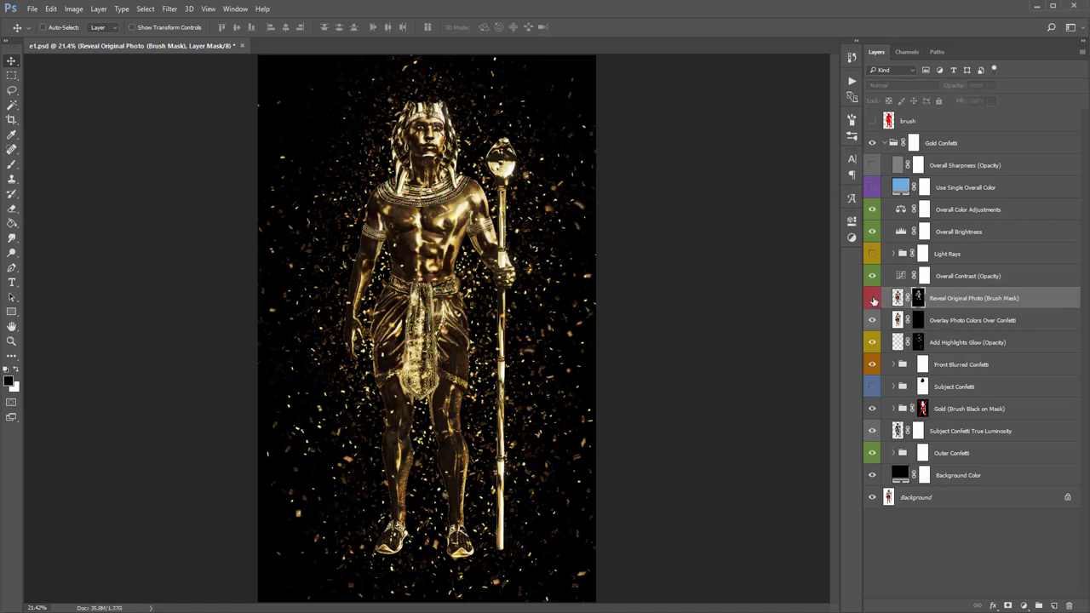
Re-enable the Gold mask and lower Overall Contrast opacity from 20% to 5%.
left_click(923, 409)
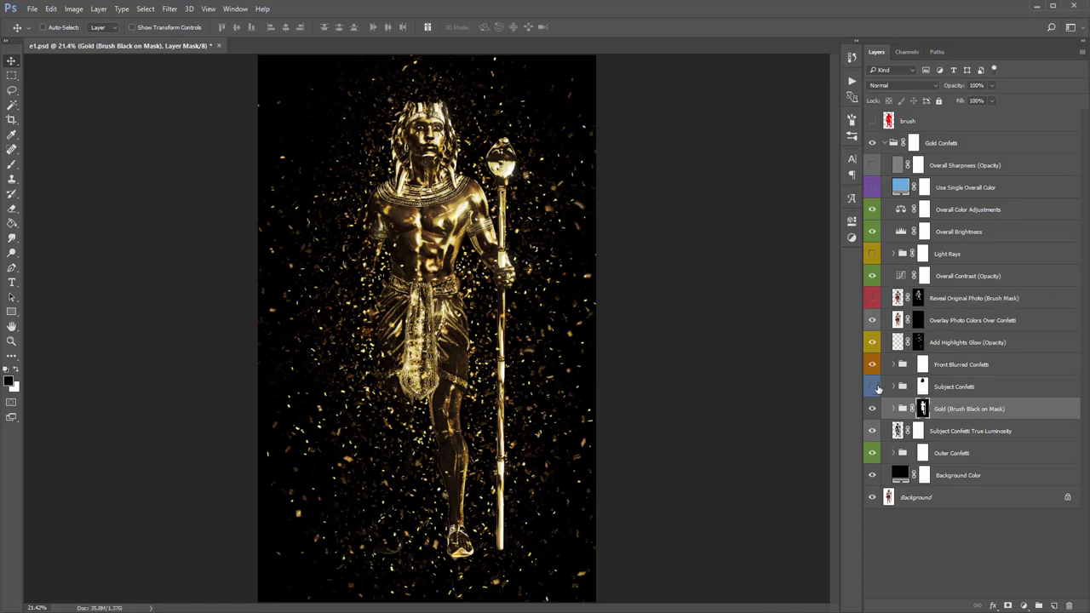
left_click(959, 279)
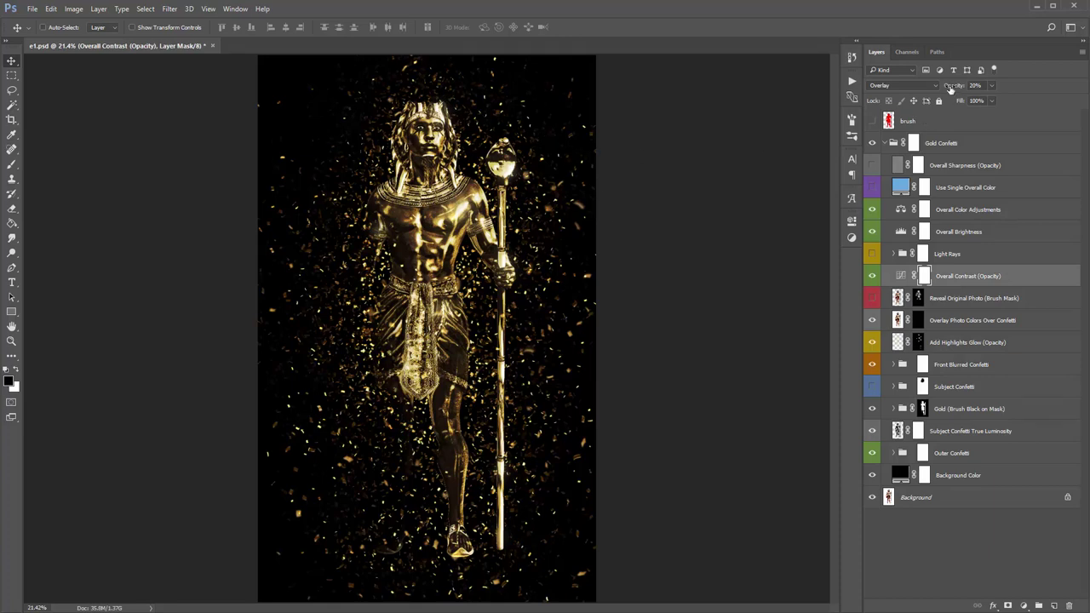
left_click_drag(955, 88, 174, 113)
Try setting Overall Brightness white input to 204, then undo the change.
left_click(990, 238)
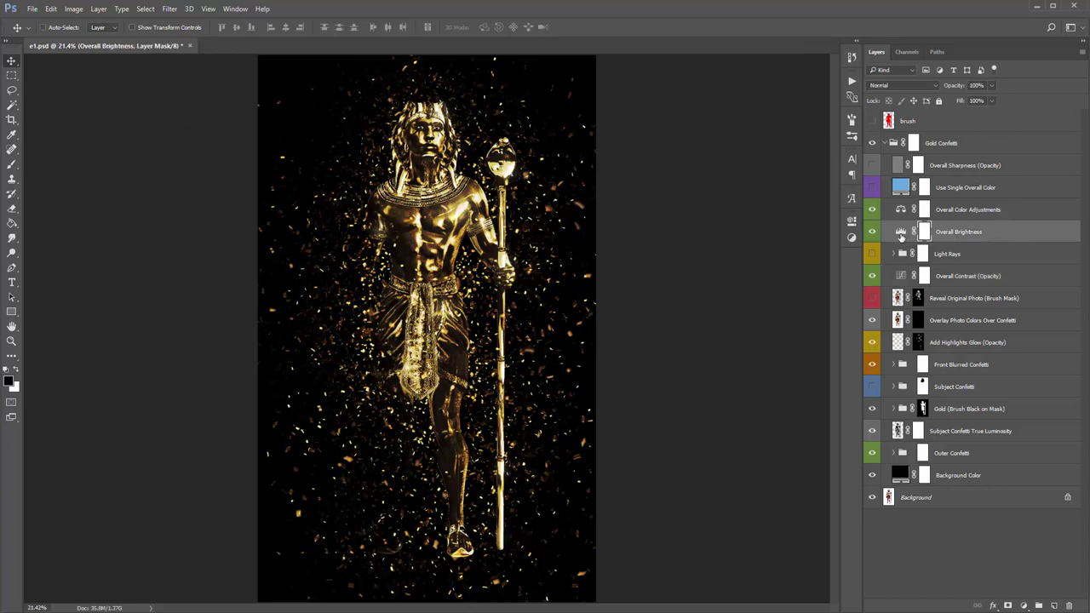
double_click(901, 233)
left_click_drag(808, 336, 786, 337)
key("ctrl+z")
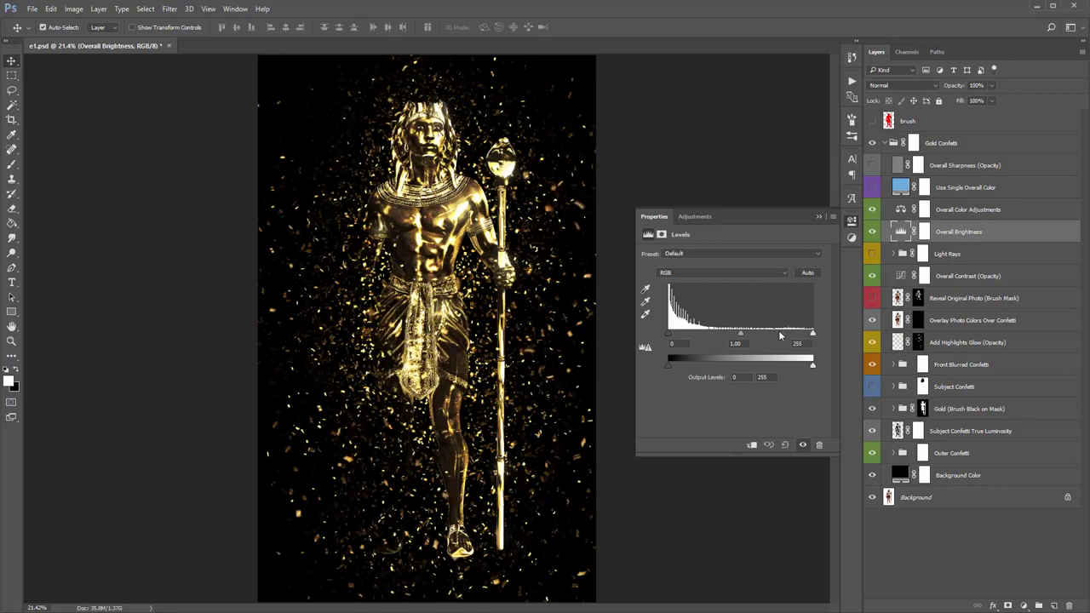
left_click(819, 216)
Test Color Balance midtones at red +50 and yellow −32, then hide Overall Color Adjustments.
left_click(969, 213)
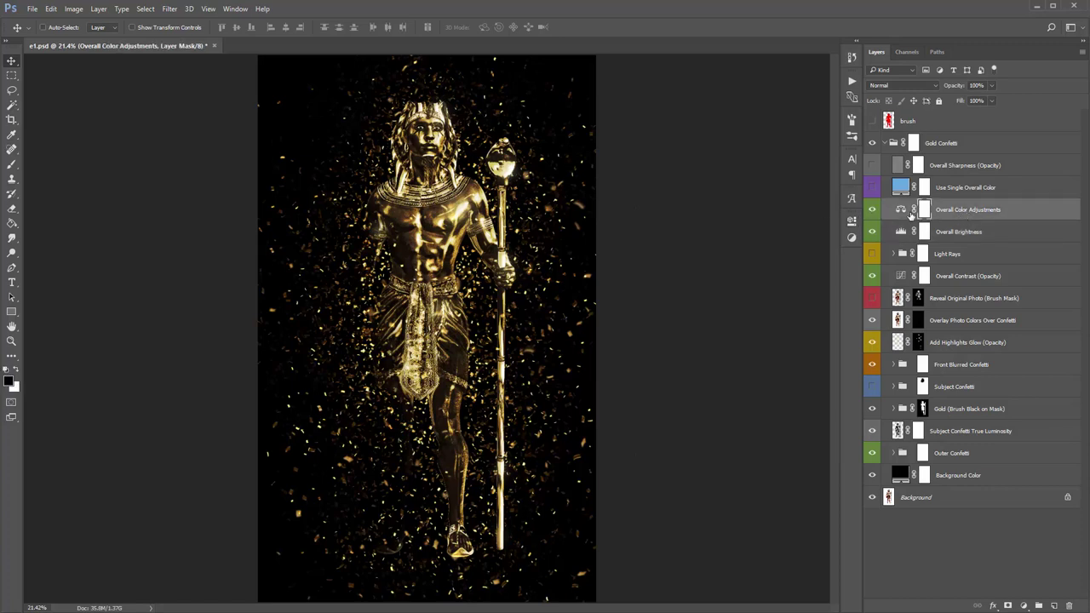
double_click(901, 209)
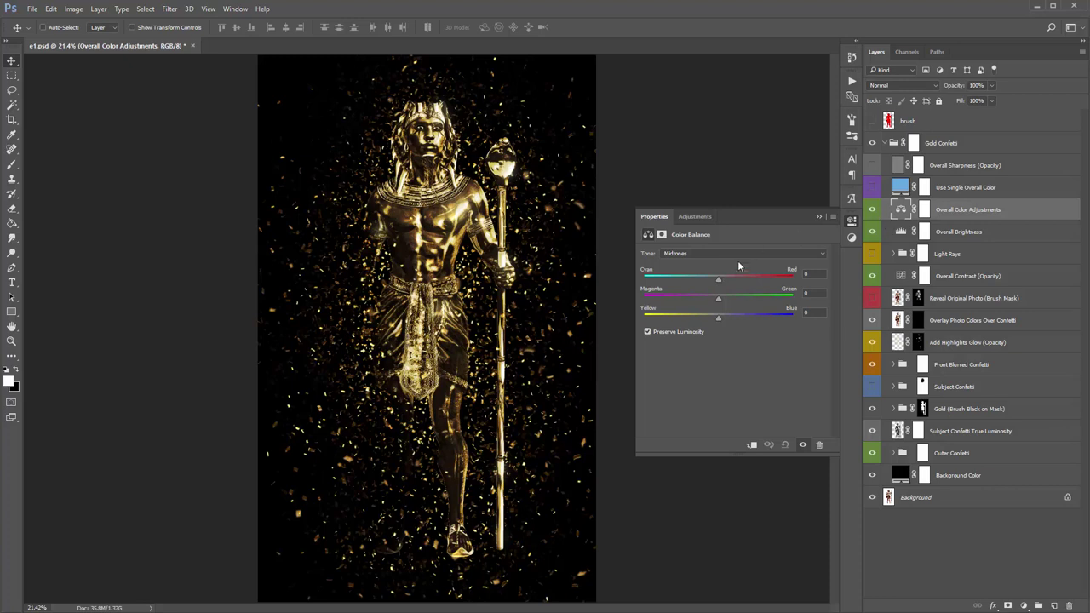
left_click(755, 277)
left_click_drag(717, 315, 694, 316)
left_click(815, 216)
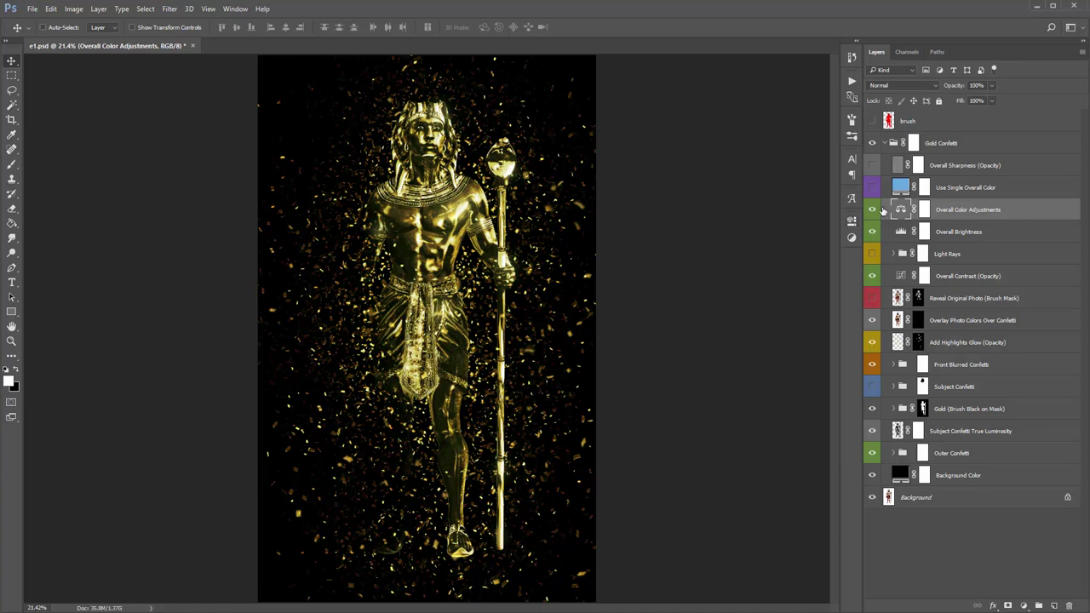
left_click(872, 209)
Toggle the single overall tint without changing its colour, and show the Subject Confetti and Light Rays group.
left_click(900, 187)
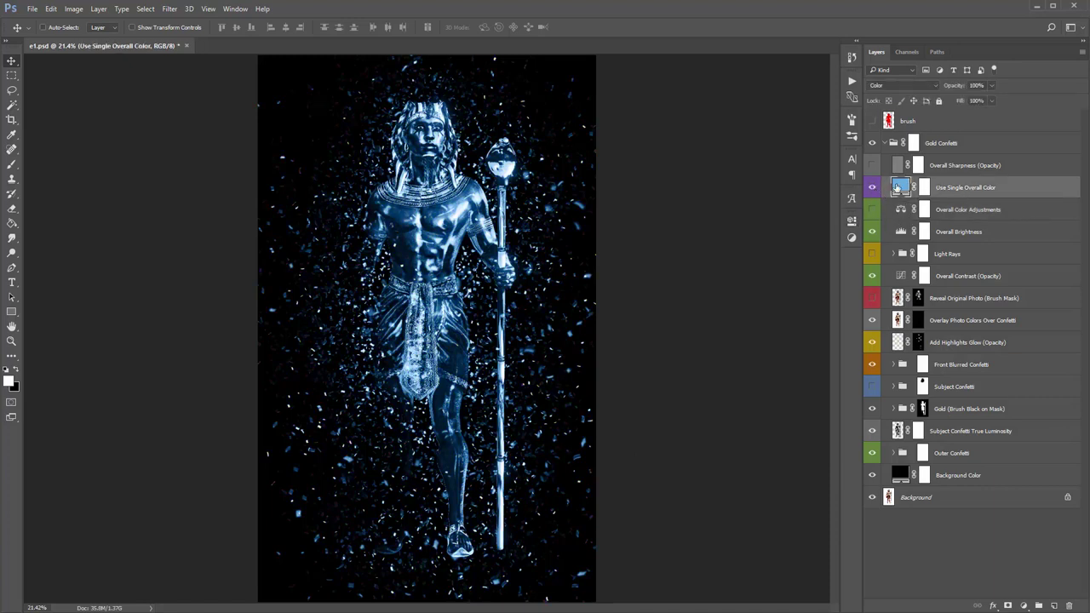
double_click(900, 189)
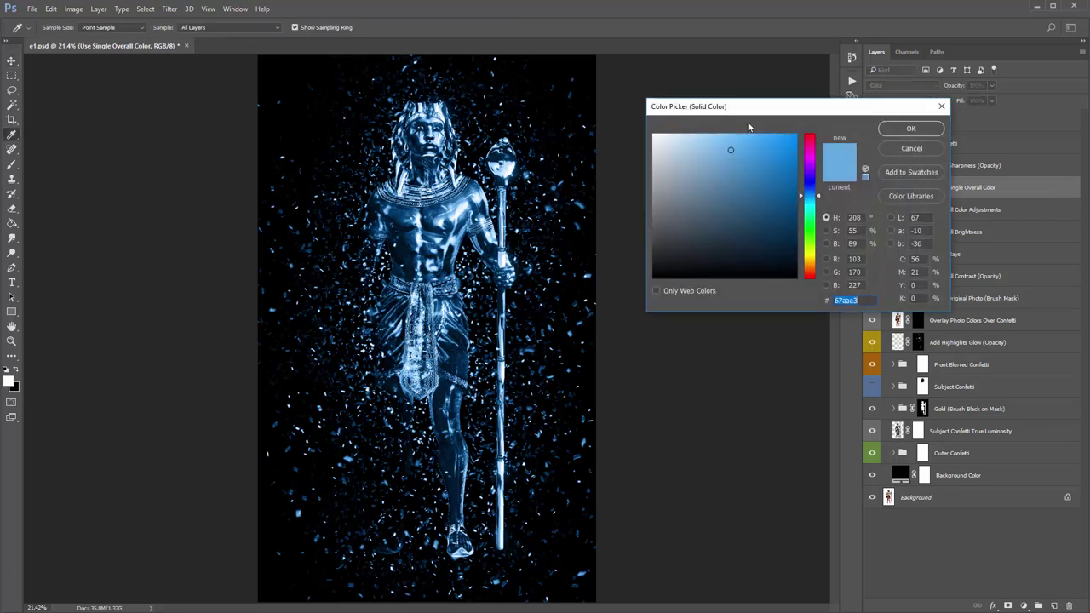
left_click(904, 150)
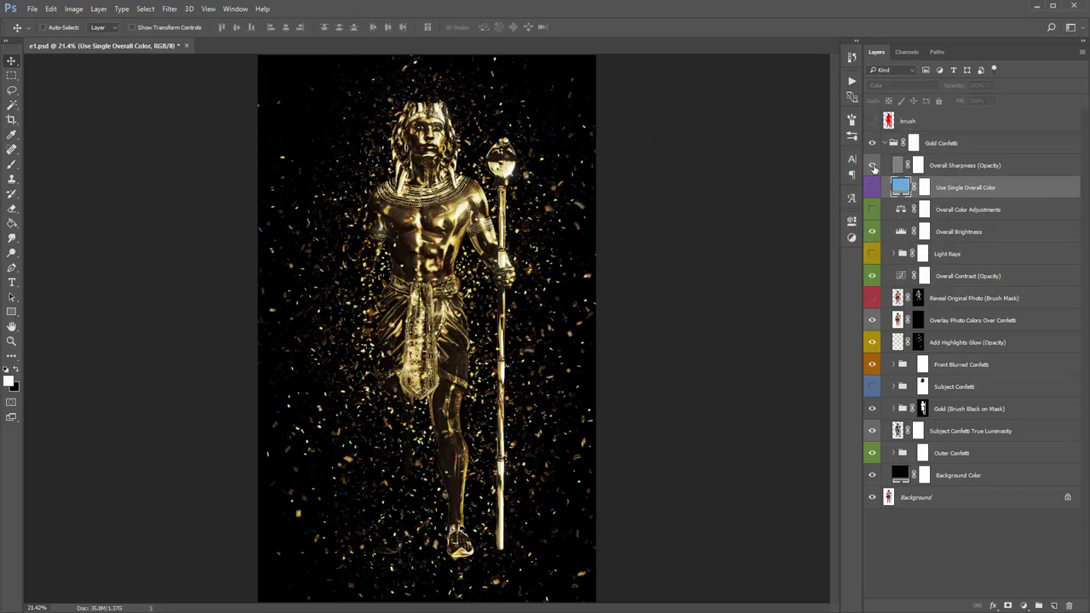
left_click(896, 166)
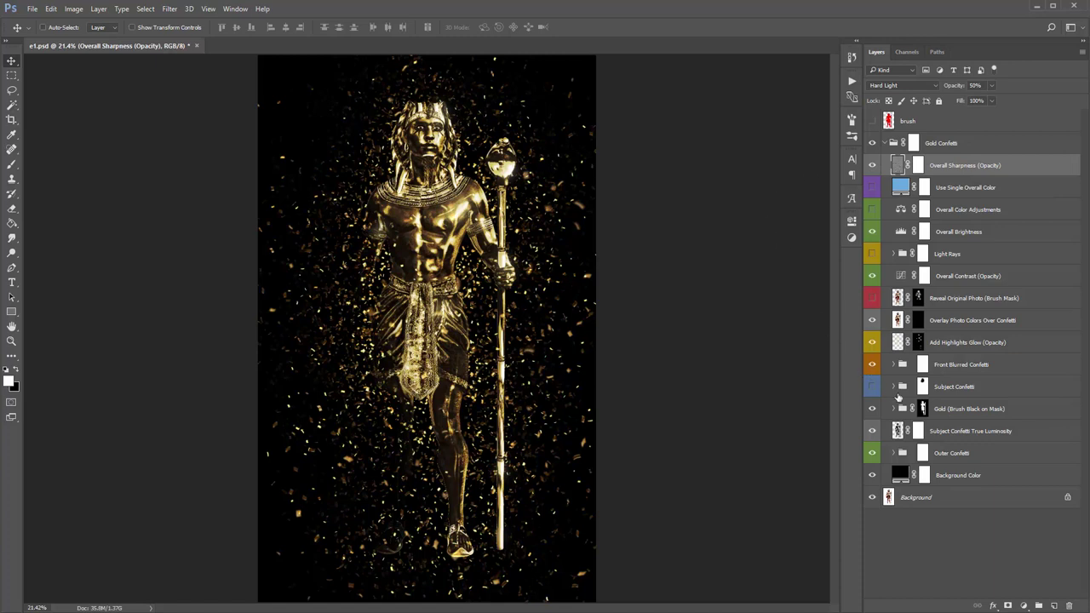
left_click(872, 388)
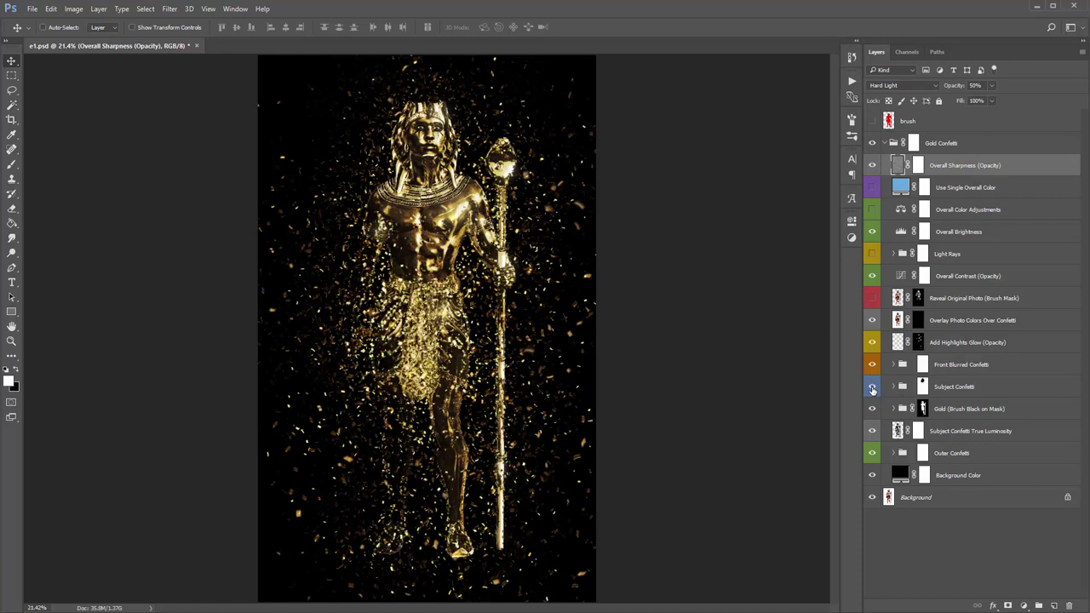
left_click(872, 253)
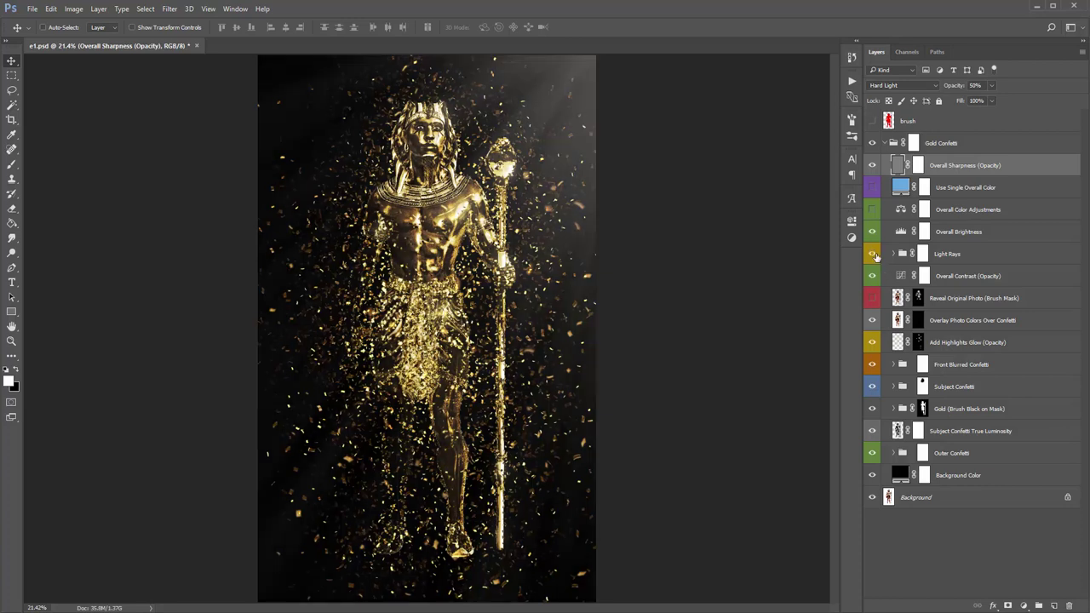
left_click(954, 260)
key("x")
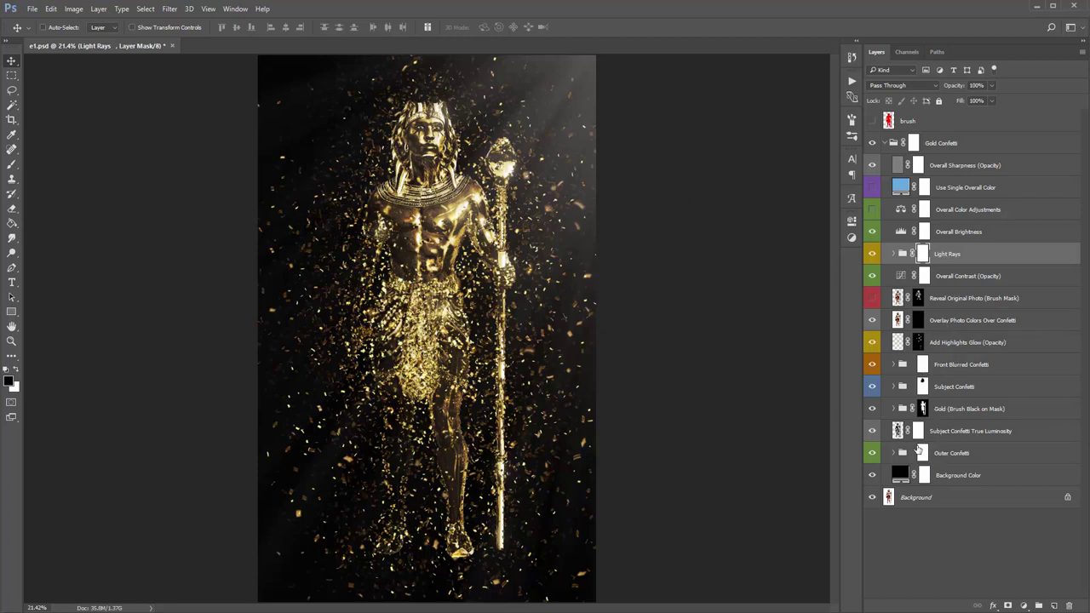
Preview 424242 and white as the background colour, then discard the change.
left_click(962, 476)
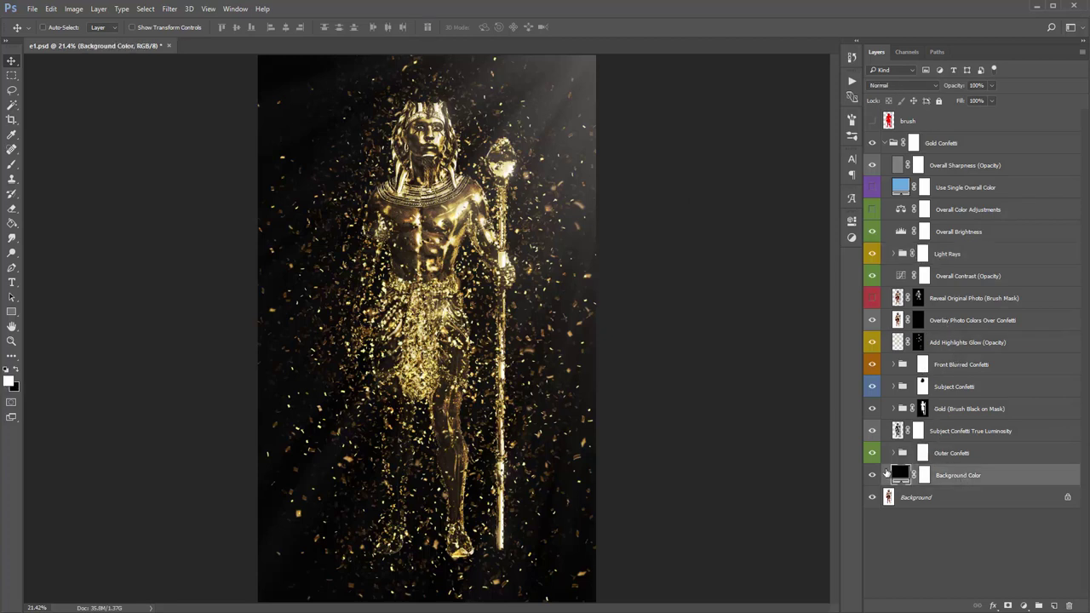
double_click(899, 475)
type("424242")
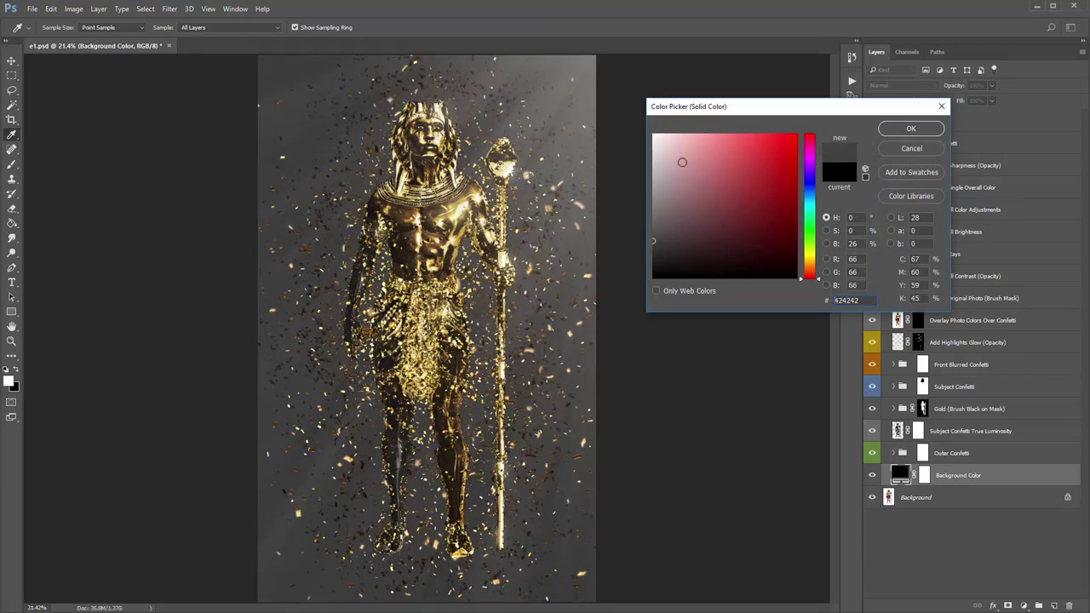
left_click_drag(683, 161, 581, 63)
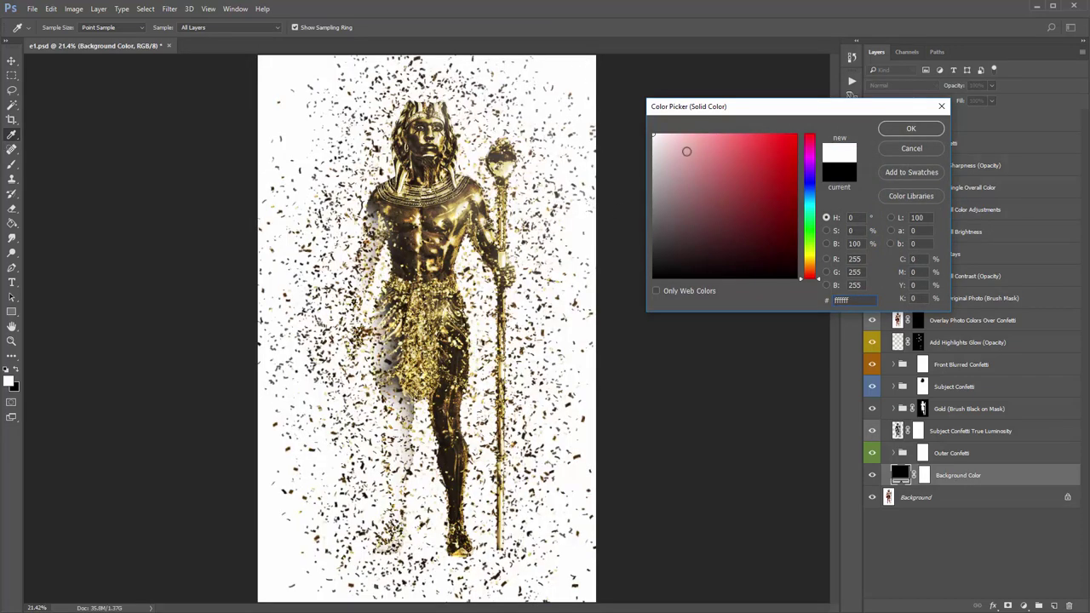
left_click(909, 151)
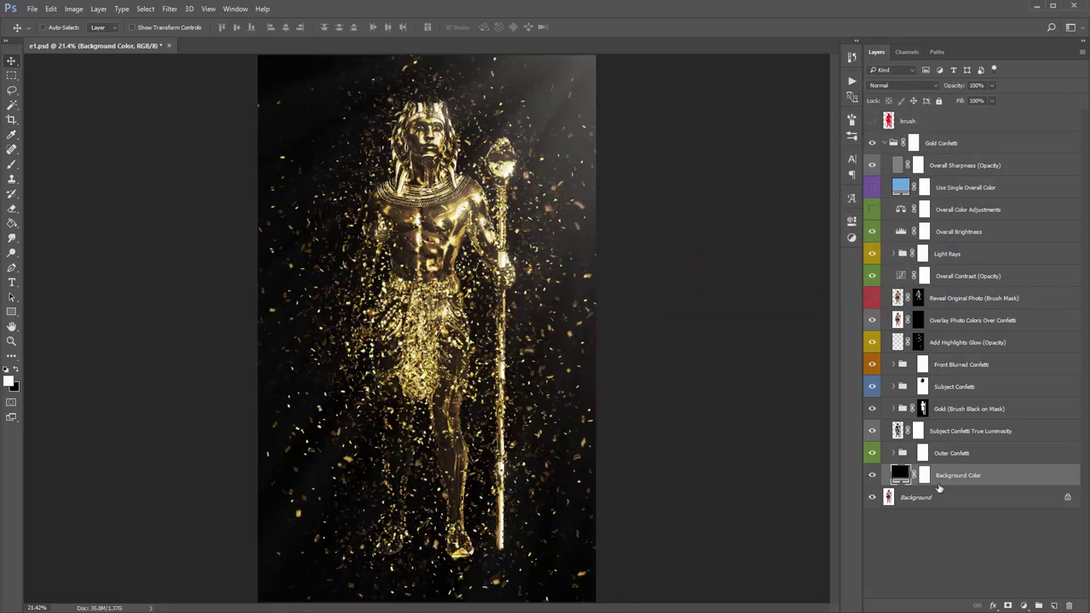
Hide and re-show the black Background Color layer, then save the document.
left_click(873, 477)
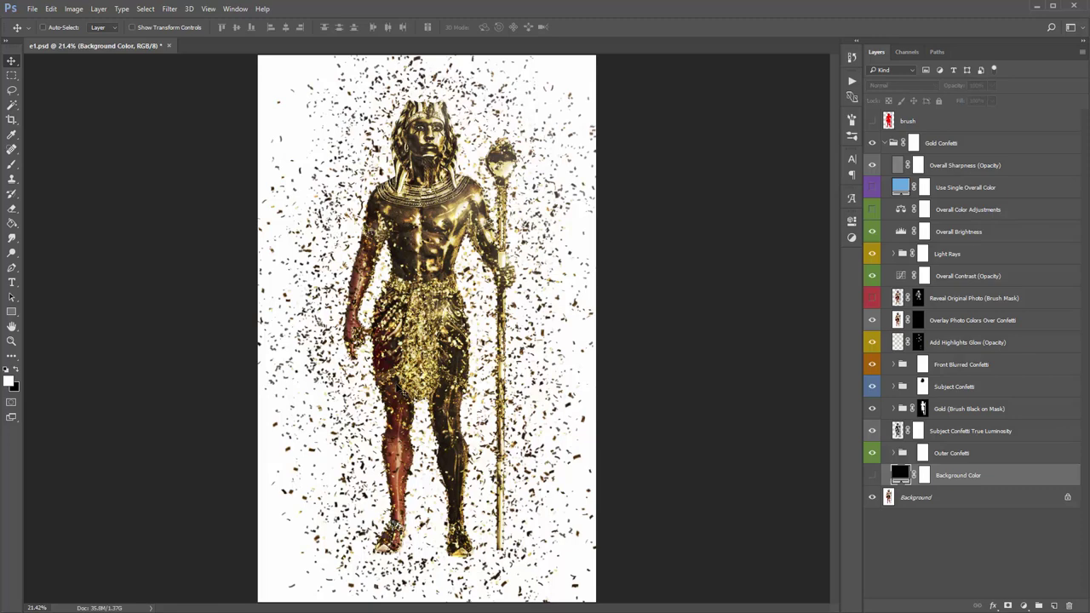
left_click(872, 476)
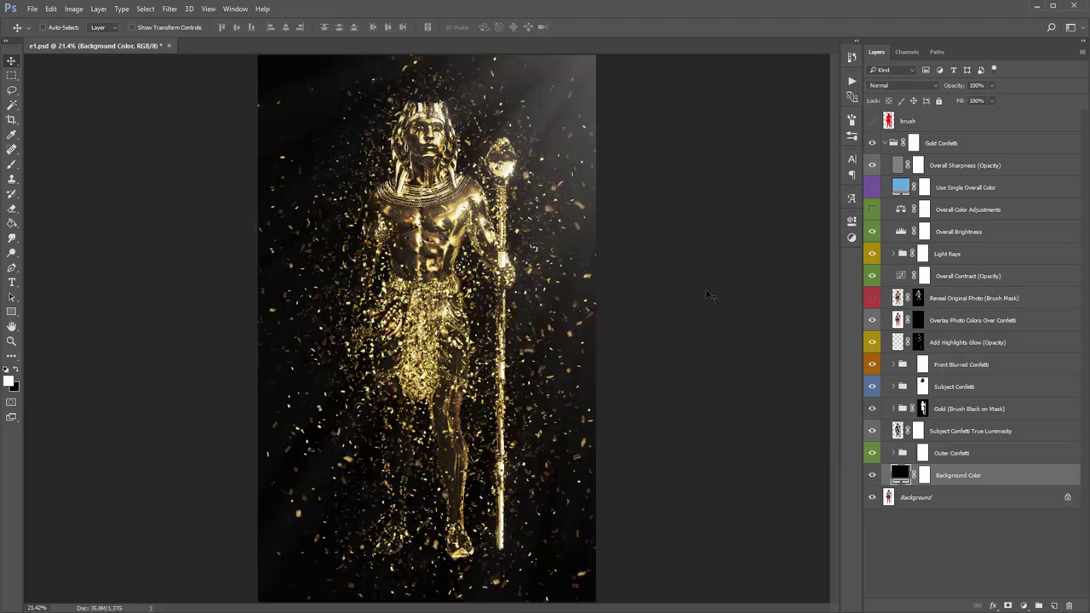
key("ctrl+s")
Paint sharpness away from the lower figure on the Overall Sharpness layer mask.
left_click(925, 167)
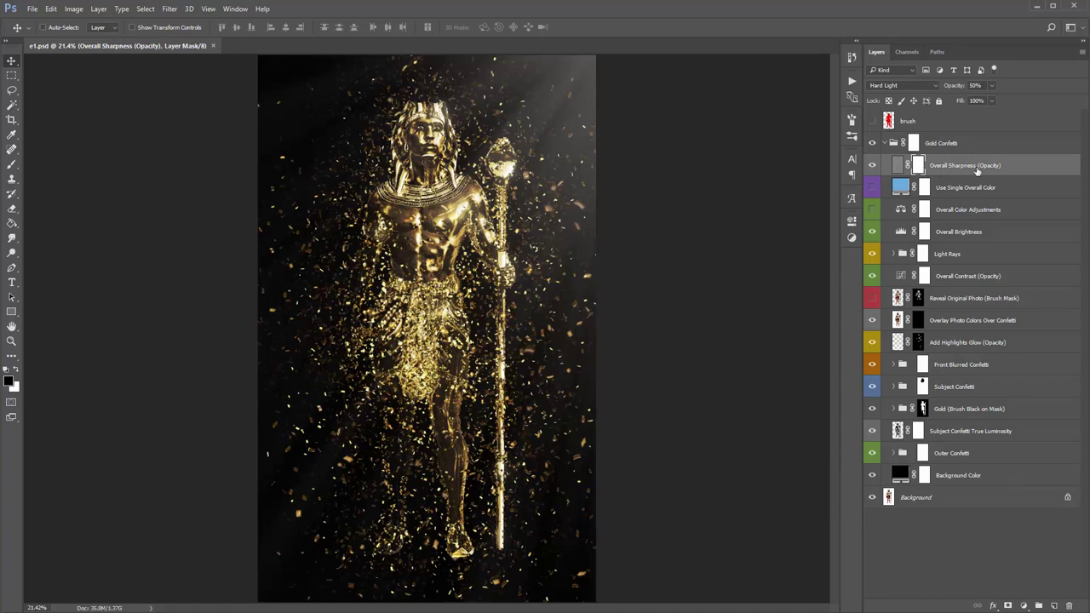
key("b")
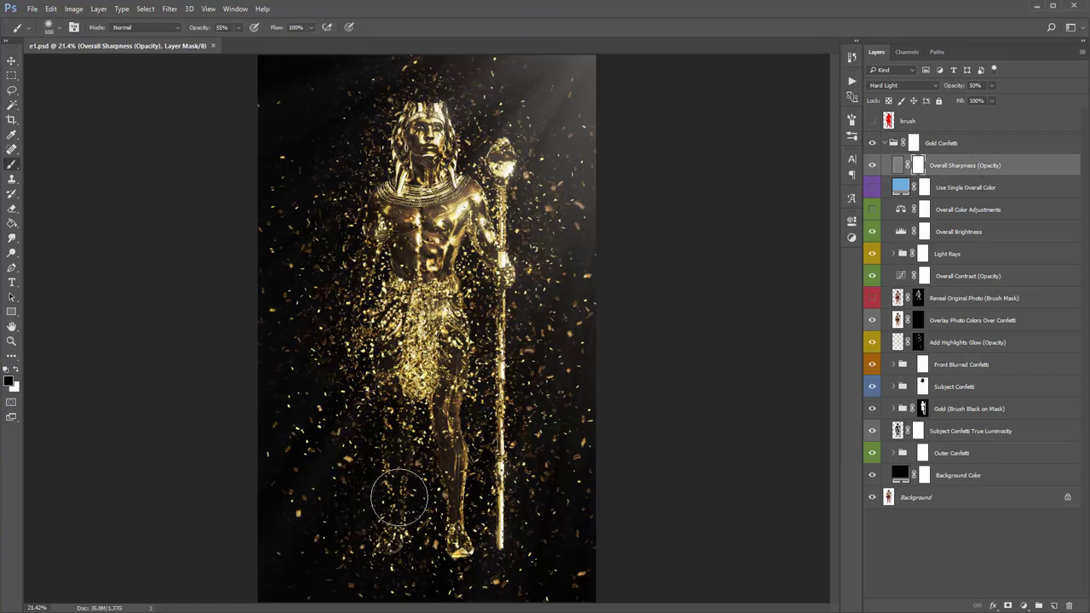
mouse_move(399, 498)
left_mouse_down()
mouse_move(377, 540)
mouse_move(344, 355)
mouse_move(360, 439)
left_mouse_up()
left_click(901, 401)
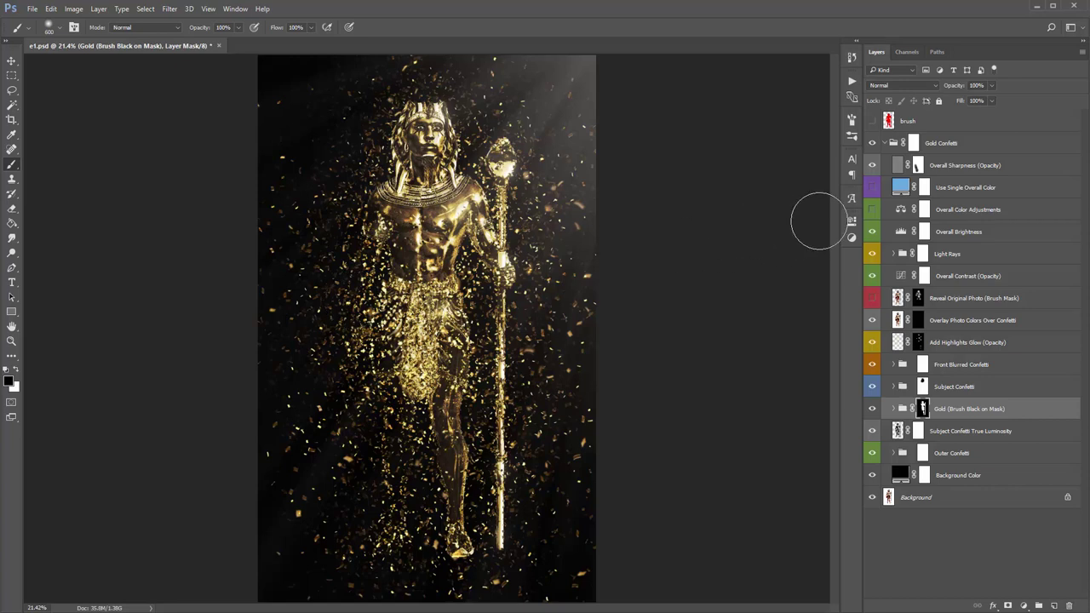
Raise the Light Source layer's opacity inside the Light Rays group to brighten the rays.
key("v")
left_click(922, 255)
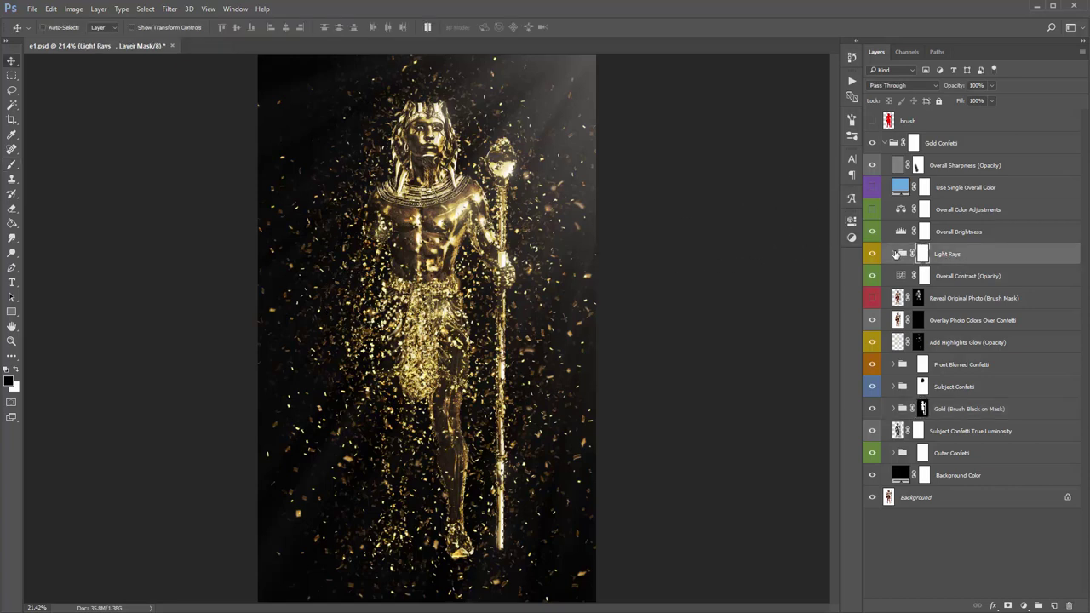
left_click(893, 254)
left_click(988, 297)
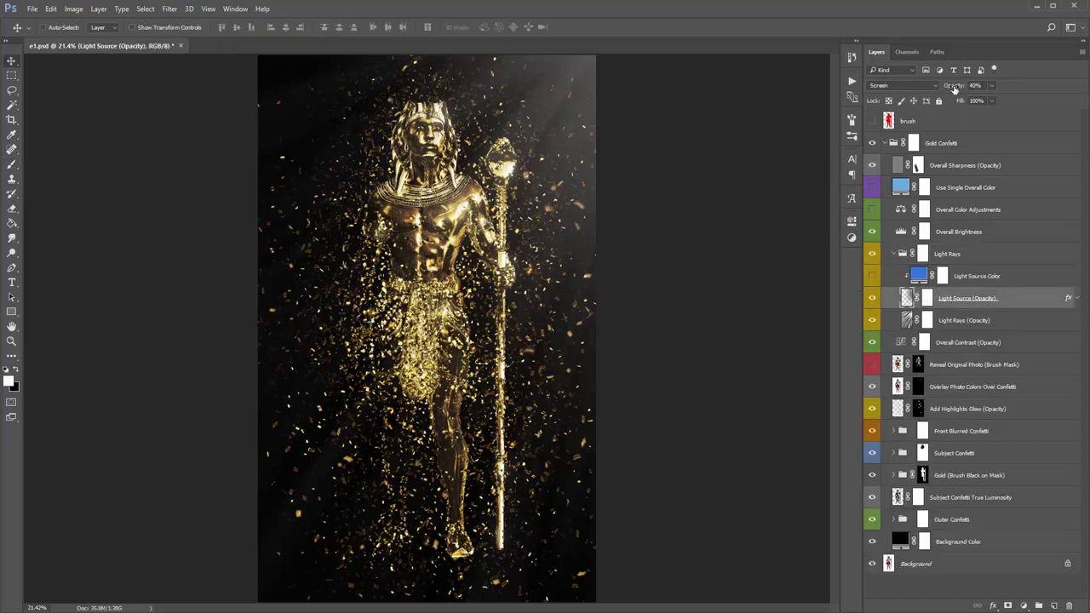
left_click_drag(952, 88, 964, 88)
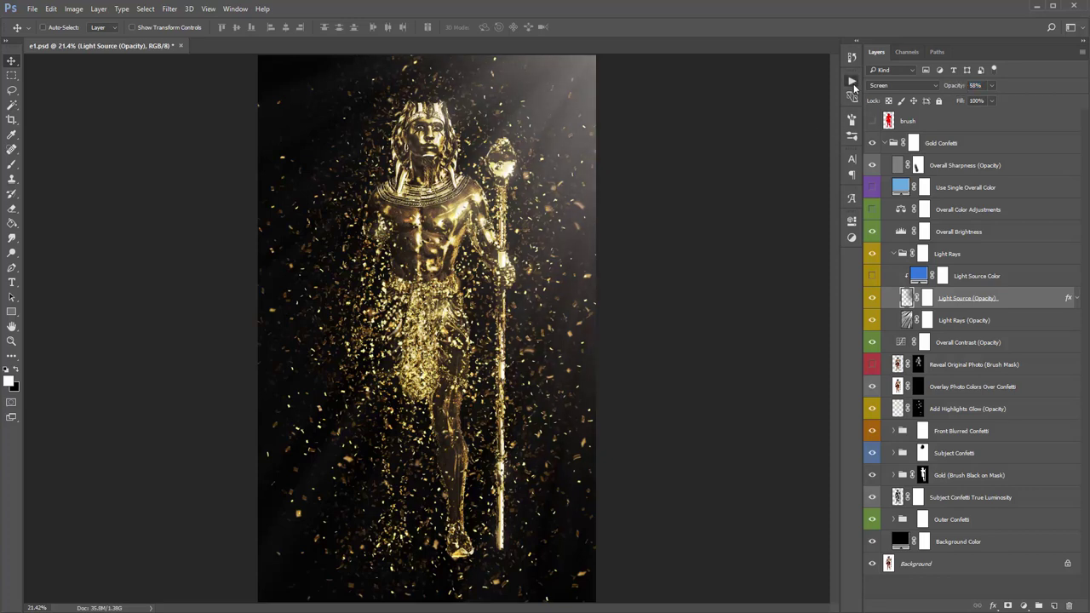
Browse the actions, pick Light Rays - Middle, then revert the document to the original photo.
left_click(851, 81)
left_click(900, 255)
left_click(893, 254)
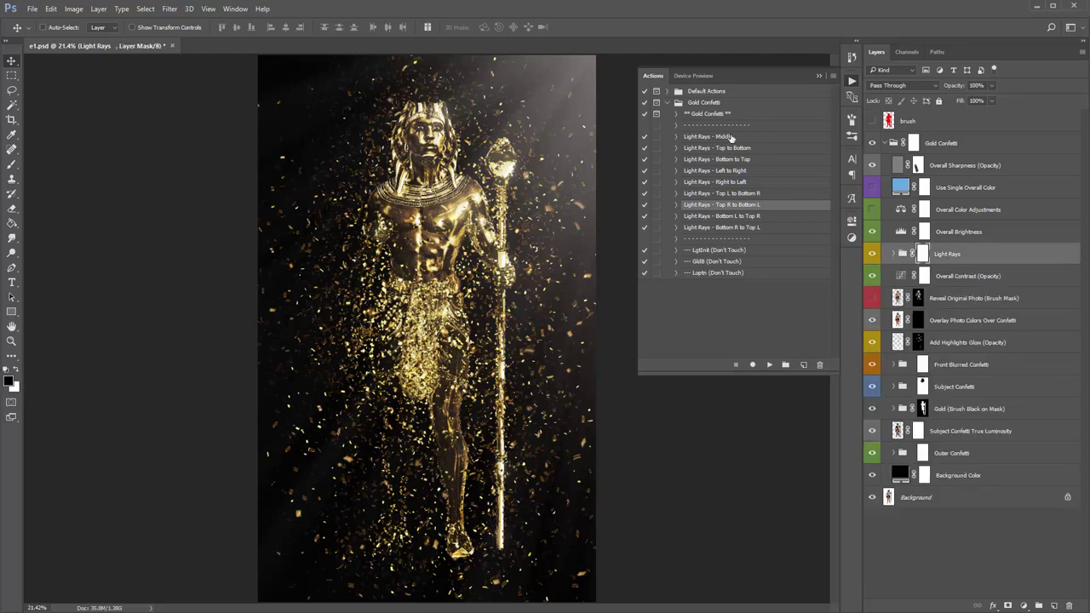
left_click(723, 172)
left_click(720, 138)
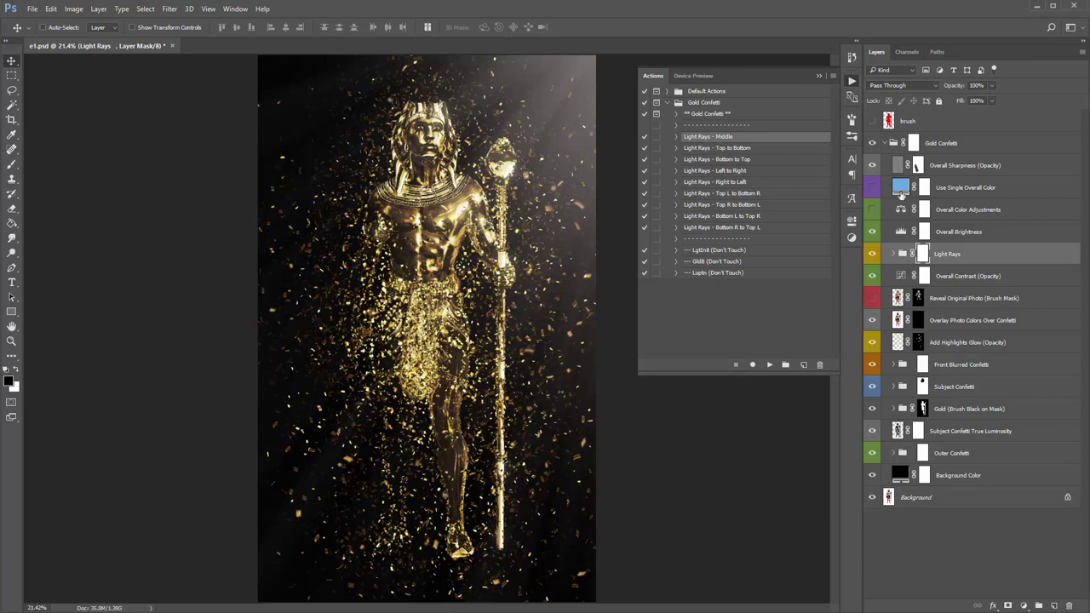
left_click(945, 170)
left_click(819, 78)
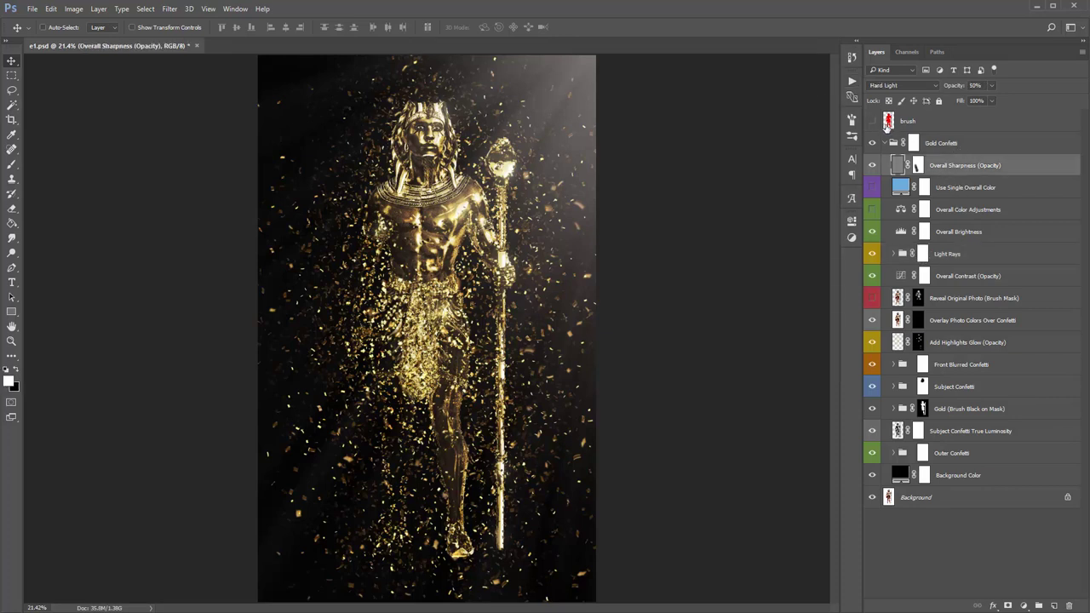
left_click(852, 81)
left_click(852, 81)
left_click(934, 144)
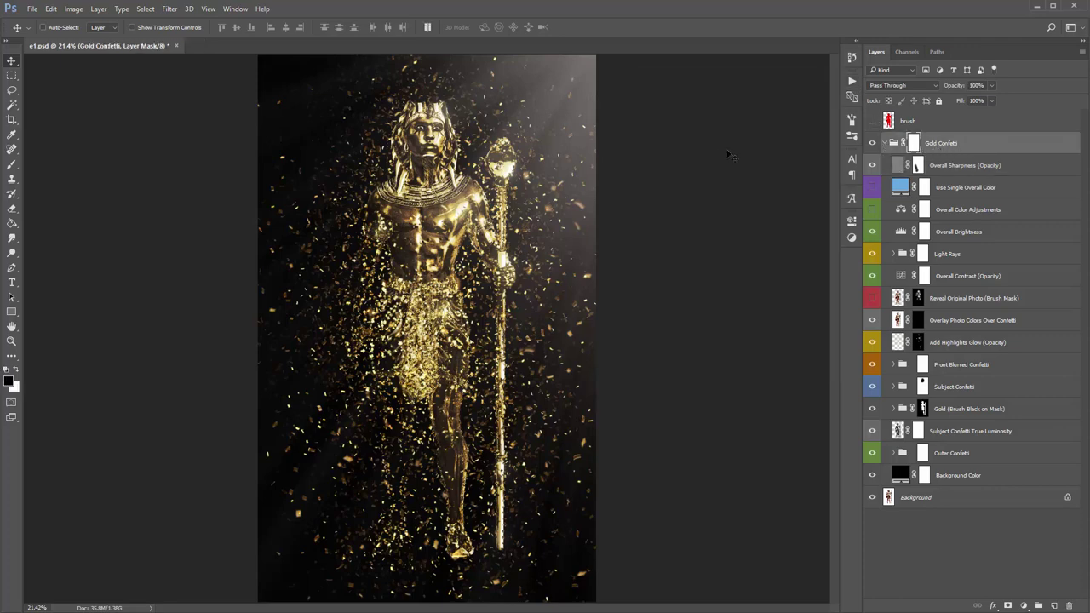
key("F12")
left_click(871, 121)
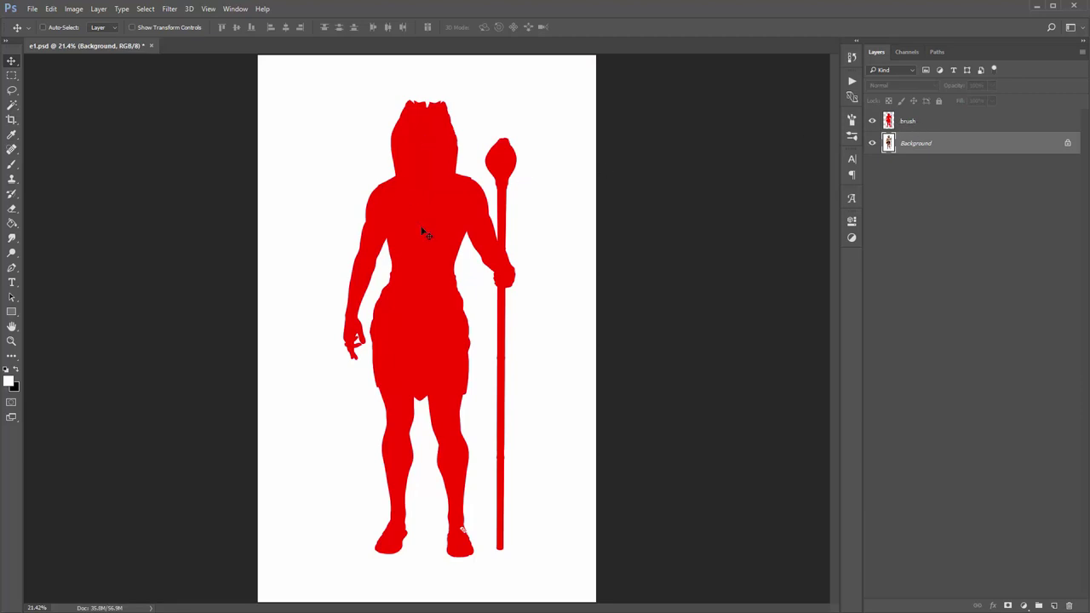
key("ctrl+z")
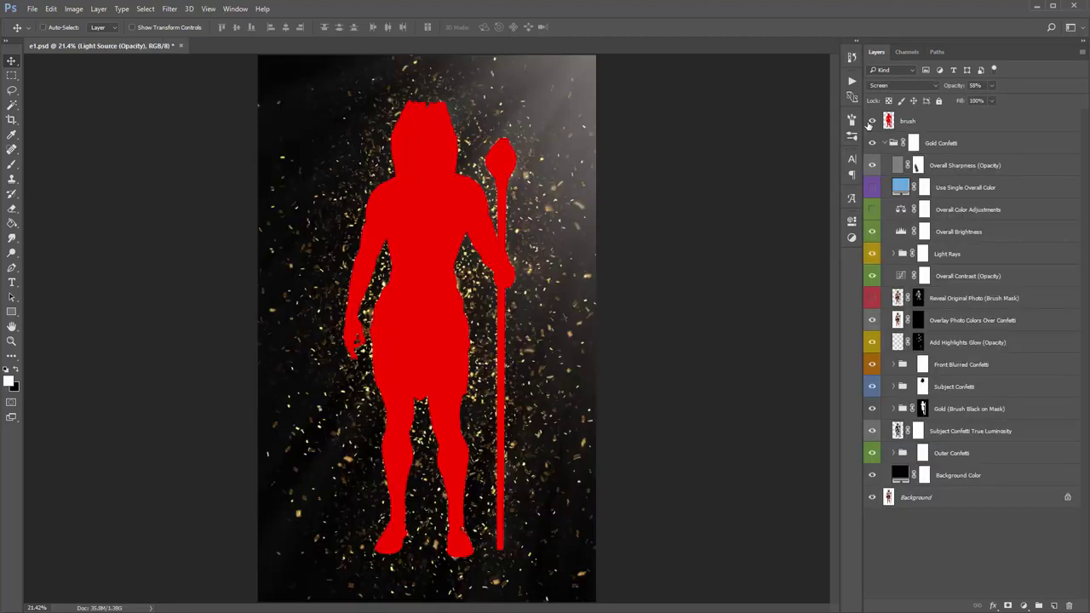
left_click(966, 144)
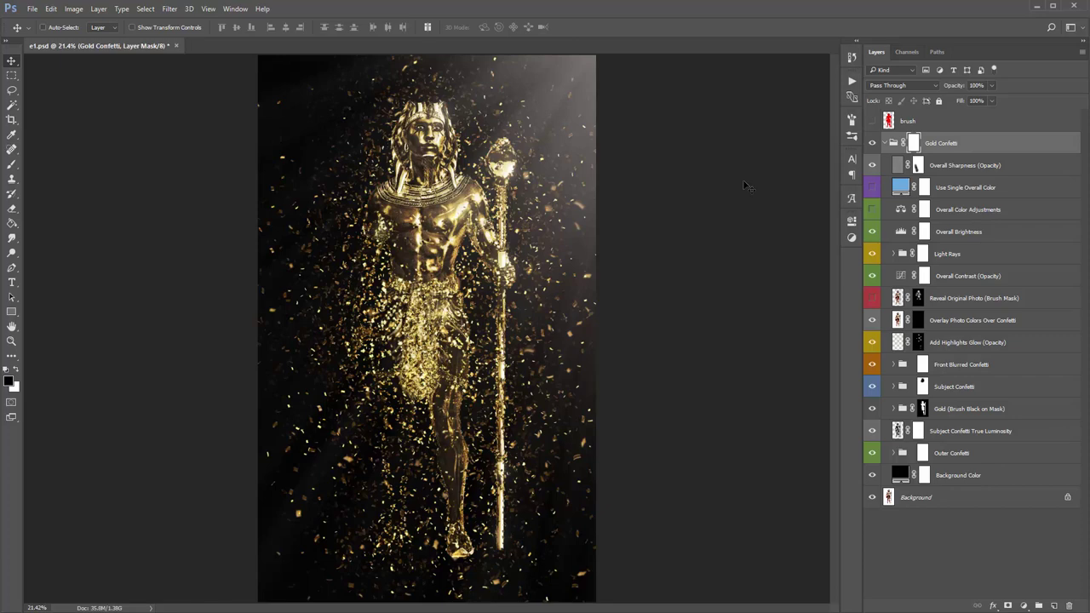
left_click(872, 143)
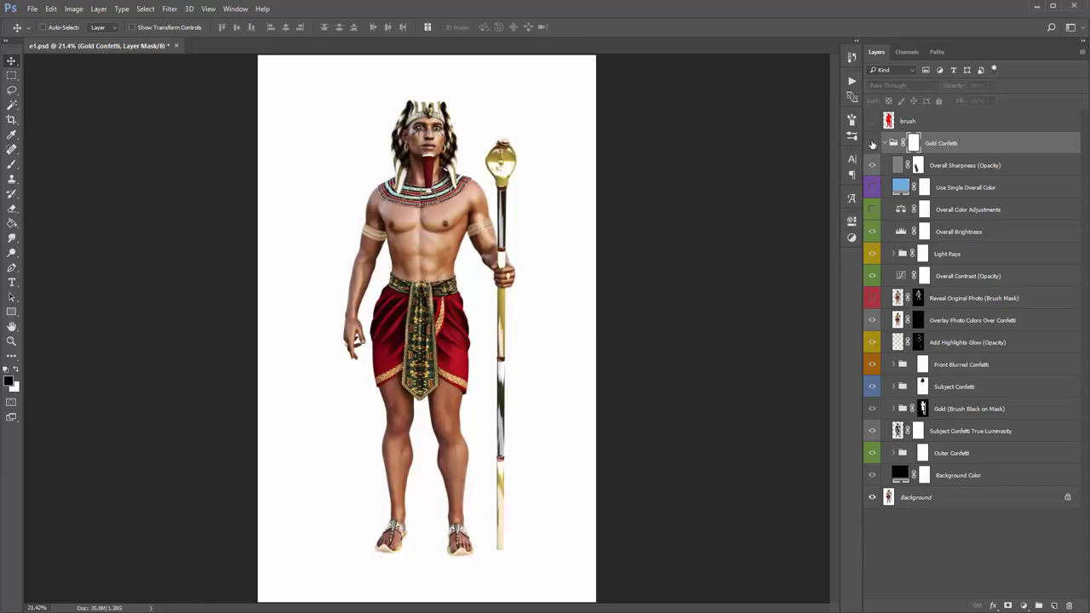
left_click(872, 143)
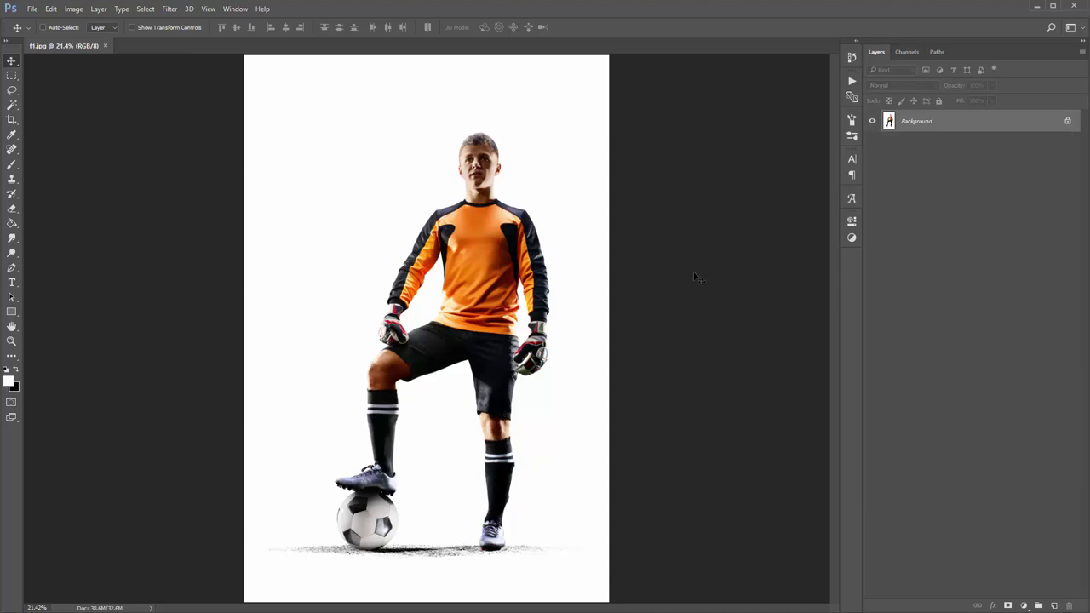
Confirm in Image Size that f1.jpg measures 3000 × 4500 pixels.
left_click(73, 10)
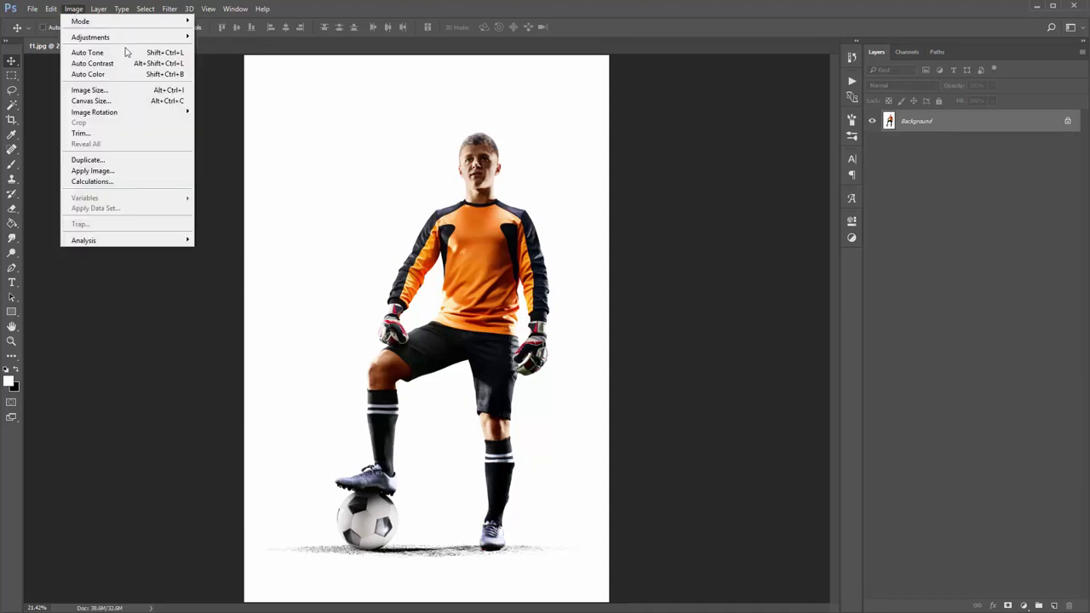
left_click(133, 90)
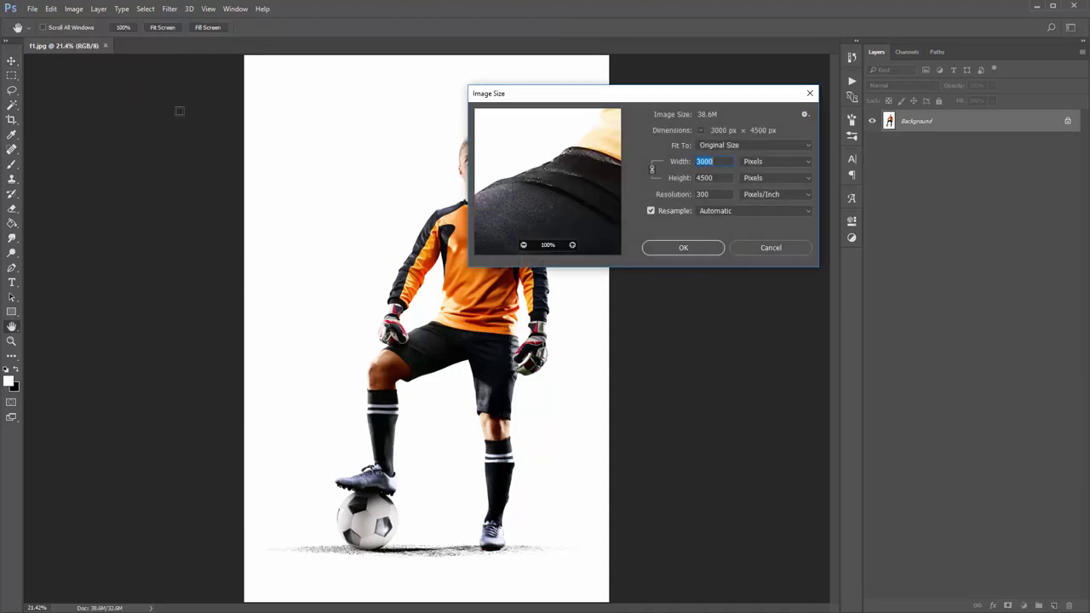
left_click_drag(587, 96, 606, 101)
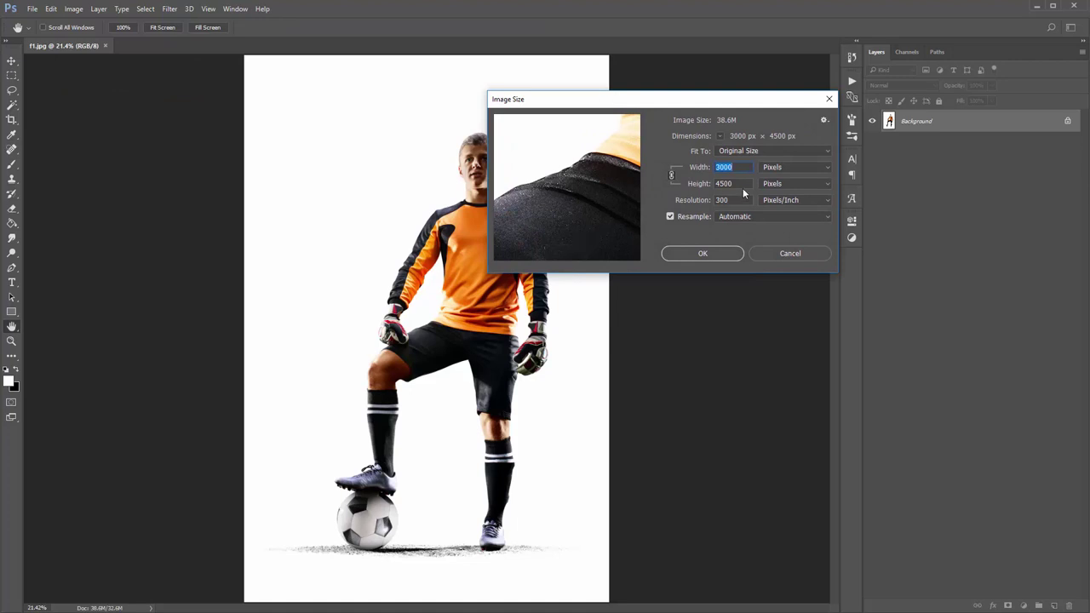
key("Tab")
key("shift+Tab")
key("Tab")
left_click(704, 254)
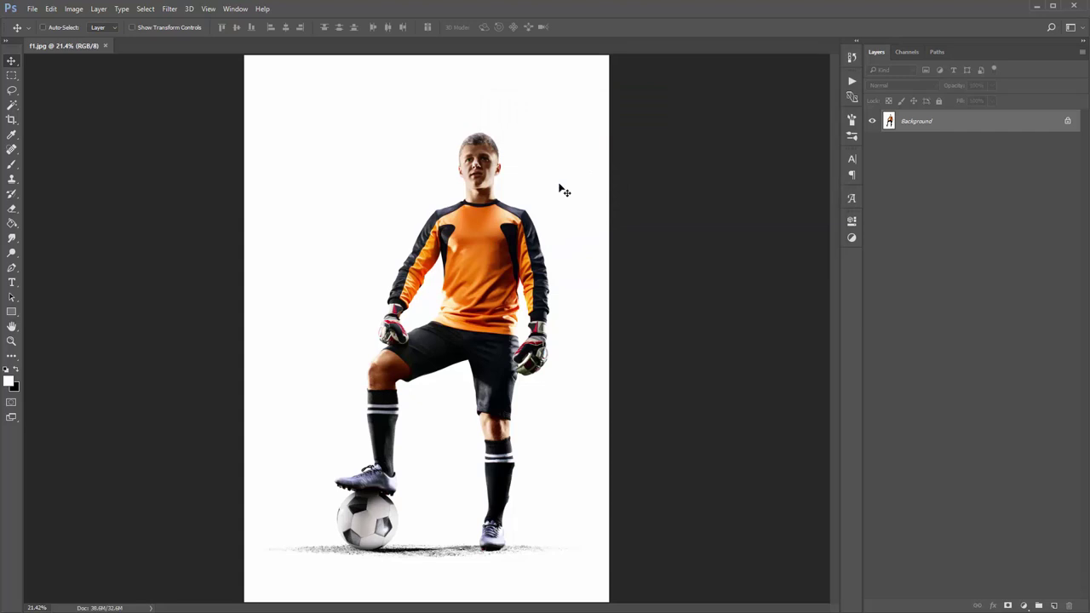
left_click(94, 10)
Add a new empty layer named 'brush' above the photo and switch to the Magic Wand.
mouse_move(101, 22)
left_click(245, 24)
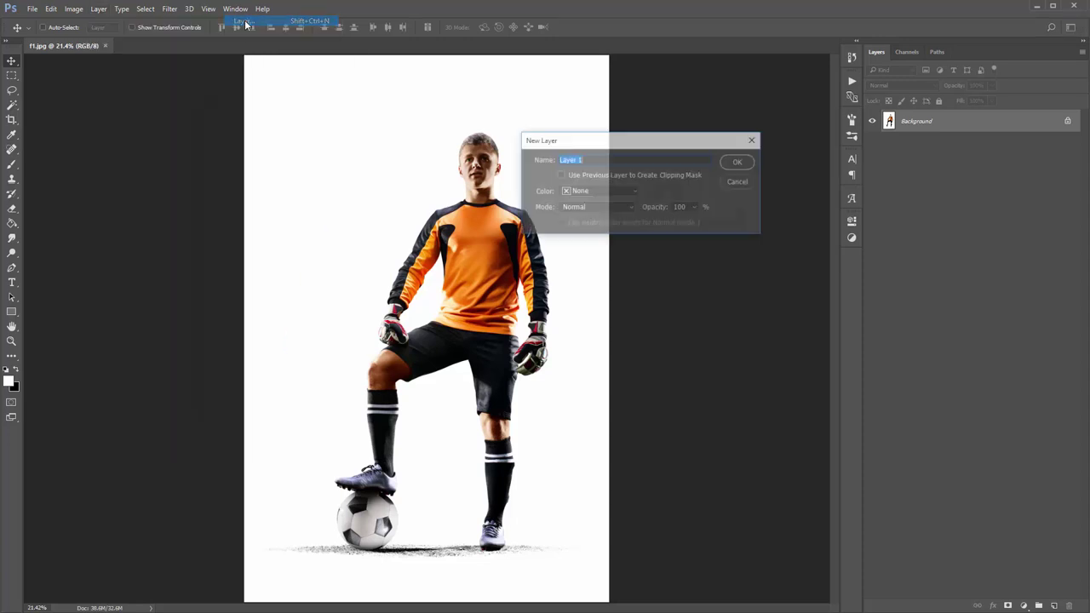
type("brush")
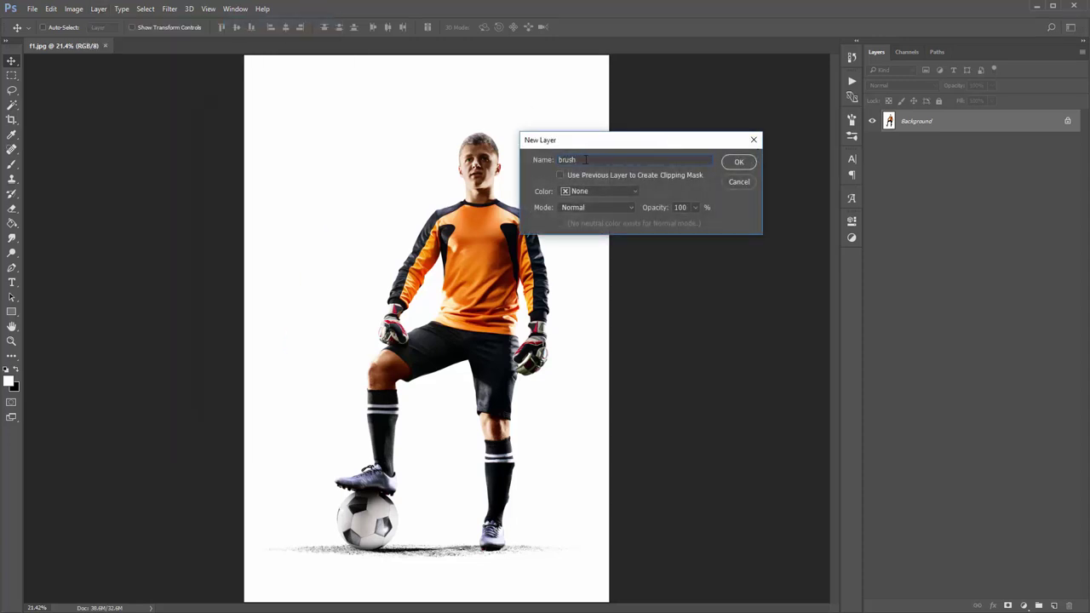
left_click_drag(585, 159, 501, 164)
left_click(739, 162)
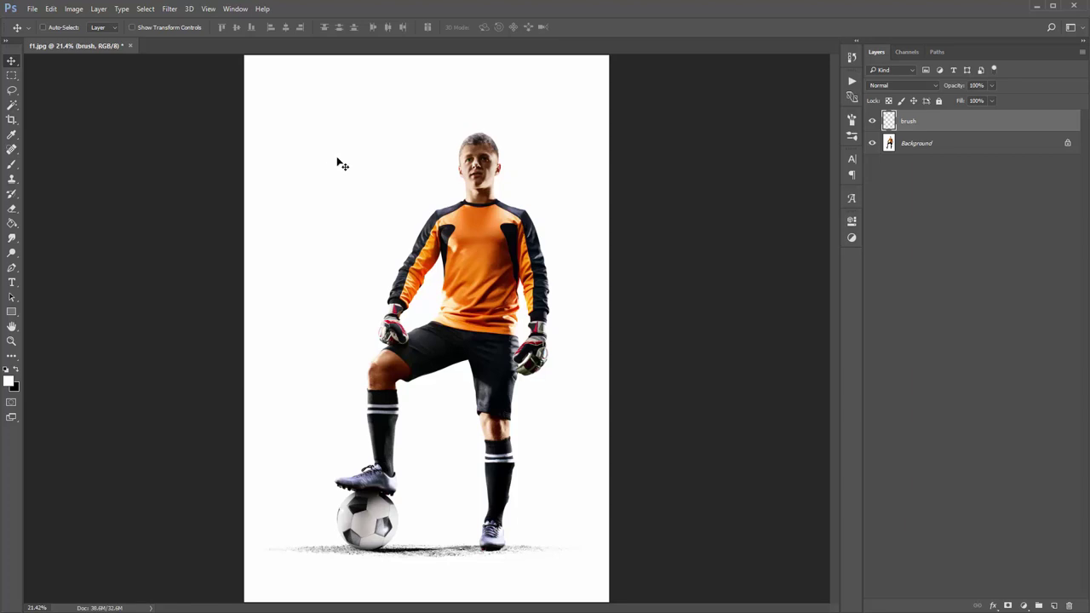
key("w")
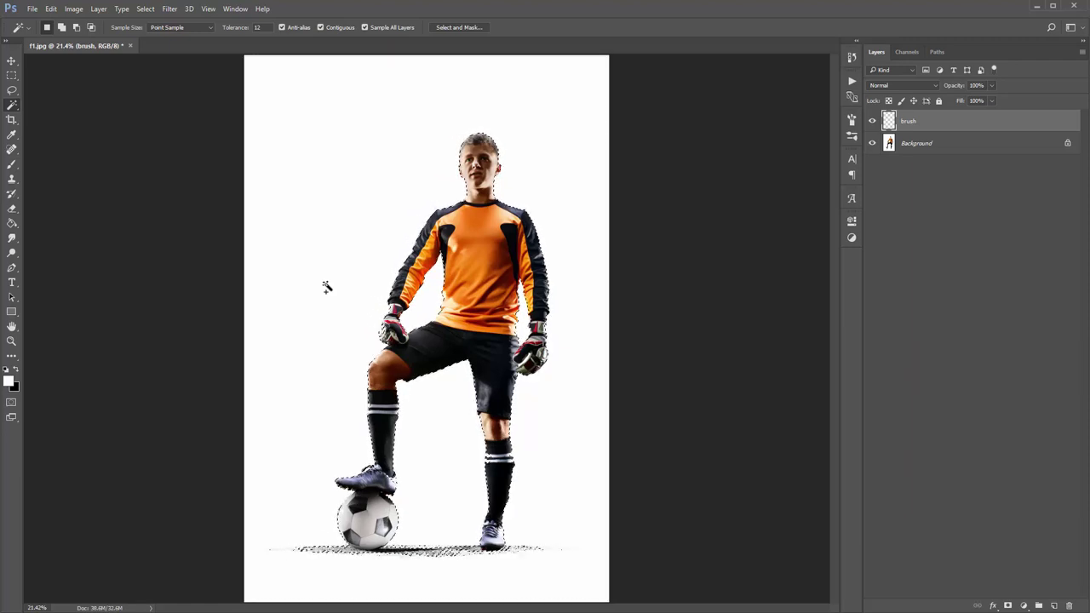
Set the foreground colour to bright green #2aff00 and open Select and Mask.
left_click(10, 381)
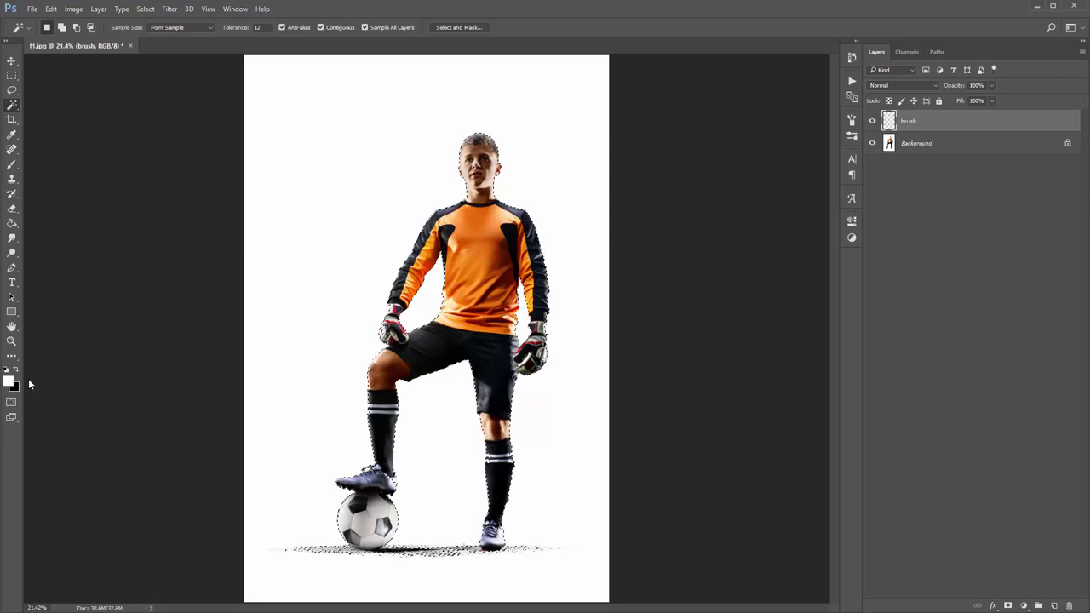
left_click(803, 233)
left_click(796, 135)
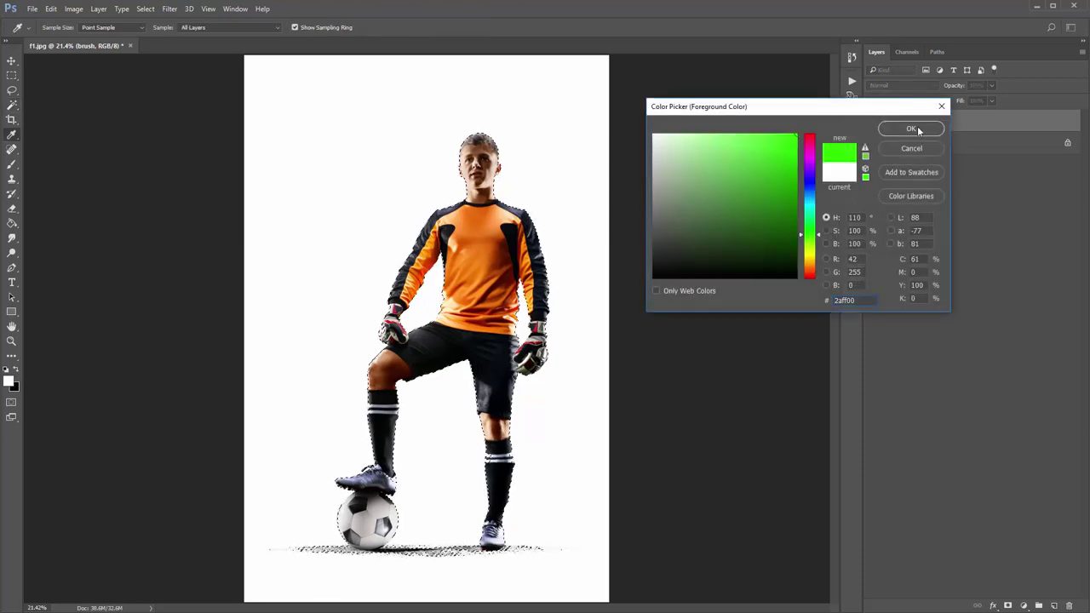
left_click(911, 128)
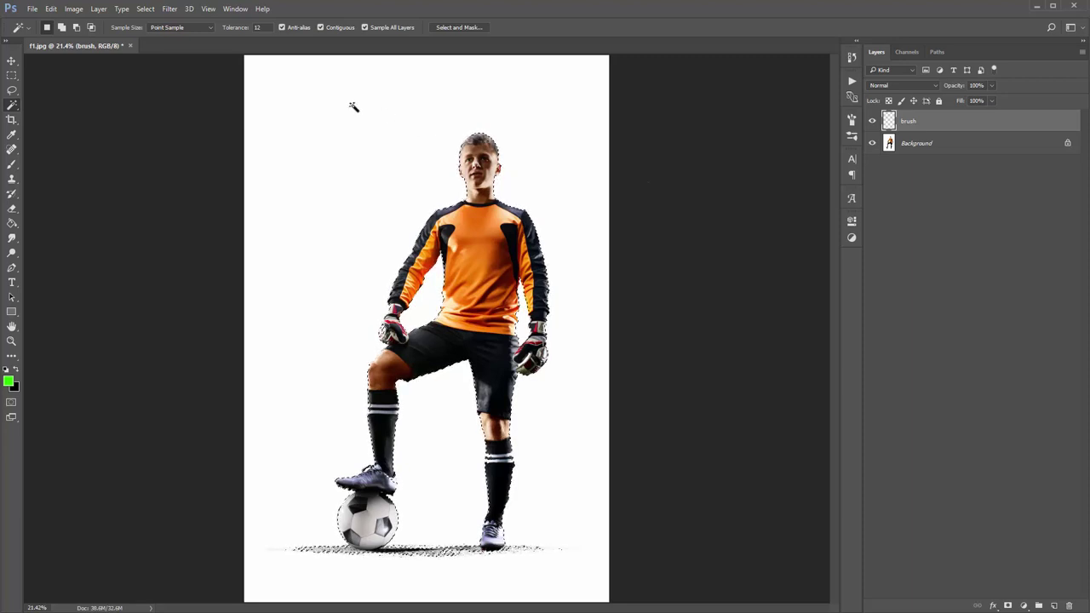
left_click(146, 8)
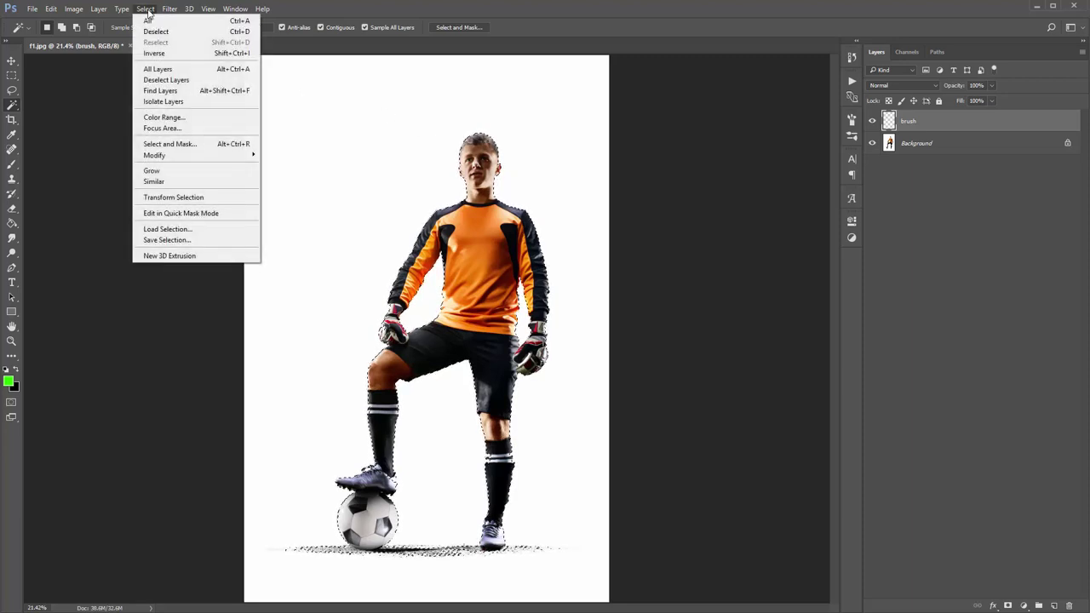
left_click(208, 143)
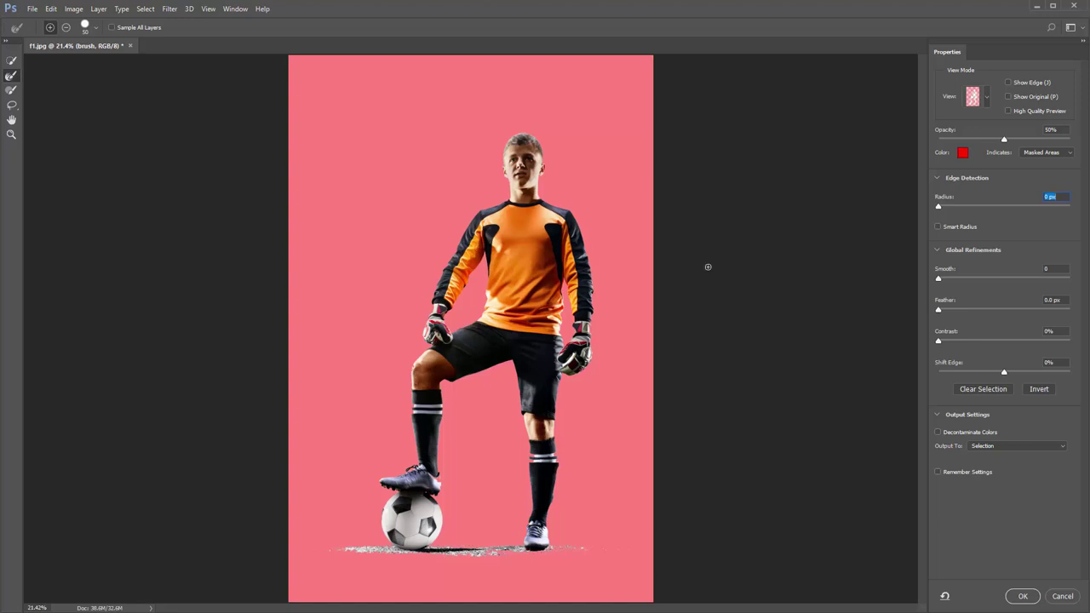
Set the edge radius to 0 px and apply the refined goalkeeper selection.
left_click(938, 227)
left_click_drag(939, 207, 965, 209)
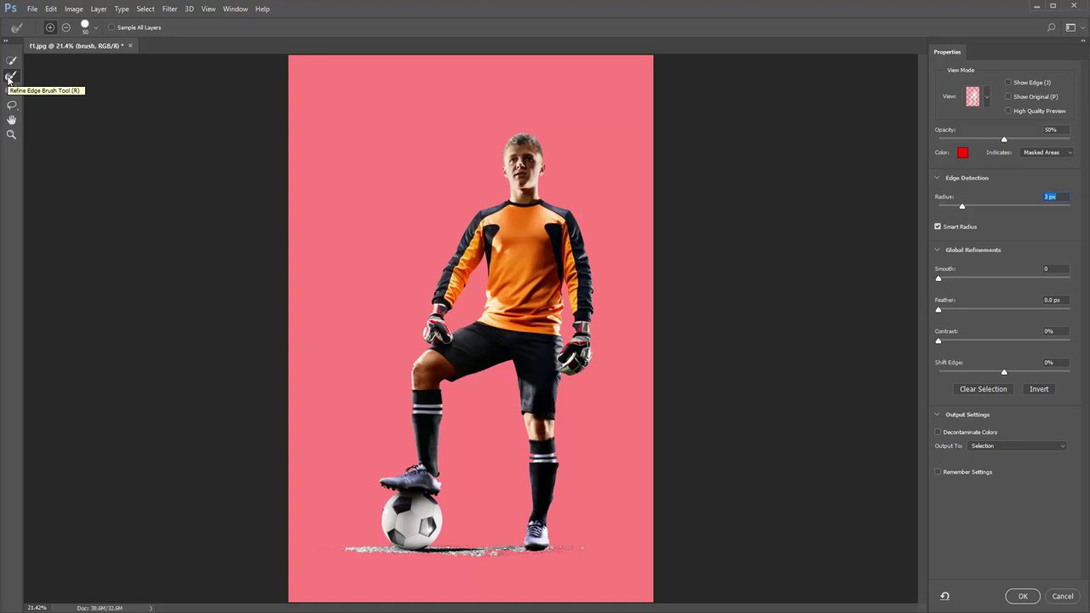
left_click(10, 76)
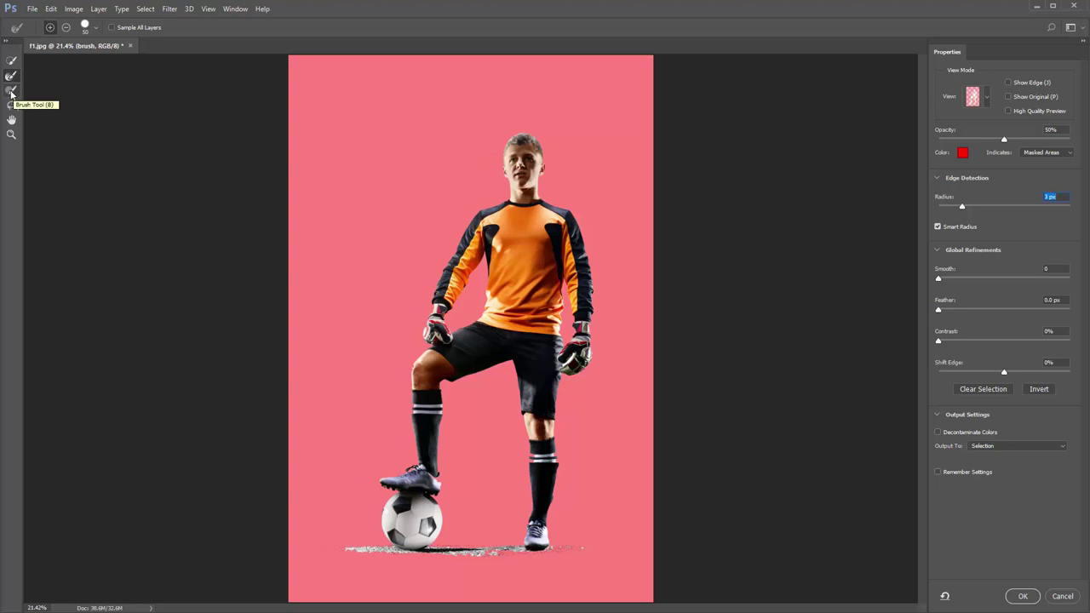
left_click(11, 91)
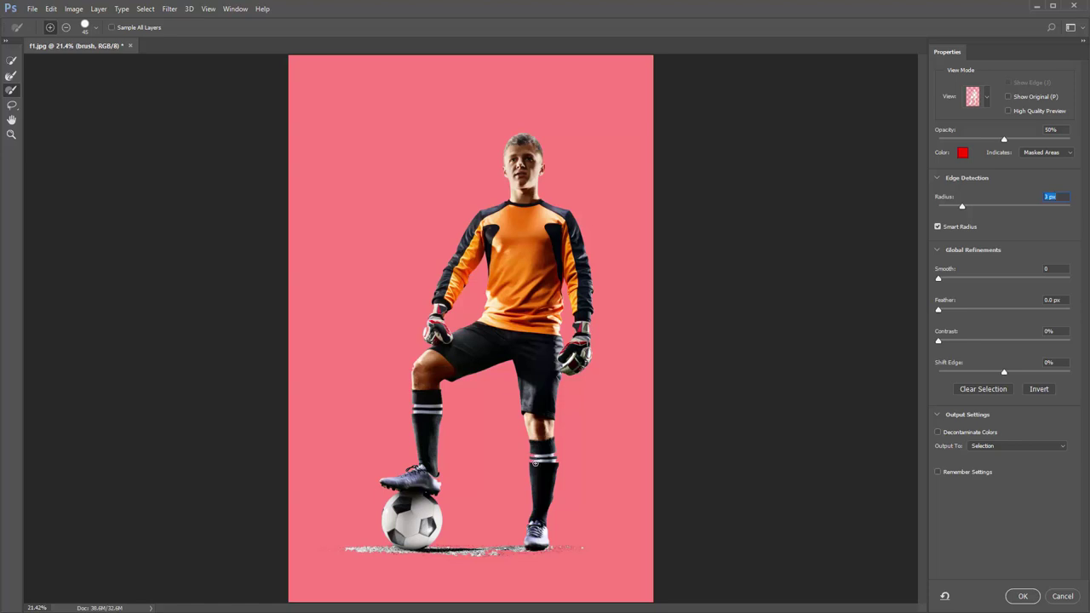
type("0")
left_click(1022, 595)
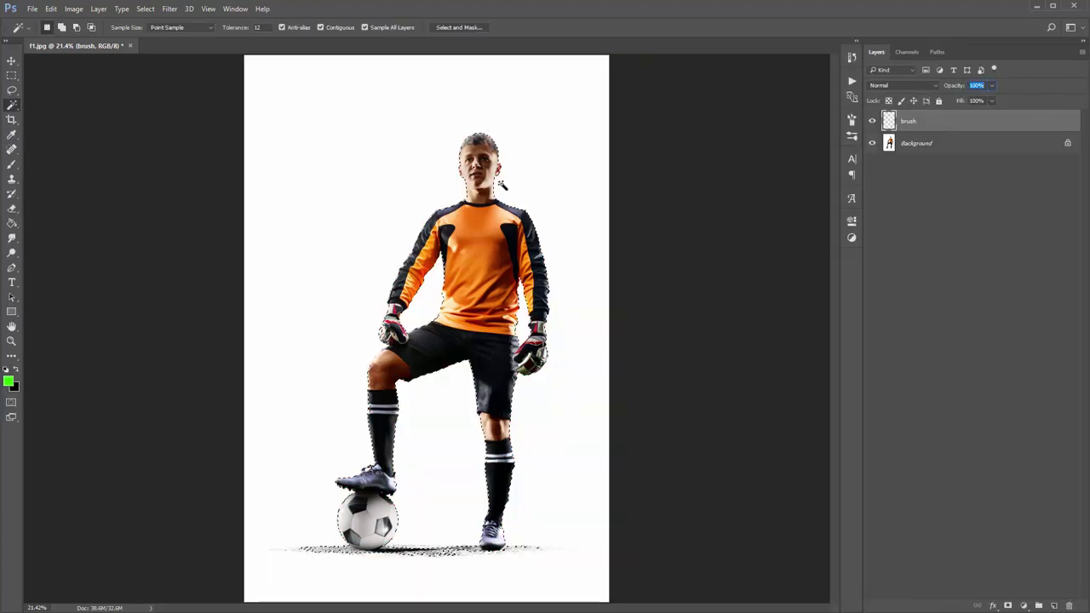
Fill the goalkeeper selection with green on the brush layer, deselect, and show the Actions list.
left_click(941, 126)
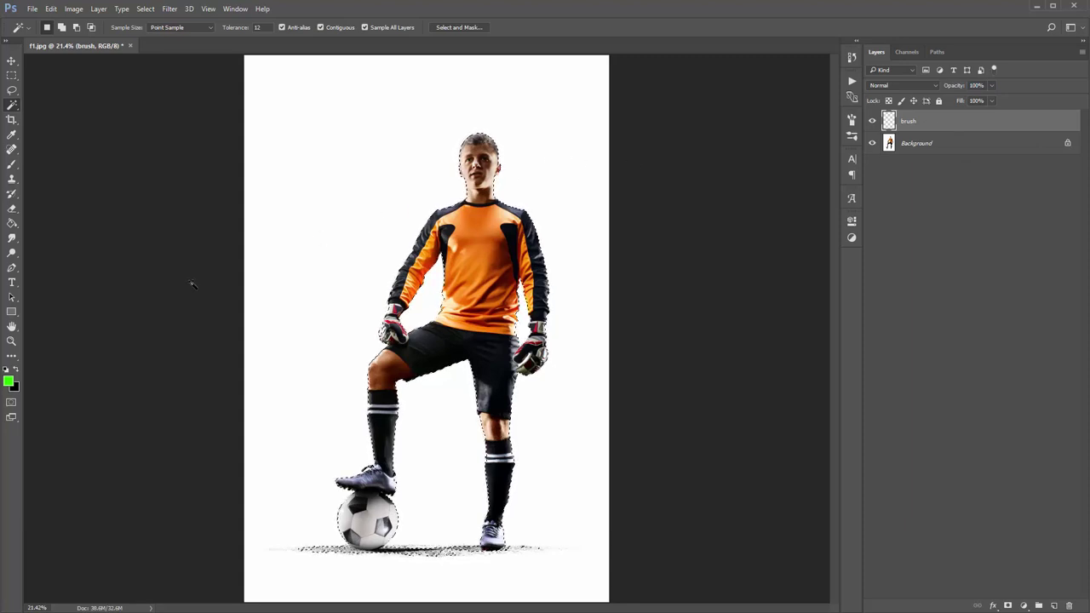
key("alt+BackSpace")
key("ctrl+d")
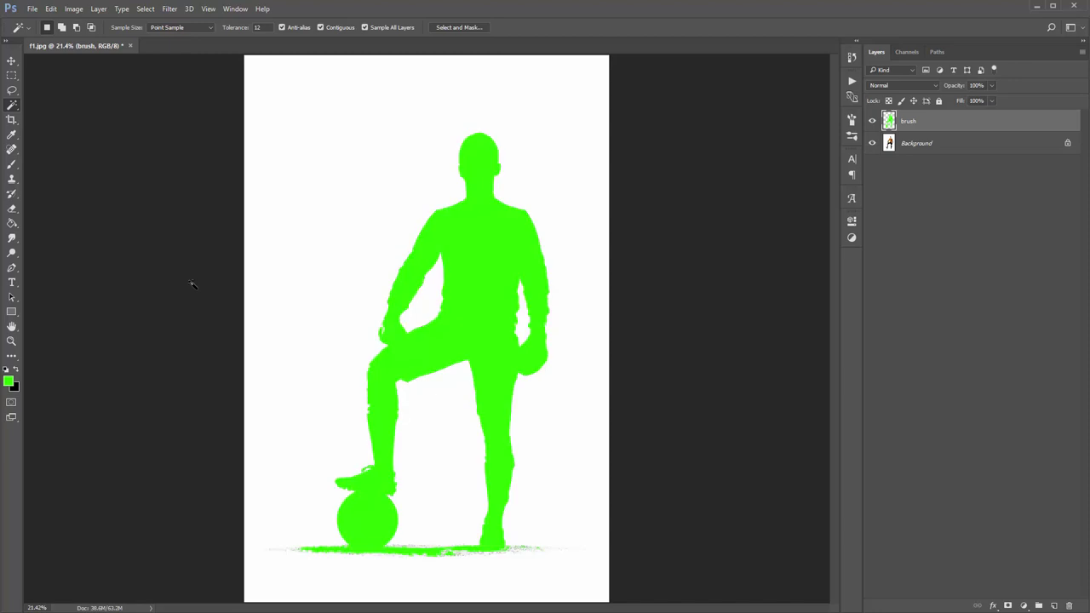
key("v")
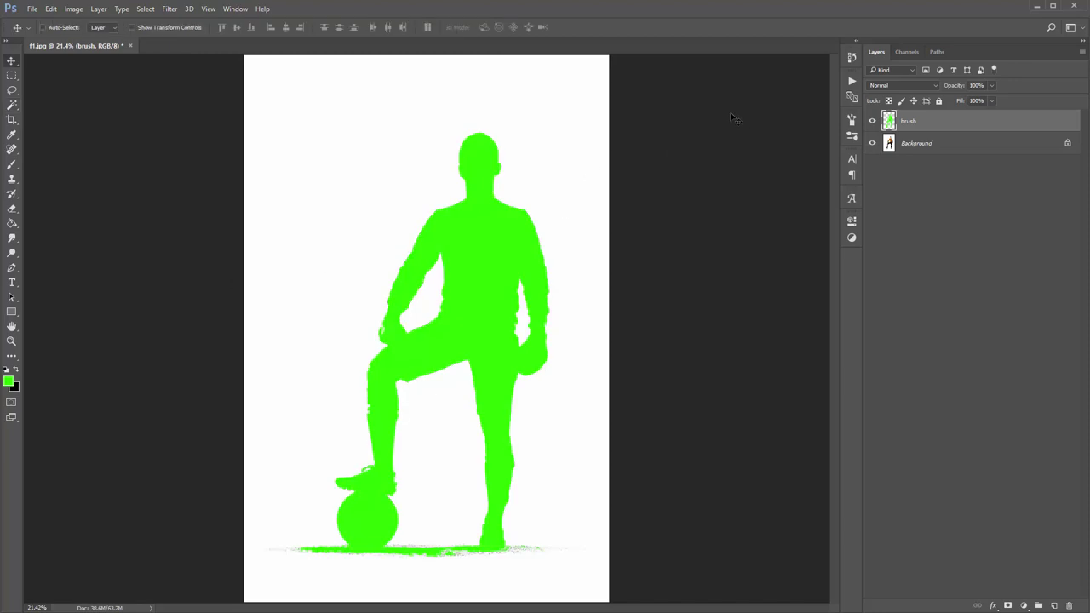
left_click(850, 83)
key("b")
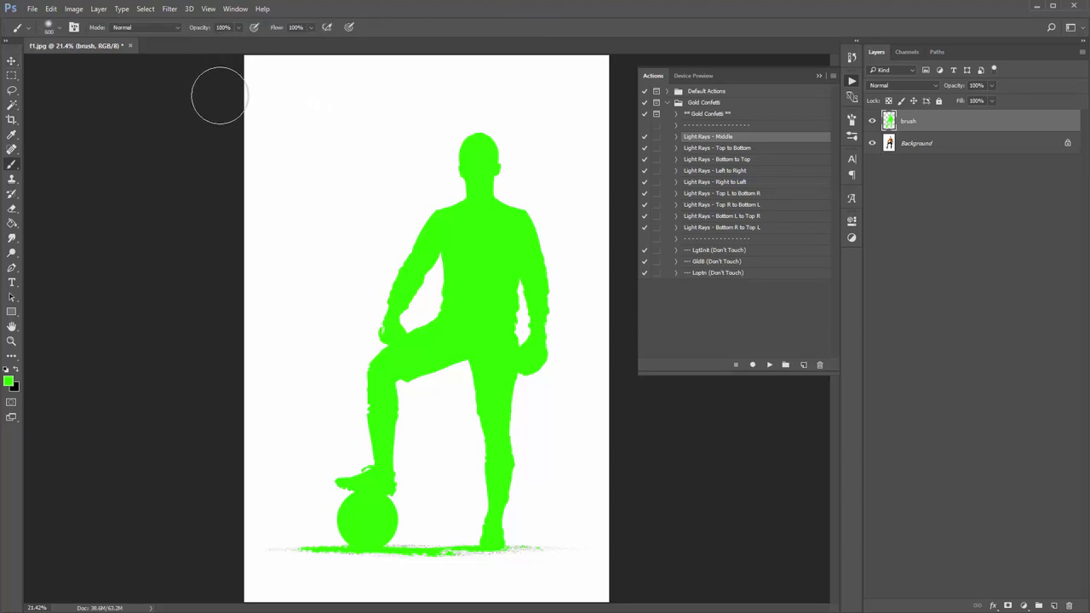
Start the Gold Confetti action and set its first threshold level to 208.
left_click(722, 115)
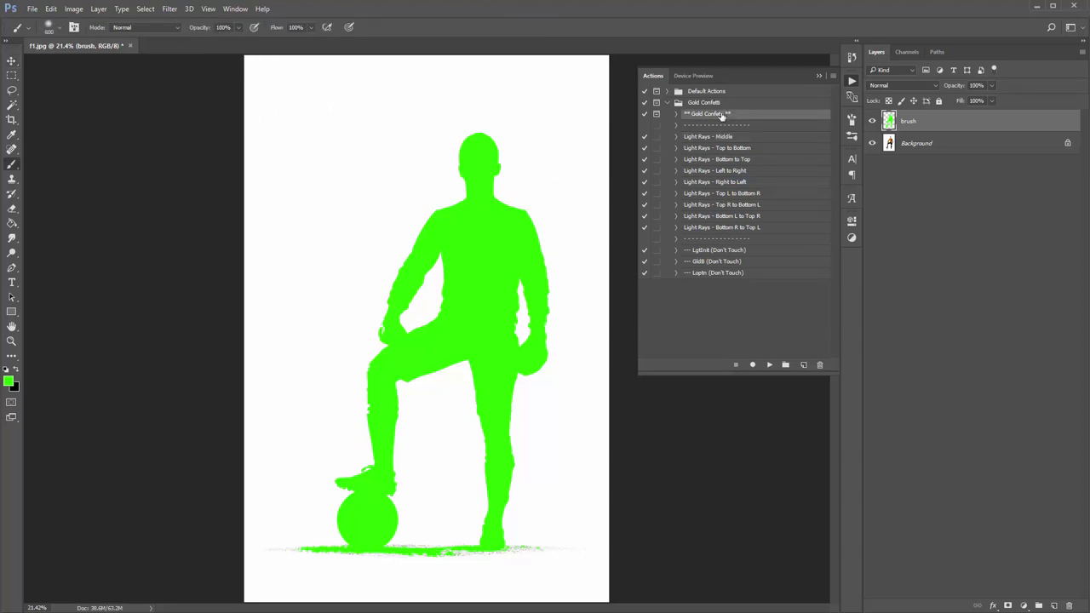
left_click(769, 365)
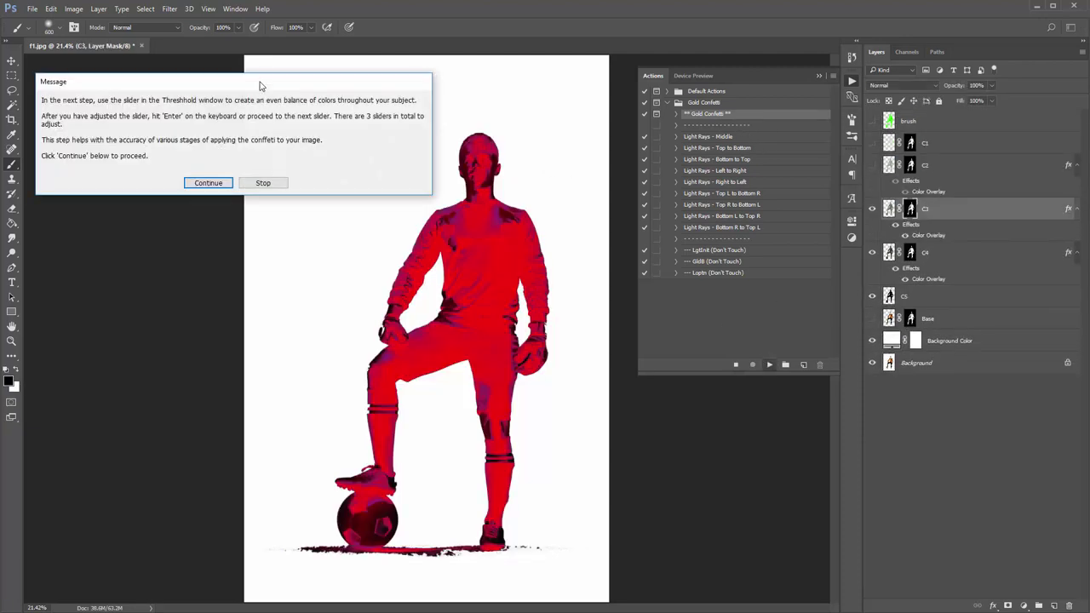
left_click(204, 179)
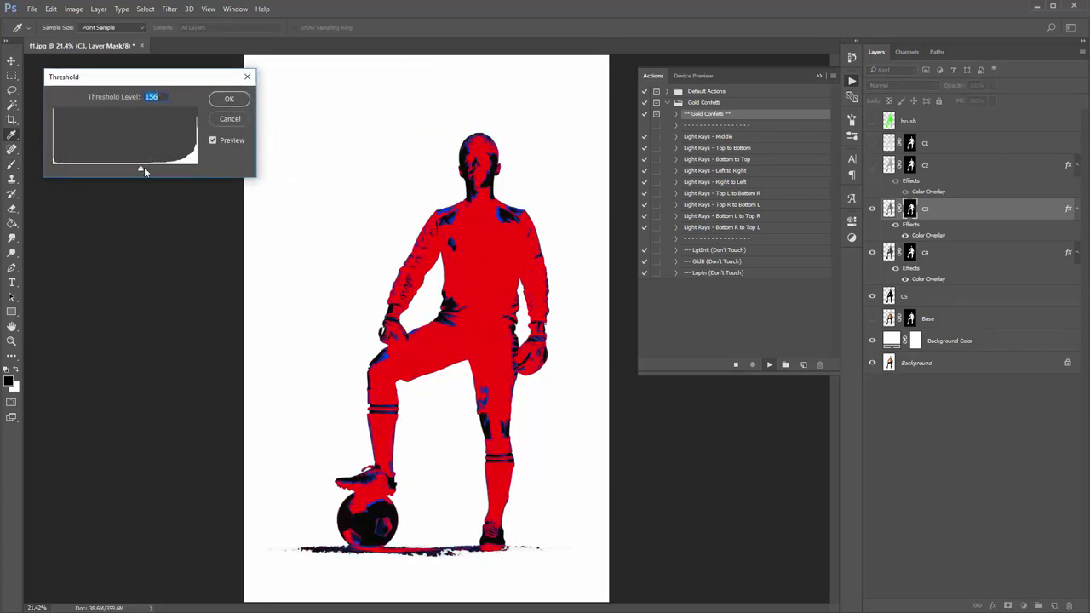
left_click_drag(141, 171, 168, 168)
mouse_move(172, 171)
left_mouse_down()
mouse_move(88, 170)
mouse_move(172, 171)
mouse_move(151, 170)
left_mouse_up()
left_click_drag(154, 173, 173, 173)
key("Return")
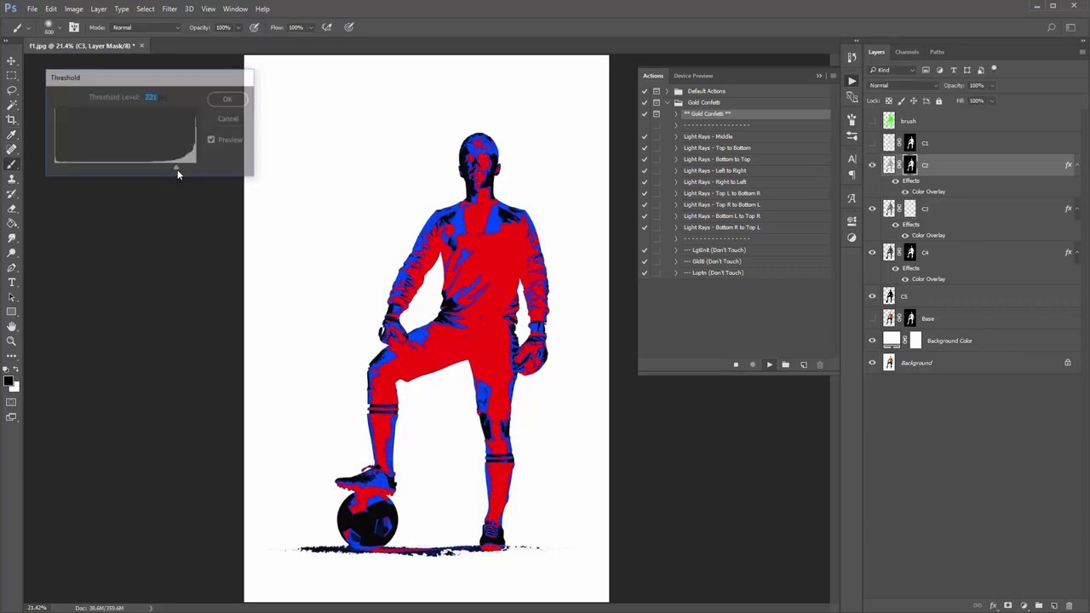
Set the C2 threshold to 246 and push C1 near maximum to finish the action.
left_click_drag(169, 171, 190, 172)
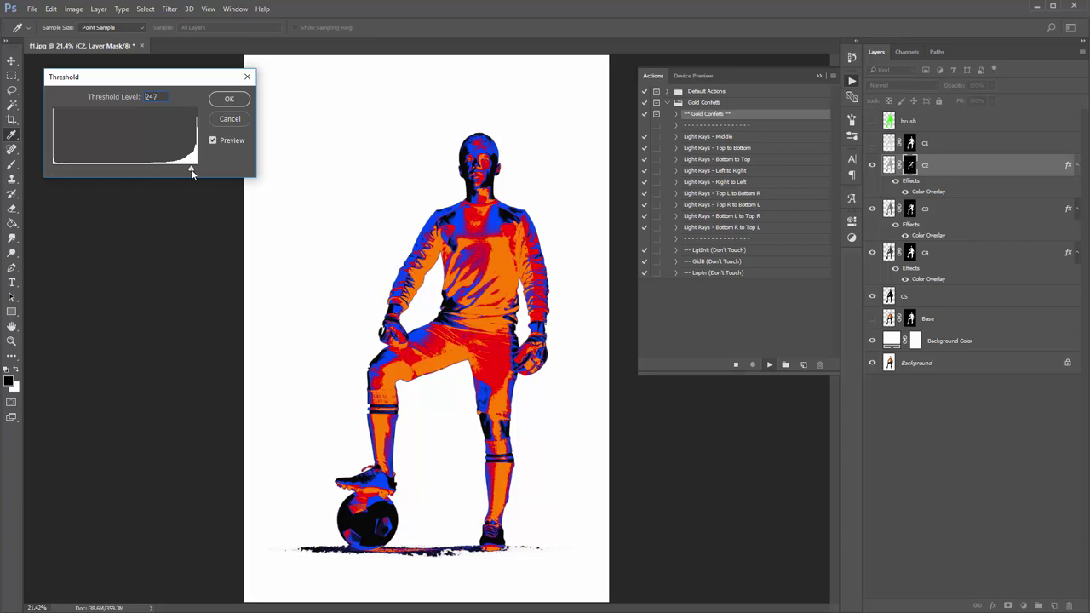
key("Return")
left_click_drag(188, 171, 194, 171)
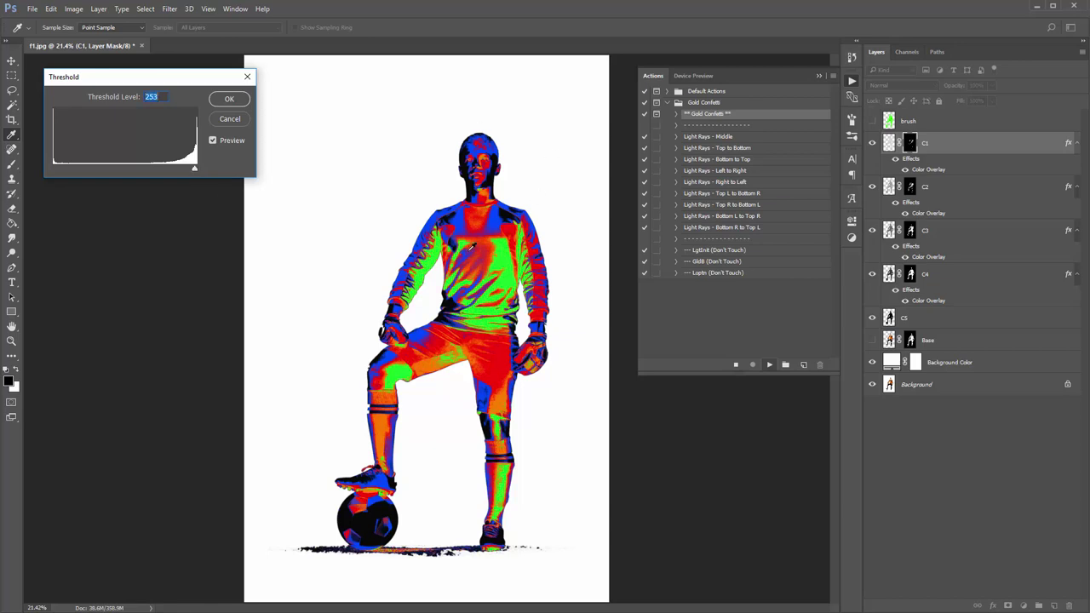
left_click(239, 104)
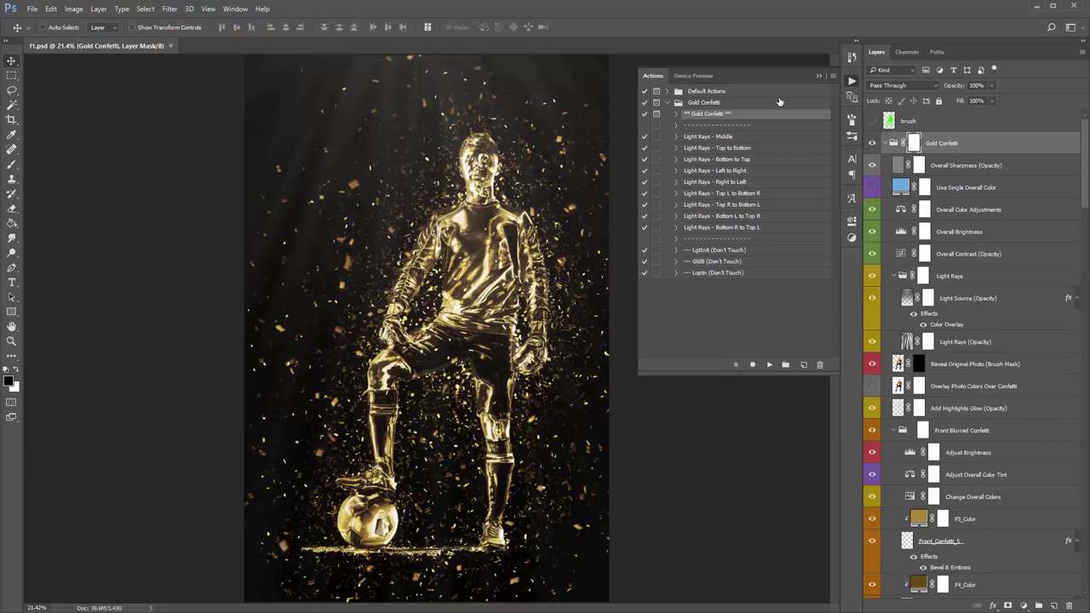
Delete the Light Rays group from inside the Gold Confetti layers.
left_click(720, 103)
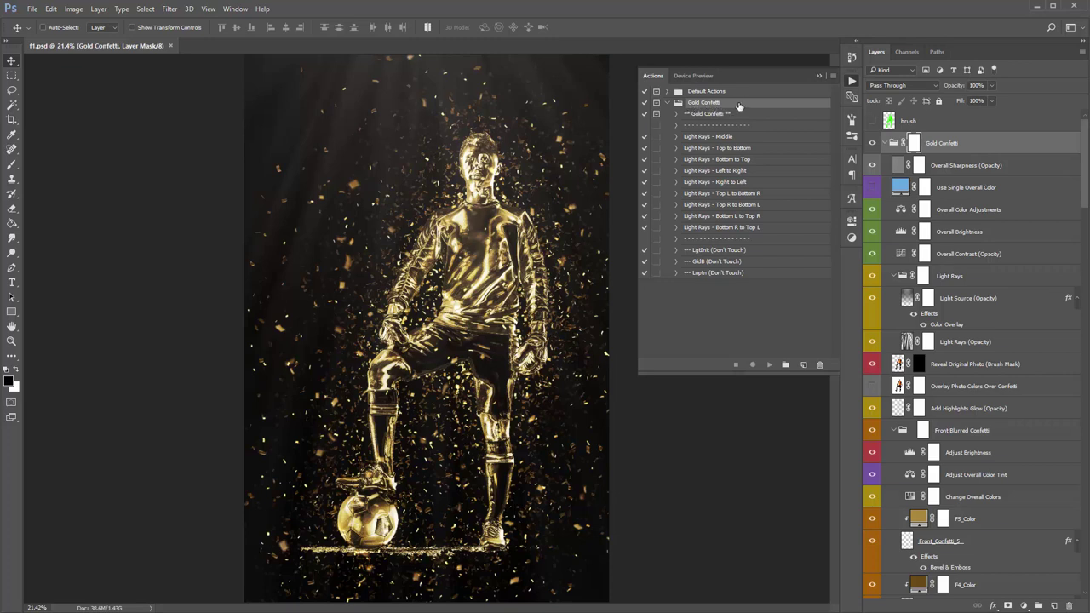
left_click(697, 116)
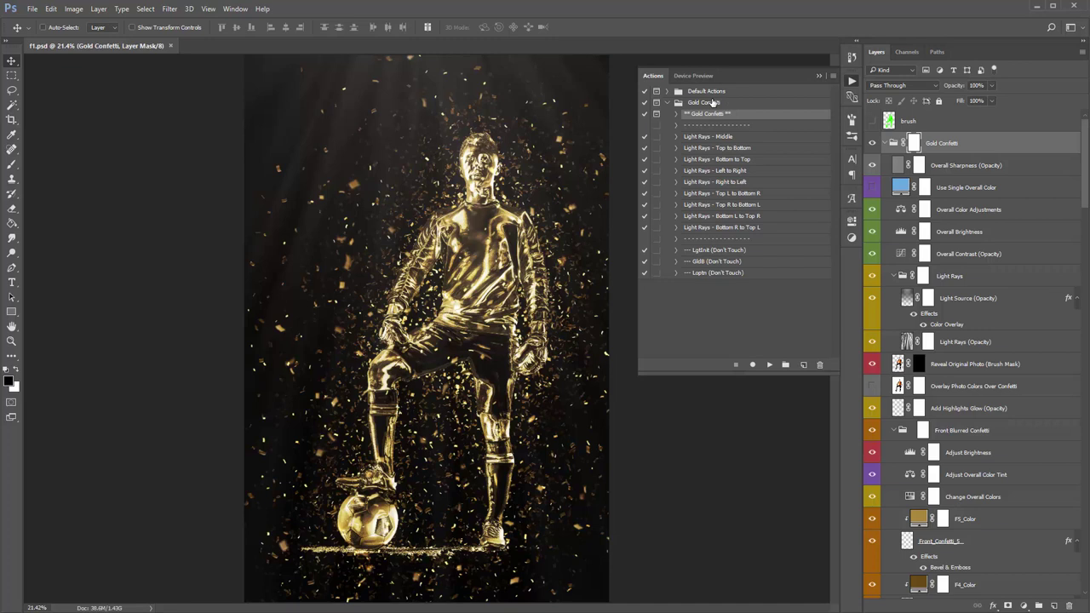
left_click(713, 103)
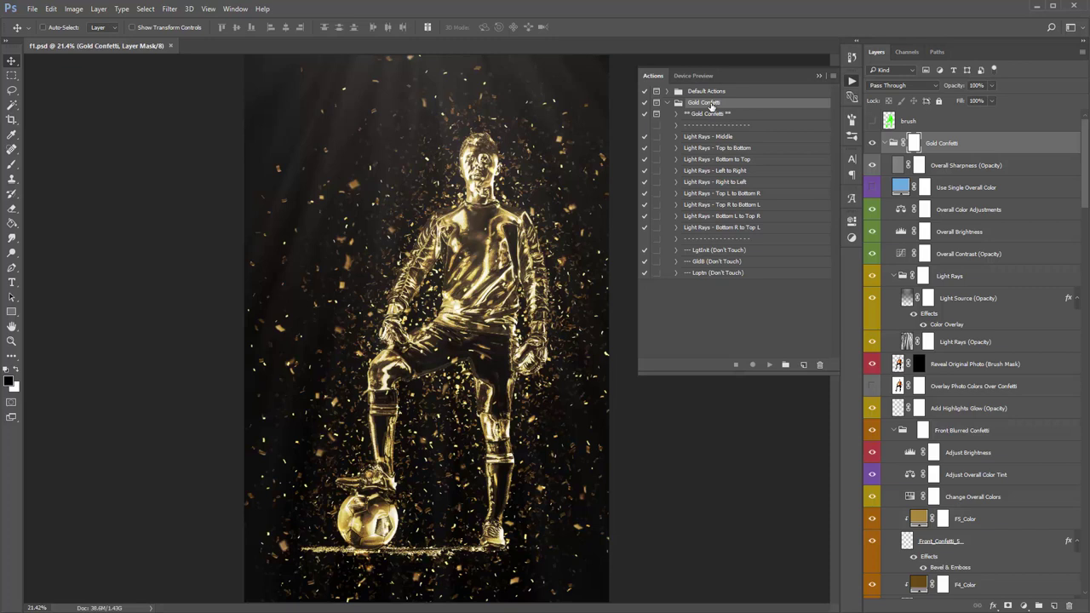
left_click(703, 115)
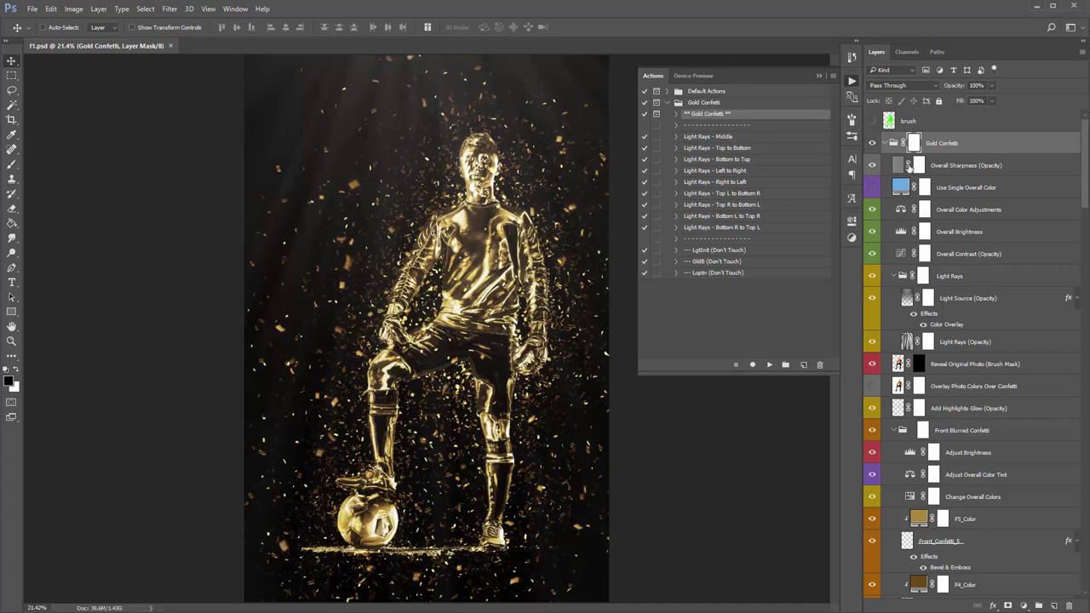
left_click(998, 148)
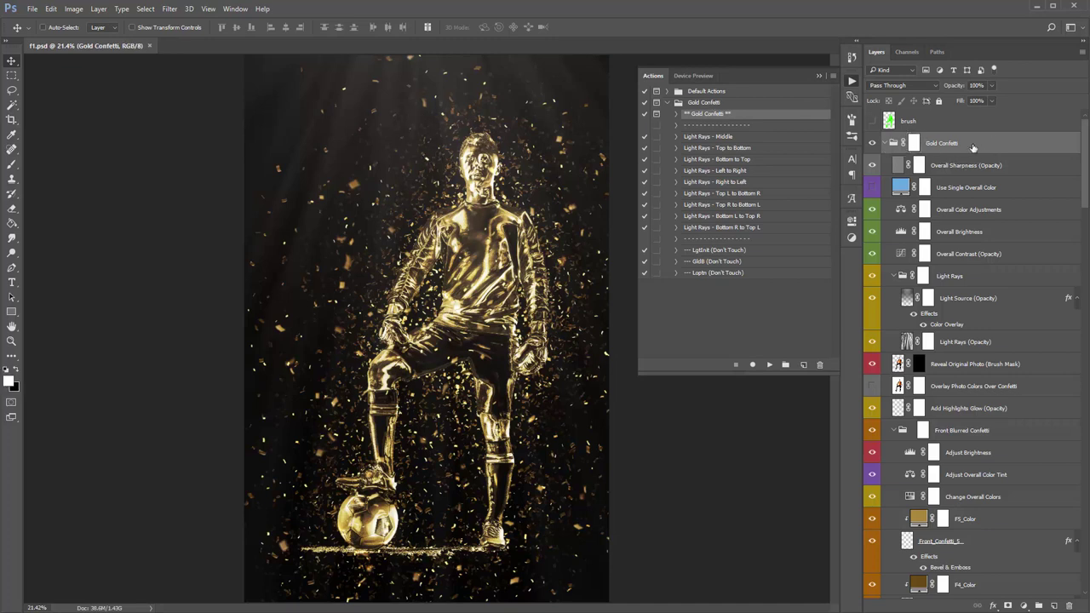
scroll(1085, 154, "down", 5)
scroll(979, 171, "up", 5)
left_click(886, 143)
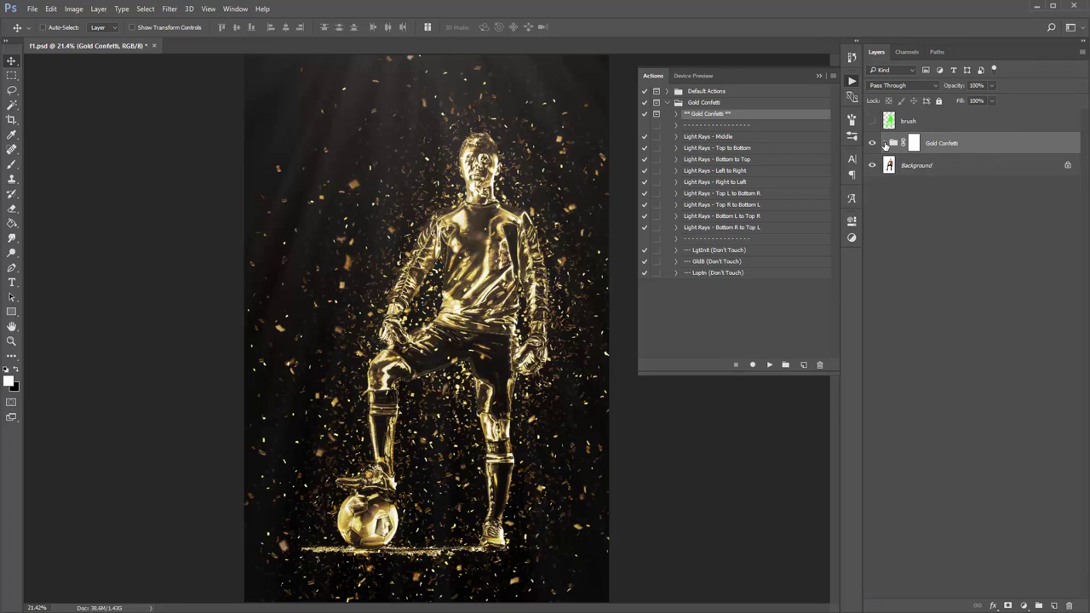
left_click(886, 143)
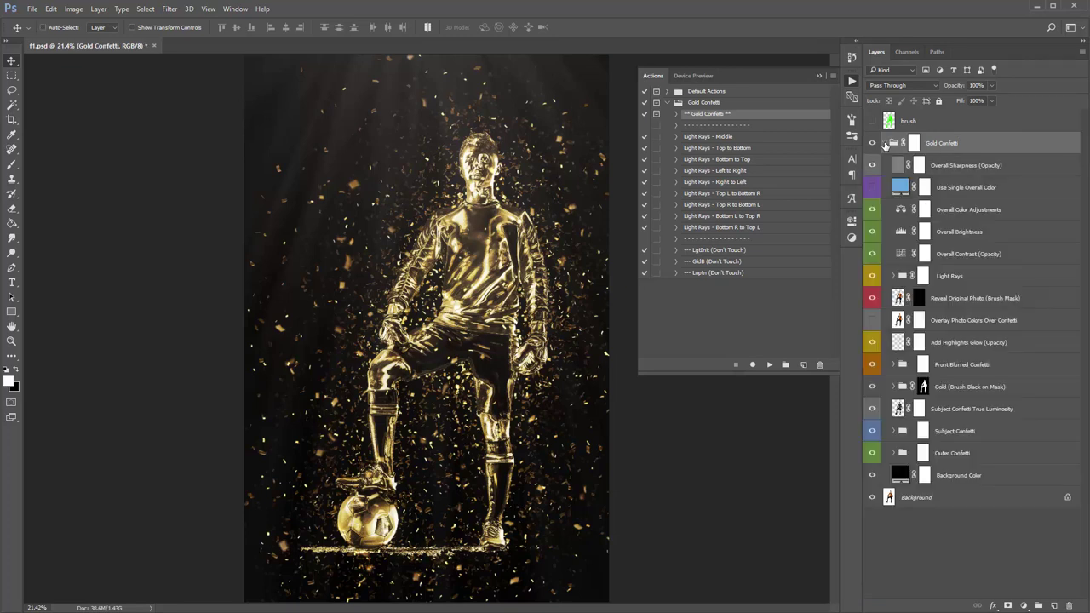
left_click(960, 278)
key("Delete")
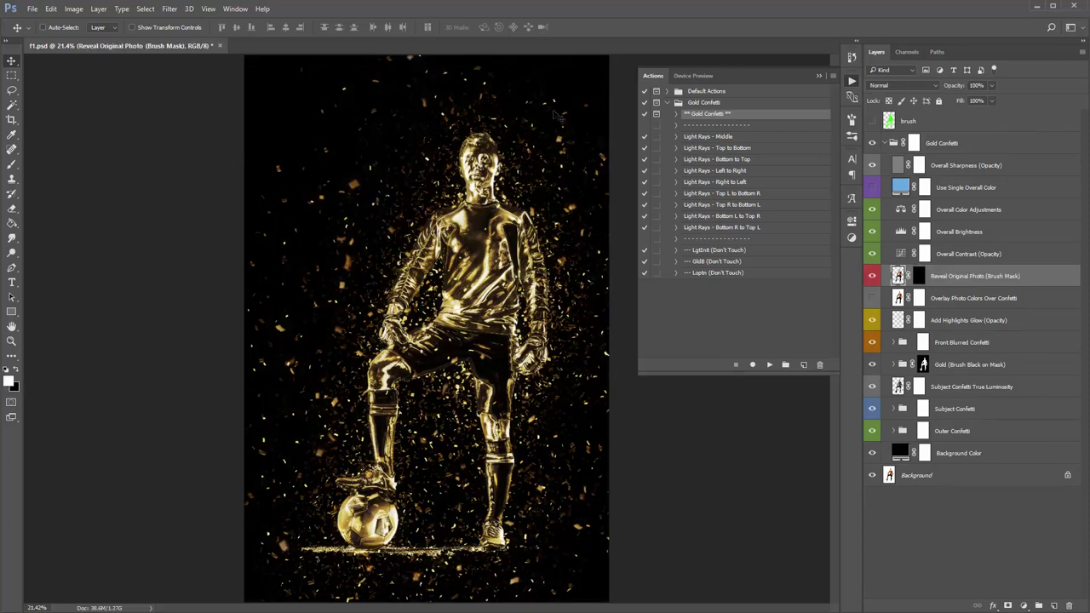
Play Light Rays - Top R to Bottom L and collapse the new Light Rays group.
left_click(734, 208)
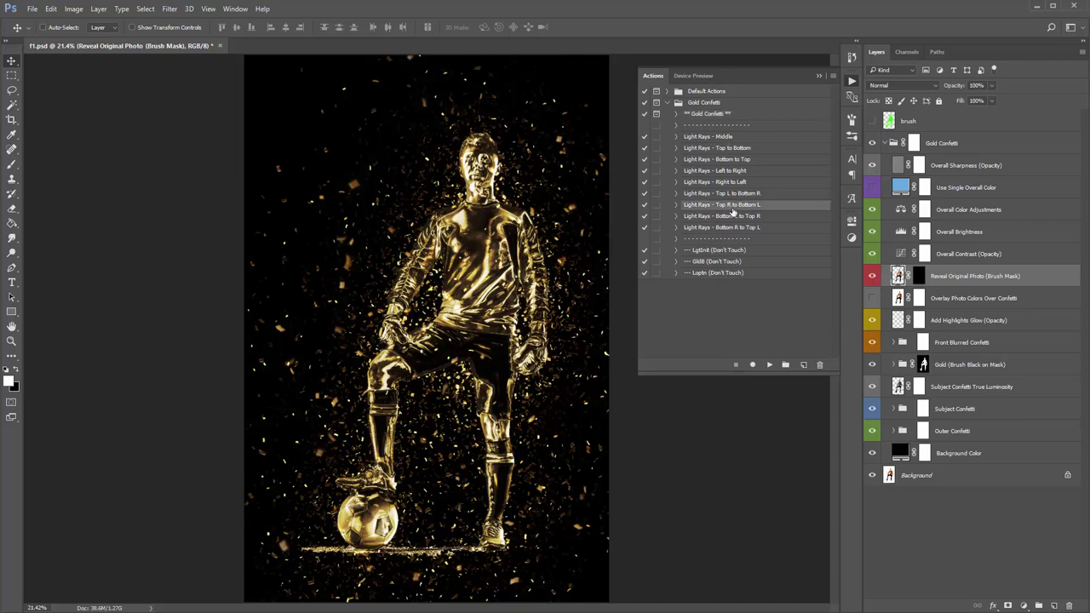
left_click(769, 365)
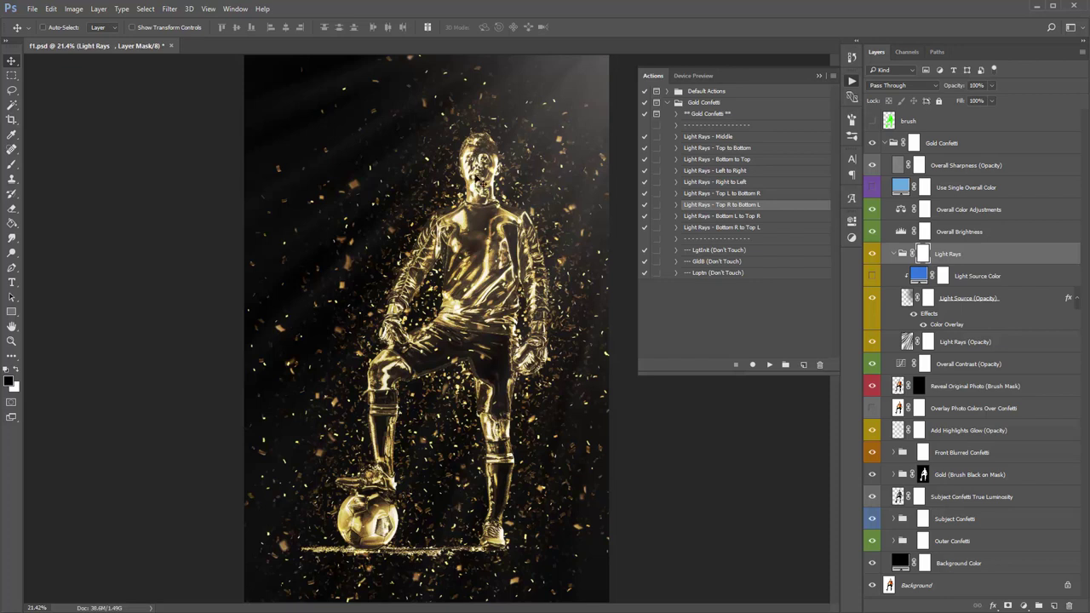
left_click(894, 254)
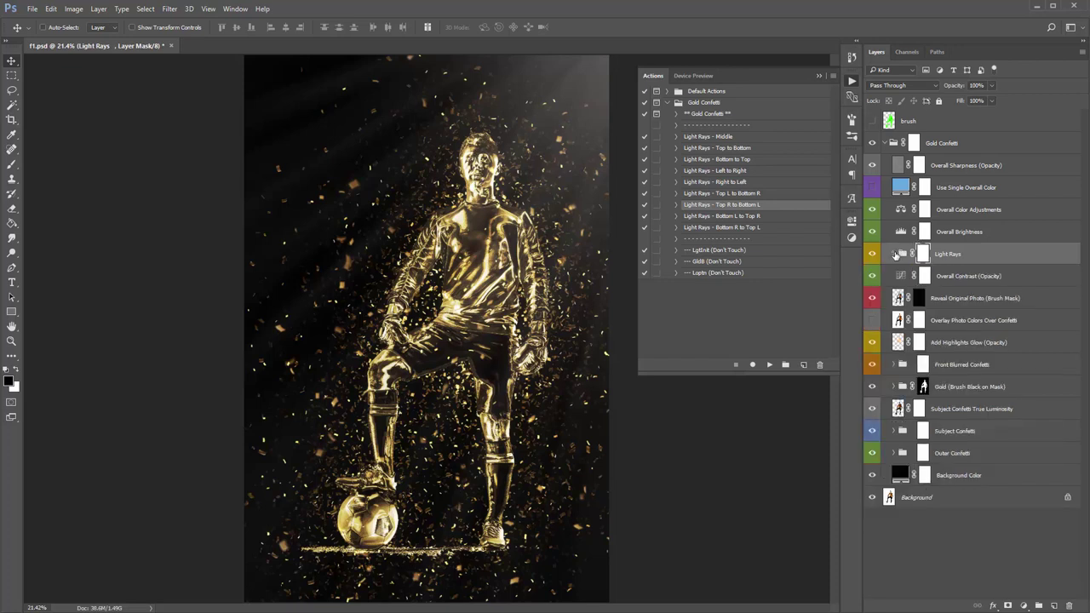
left_click(953, 389)
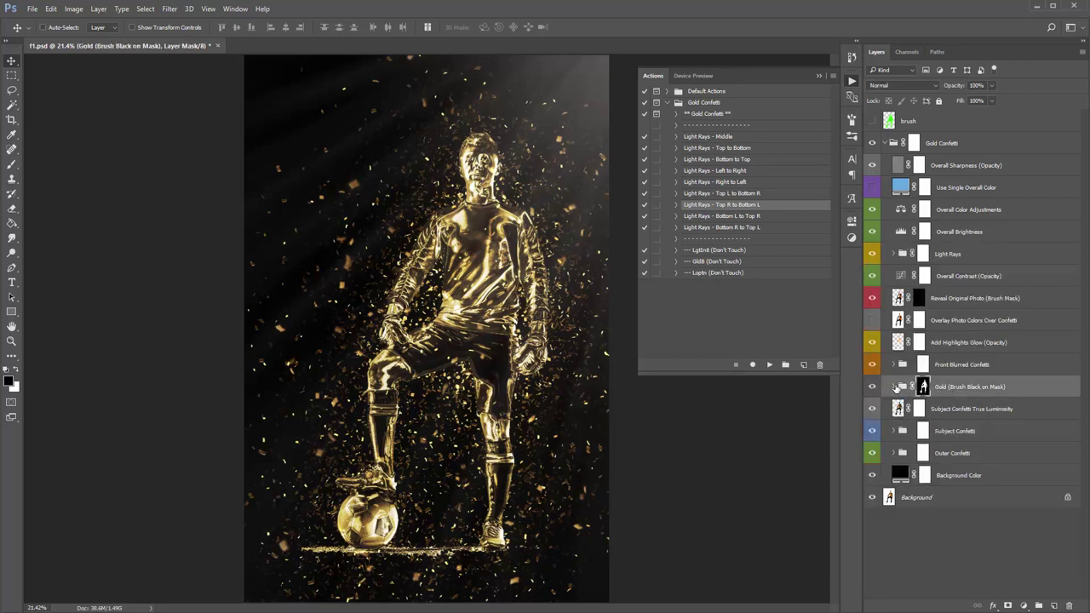
Target the Reveal Original Photo Details mask with a white brush enlarged to 500.
left_click(893, 386)
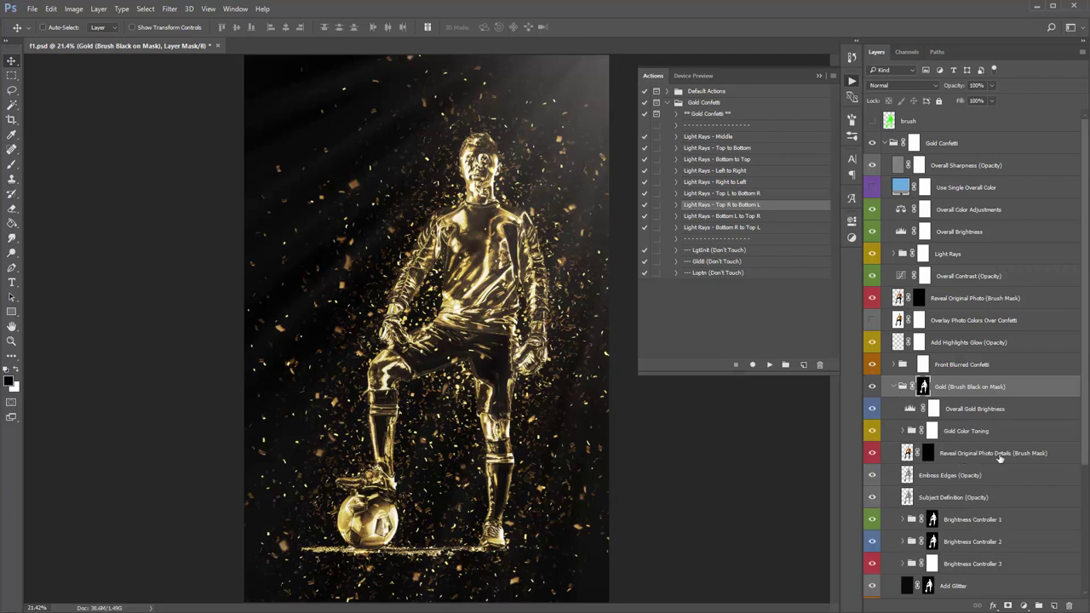
left_click(928, 455)
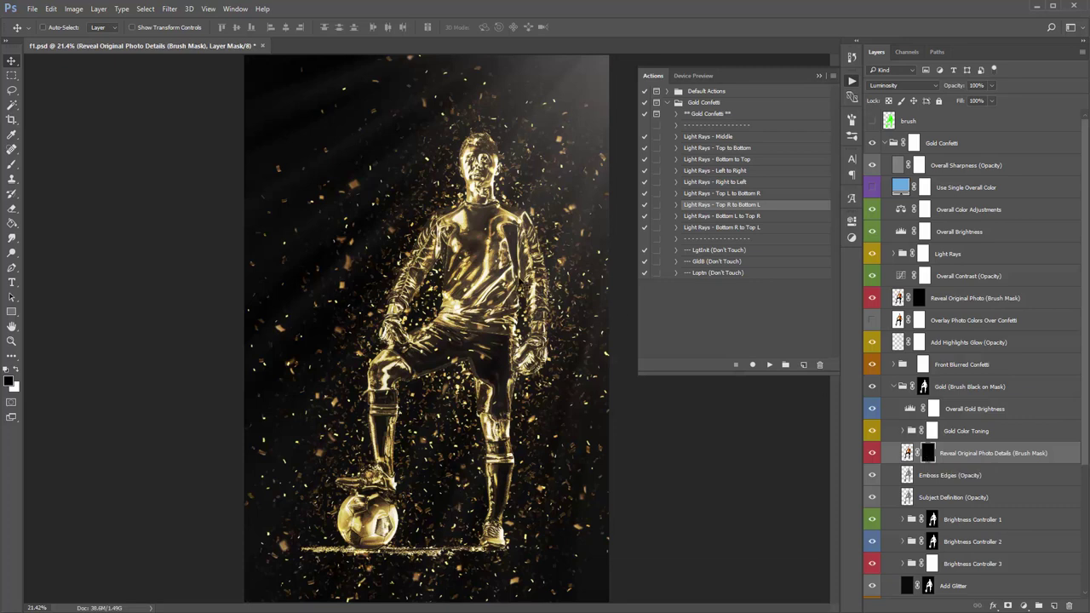
key("b")
key("x")
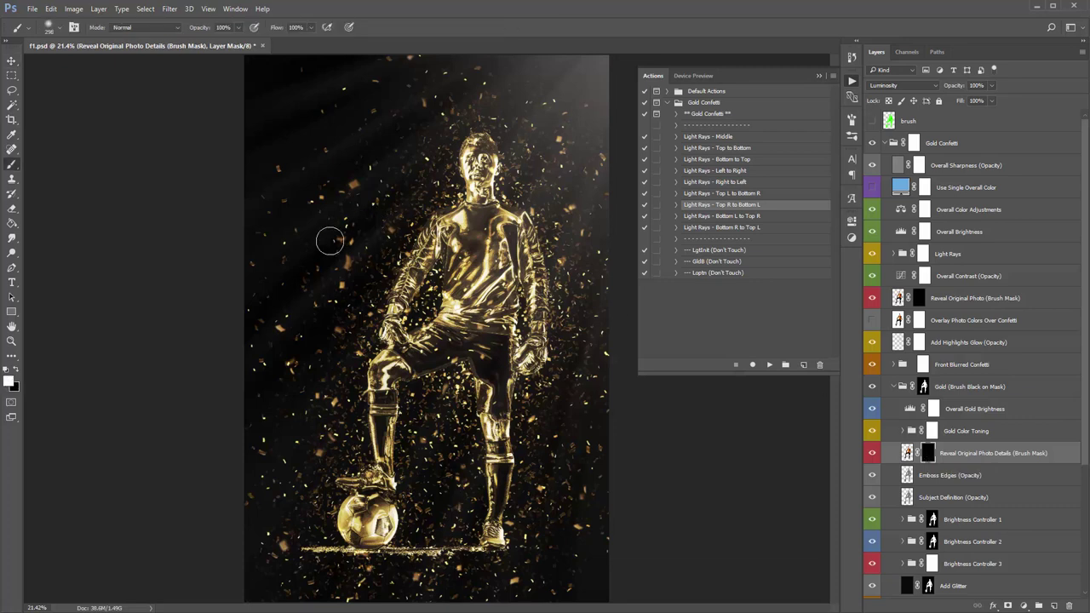
key("bracketright")
key("bracketright")
key("bracketright")
key("bracketright")
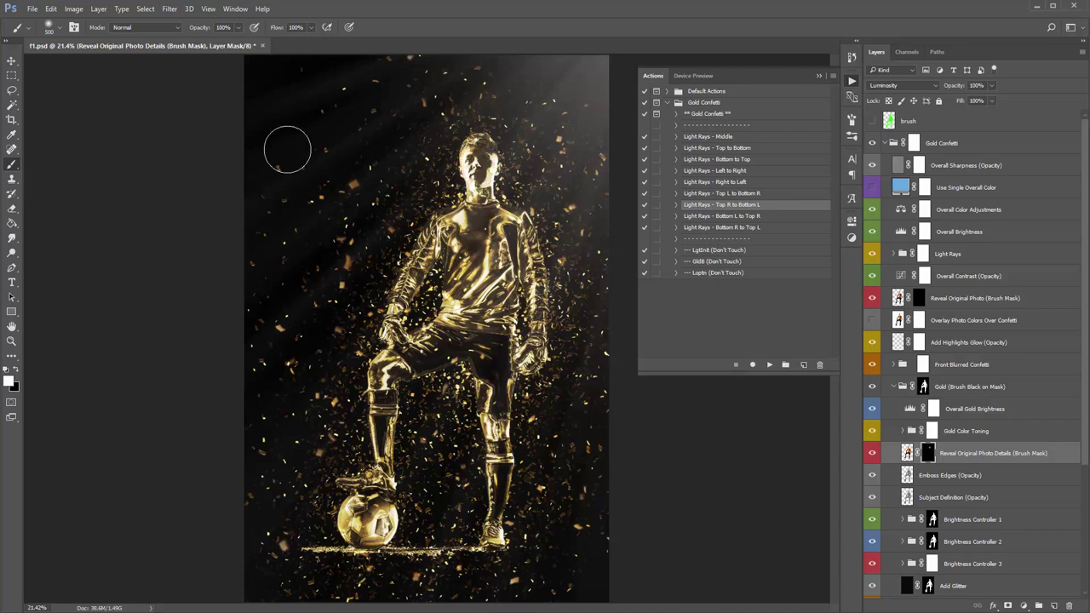
Fade the last mask brush stroke to 37% opacity and collapse the Gold (Brush Black on Mask) group.
left_click(51, 9)
left_click(92, 63)
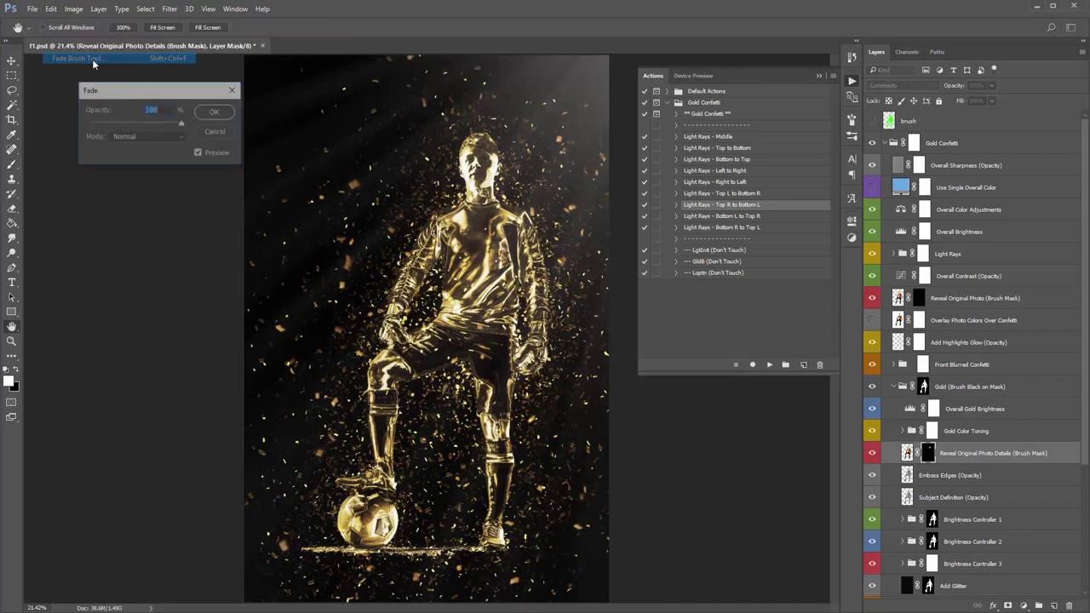
left_click_drag(180, 123, 123, 128)
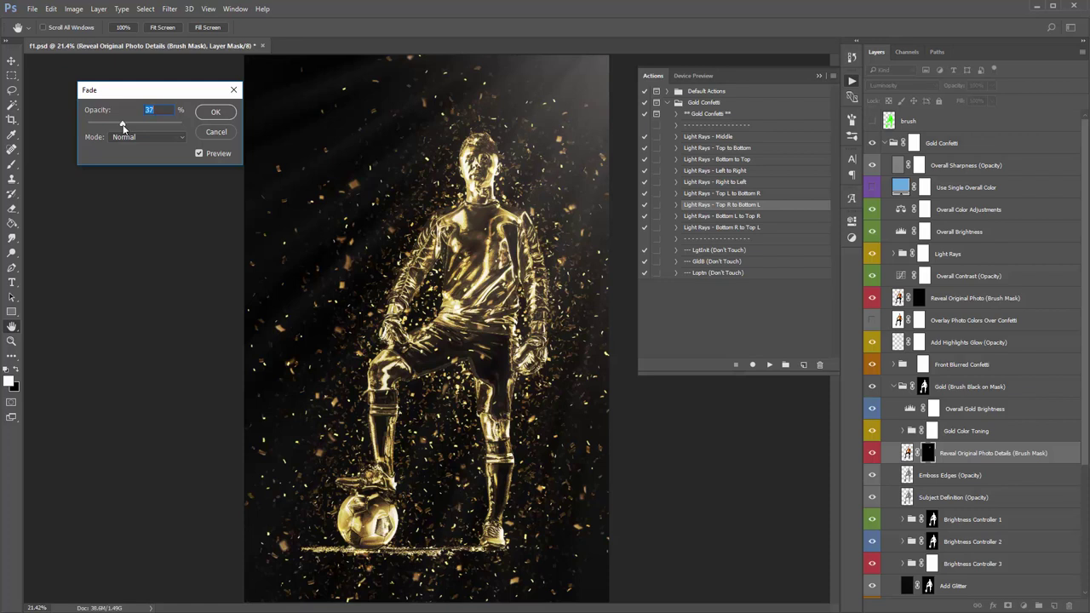
left_click(219, 112)
key("v")
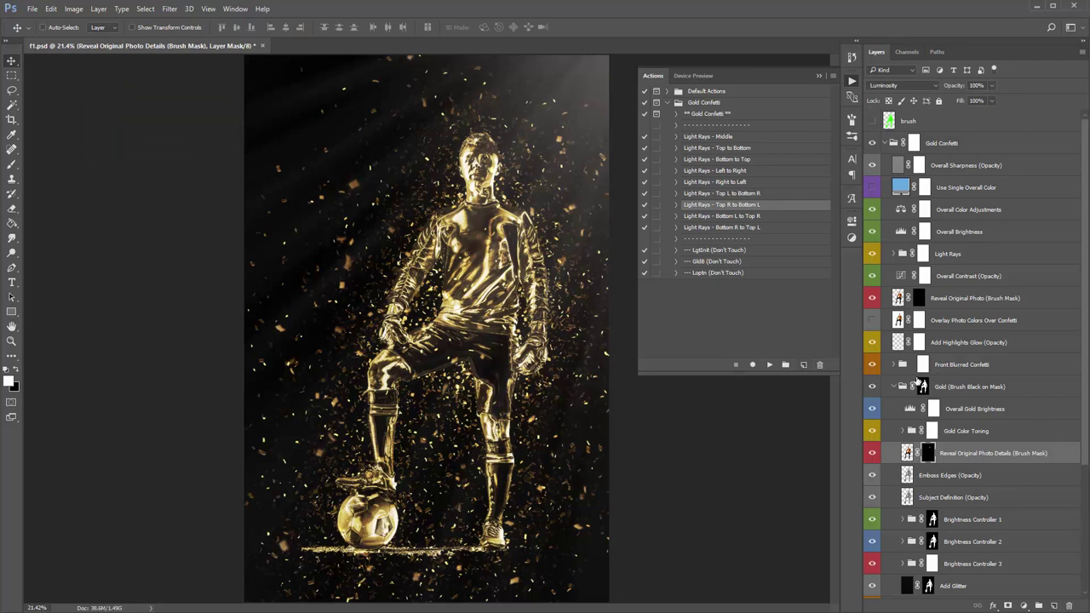
left_click(894, 387)
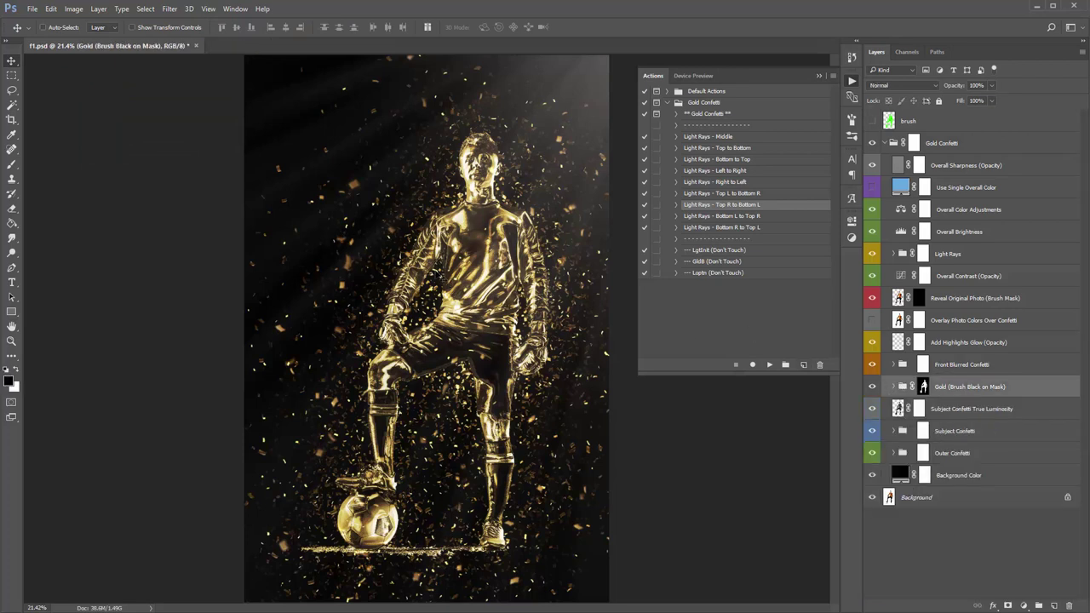
Fill the Add Highlights Glow layer's mask black to hide the glow everywhere.
left_click(956, 345)
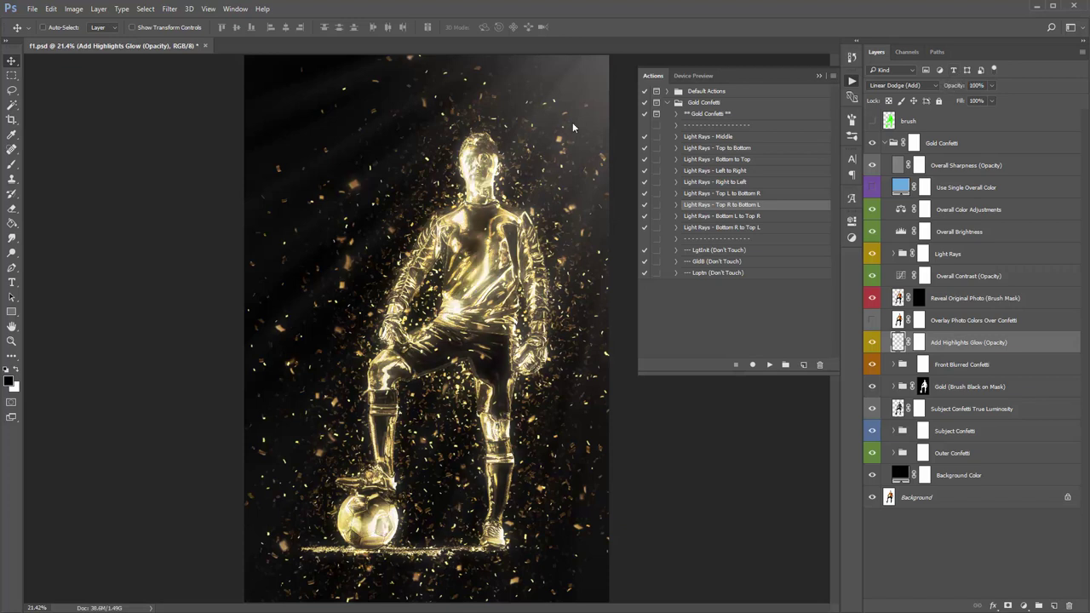
left_click(918, 342)
left_click(821, 76)
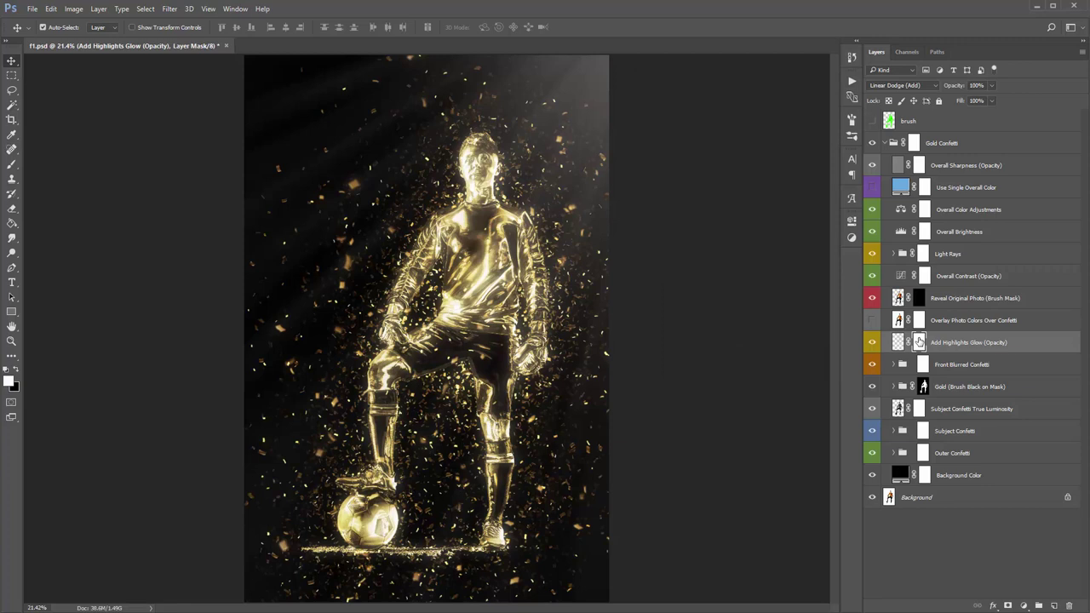
key("ctrl+i")
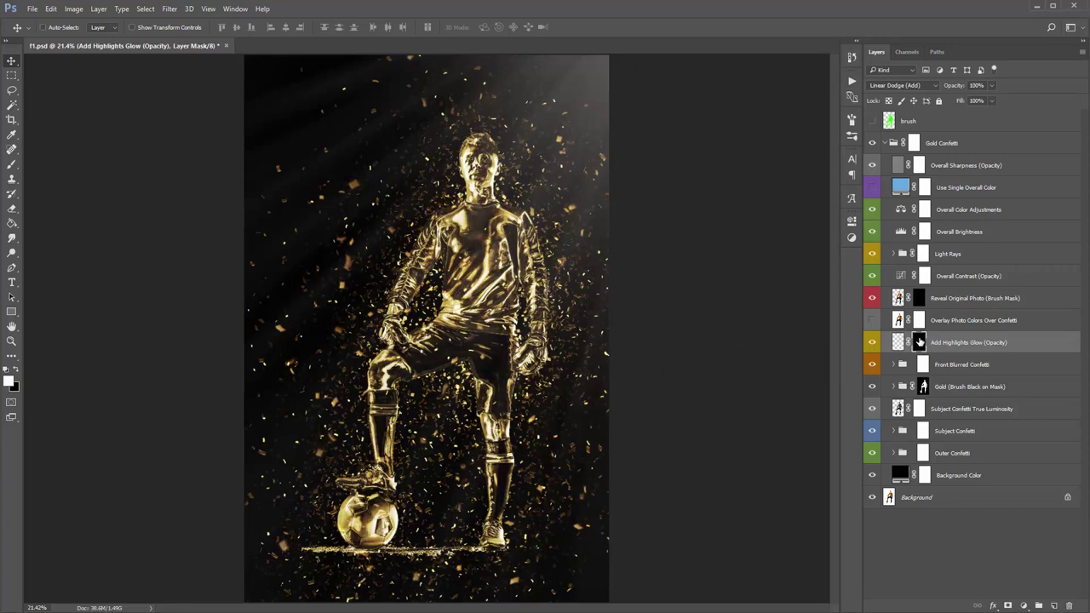
Paint the glow back onto the player's head, soccer ball and left knee, then save the file.
key("b")
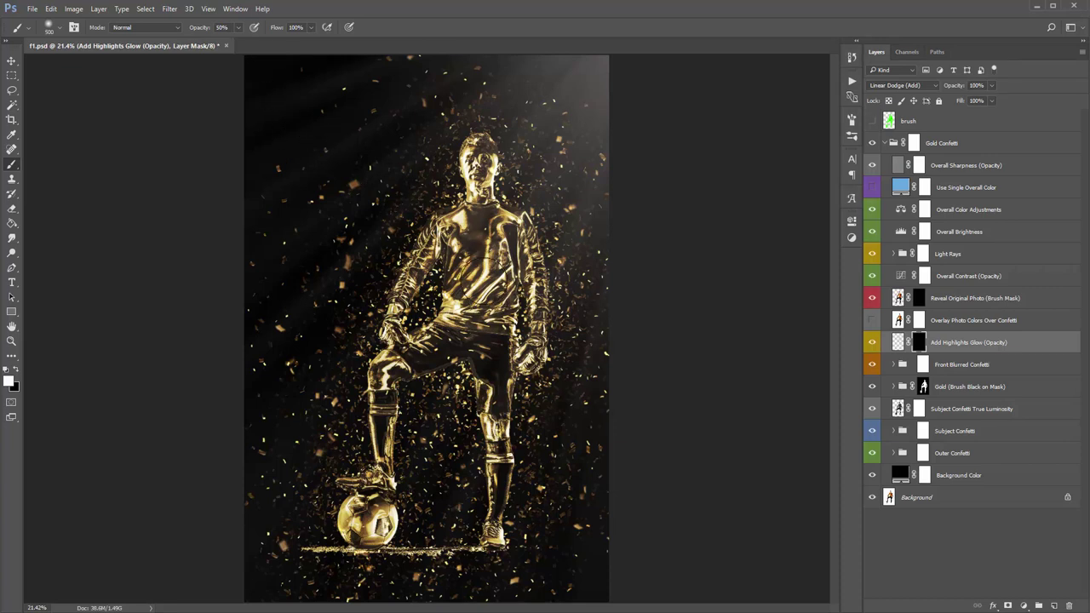
key("bracketleft")
left_click(490, 165)
key("bracketleft")
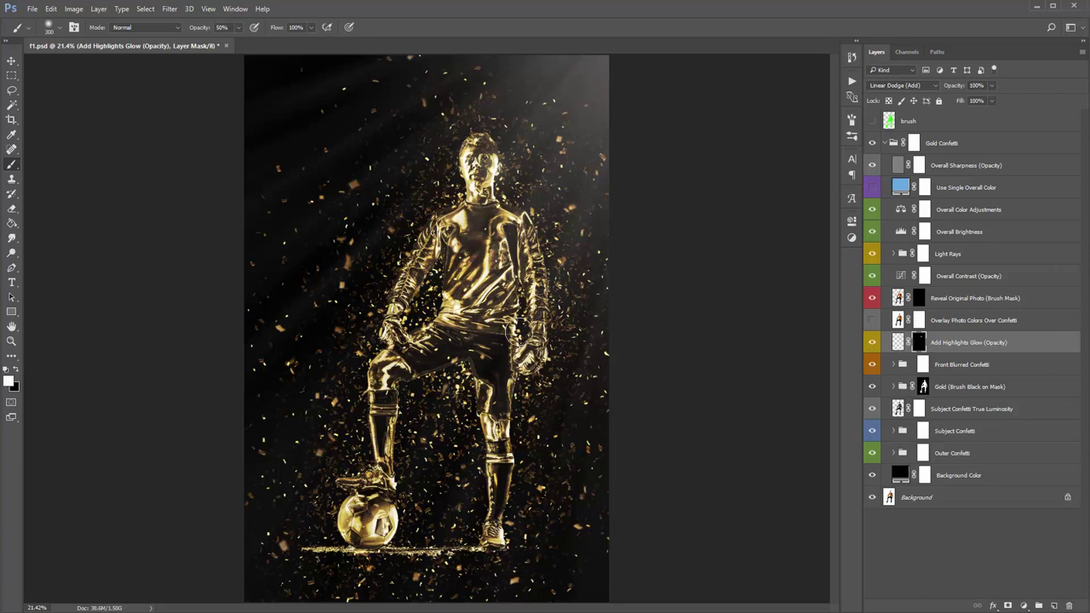
key("bracketright")
key("bracketright")
key("bracketleft")
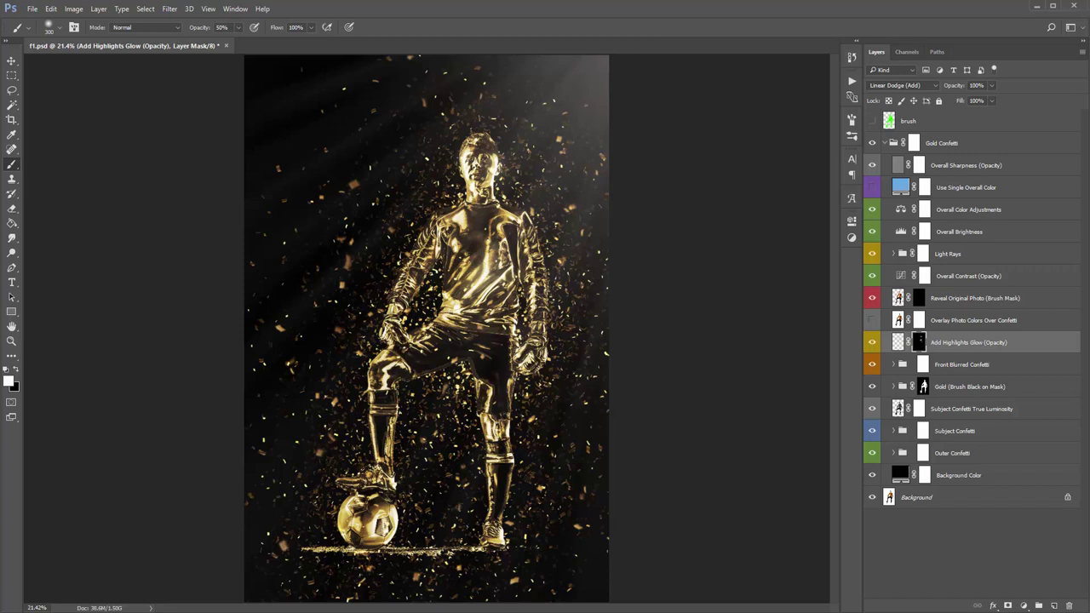
mouse_move(383, 501)
left_mouse_down()
mouse_move(379, 523)
mouse_move(404, 515)
left_mouse_up()
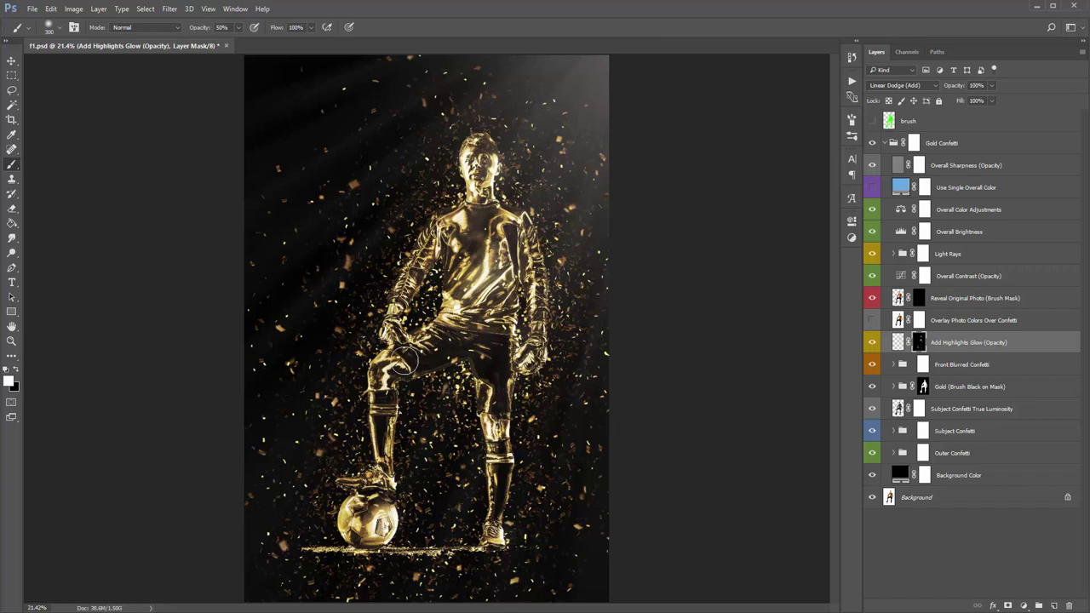
left_click_drag(399, 365, 383, 374)
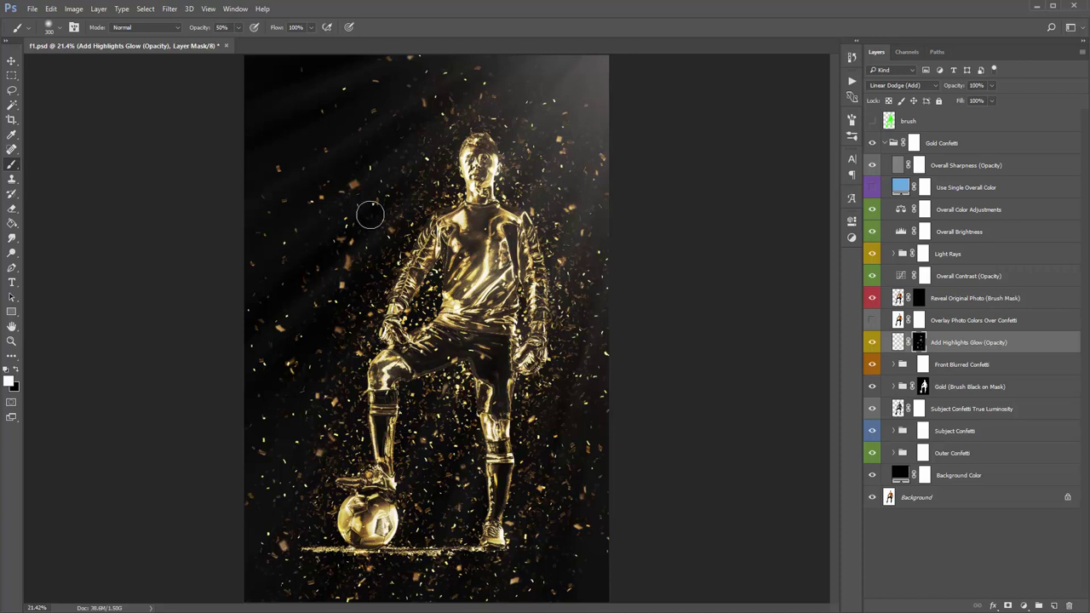
key("v")
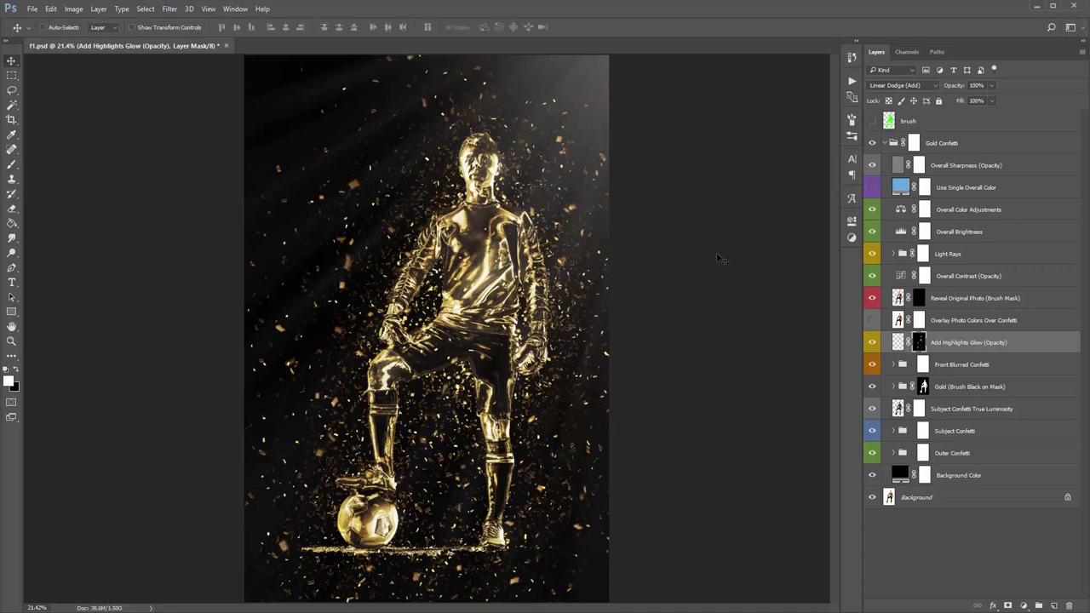
key("ctrl+s")
Hide Light Rays, Gold (Brush Black on Mask) and Add Highlights Glow, and turn on Overlay Photo Colors Over Confetti.
left_click(872, 254)
left_click(872, 386)
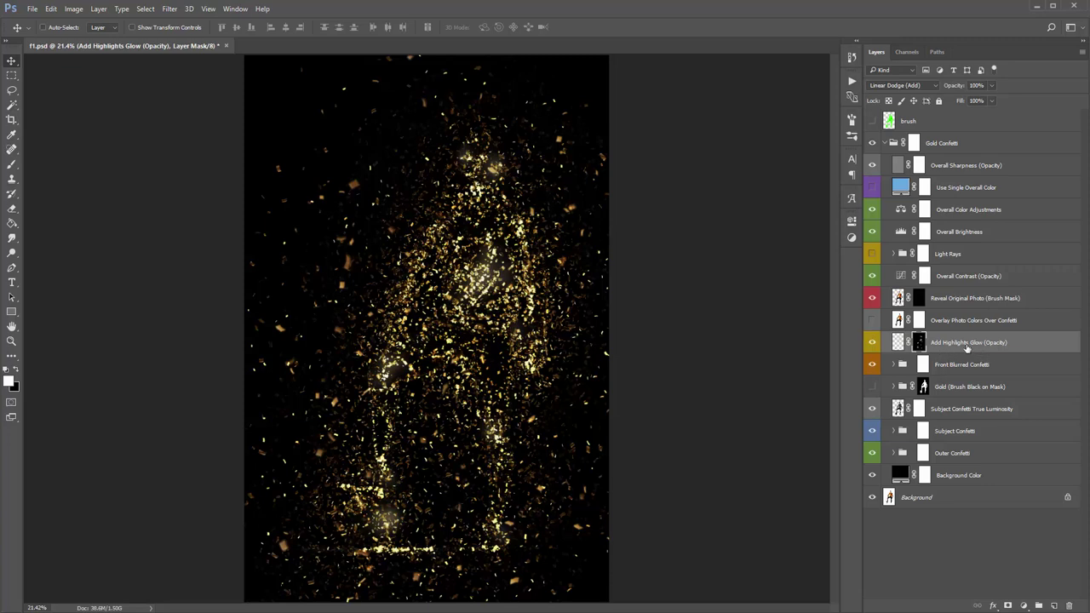
left_click(872, 342)
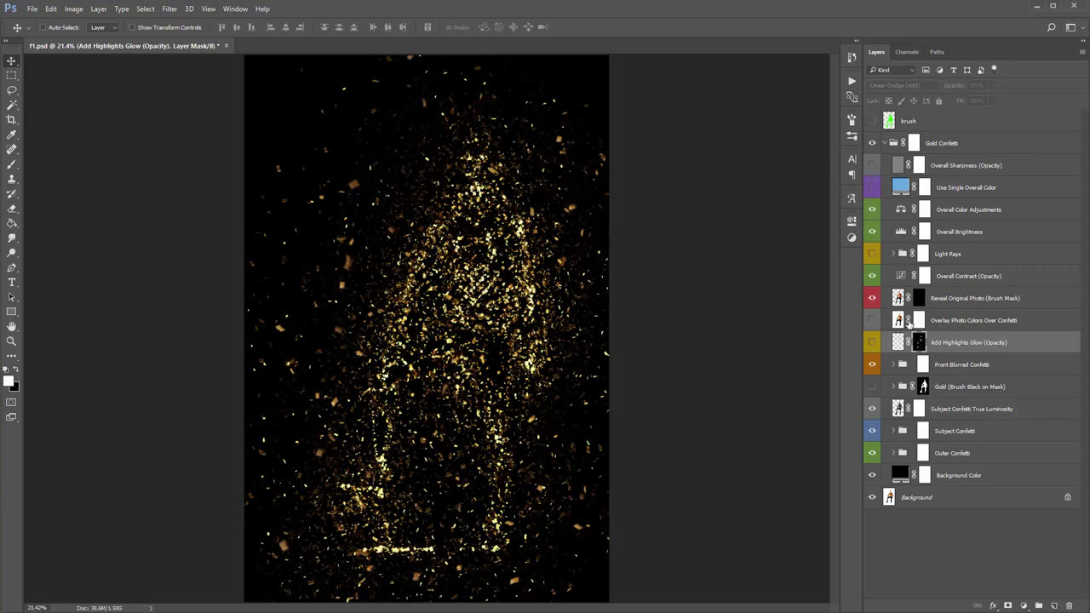
left_click(872, 321)
left_click(966, 455)
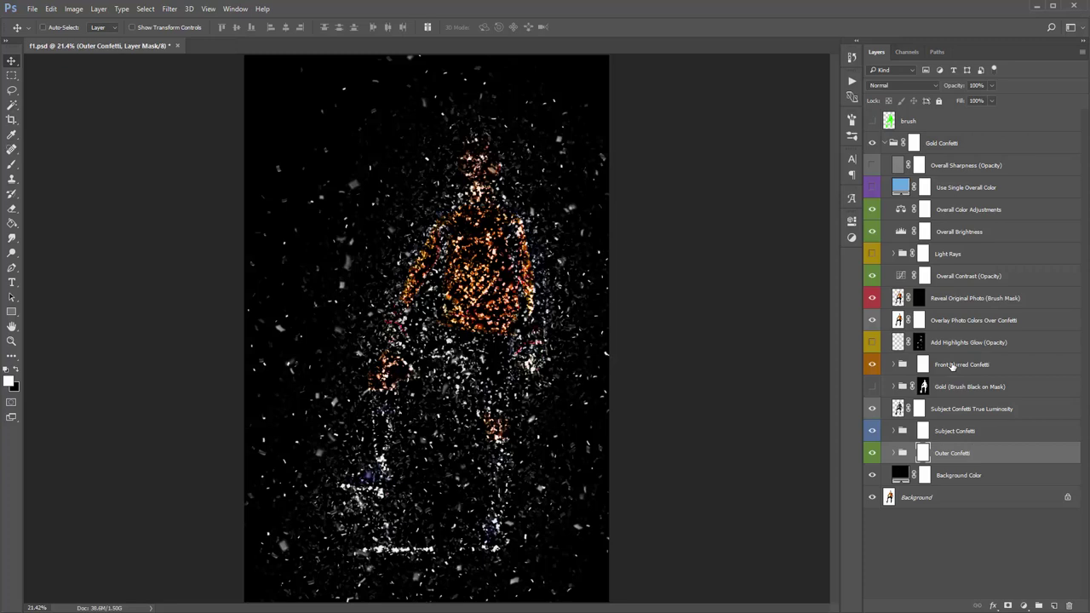
Set Outer Confetti's Adjust Brightness Levels to 56 / 0.66 / 255 and hide Front Blurred Confetti.
left_click(892, 453)
double_click(910, 366)
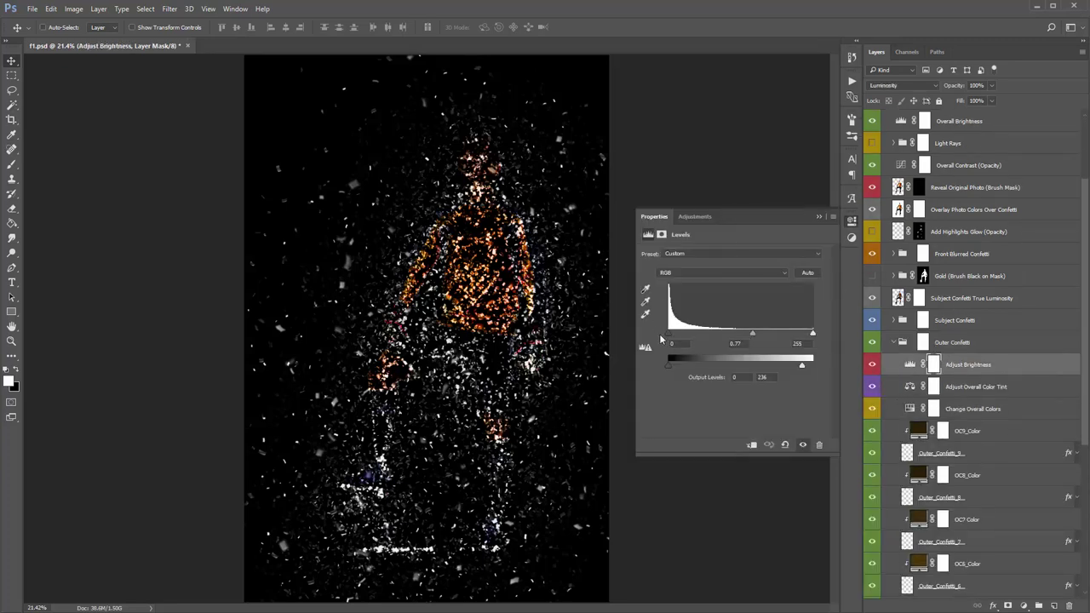
left_click_drag(668, 332, 772, 336)
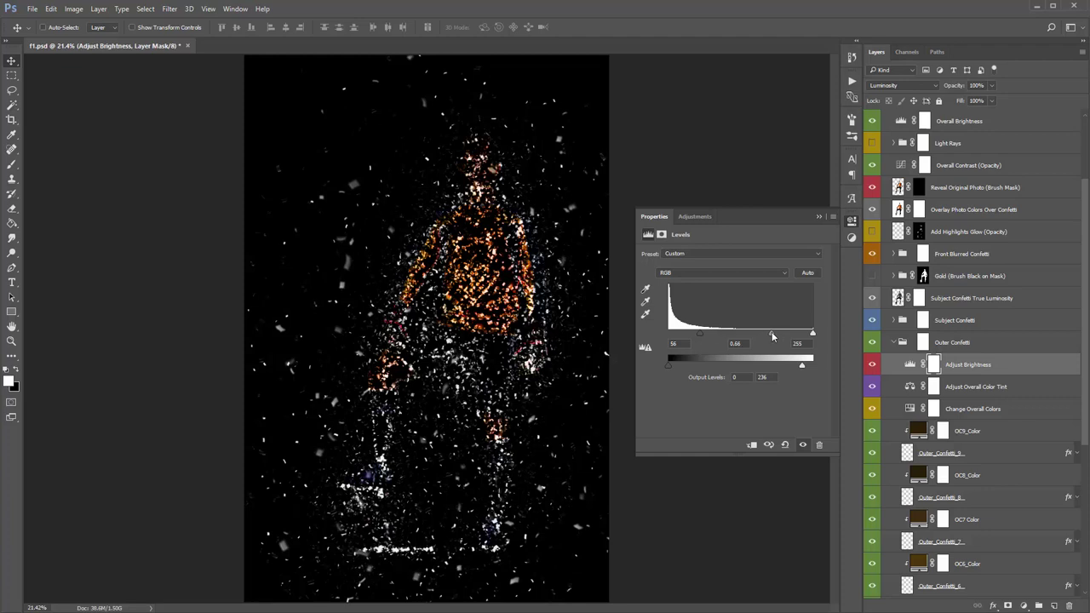
left_click(819, 217)
left_click(873, 255)
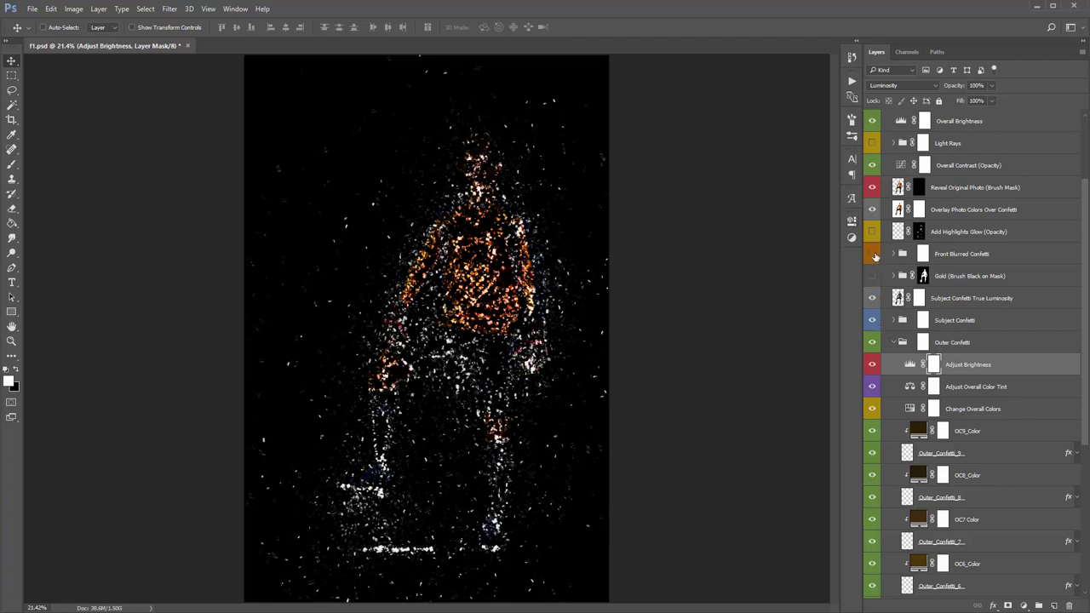
left_click(893, 342)
left_click(975, 430)
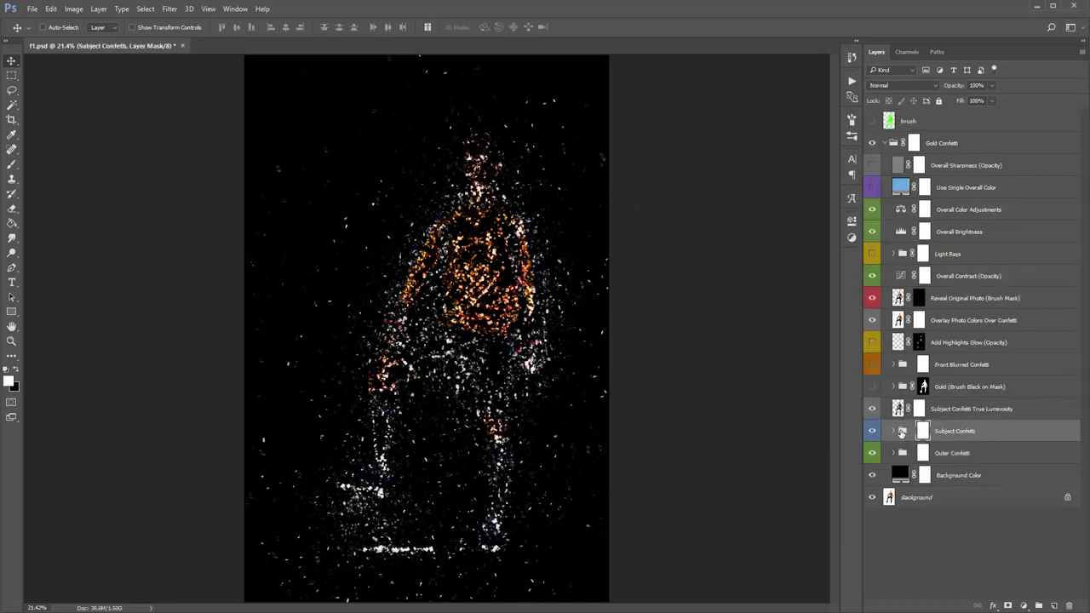
Temporarily show Subject_Confetti_5 and the Gold (Brush Black on Mask) group to compare, then hide both again.
left_click(892, 431)
scroll(892, 375, "down", 3)
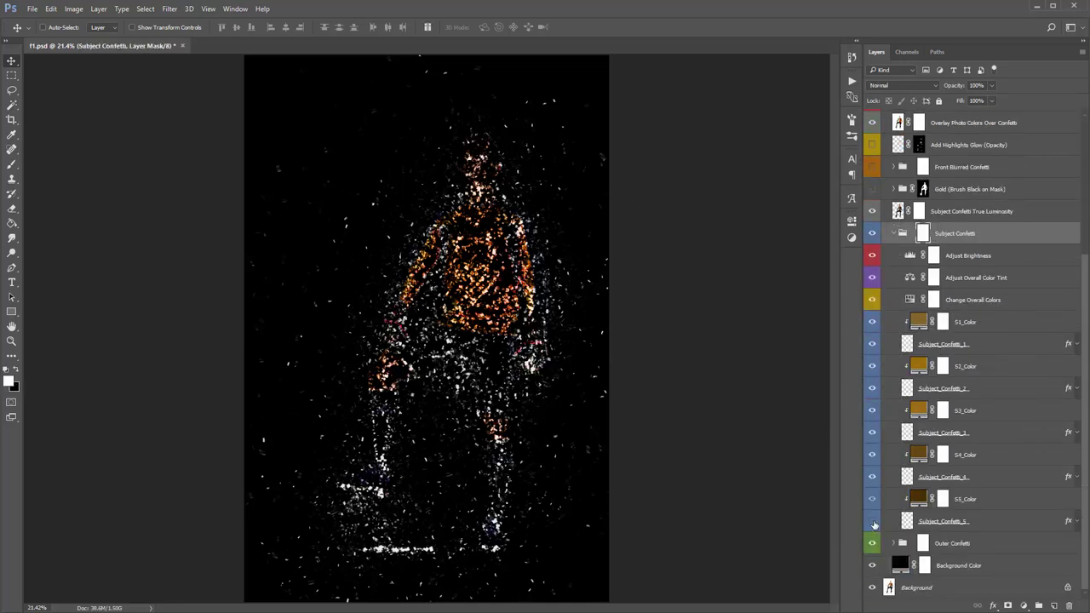
left_click(872, 522)
left_click(893, 233)
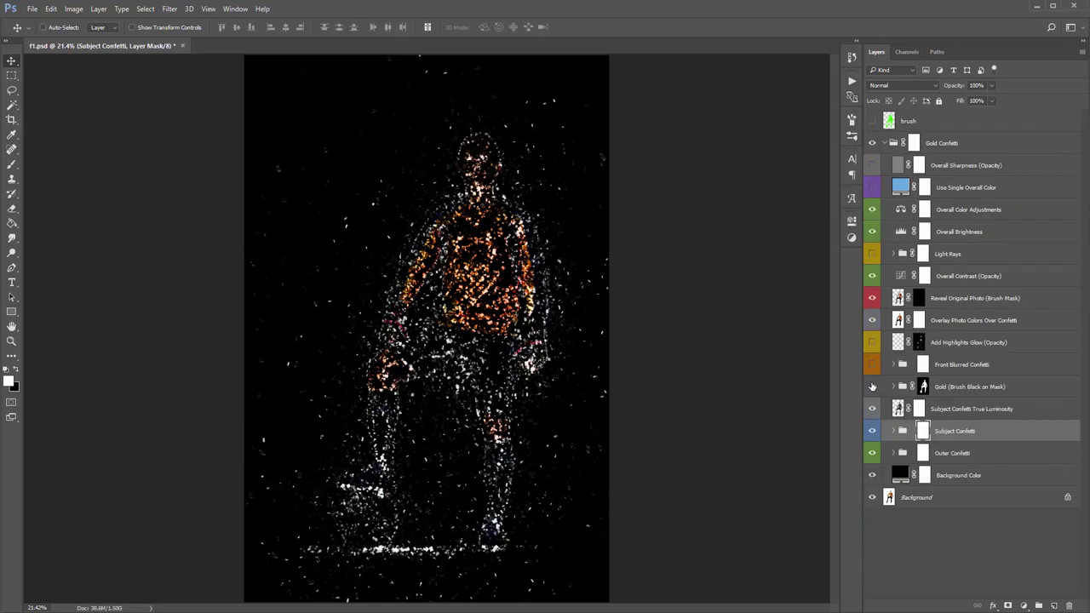
left_click(872, 388)
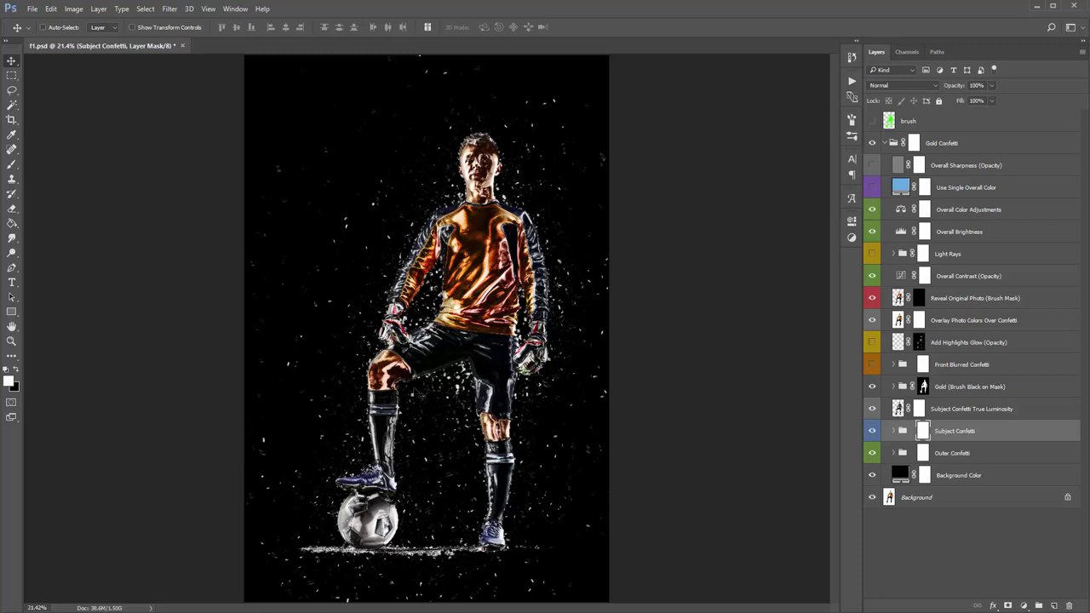
left_click(893, 431)
scroll(904, 492, "down", 4)
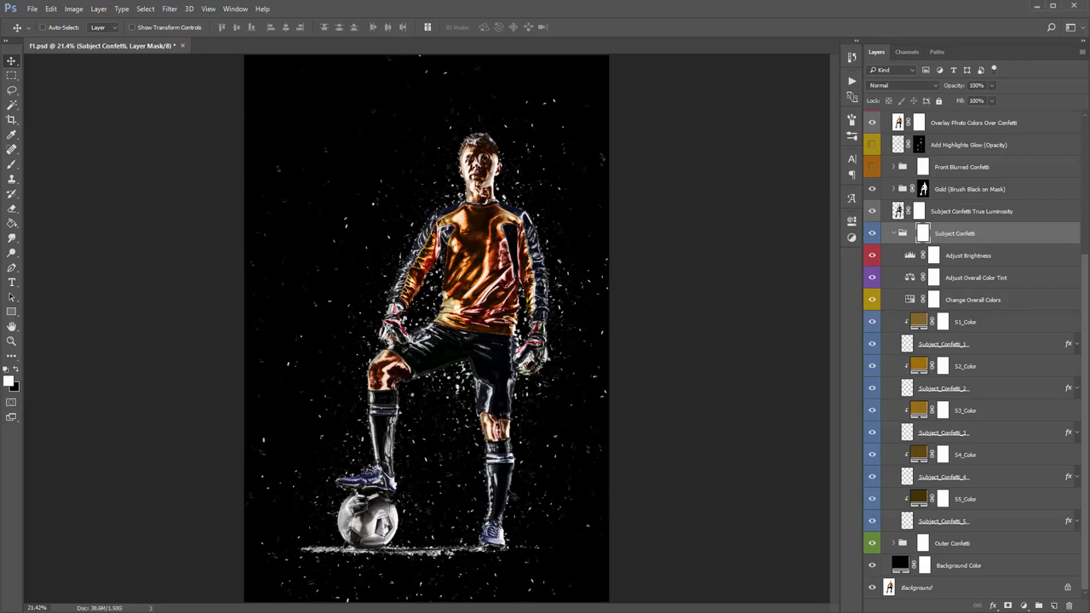
left_click(872, 522)
left_click(894, 234)
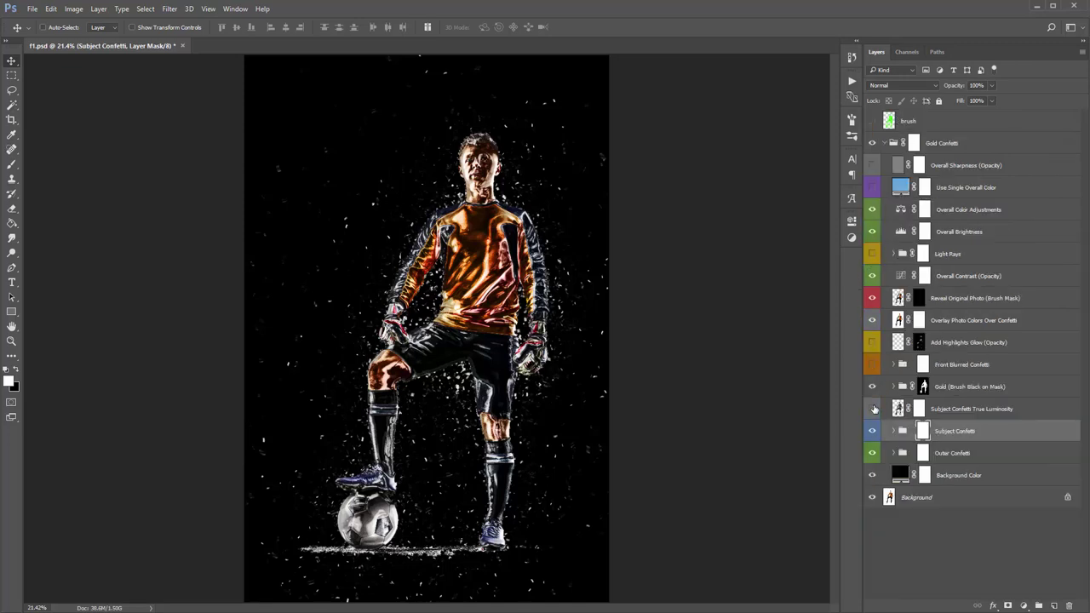
left_click(872, 387)
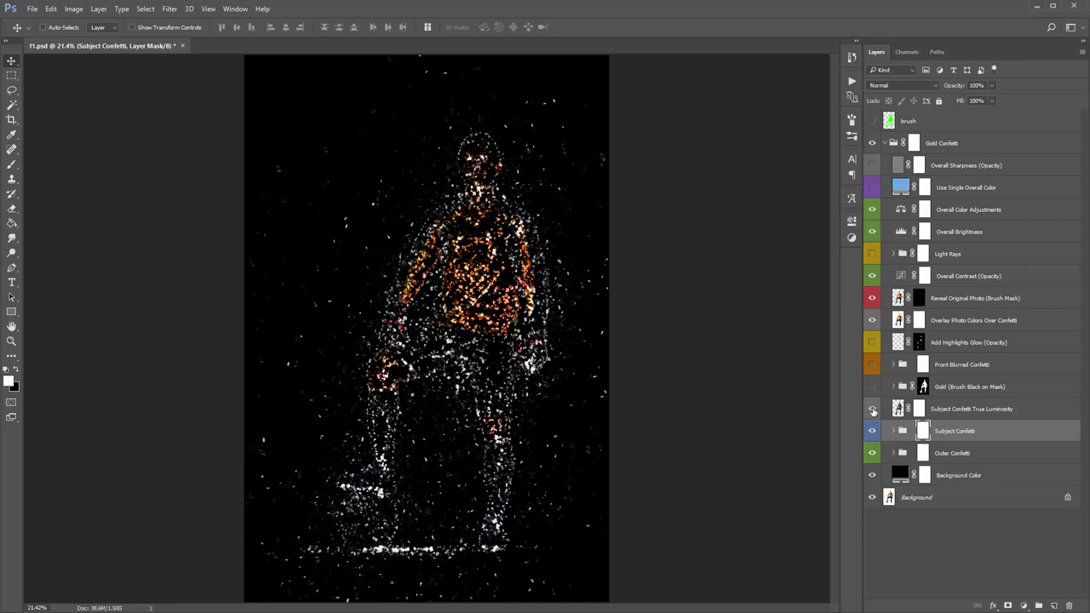
Turn off Subject Confetti True Luminosity after comparing it, and select the Overall Brightness layer.
left_click(872, 410)
left_click(872, 410)
left_click(872, 410)
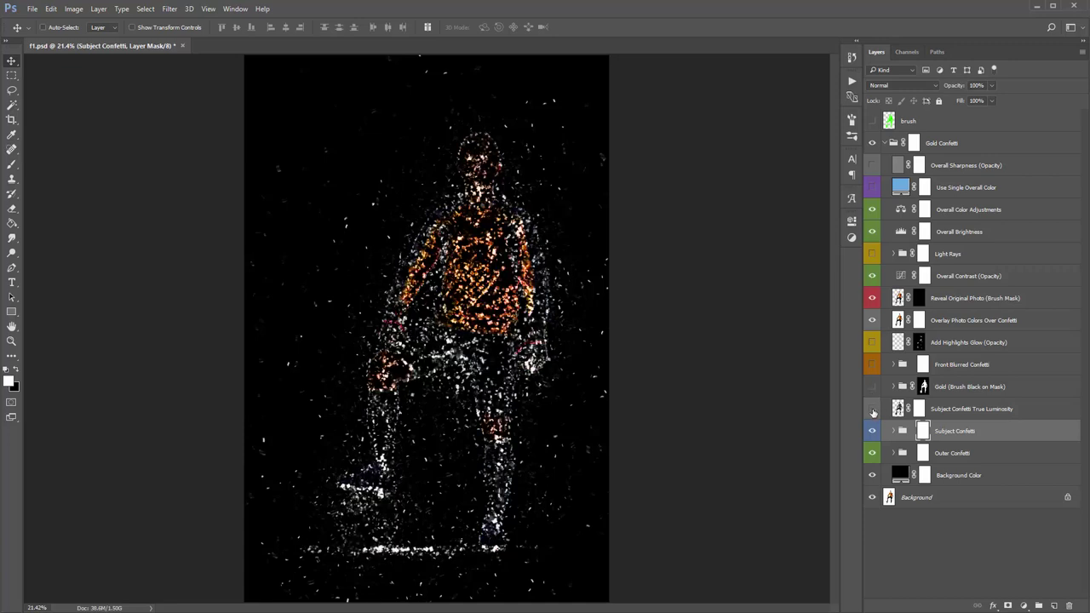
left_click(982, 413)
left_click(984, 428)
left_click(941, 232)
Pull the Overall Brightness Levels white input slider left of 255, then compare the Gold Confetti effect.
double_click(901, 232)
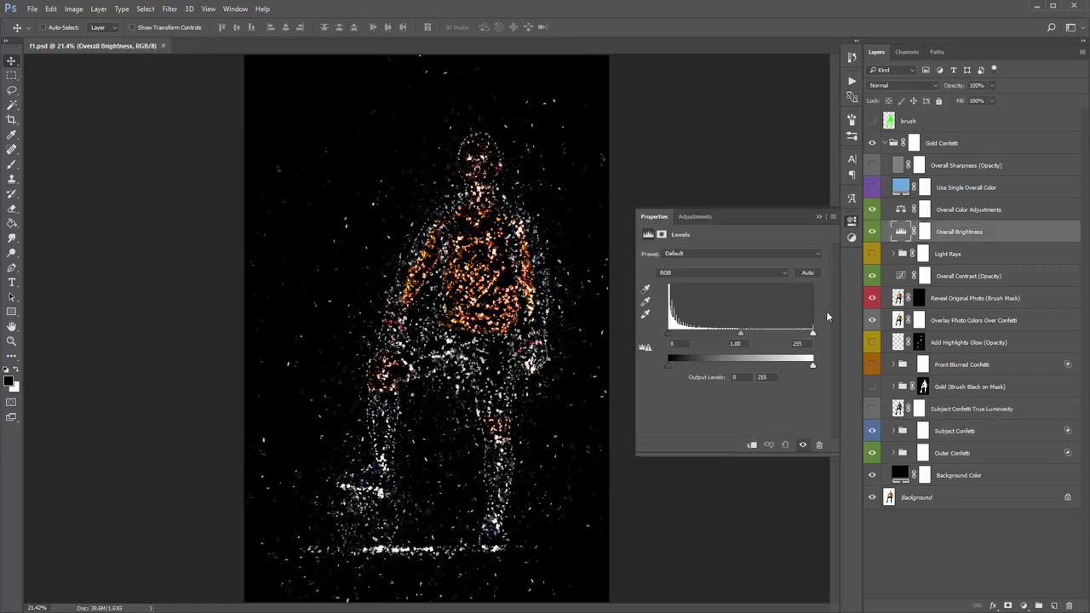
left_click_drag(812, 332, 794, 333)
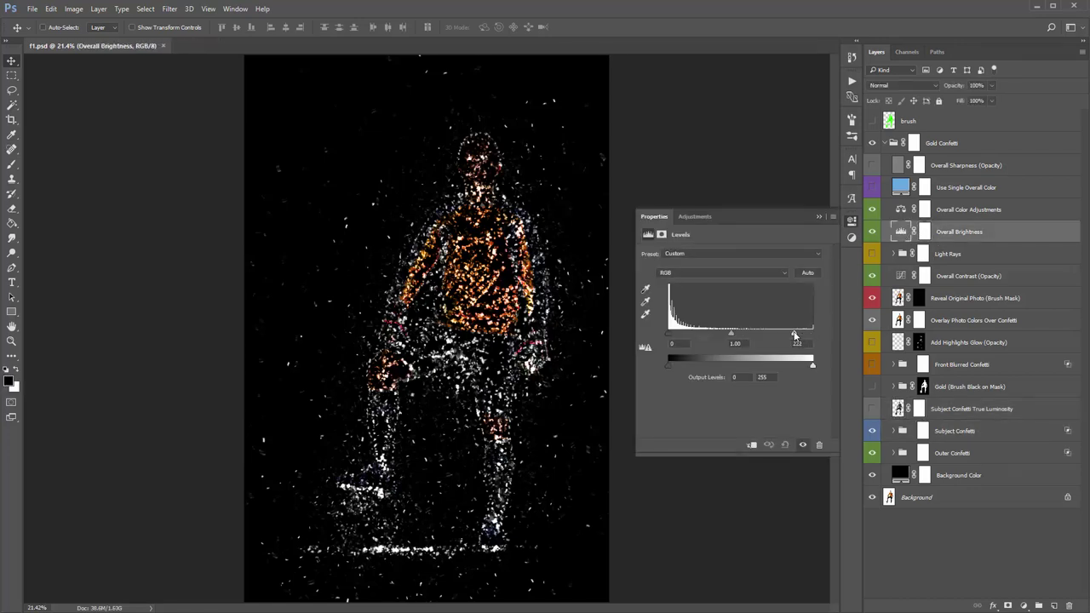
left_click(852, 220)
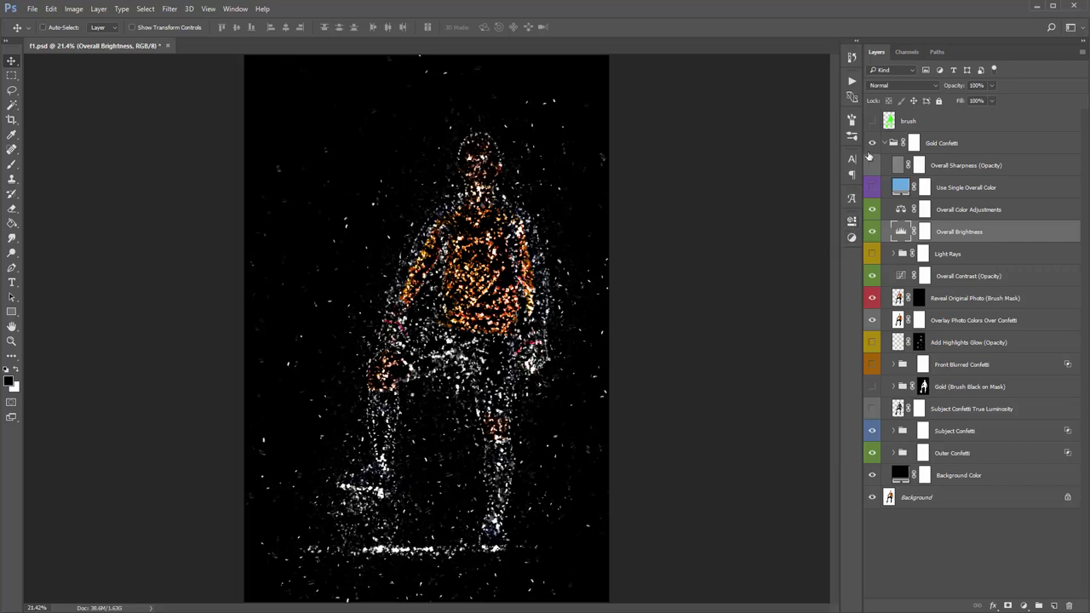
left_click(871, 143)
left_click(971, 321)
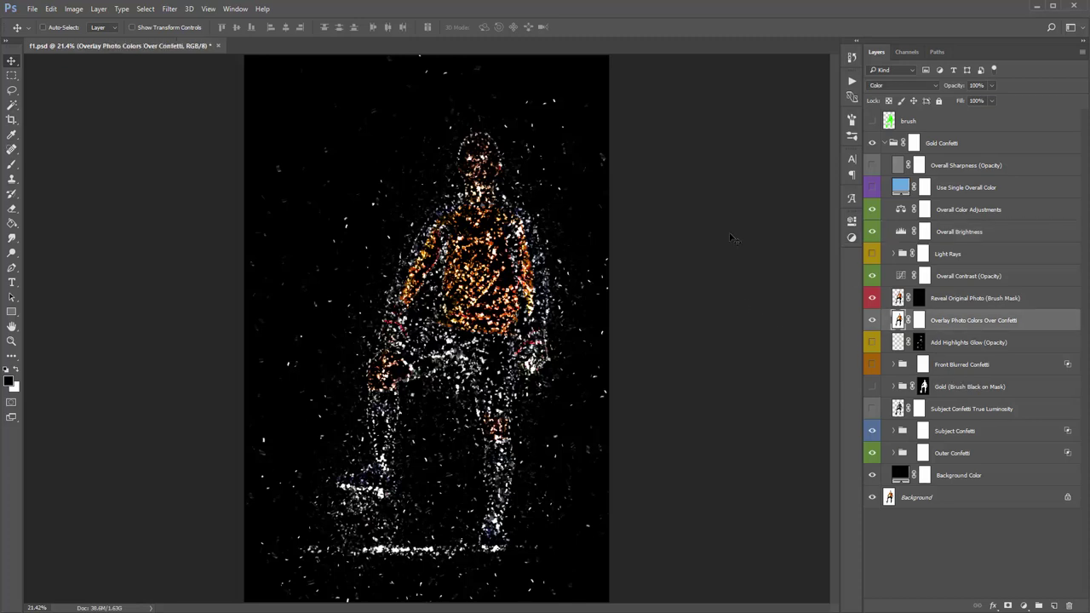